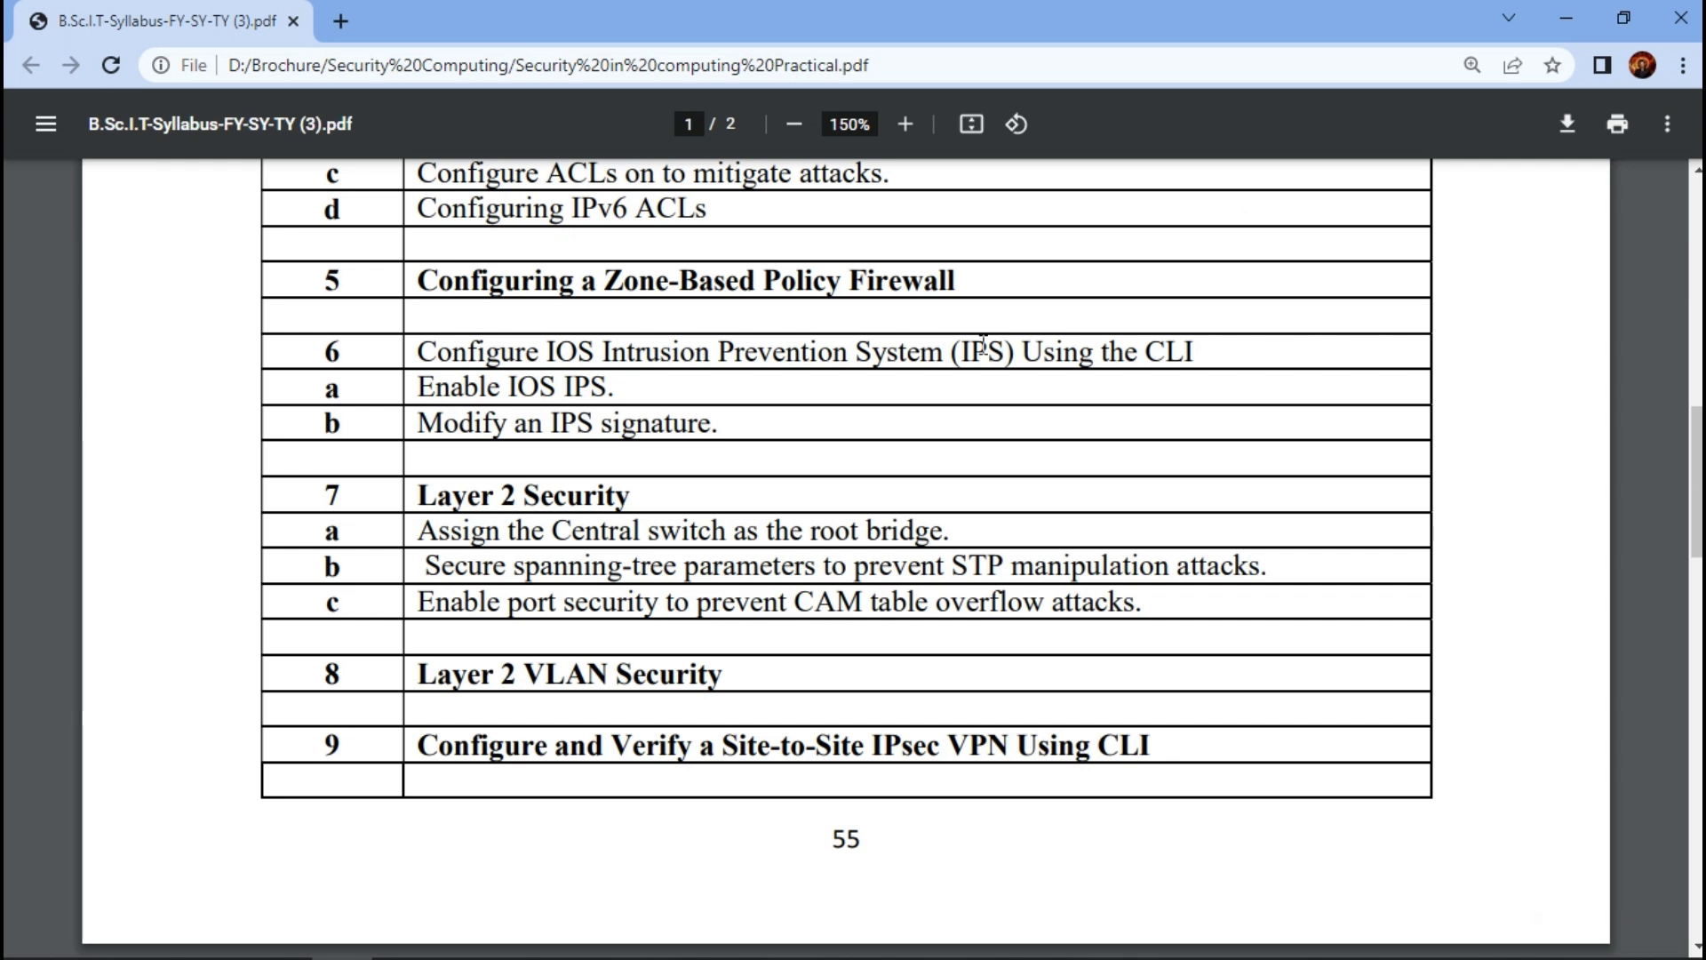
# - Switch from the syllabus PDF in Chrome to the Cisco Packet Tracer window
pyautogui.click(281, 933)
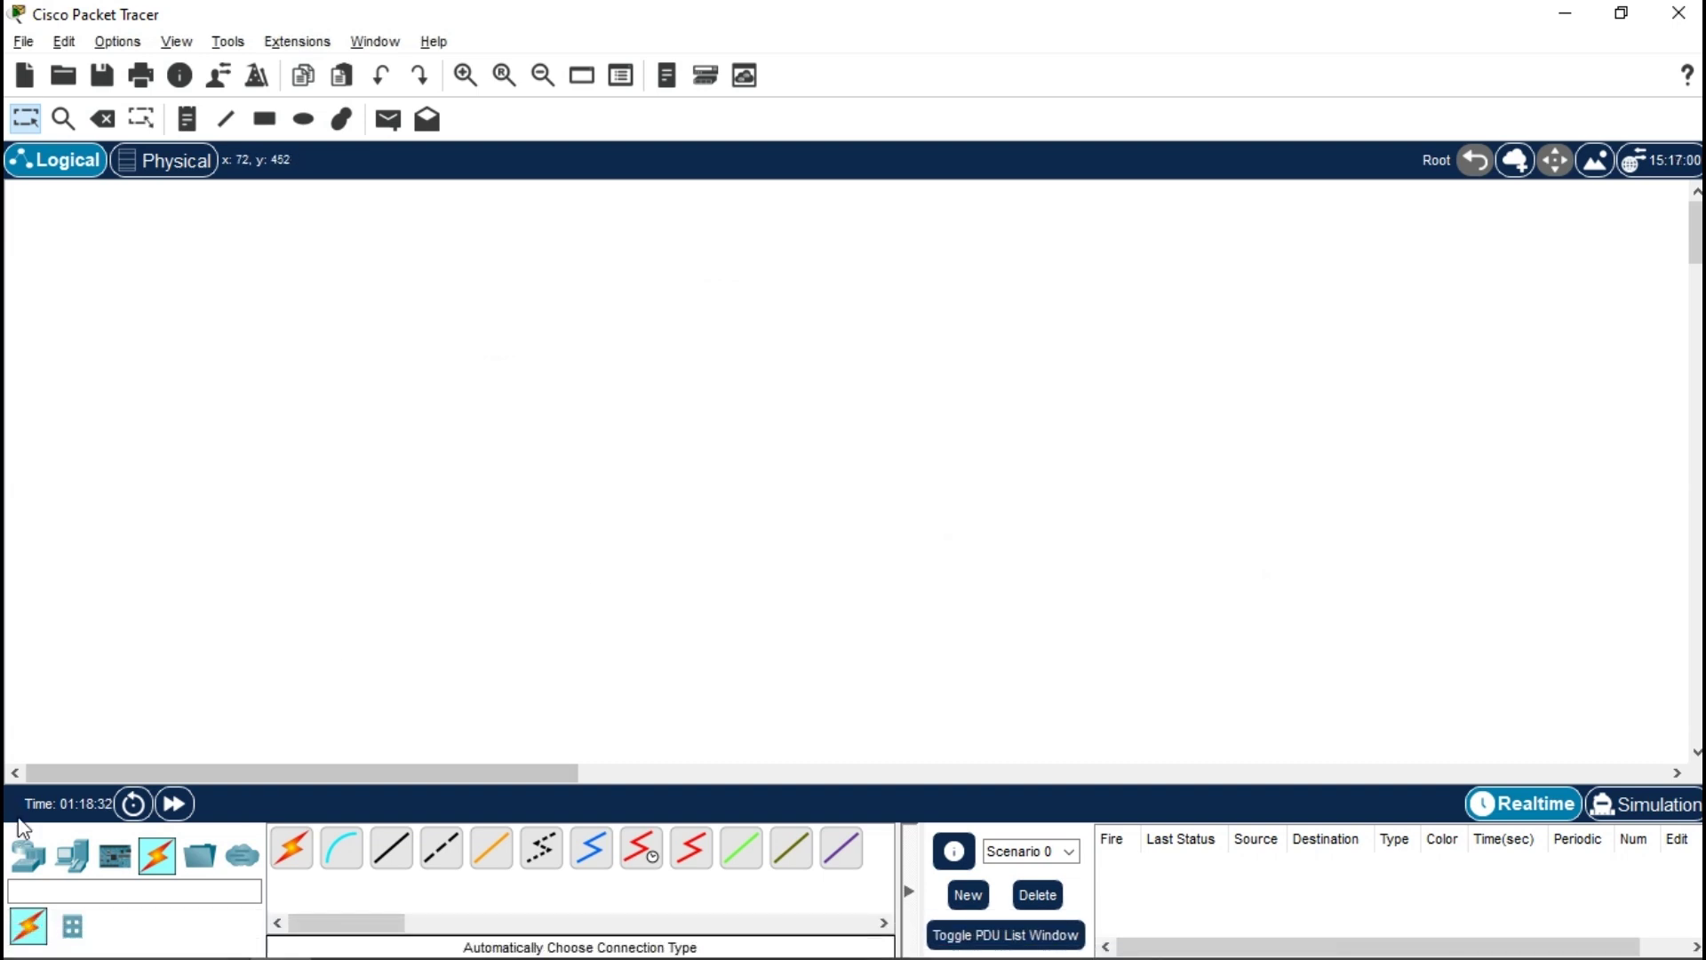
# - Place a 1941 router, a PC and two 2960 switches on the logical canvas
pyautogui.moveTo(28, 854); pyautogui.dragTo(808, 307)
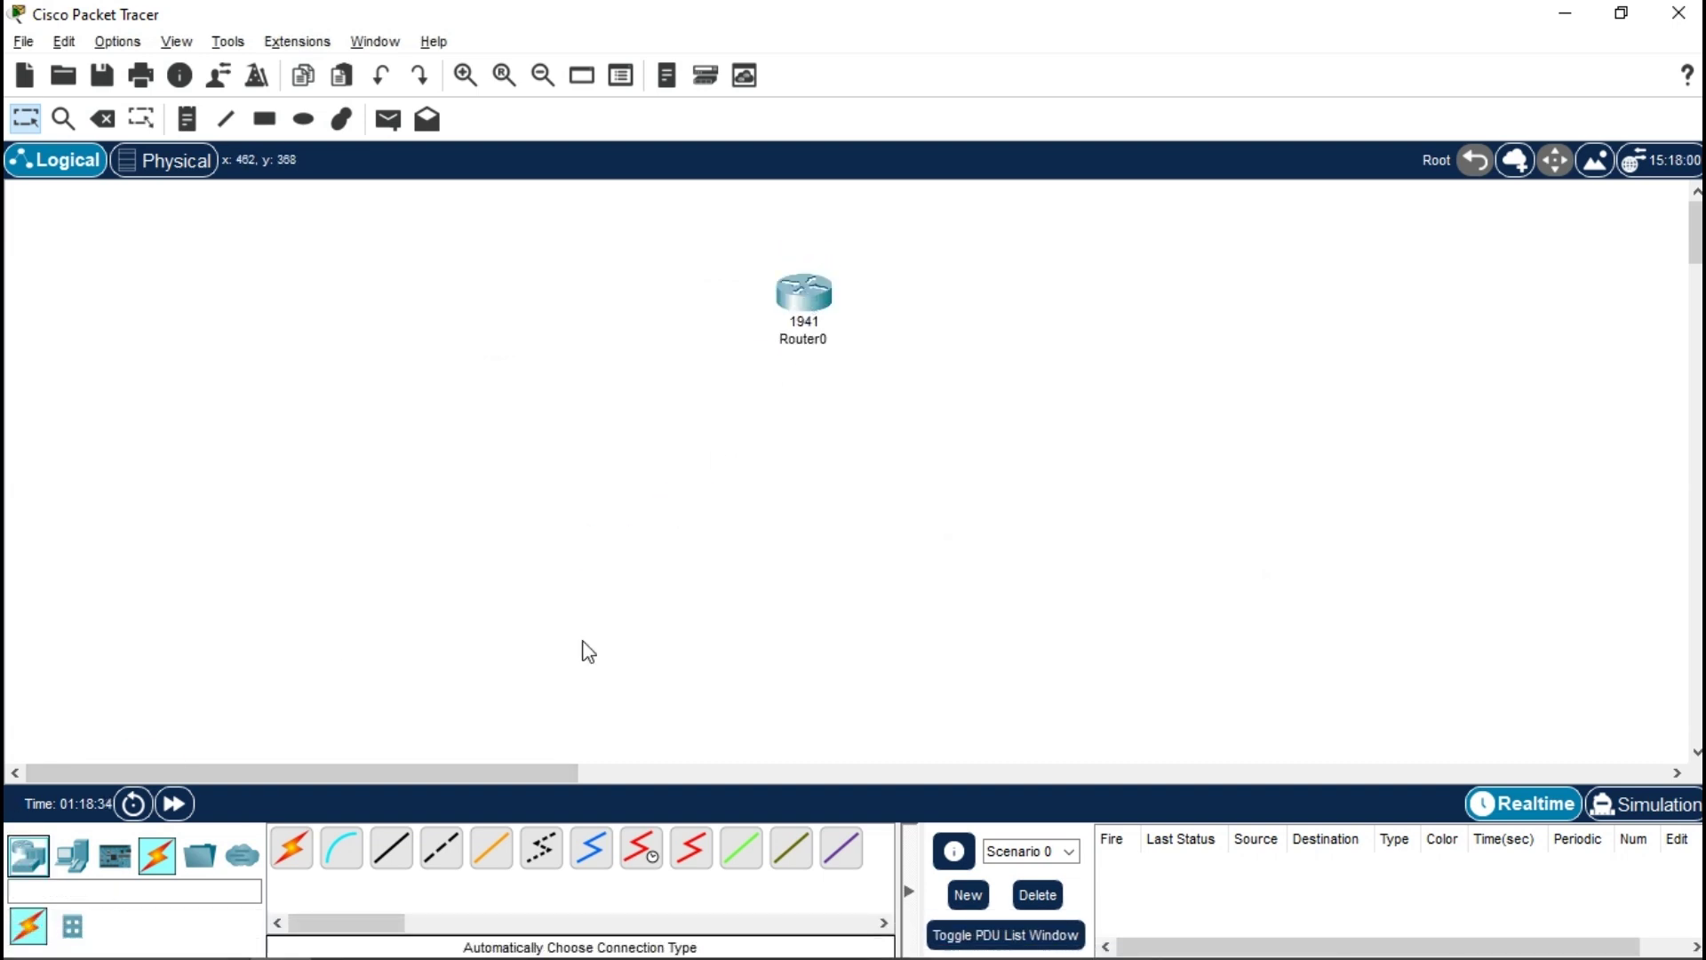
pyautogui.moveTo(72, 854); pyautogui.dragTo(391, 551)
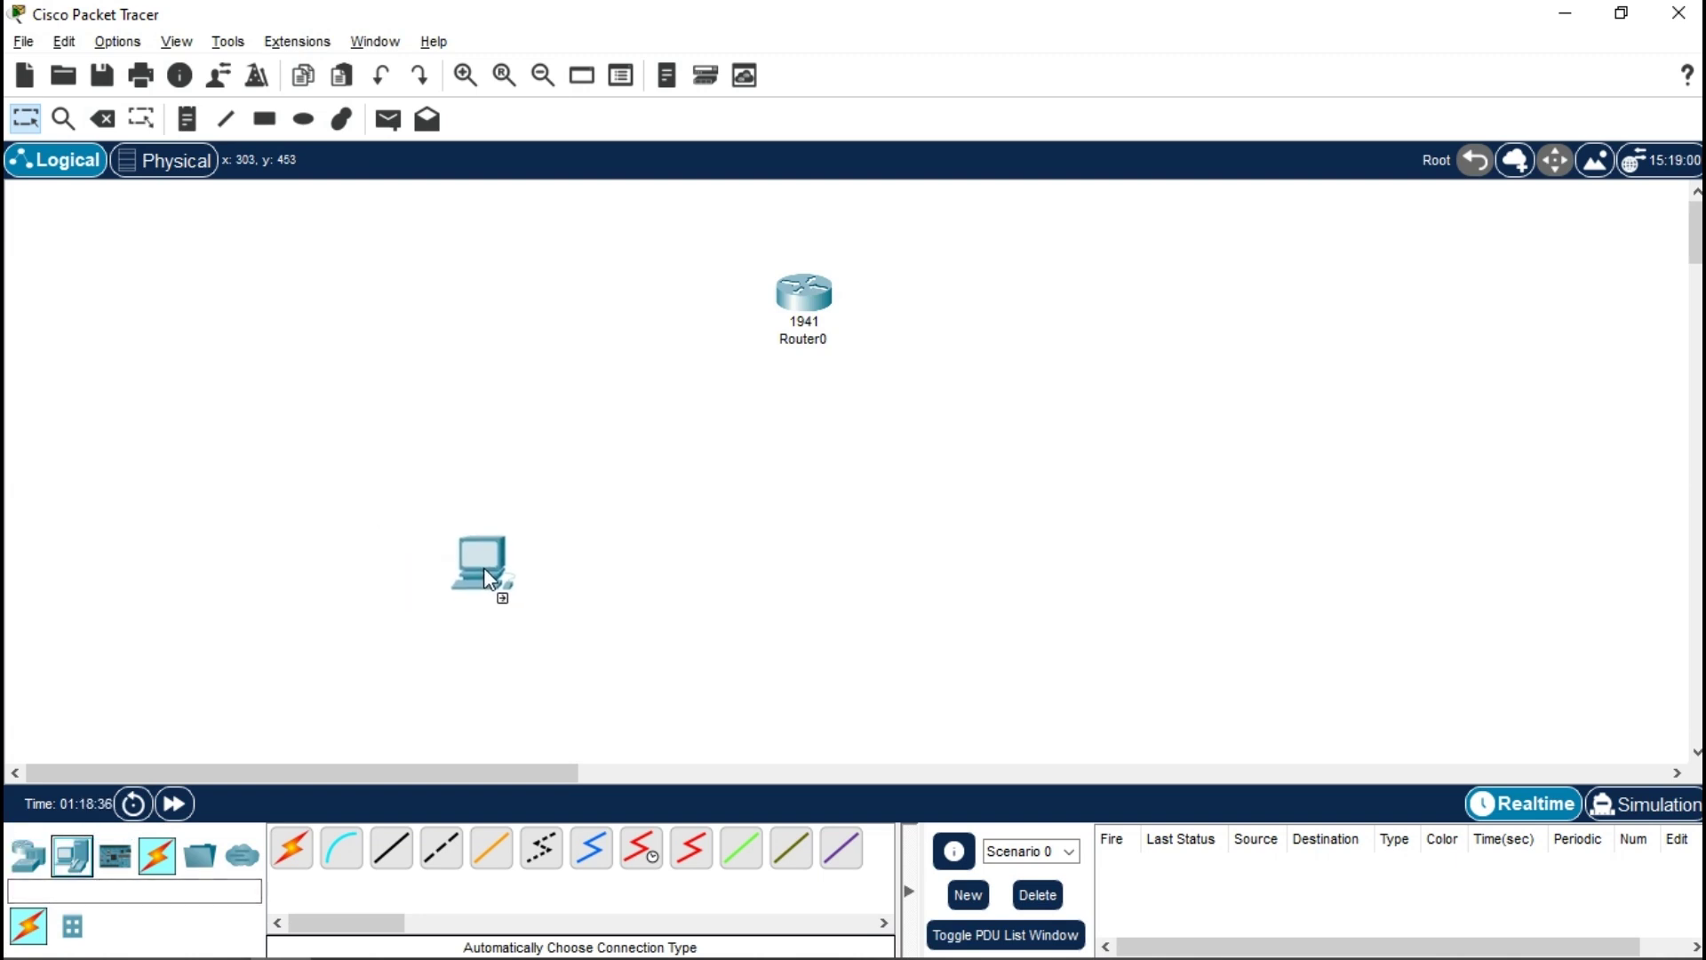
pyautogui.click(27, 854)
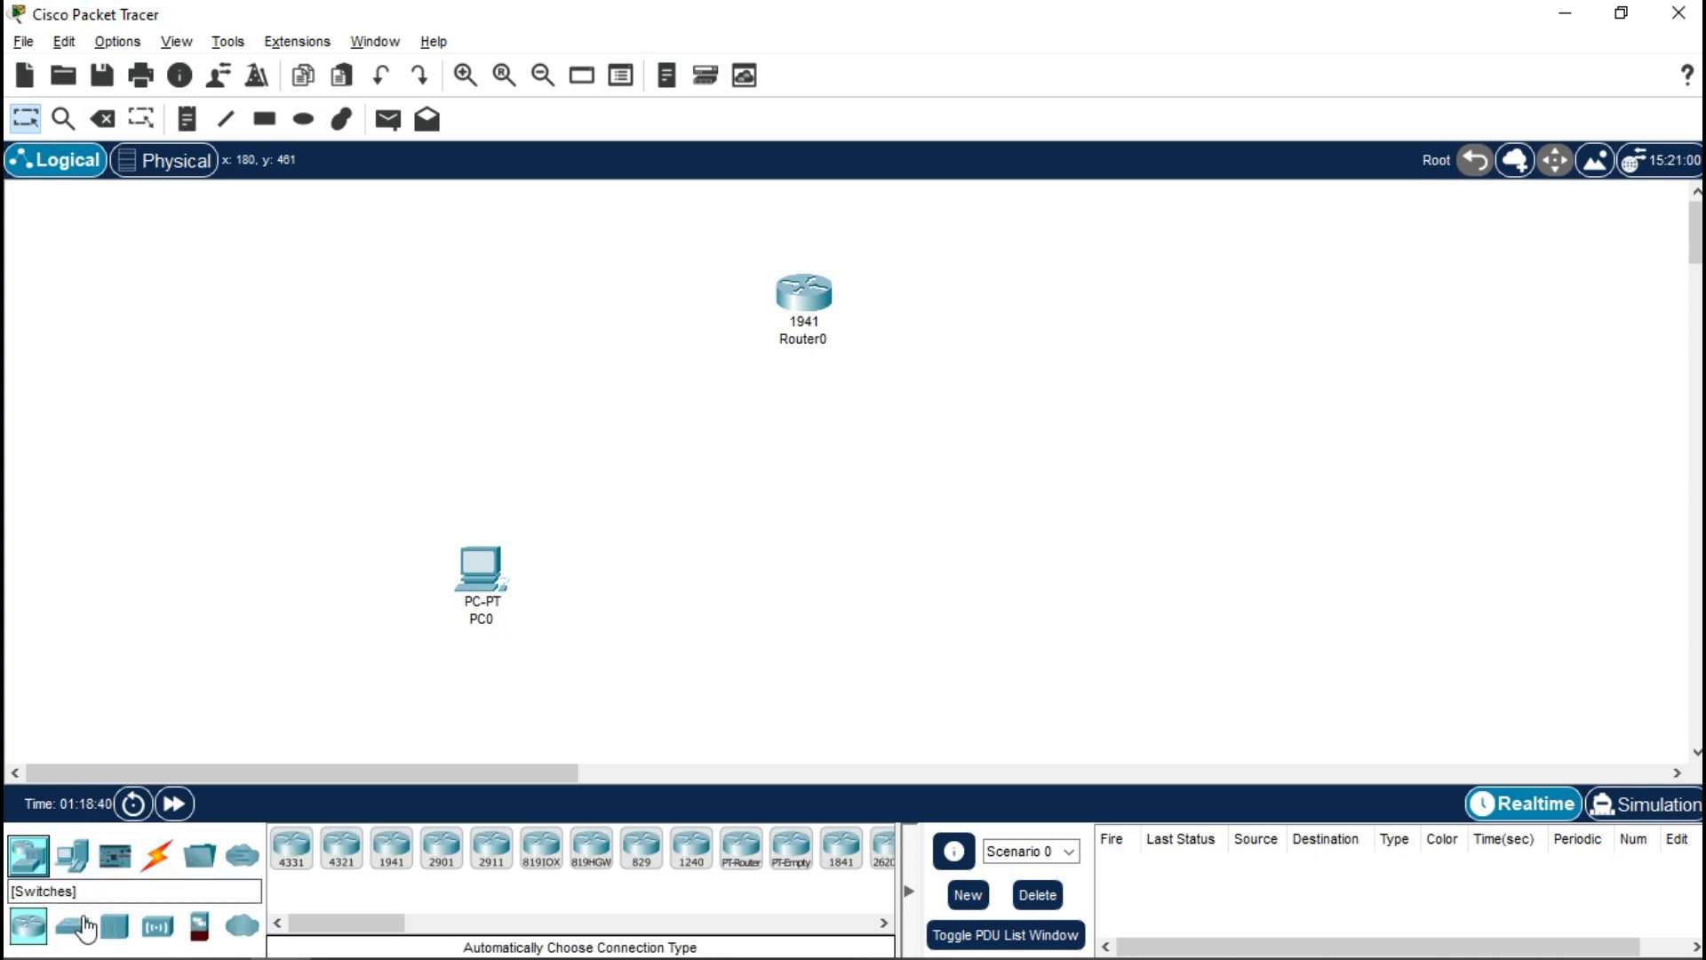
pyautogui.moveTo(72, 925); pyautogui.dragTo(595, 435)
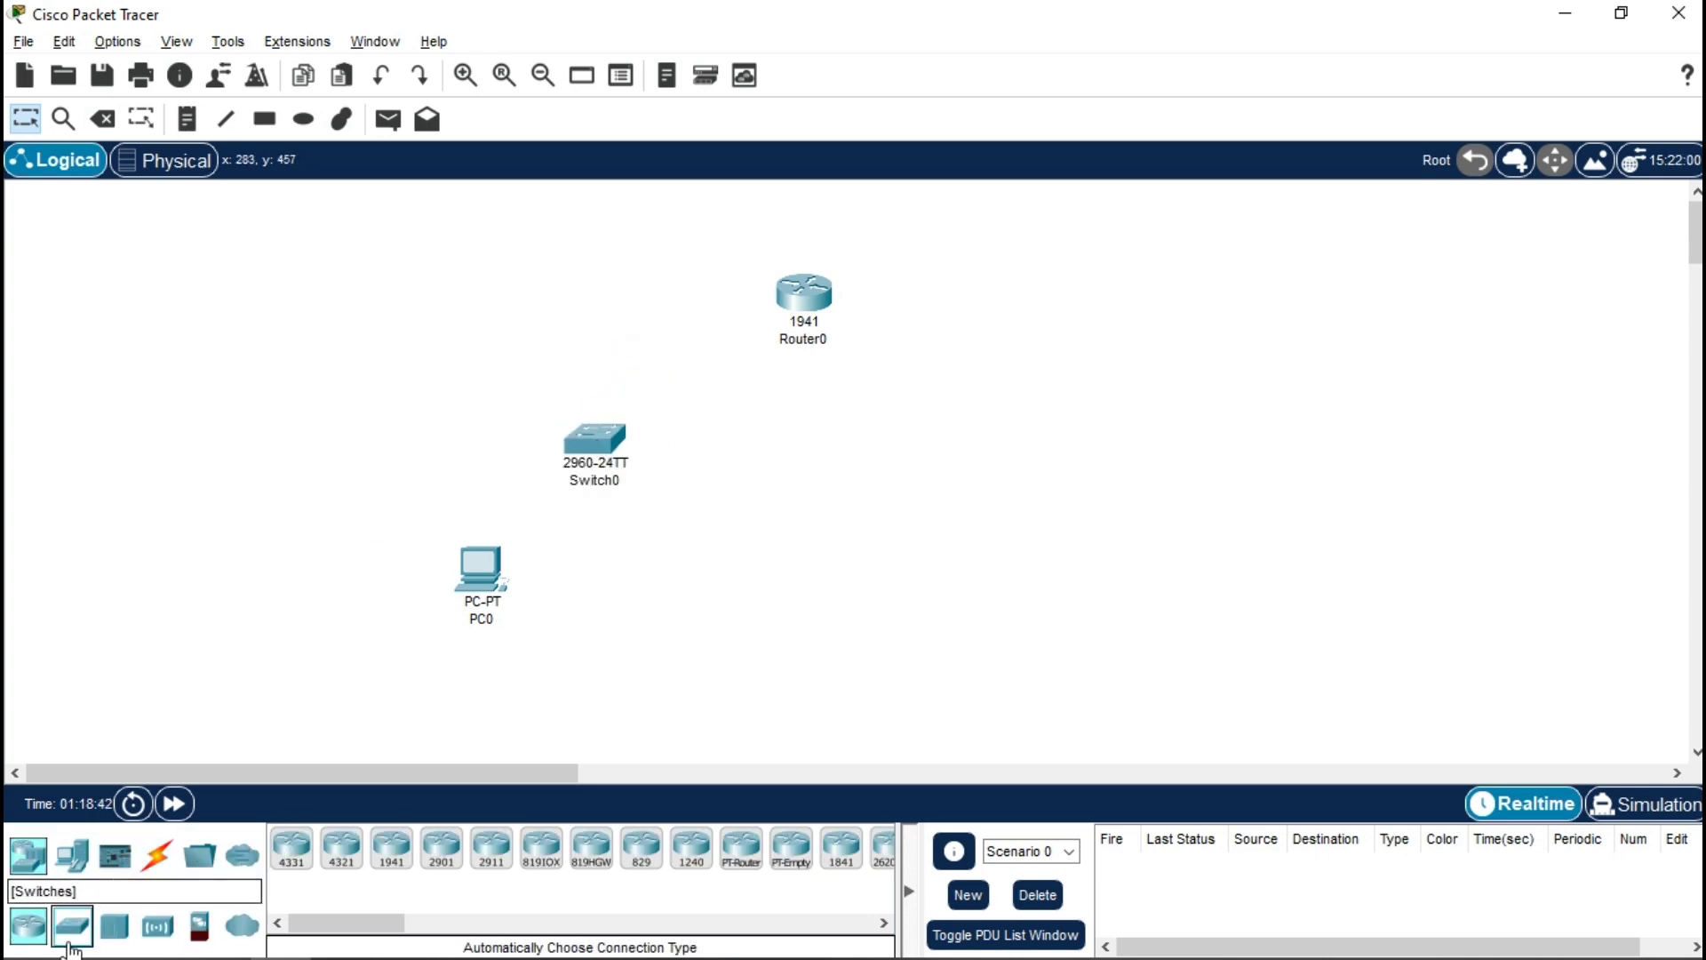
pyautogui.moveTo(93, 938); pyautogui.dragTo(1056, 431)
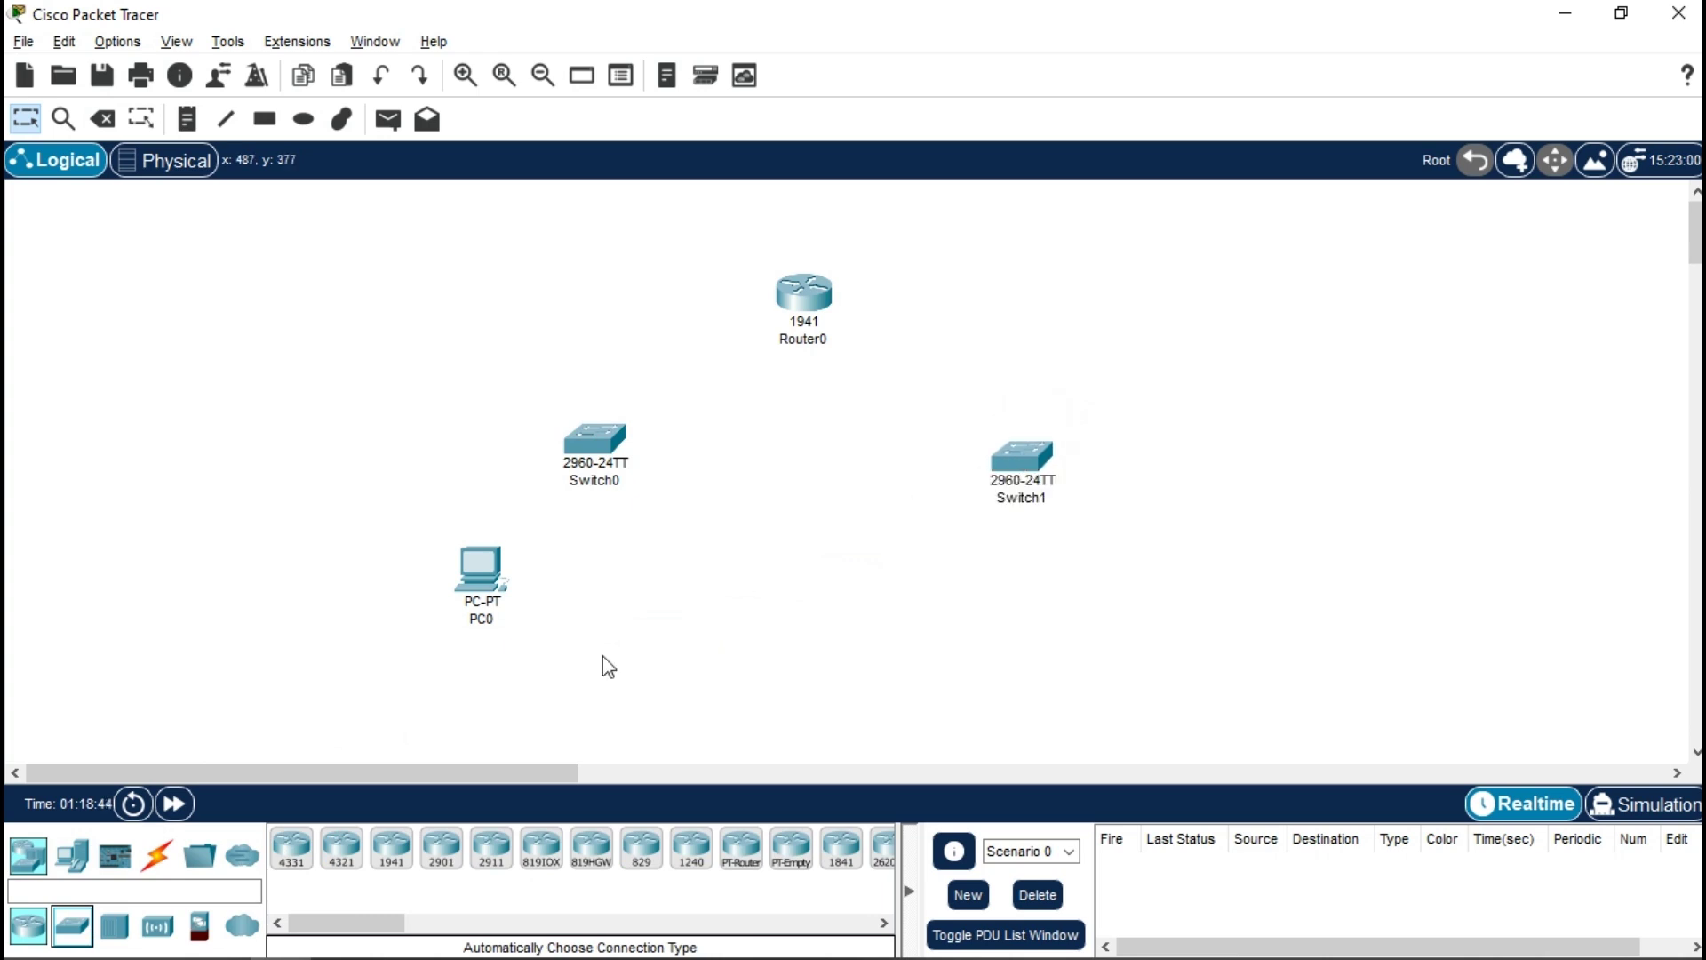
# - Add a server below the right switch and nudge Switch1 into position
pyautogui.click(72, 855)
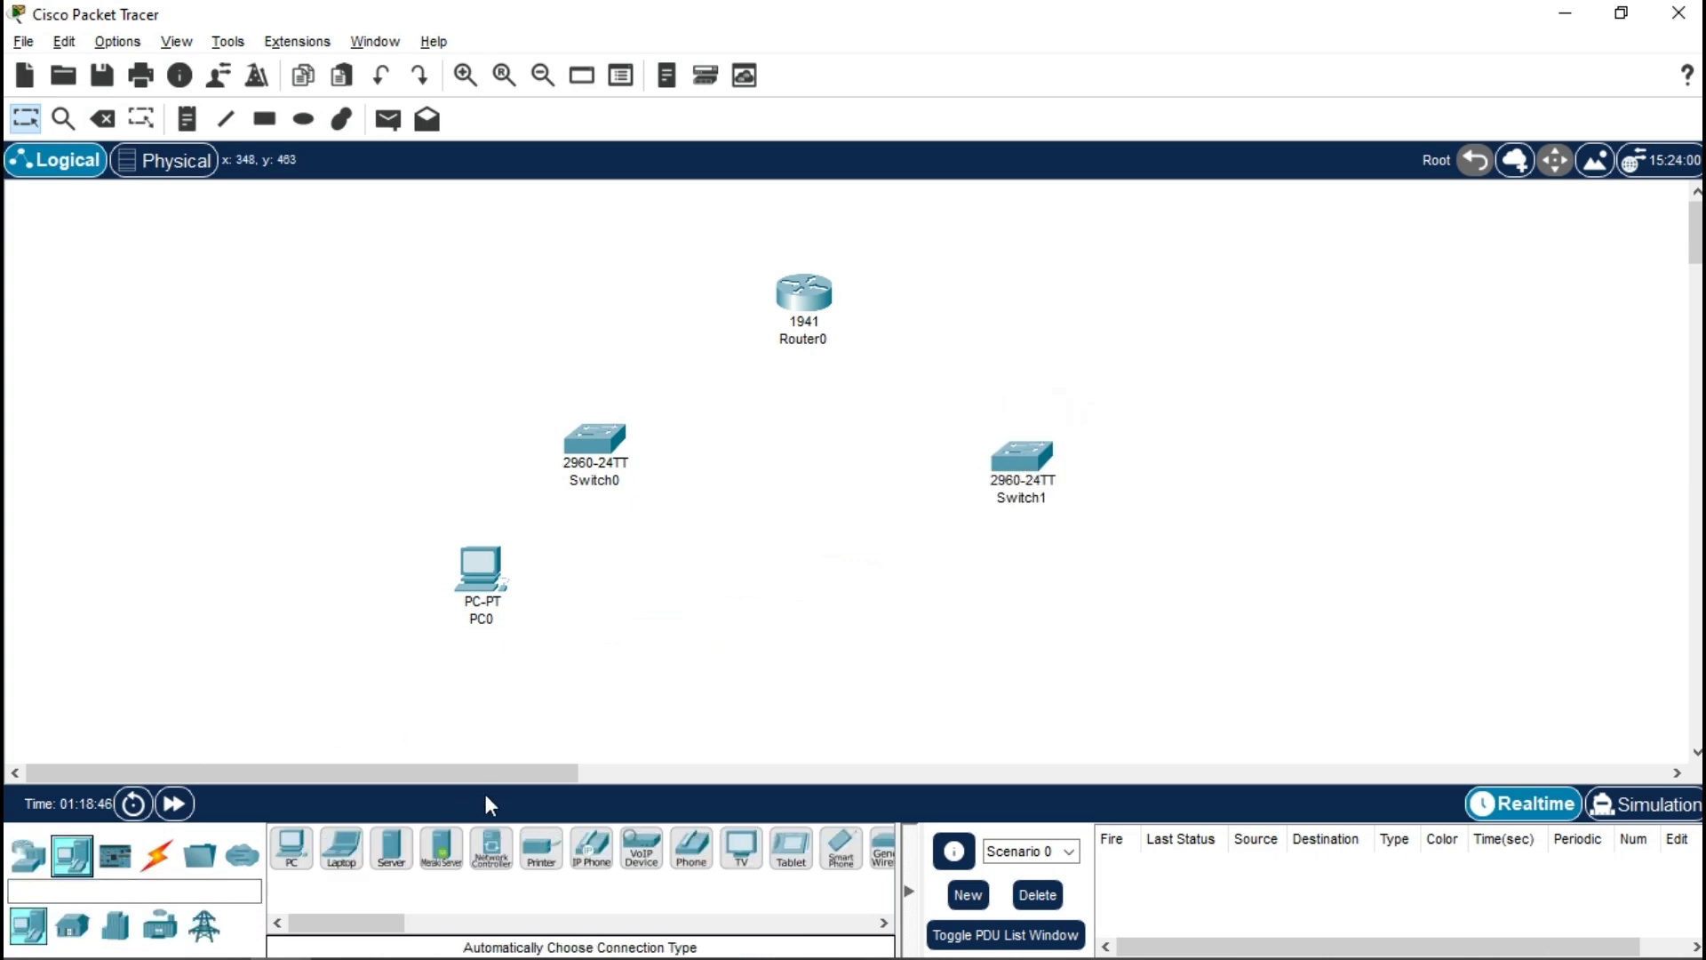
pyautogui.moveTo(382, 860); pyautogui.dragTo(1204, 654)
pyautogui.moveTo(1178, 597); pyautogui.dragTo(1150, 590)
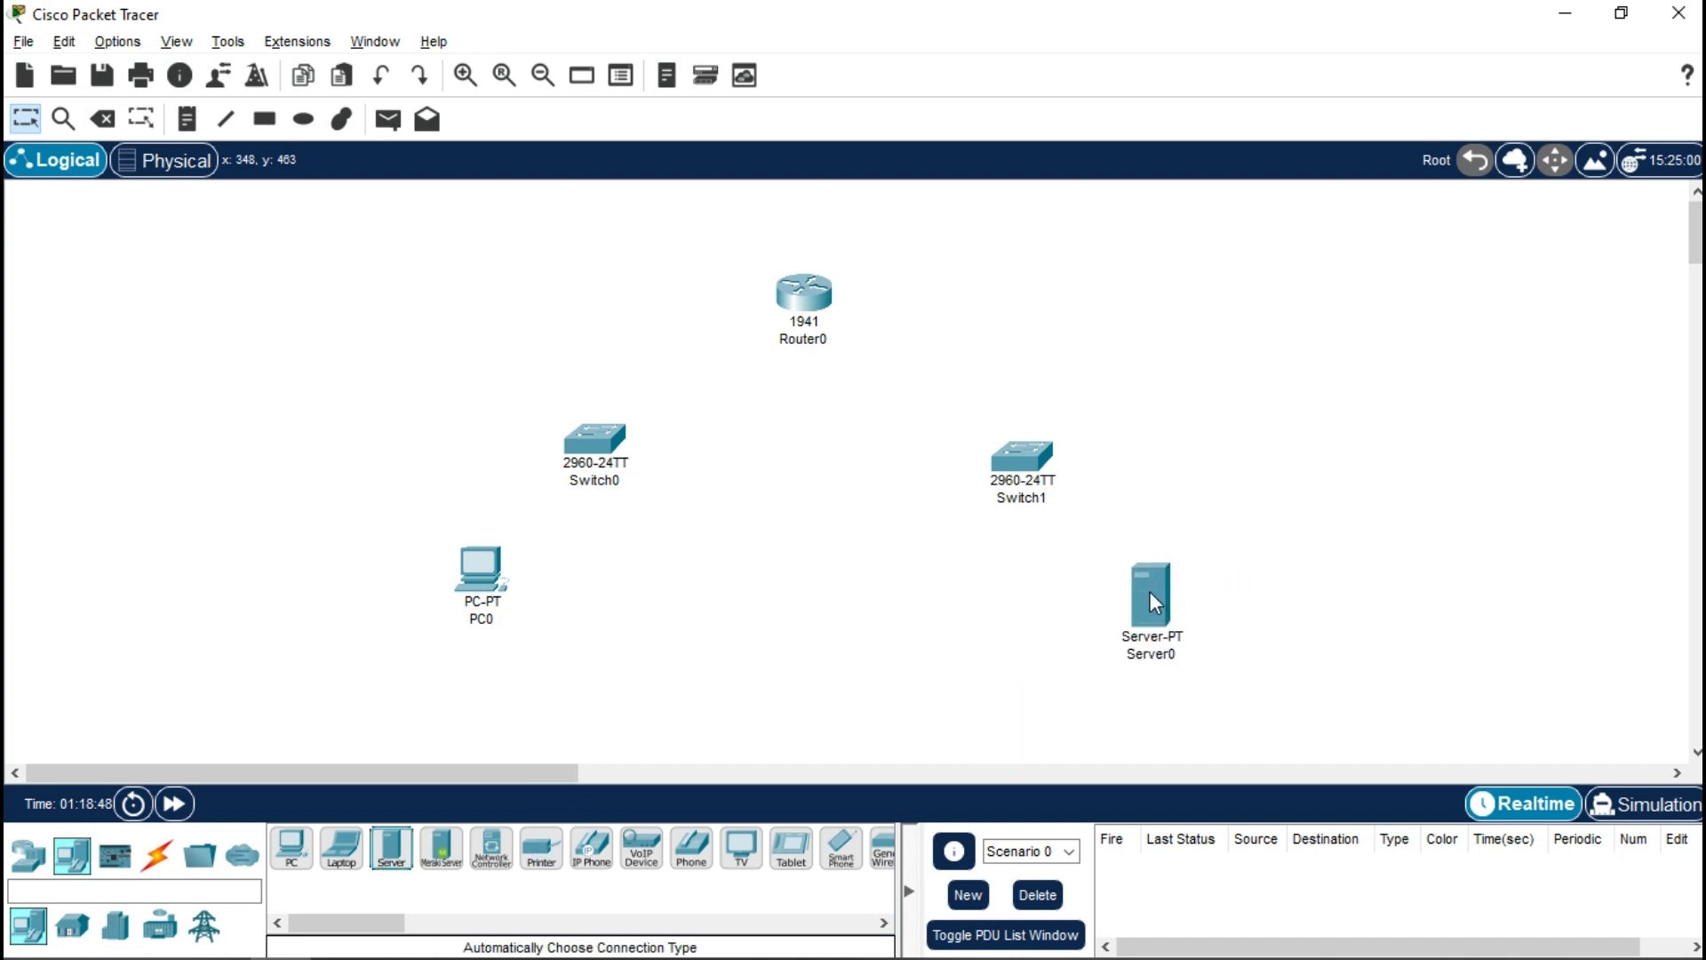
pyautogui.moveTo(984, 449); pyautogui.dragTo(969, 462)
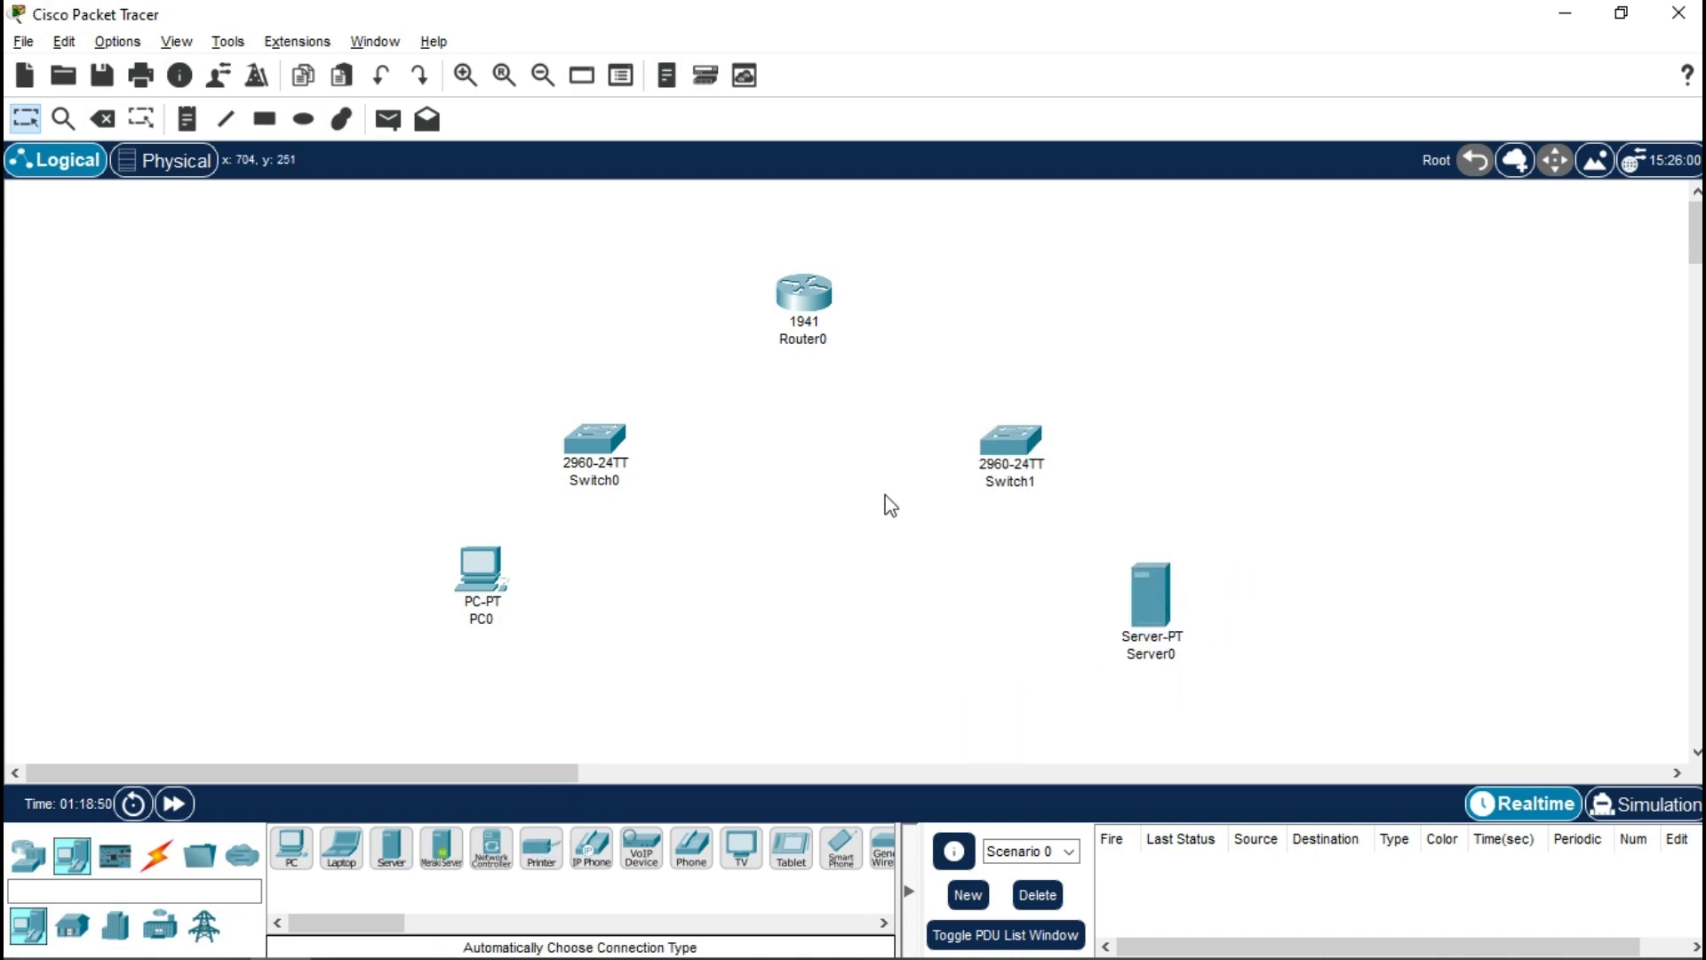
pyautogui.click(158, 854)
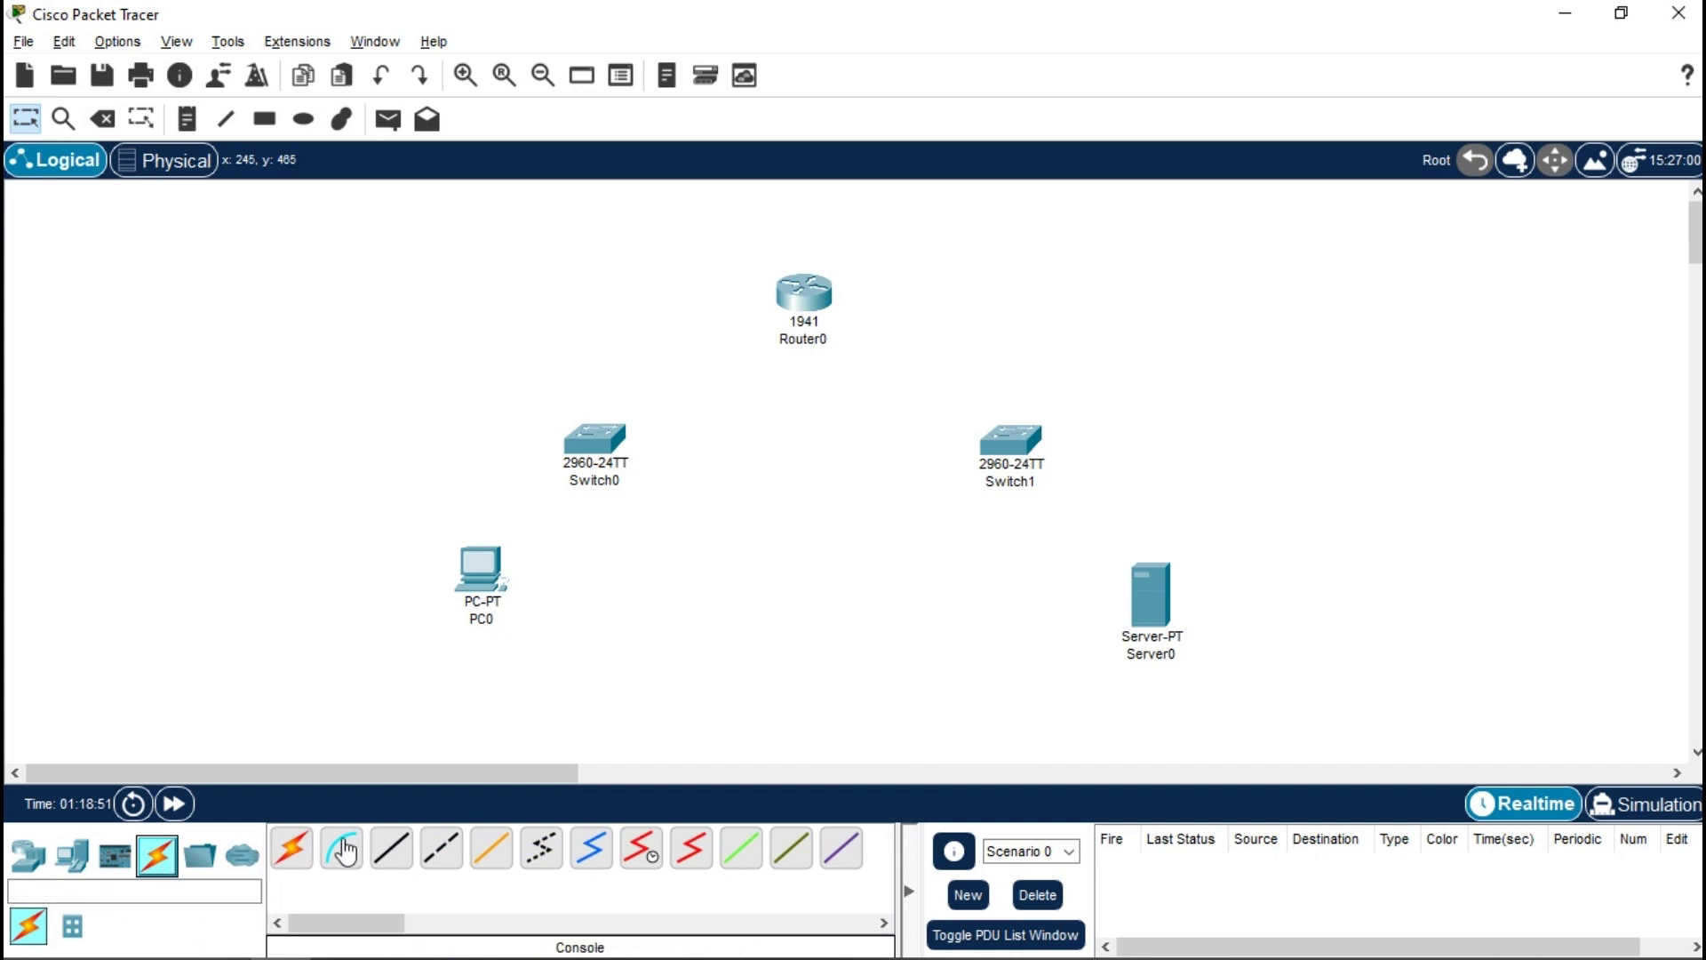
# - Cable PC0 to Switch0 and Switch0 to Router0 using automatic connections
pyautogui.click(291, 849)
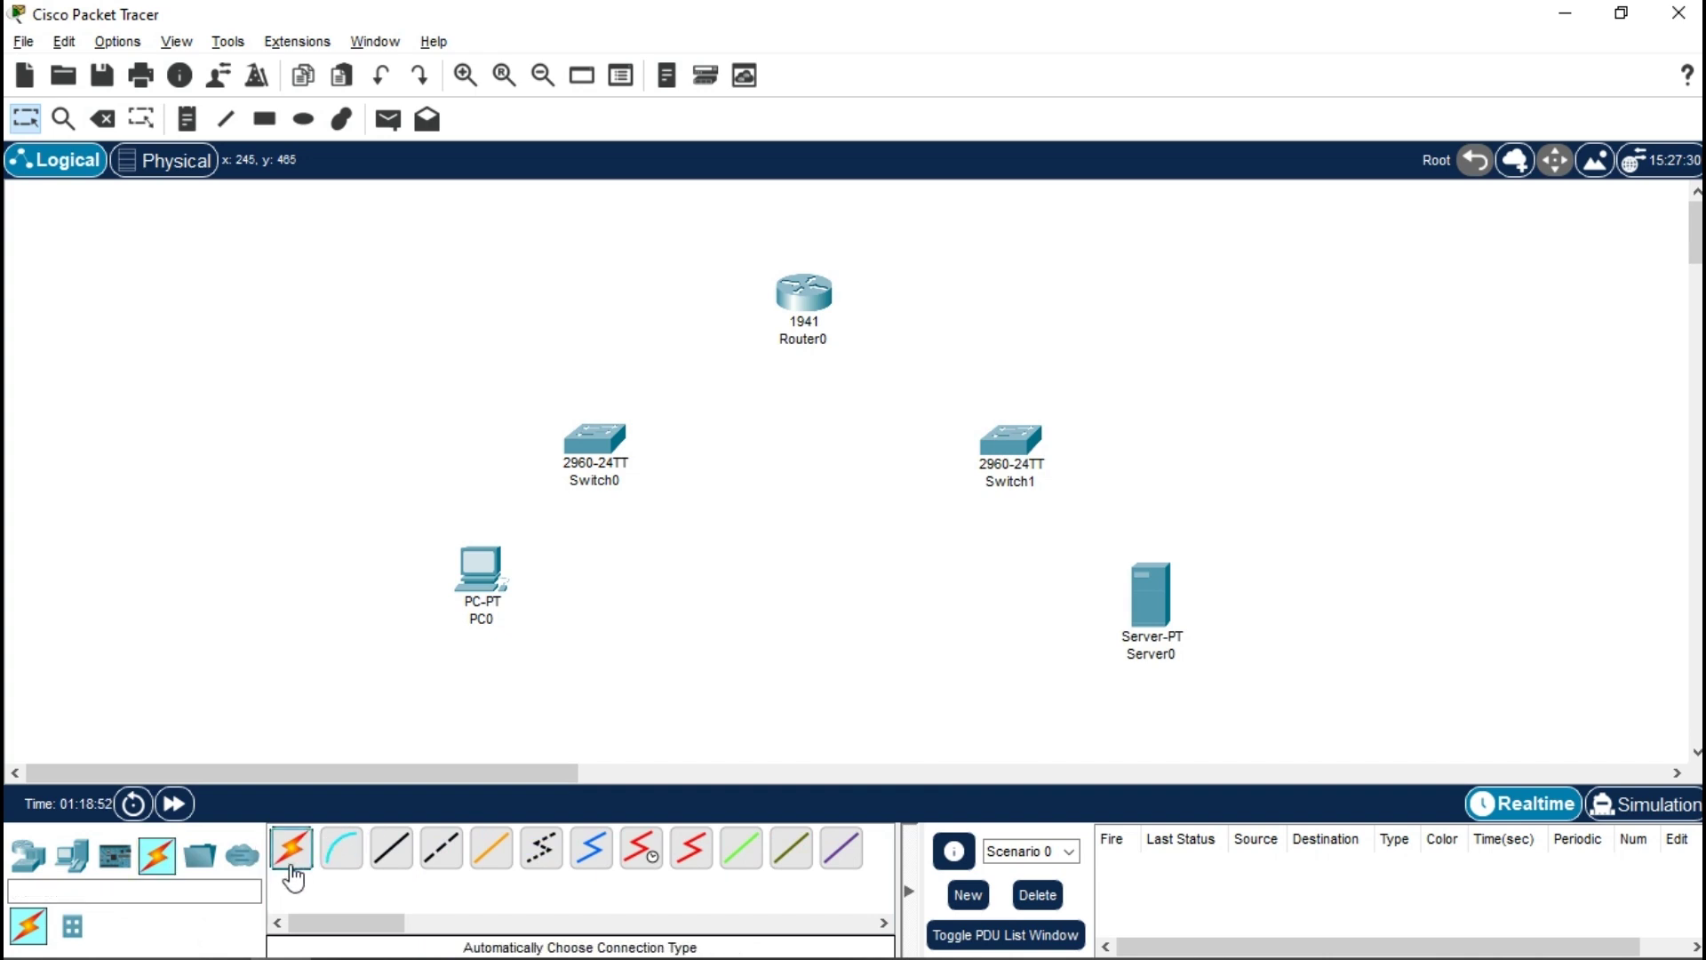
pyautogui.click(490, 585)
pyautogui.click(588, 446)
pyautogui.click(292, 849)
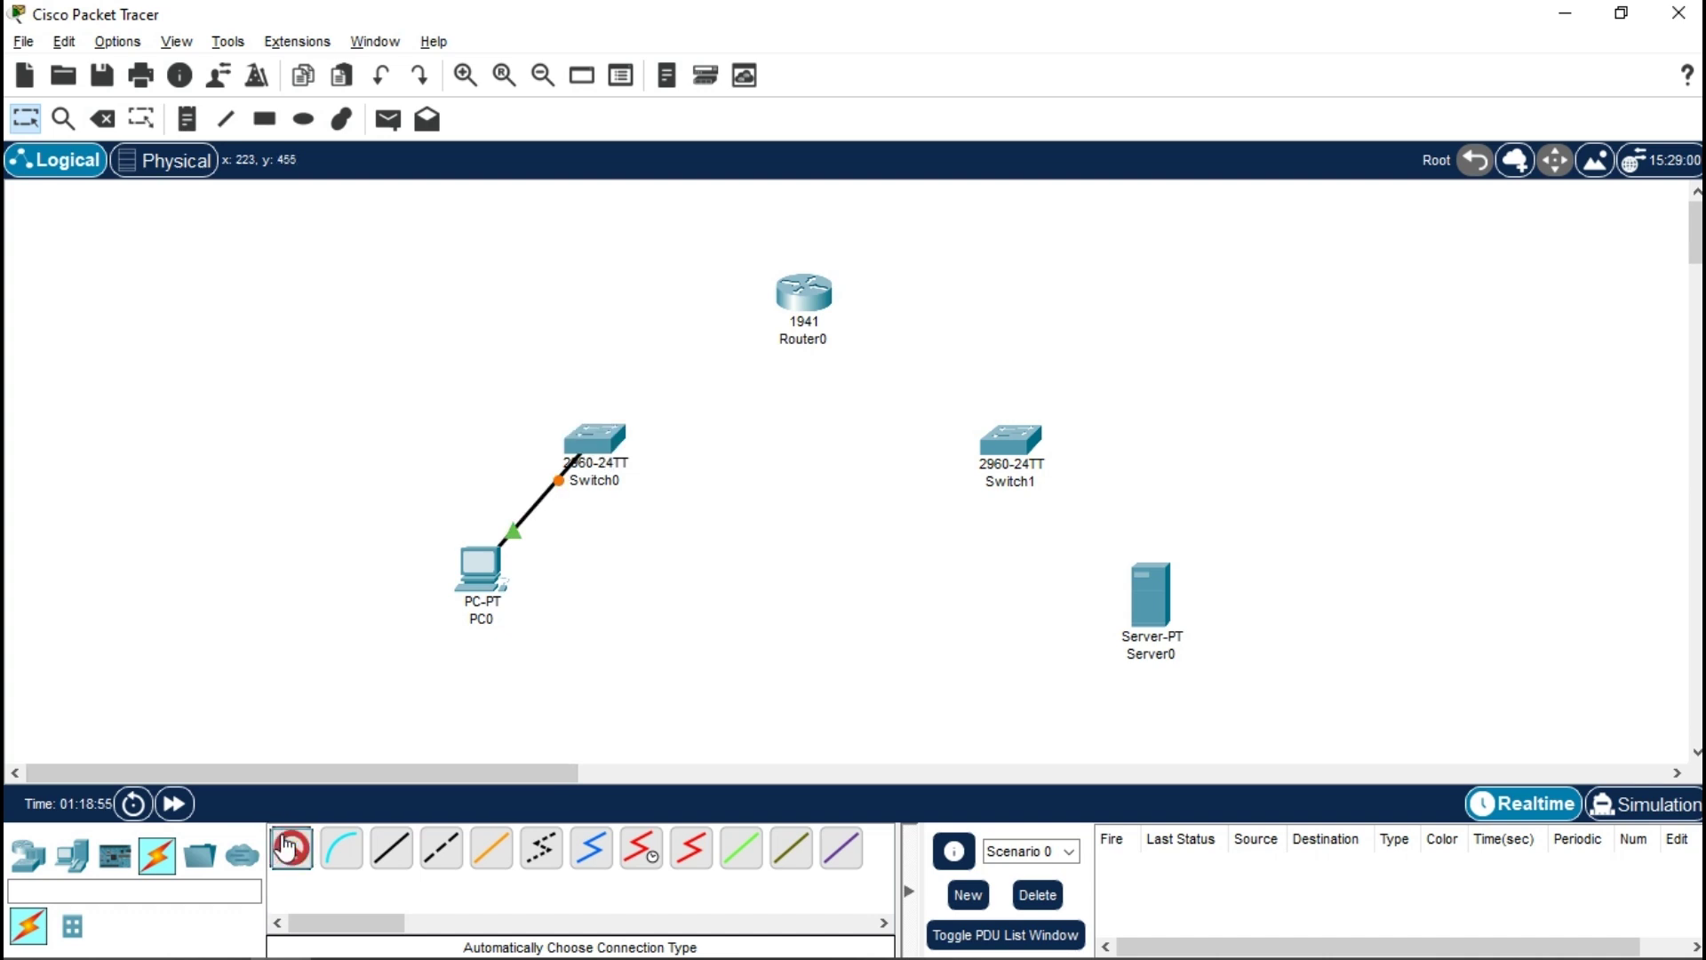
pyautogui.click(595, 438)
pyautogui.click(807, 290)
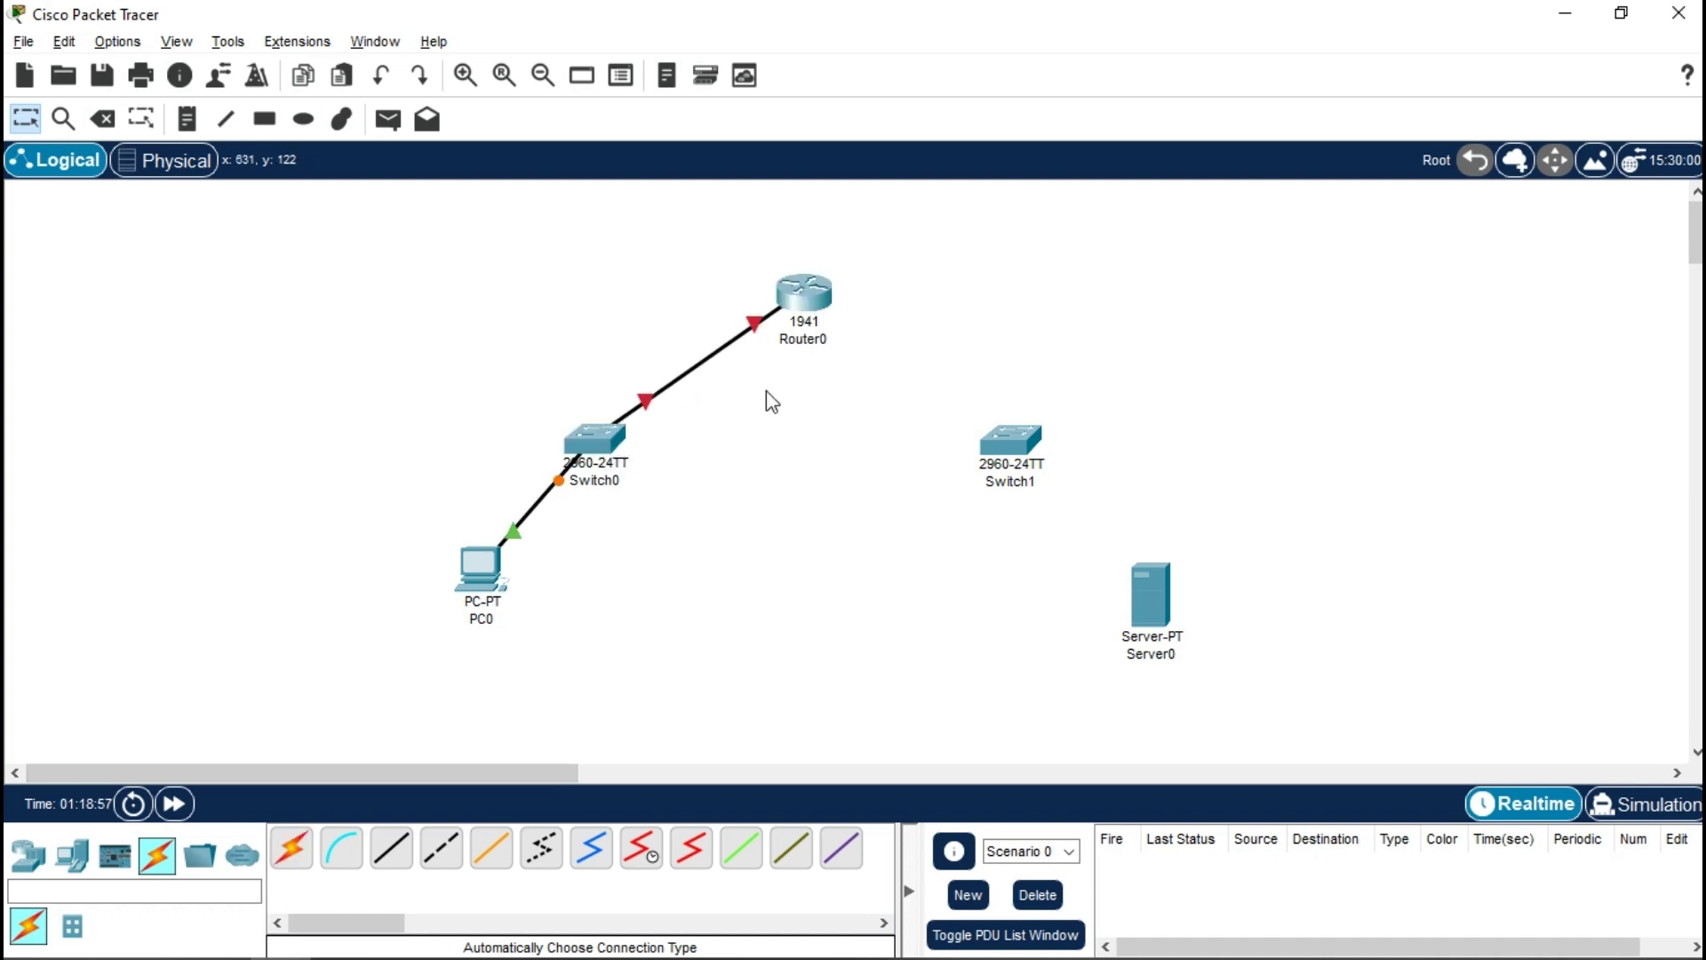
# - Cable Router0 to Switch1 and Switch1 to Server0, then reposition the server and PC
pyautogui.click(291, 848)
pyautogui.click(809, 294)
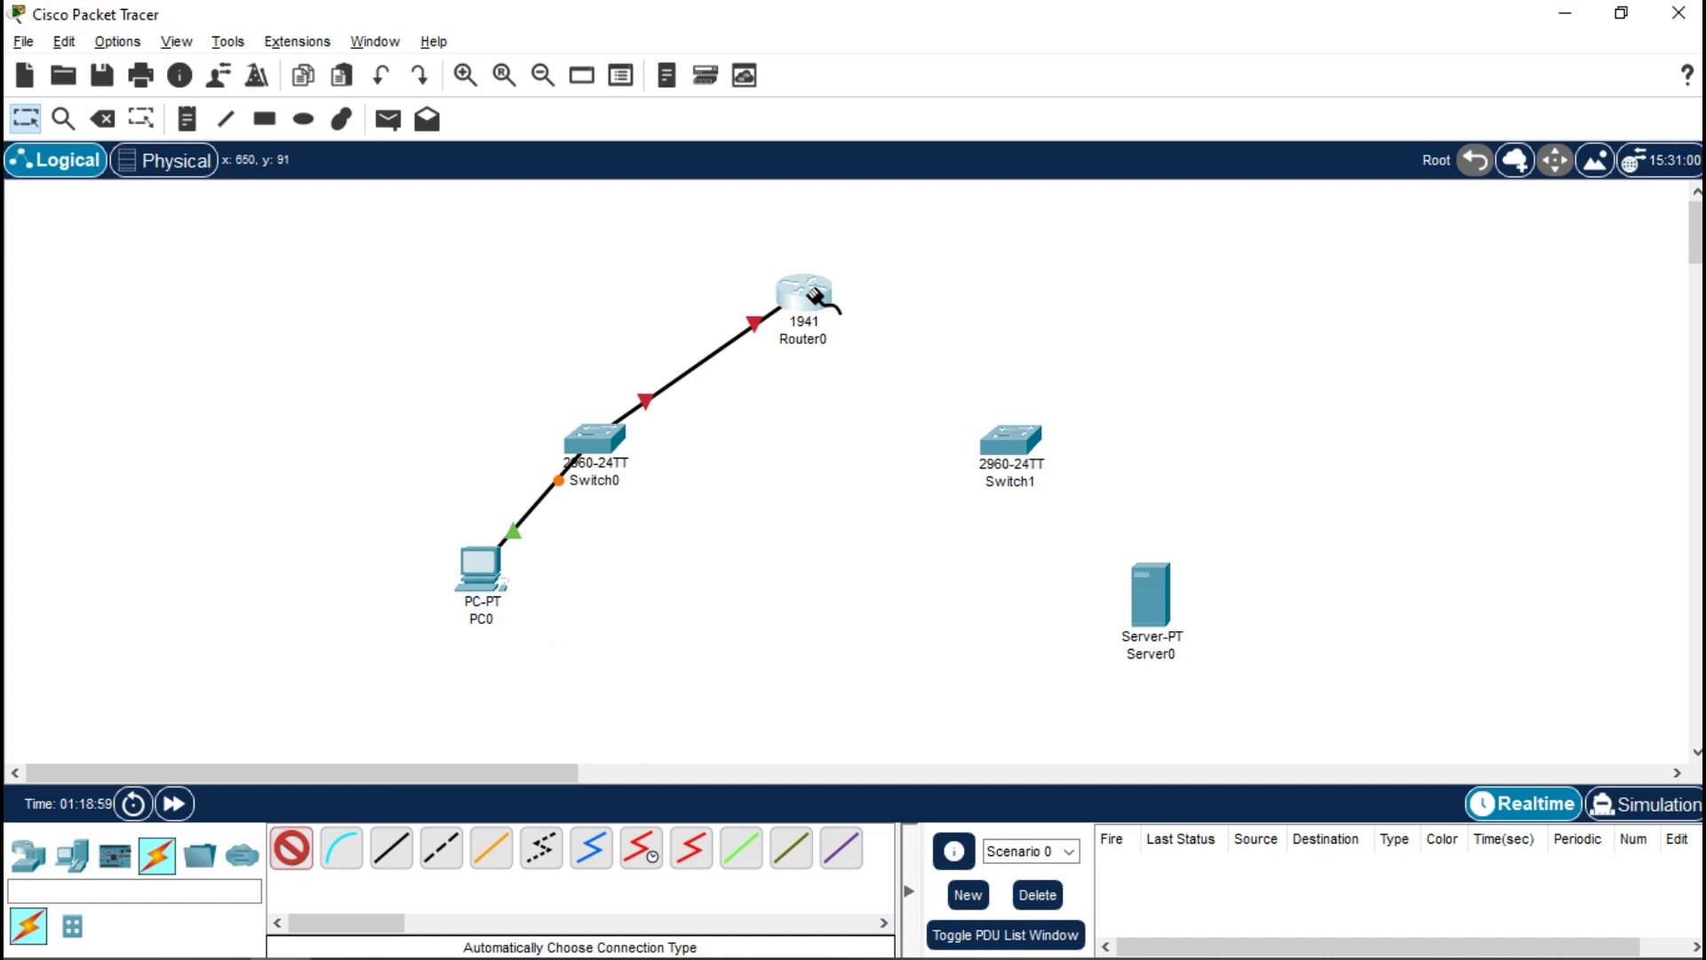
pyautogui.click(1013, 441)
pyautogui.click(291, 848)
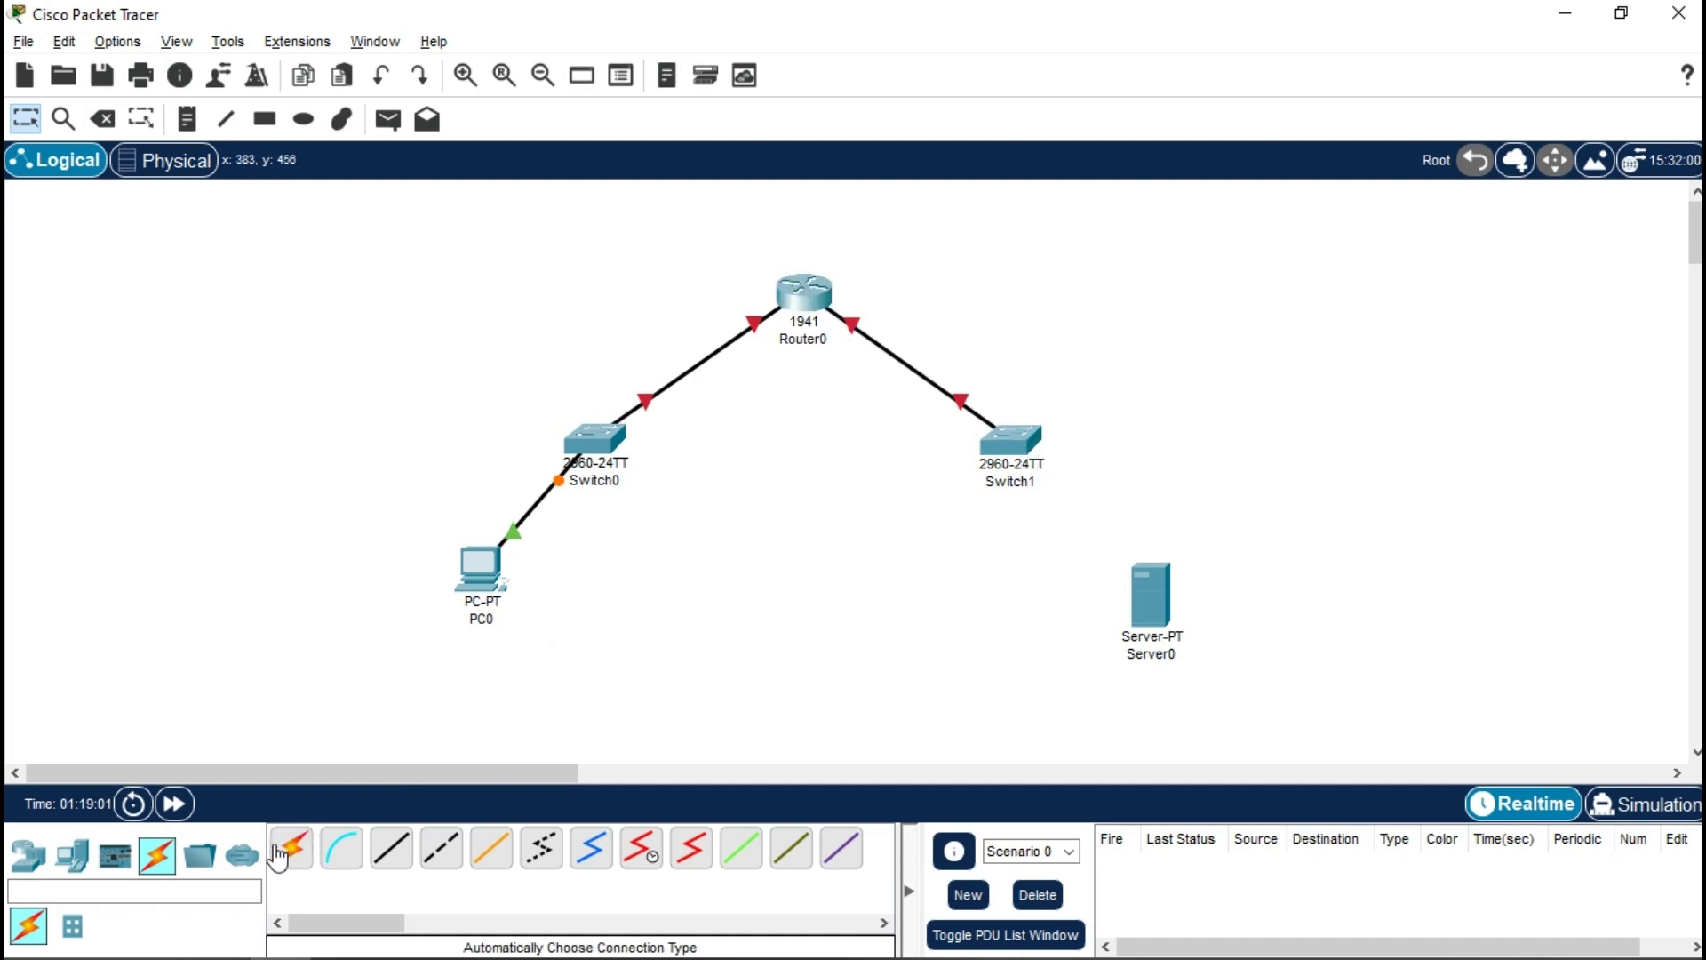
pyautogui.click(1011, 444)
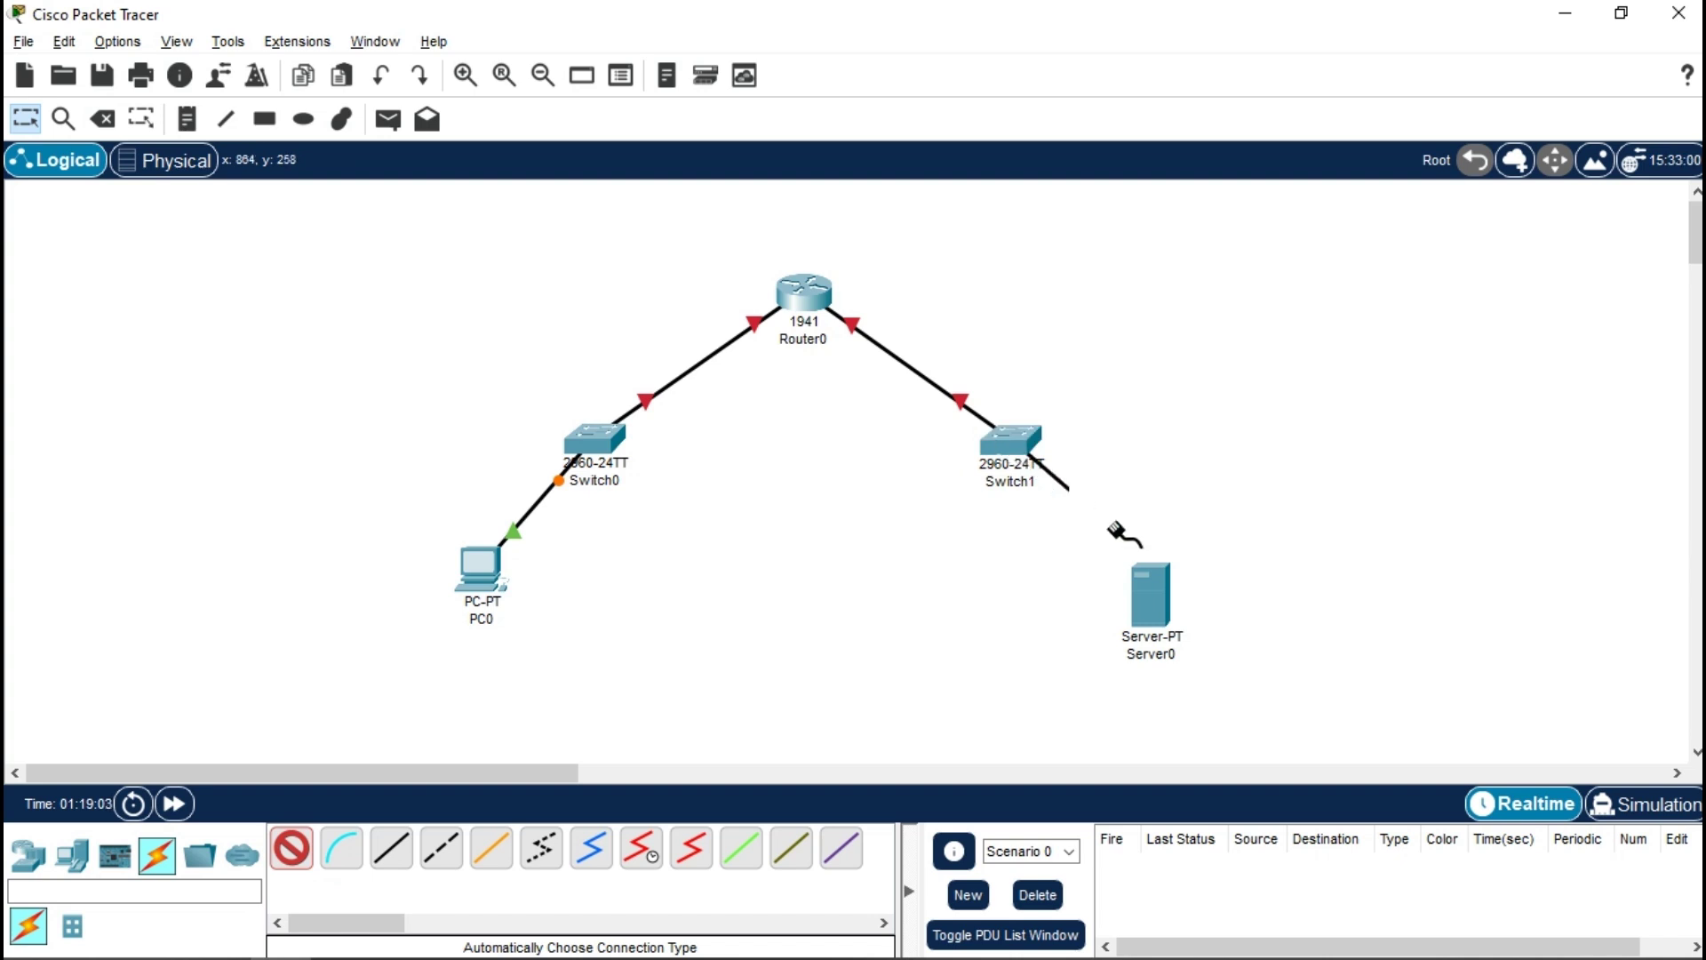
pyautogui.click(1148, 594)
pyautogui.moveTo(1152, 627); pyautogui.dragTo(1192, 604)
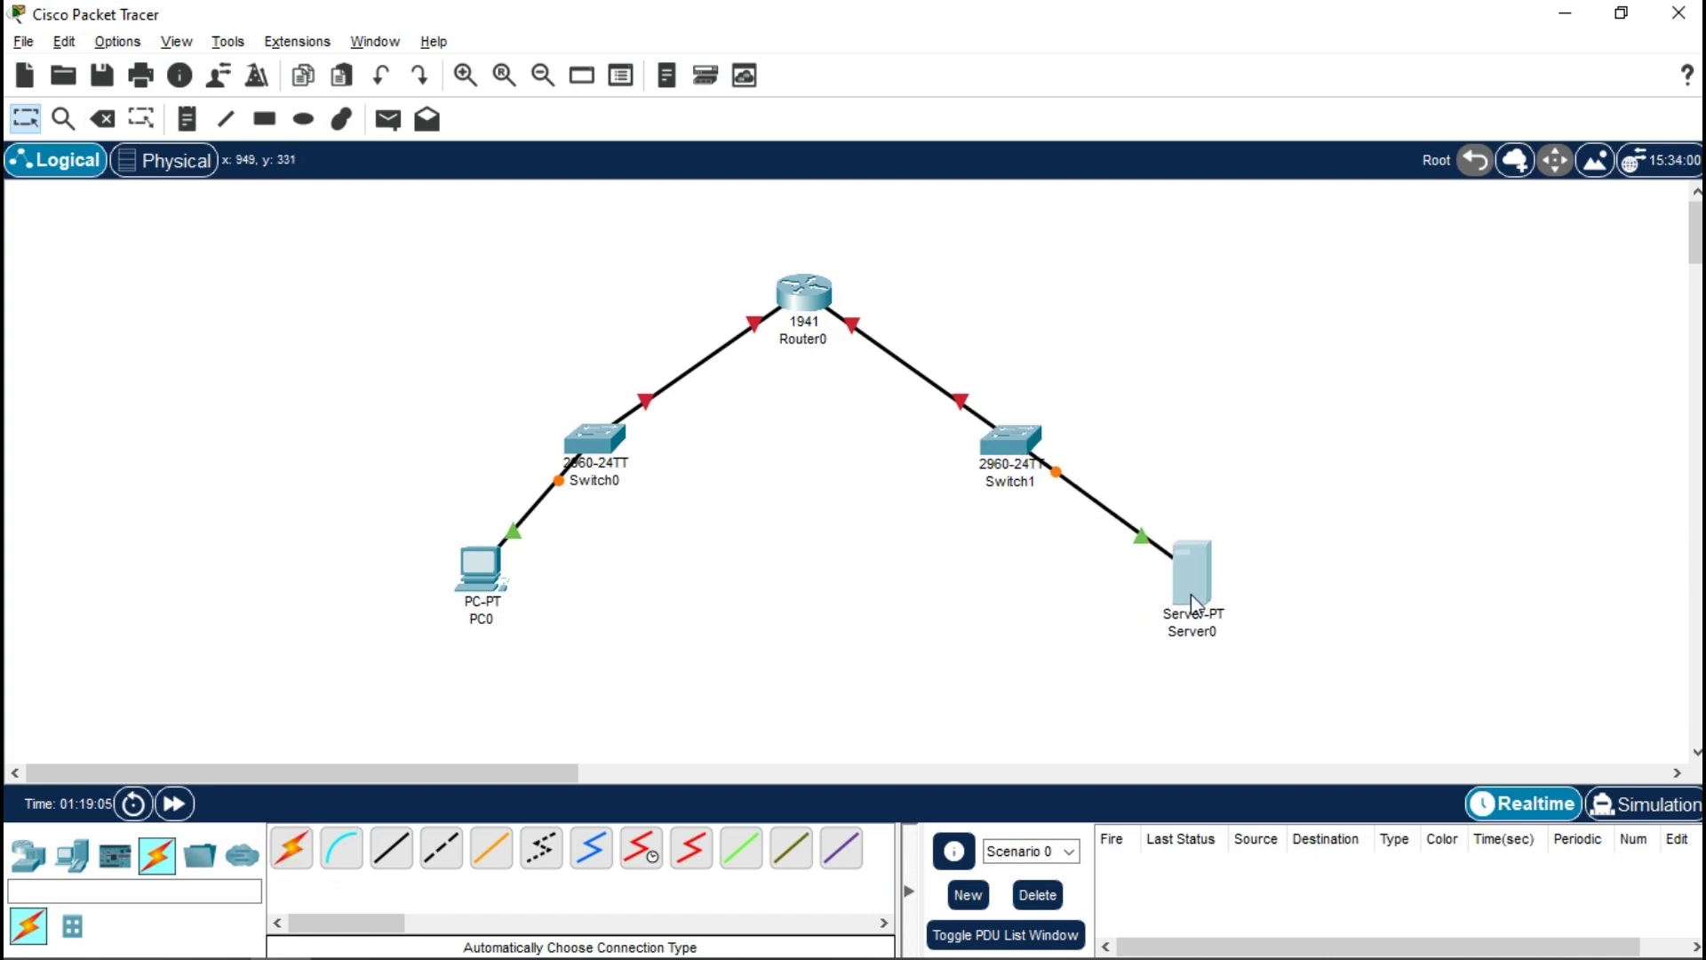
pyautogui.moveTo(493, 582); pyautogui.dragTo(437, 569)
# - Rename the switches SwitchA and SwitchB and bring up Router0's Config settings
pyautogui.click(753, 611)
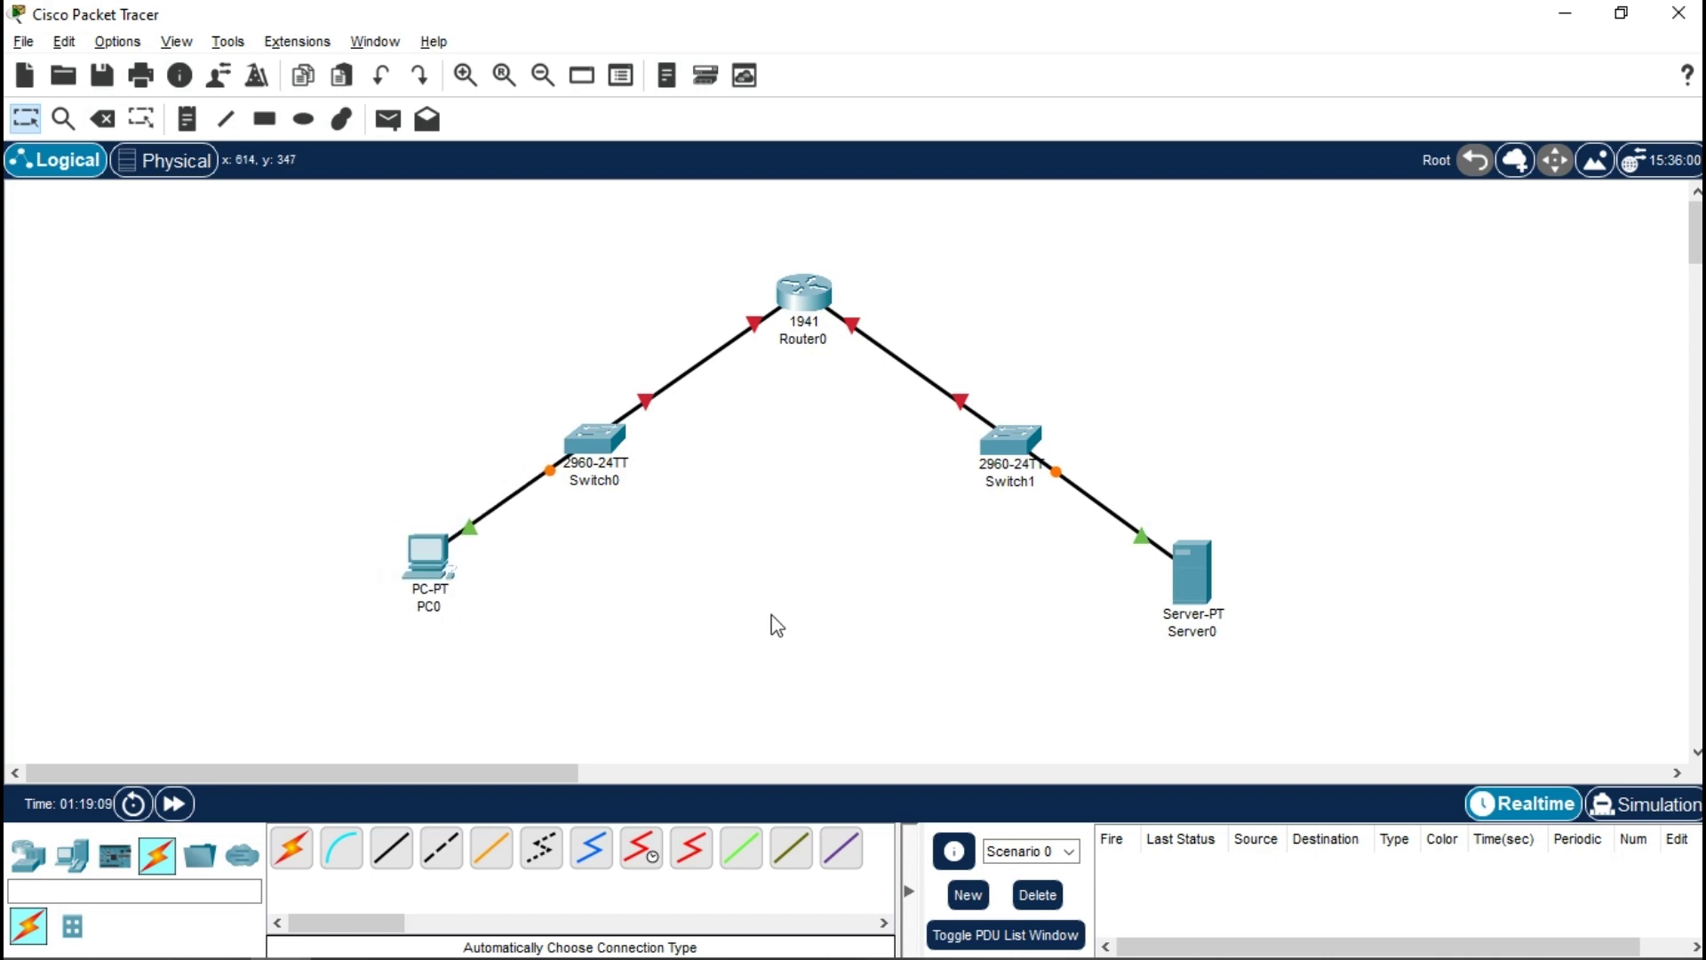
pyautogui.click(619, 481)
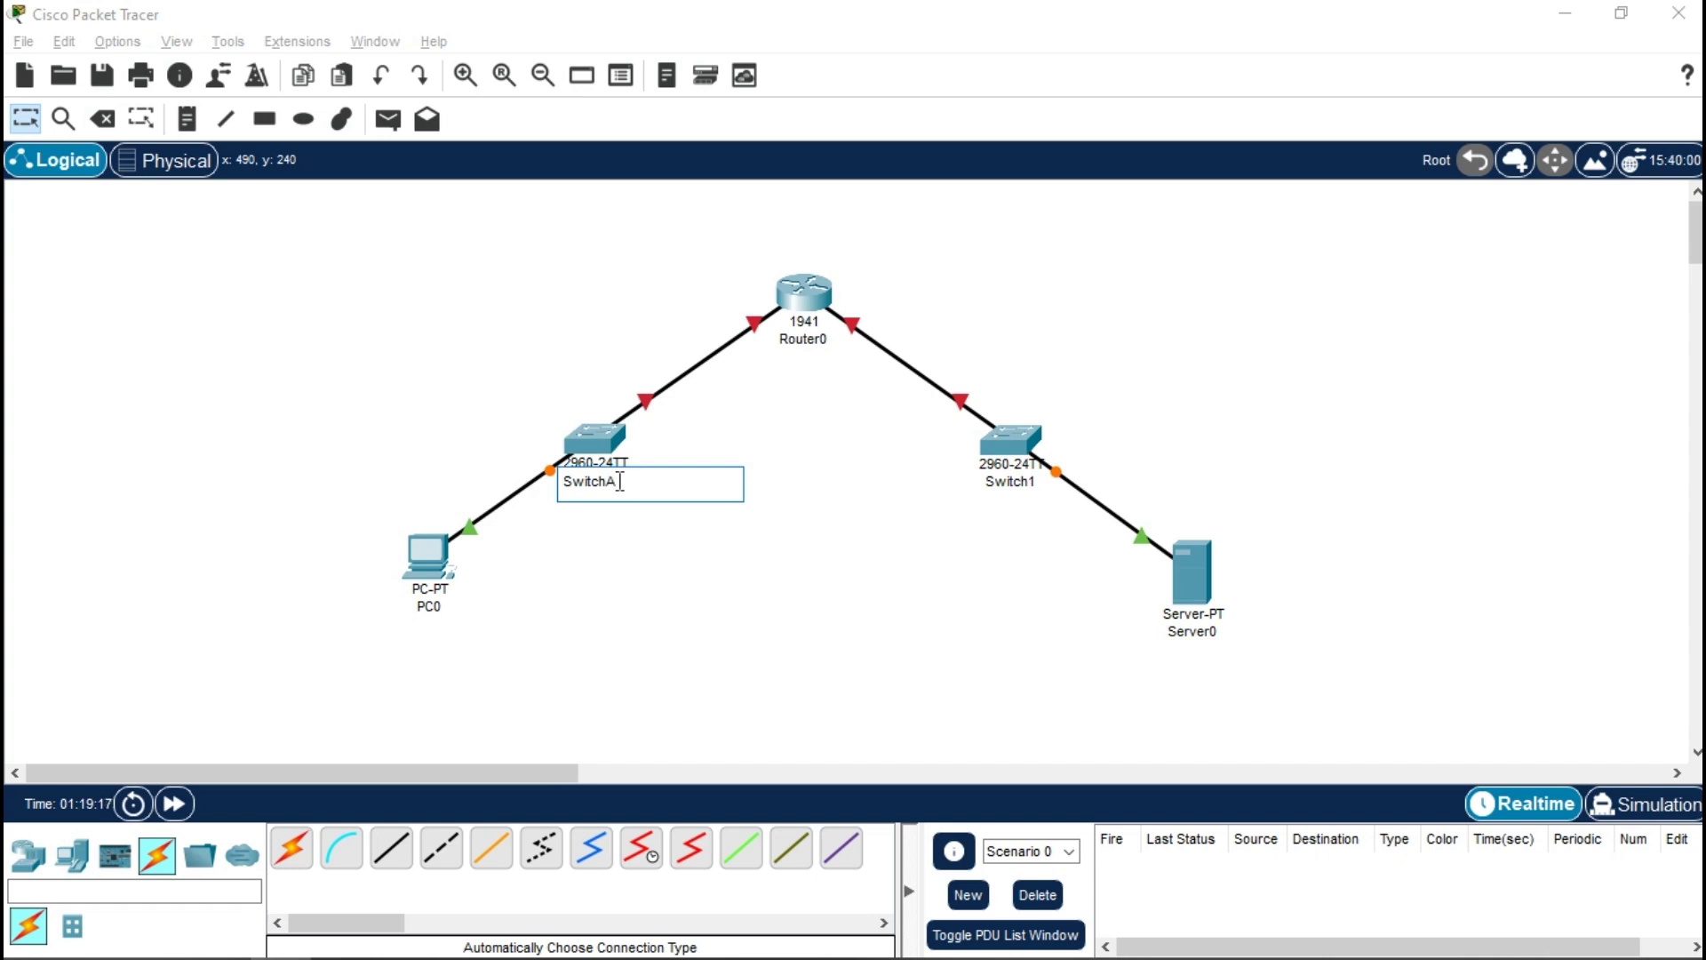
pyautogui.click(1026, 482)
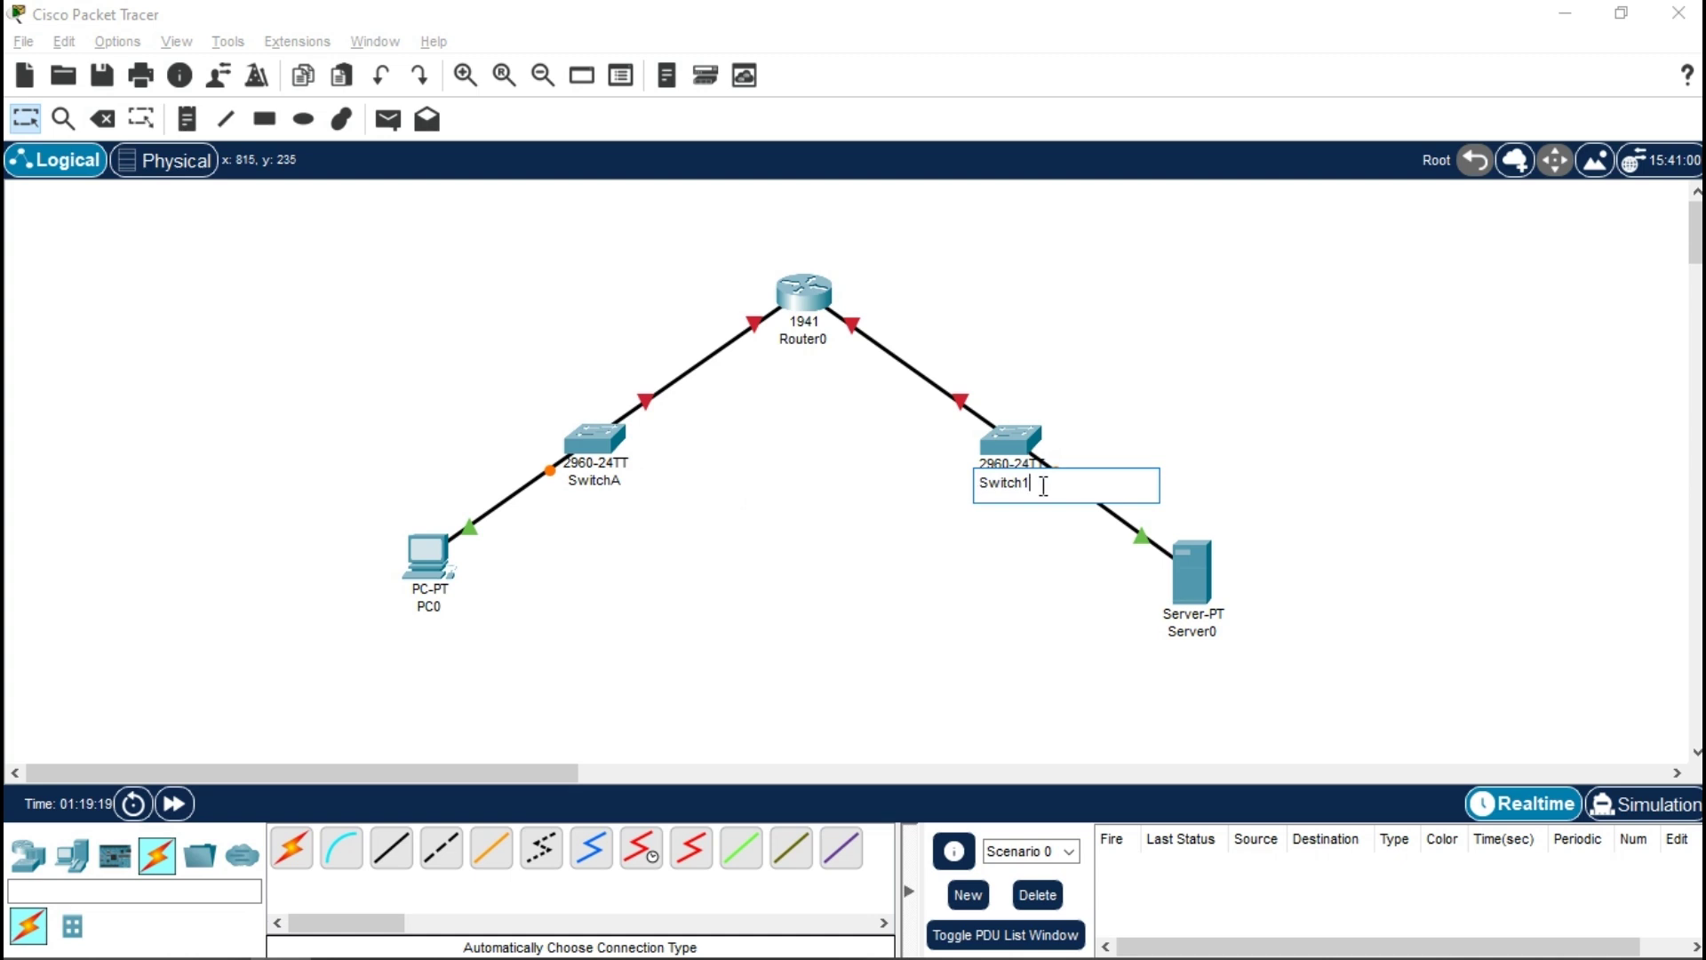
pyautogui.click(829, 395)
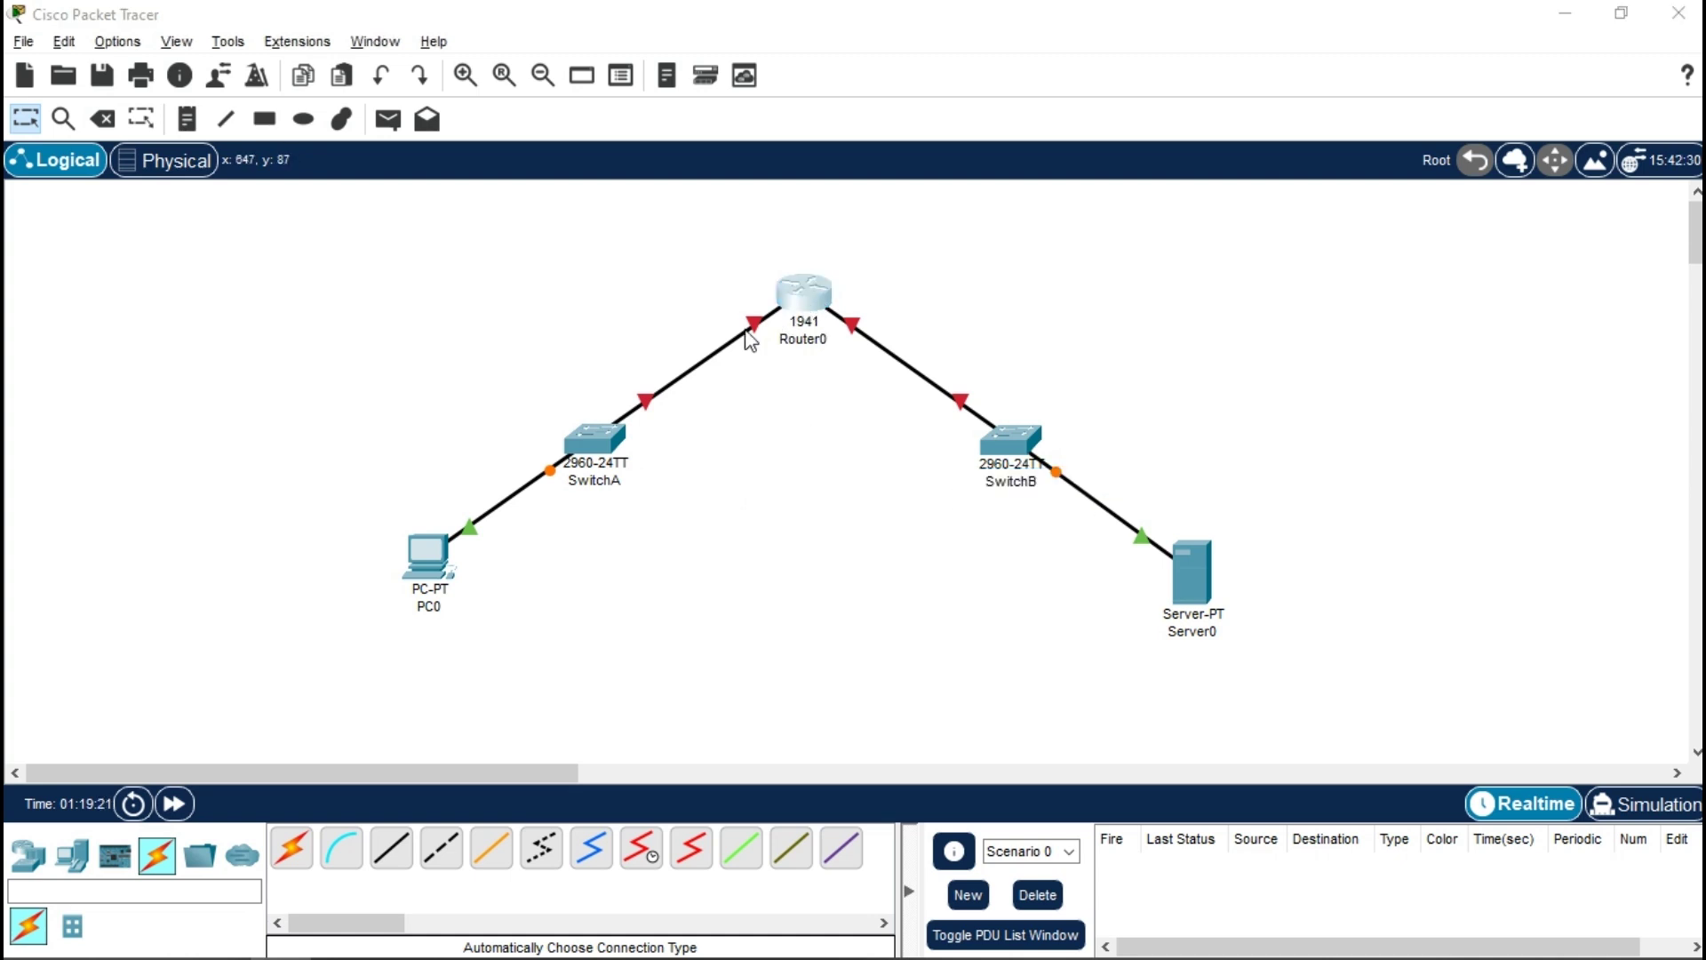
pyautogui.click(818, 297)
pyautogui.click(551, 103)
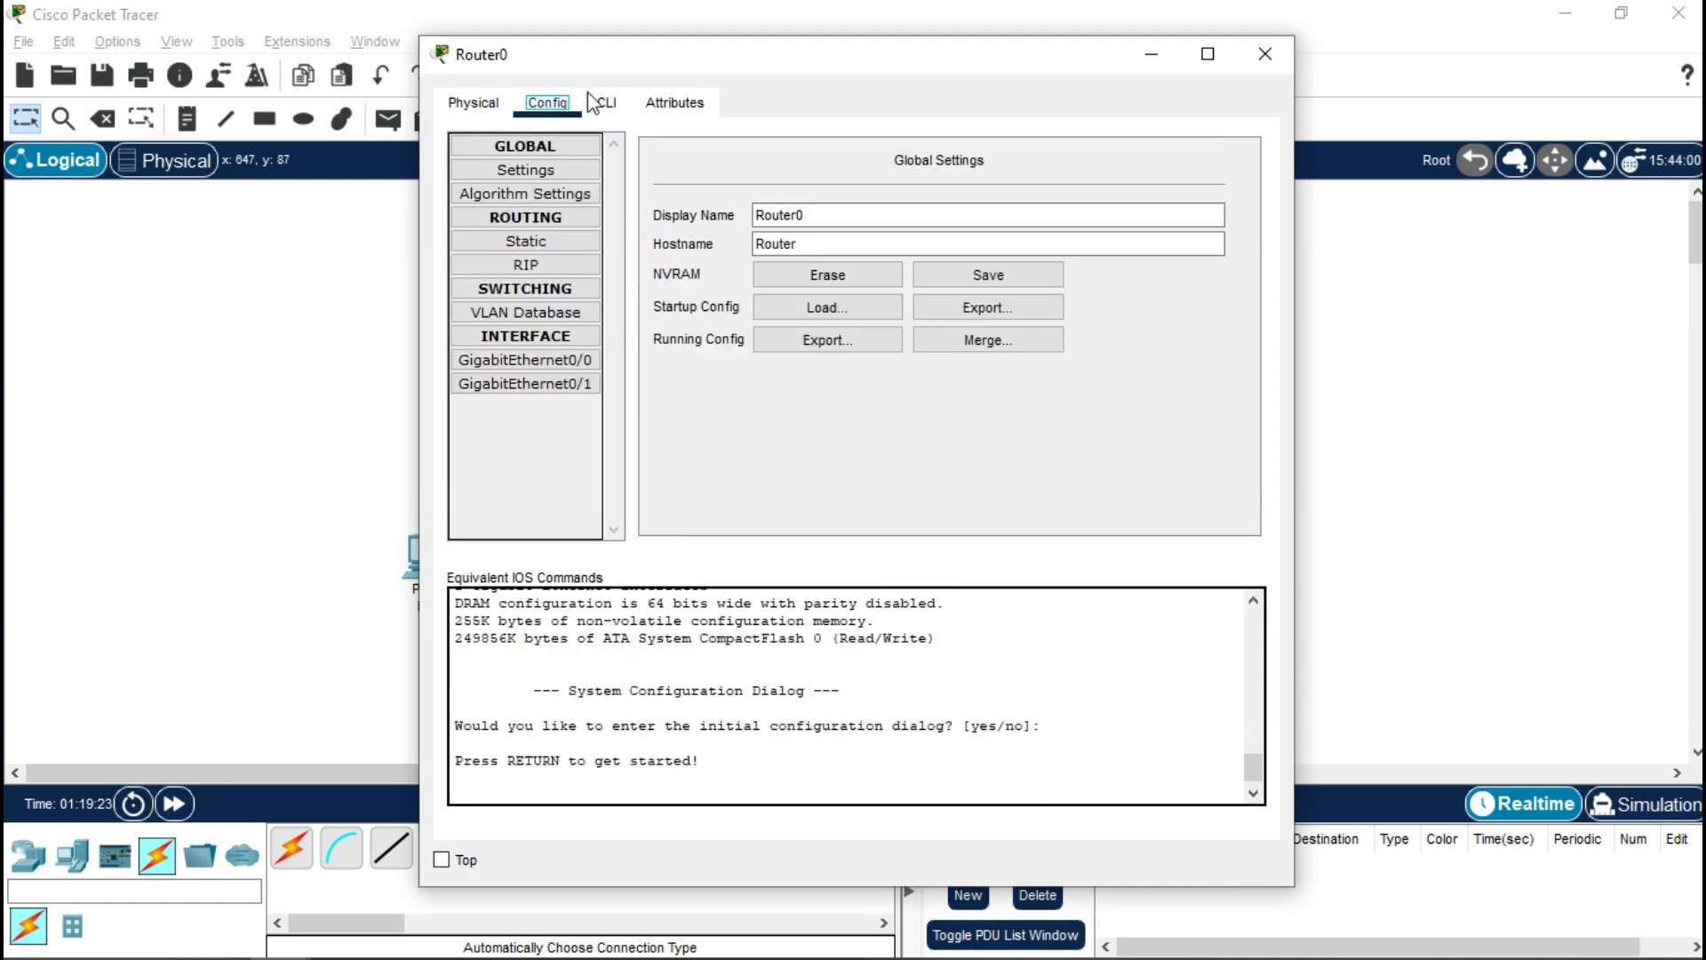
# - Set Router0's display name and hostname to R1 and close its window
pyautogui.doubleClick(818, 211)
pyautogui.press('BackSpace')
pyautogui.write('R1')
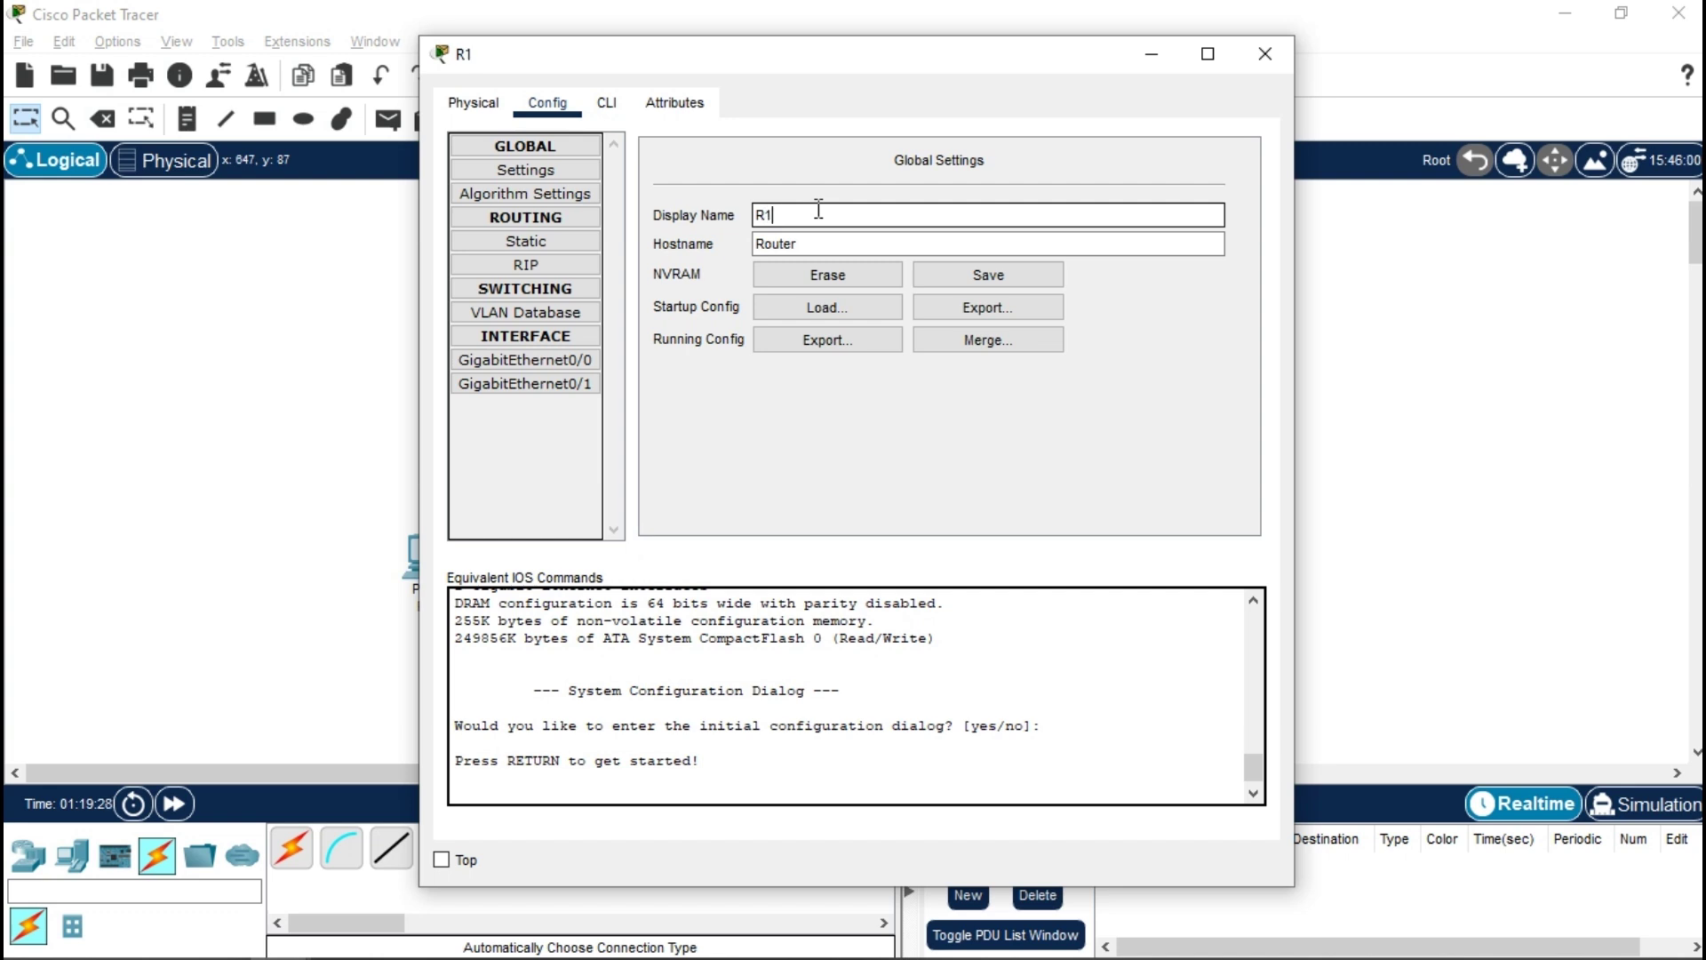
pyautogui.press('Tab')
pyautogui.write('R1')
pyautogui.press('Tab')
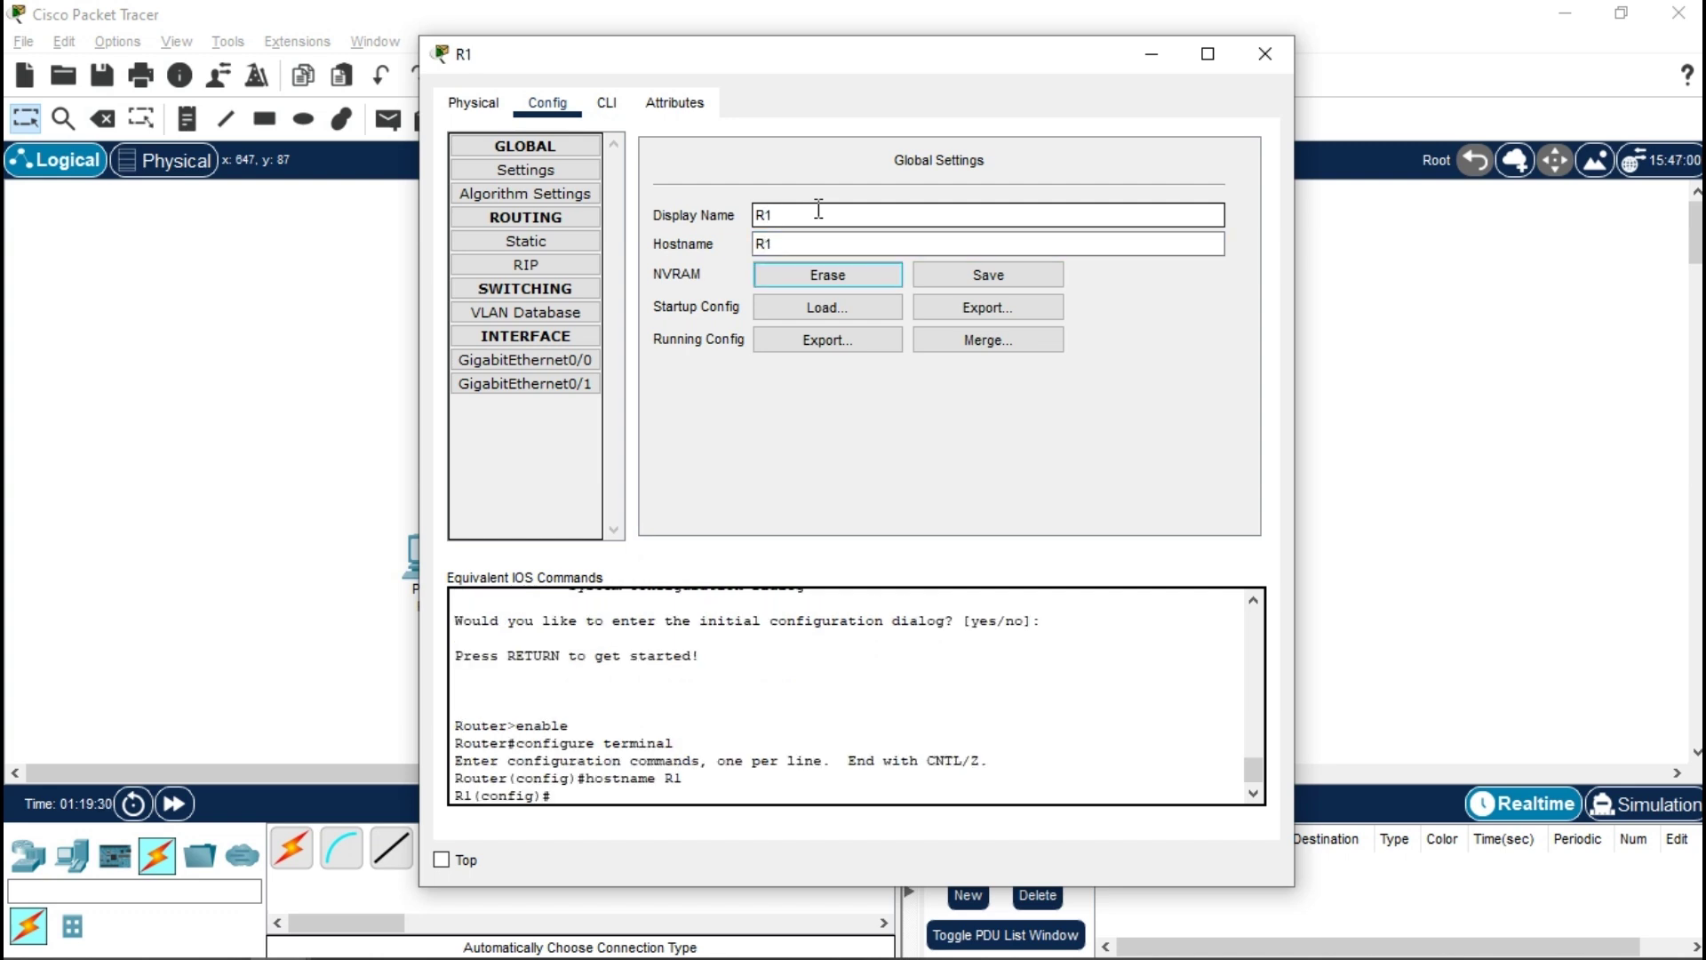
pyautogui.click(1280, 46)
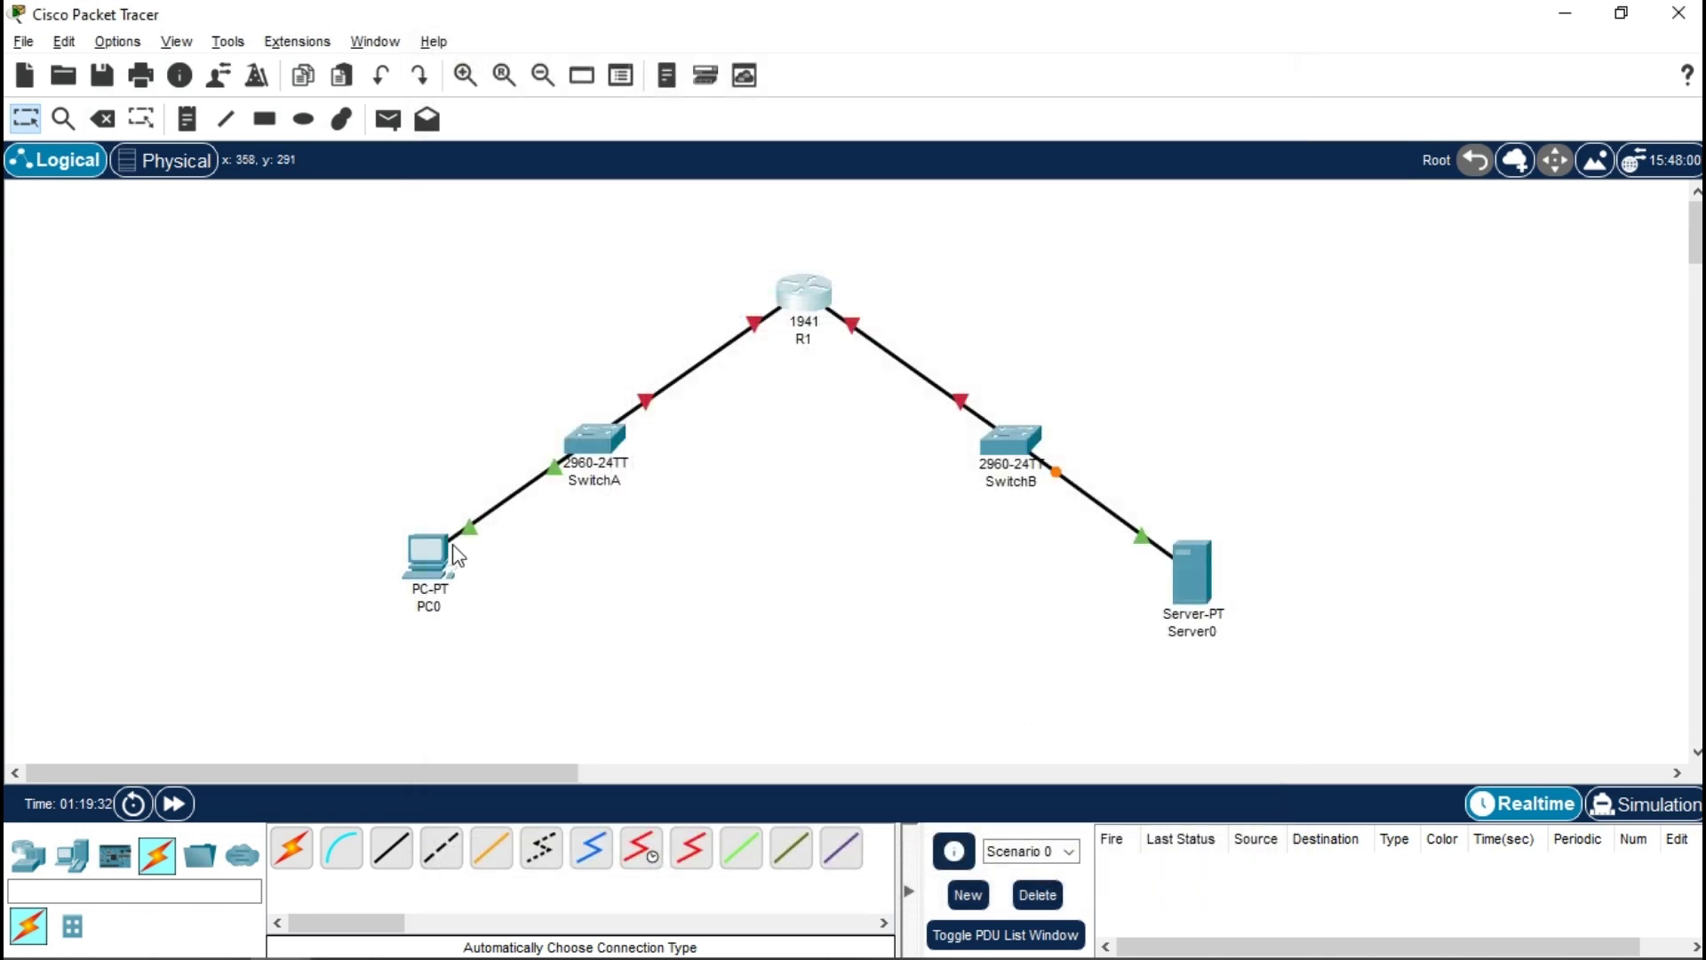
# - Relabel PC0 as 'PC' and Server0 as 'Server' on the canvas
pyautogui.click(437, 608)
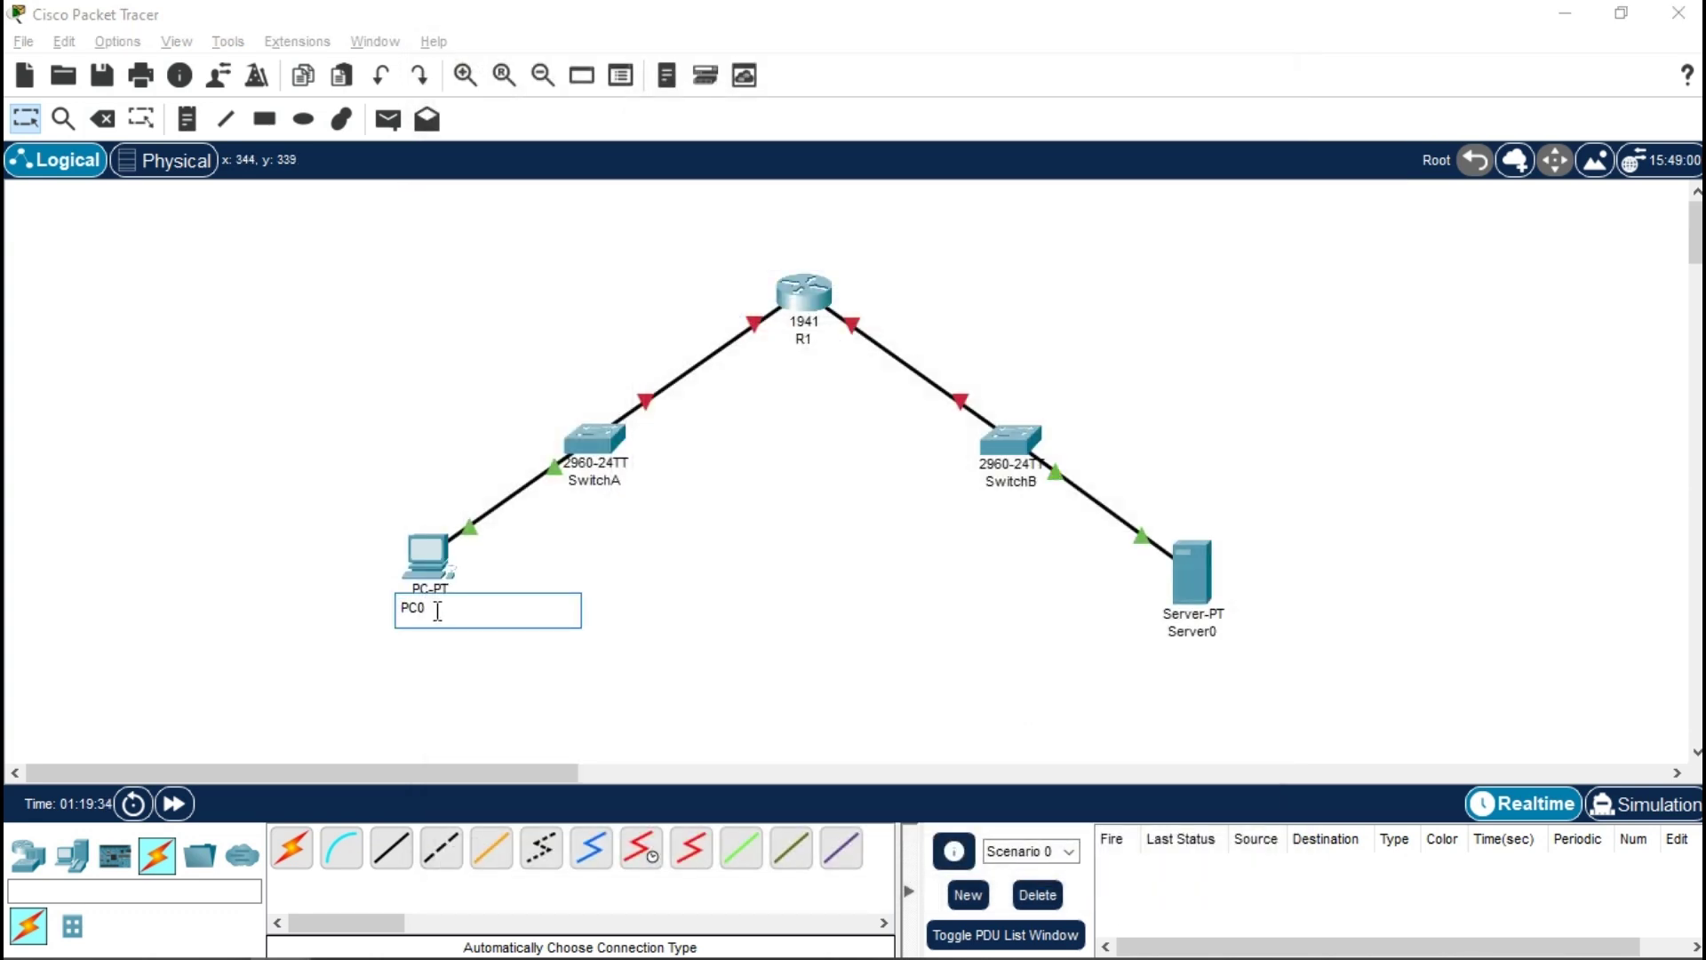
pyautogui.write('A')
pyautogui.press('BackSpace')
pyautogui.press('Return')
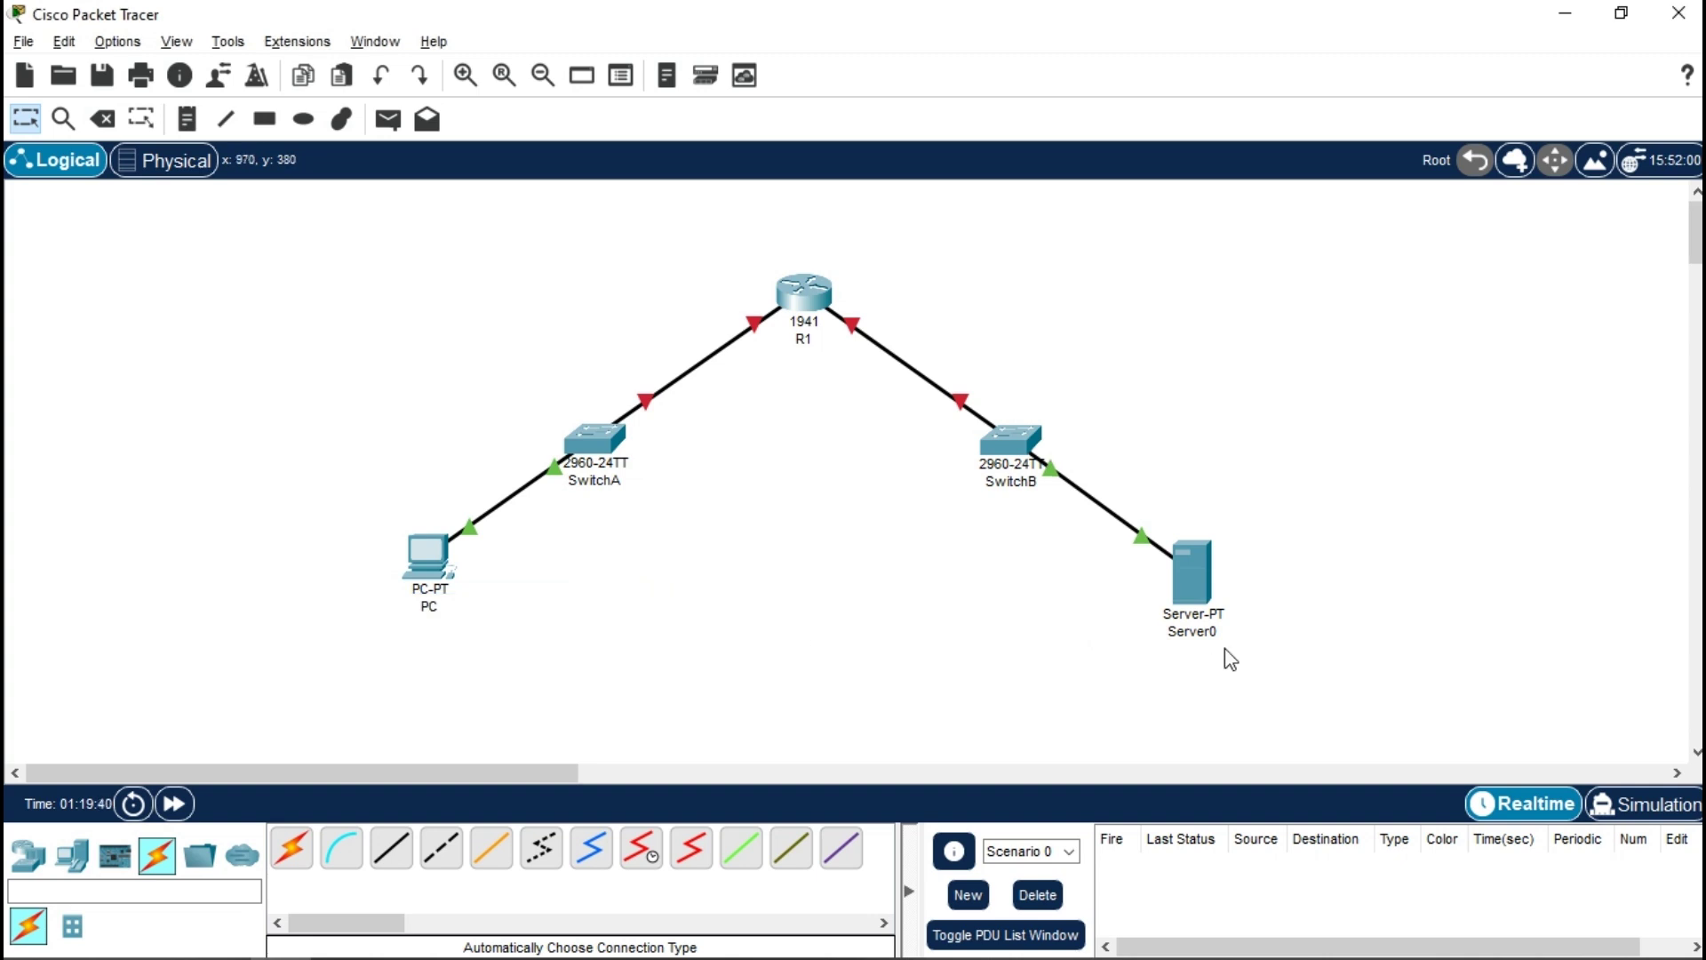
pyautogui.click(1208, 633)
pyautogui.click(1234, 636)
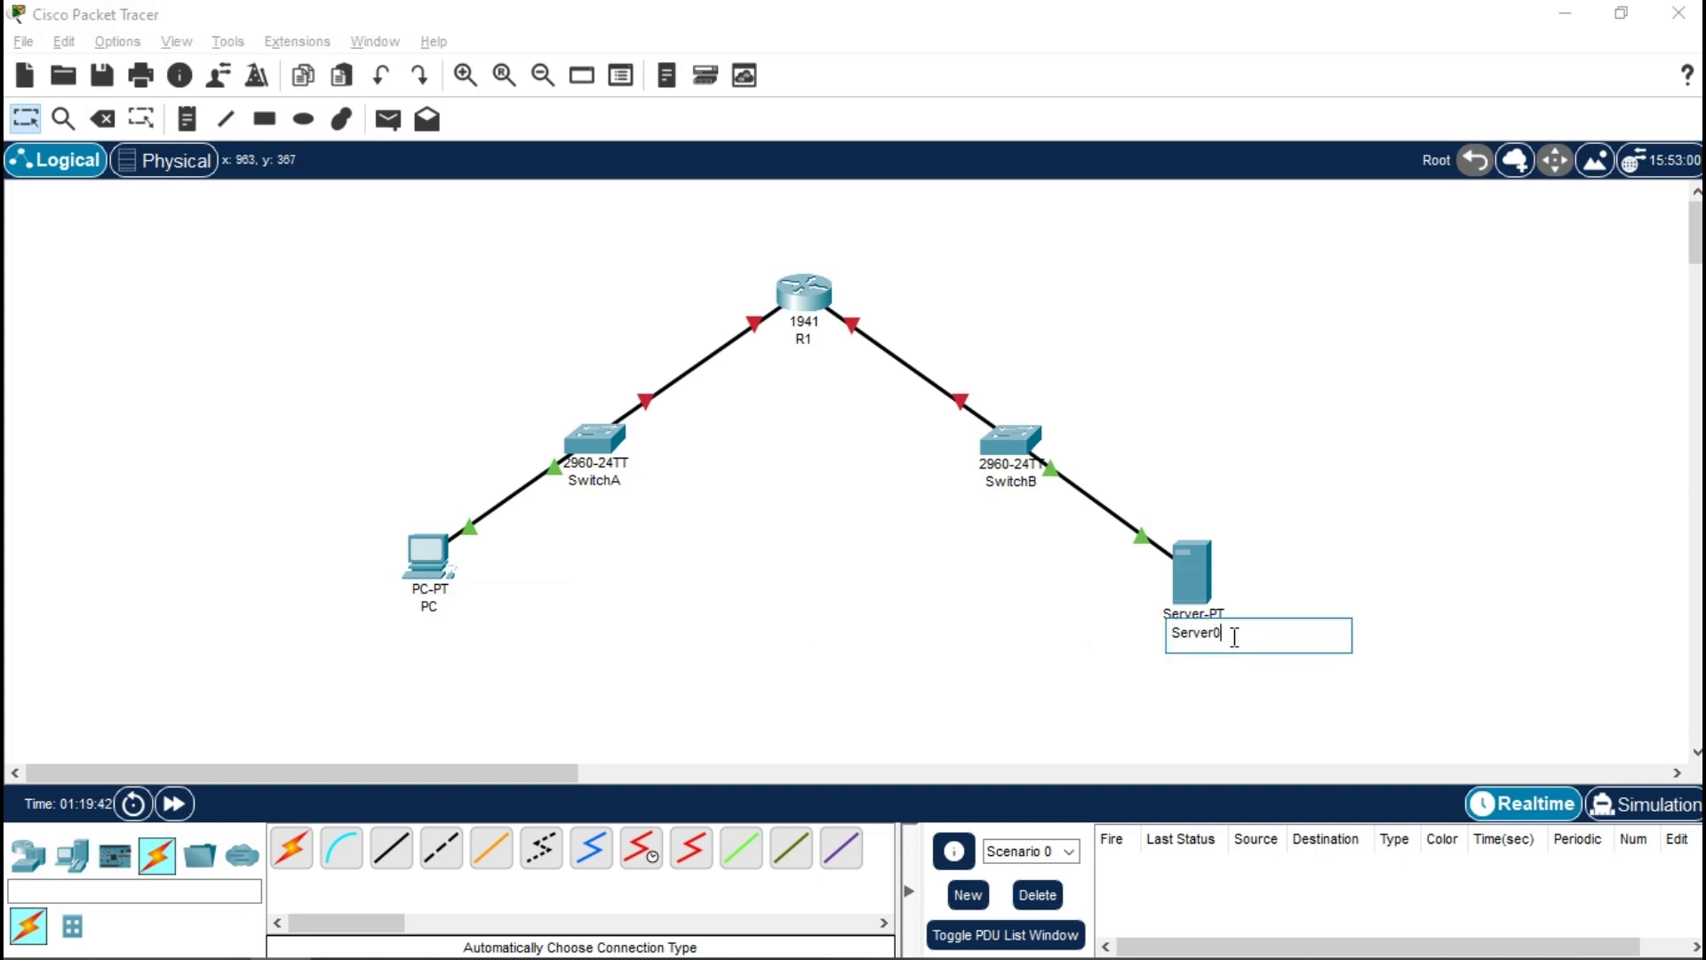
pyautogui.press('Return')
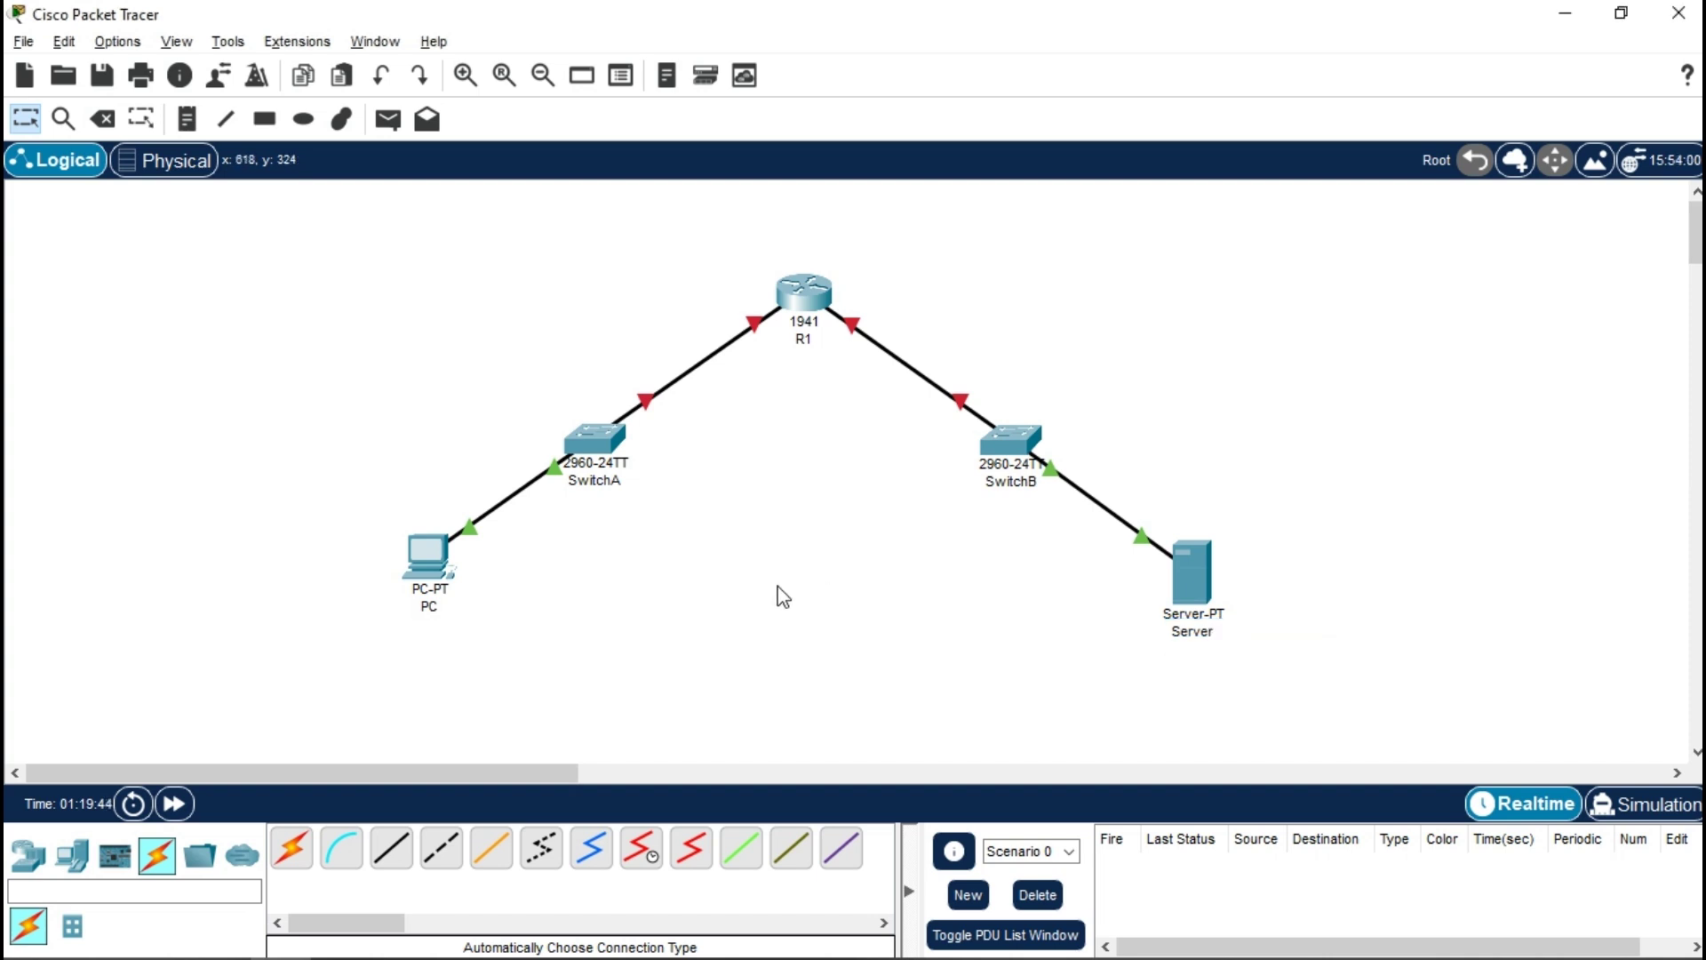
# - Give the PC a static IPv4 address, mask 255.255.255.0 and gateway 192.168.0.1
pyautogui.click(434, 568)
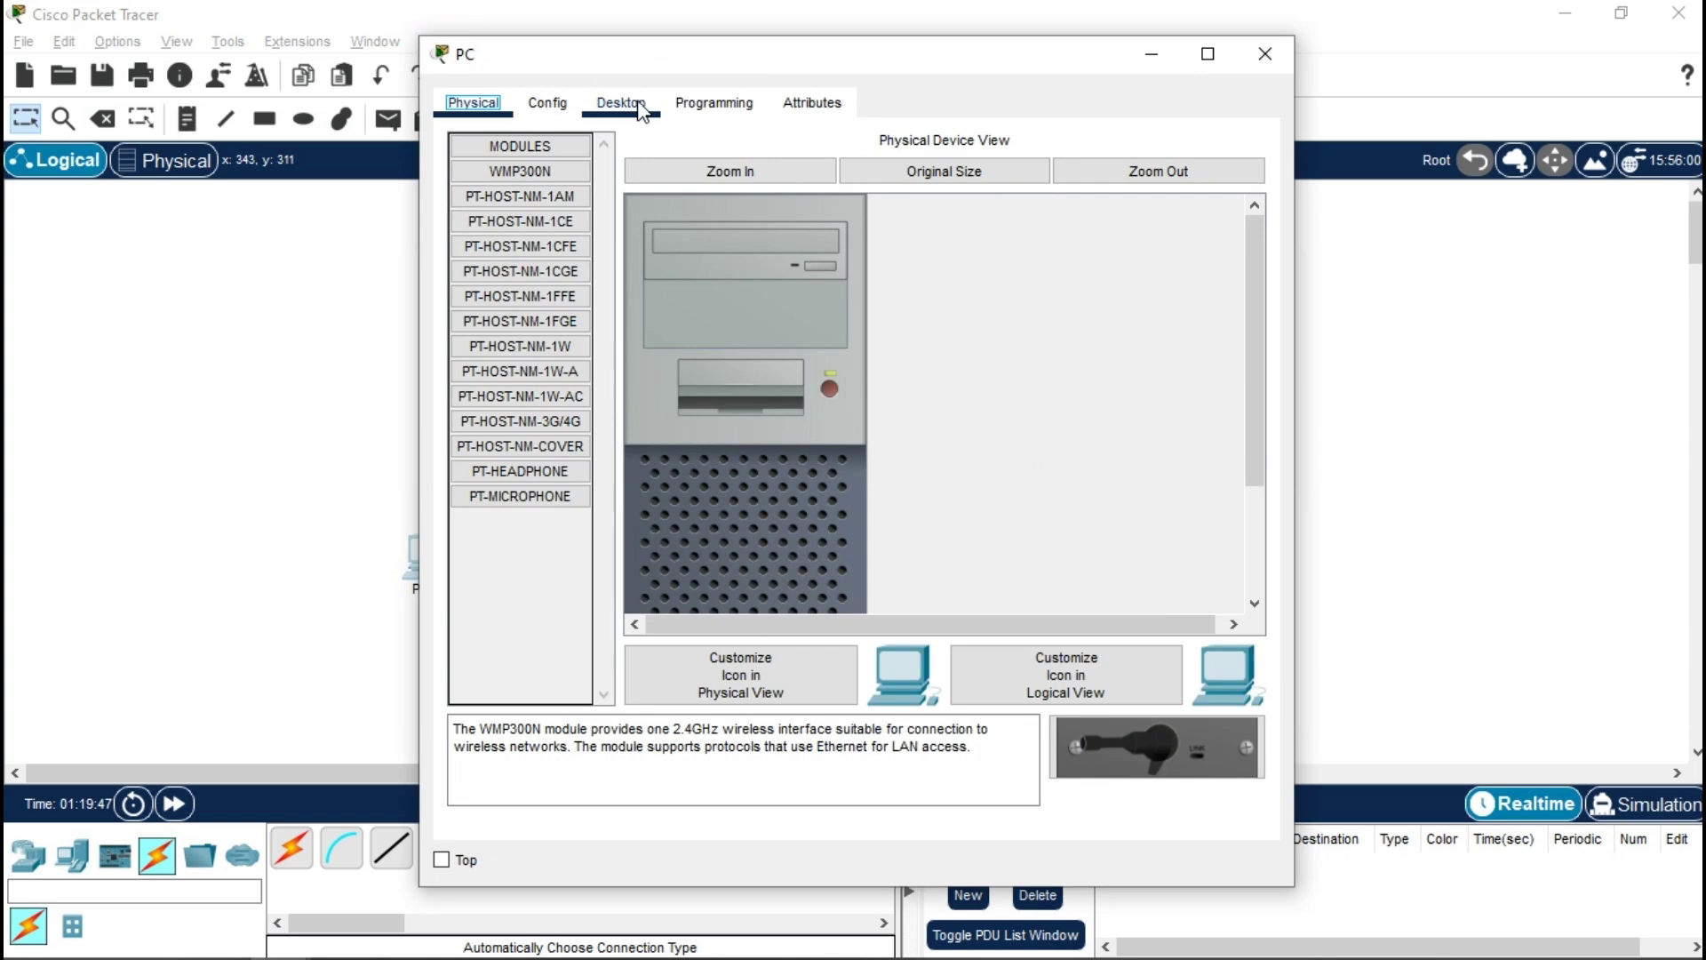
pyautogui.click(621, 102)
pyautogui.click(536, 188)
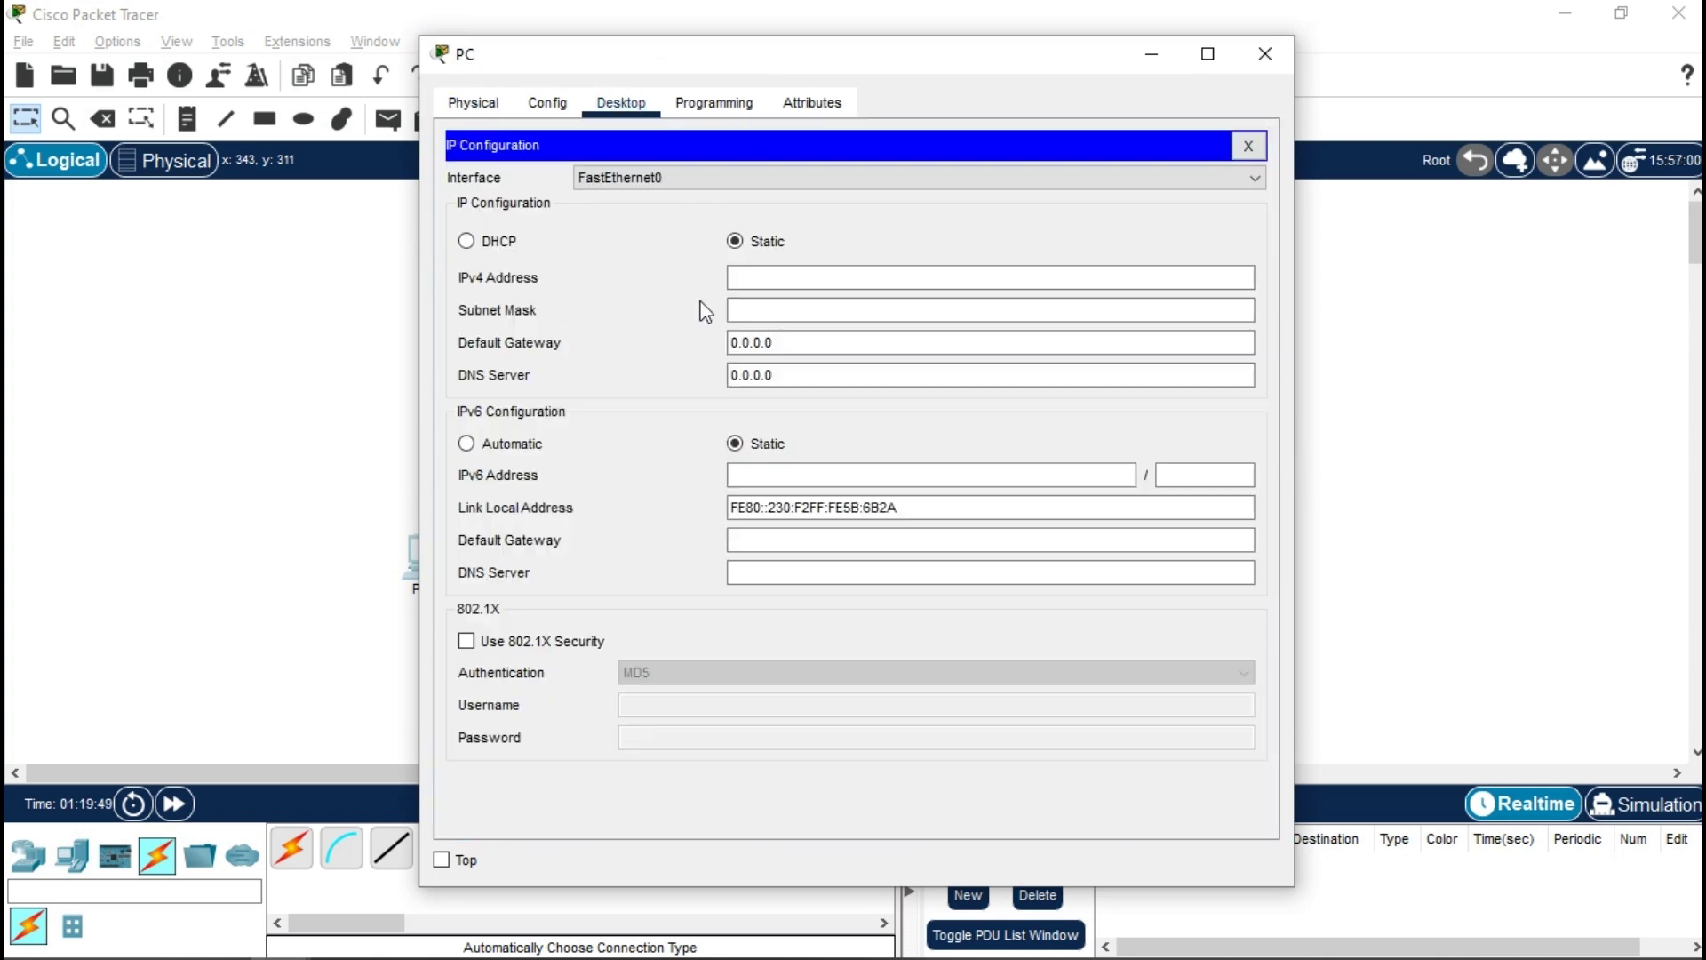
pyautogui.click(785, 280)
pyautogui.write('192.168.1.2')
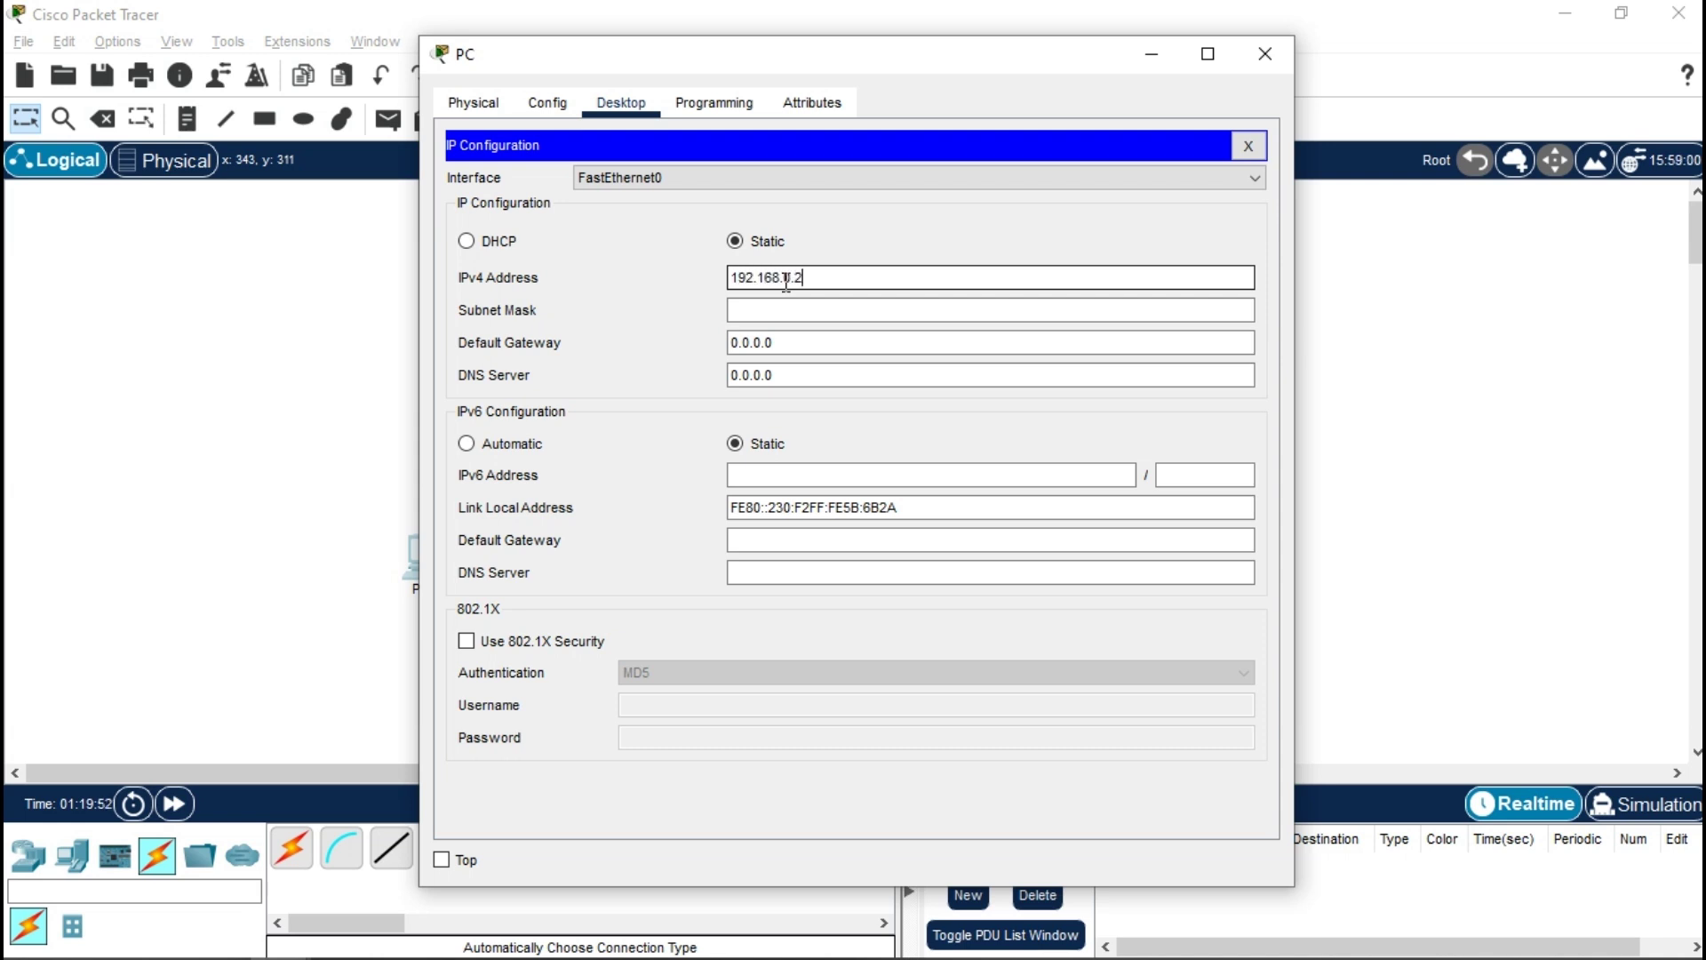
pyautogui.press('Tab')
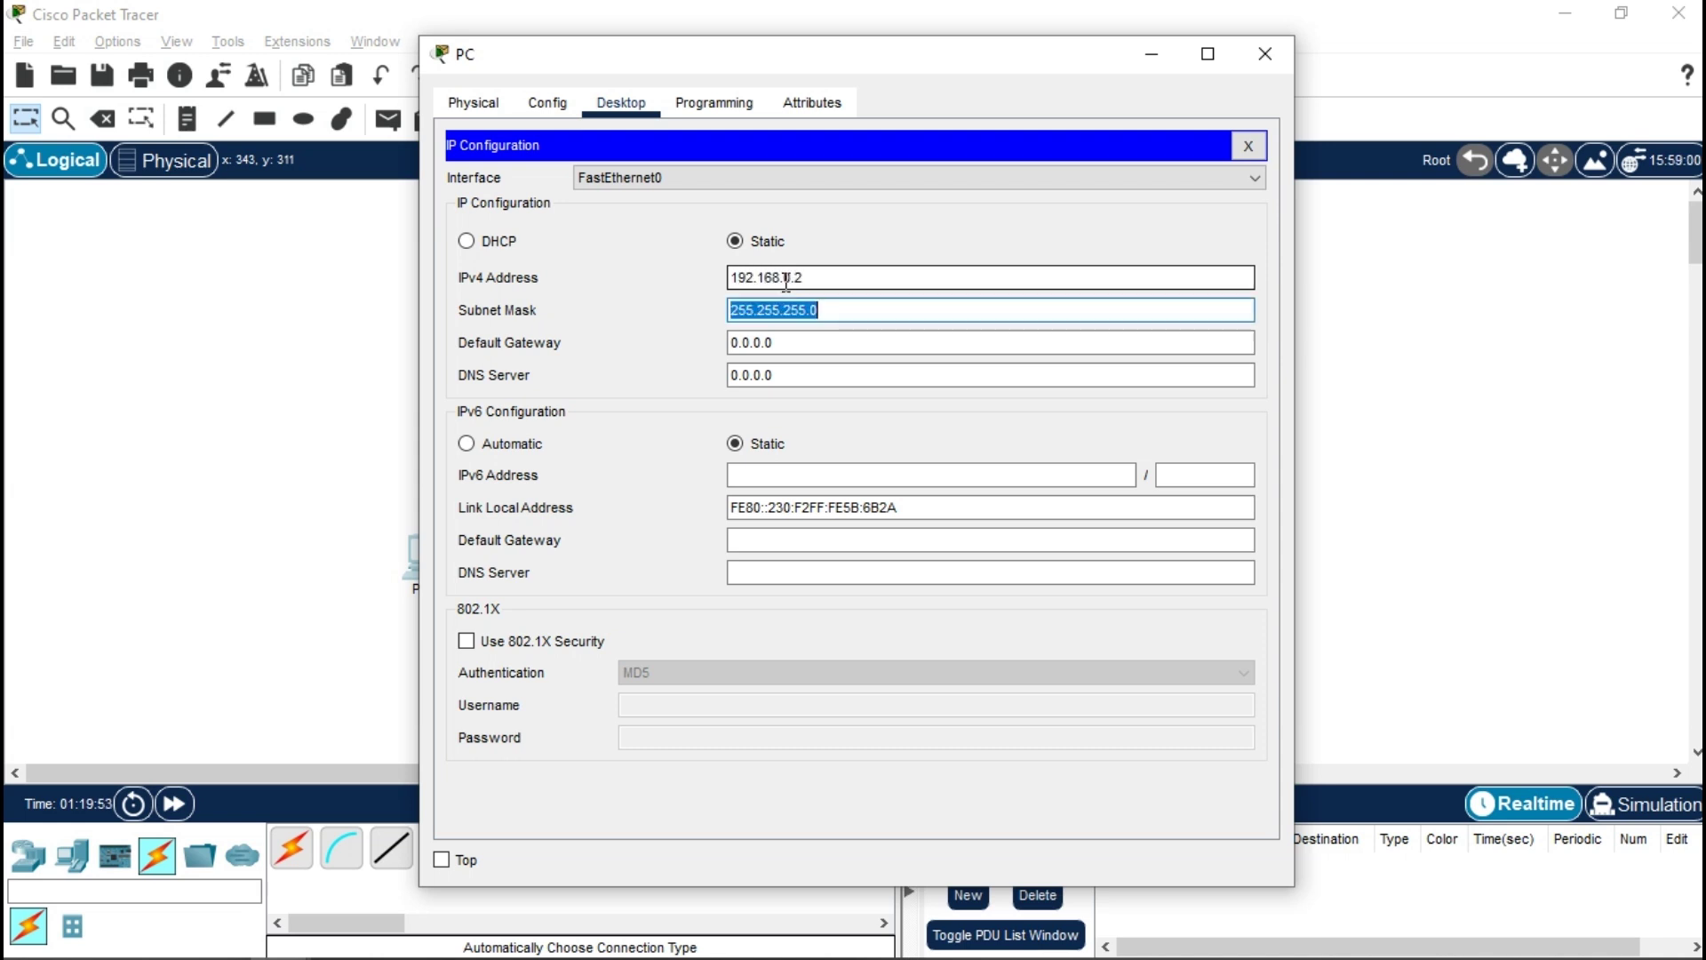
pyautogui.press('Tab')
pyautogui.write('19')
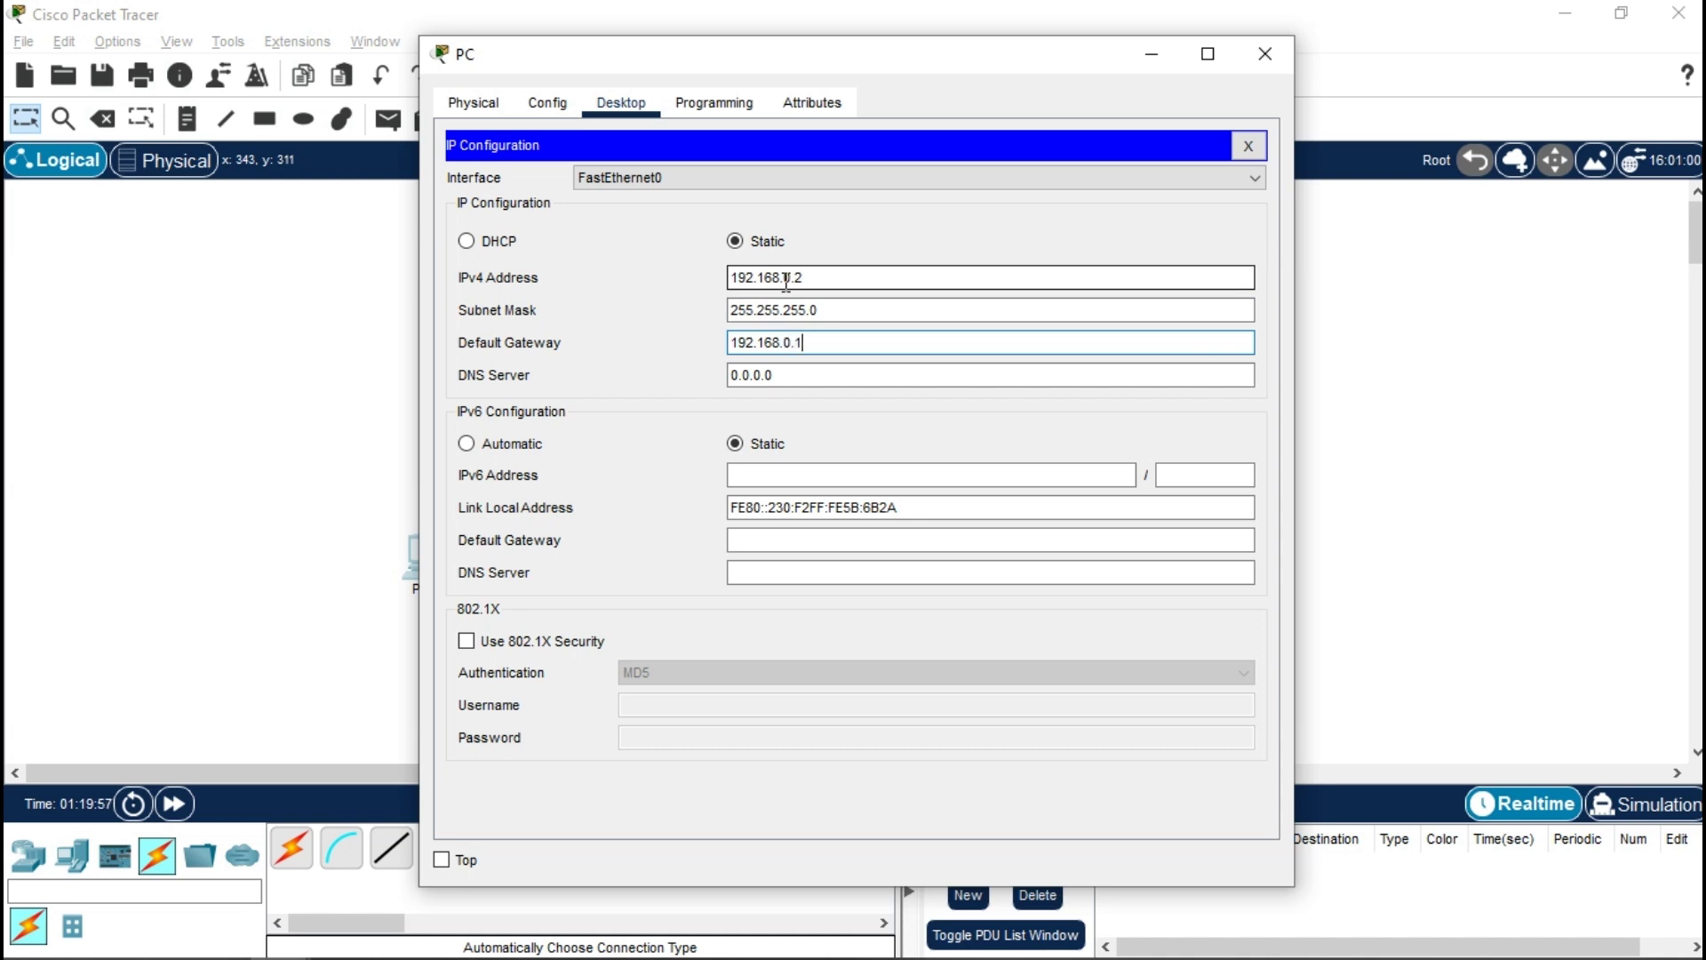
pyautogui.write('2.168.0.1`')
pyautogui.press('BackSpace')
pyautogui.press('Tab')
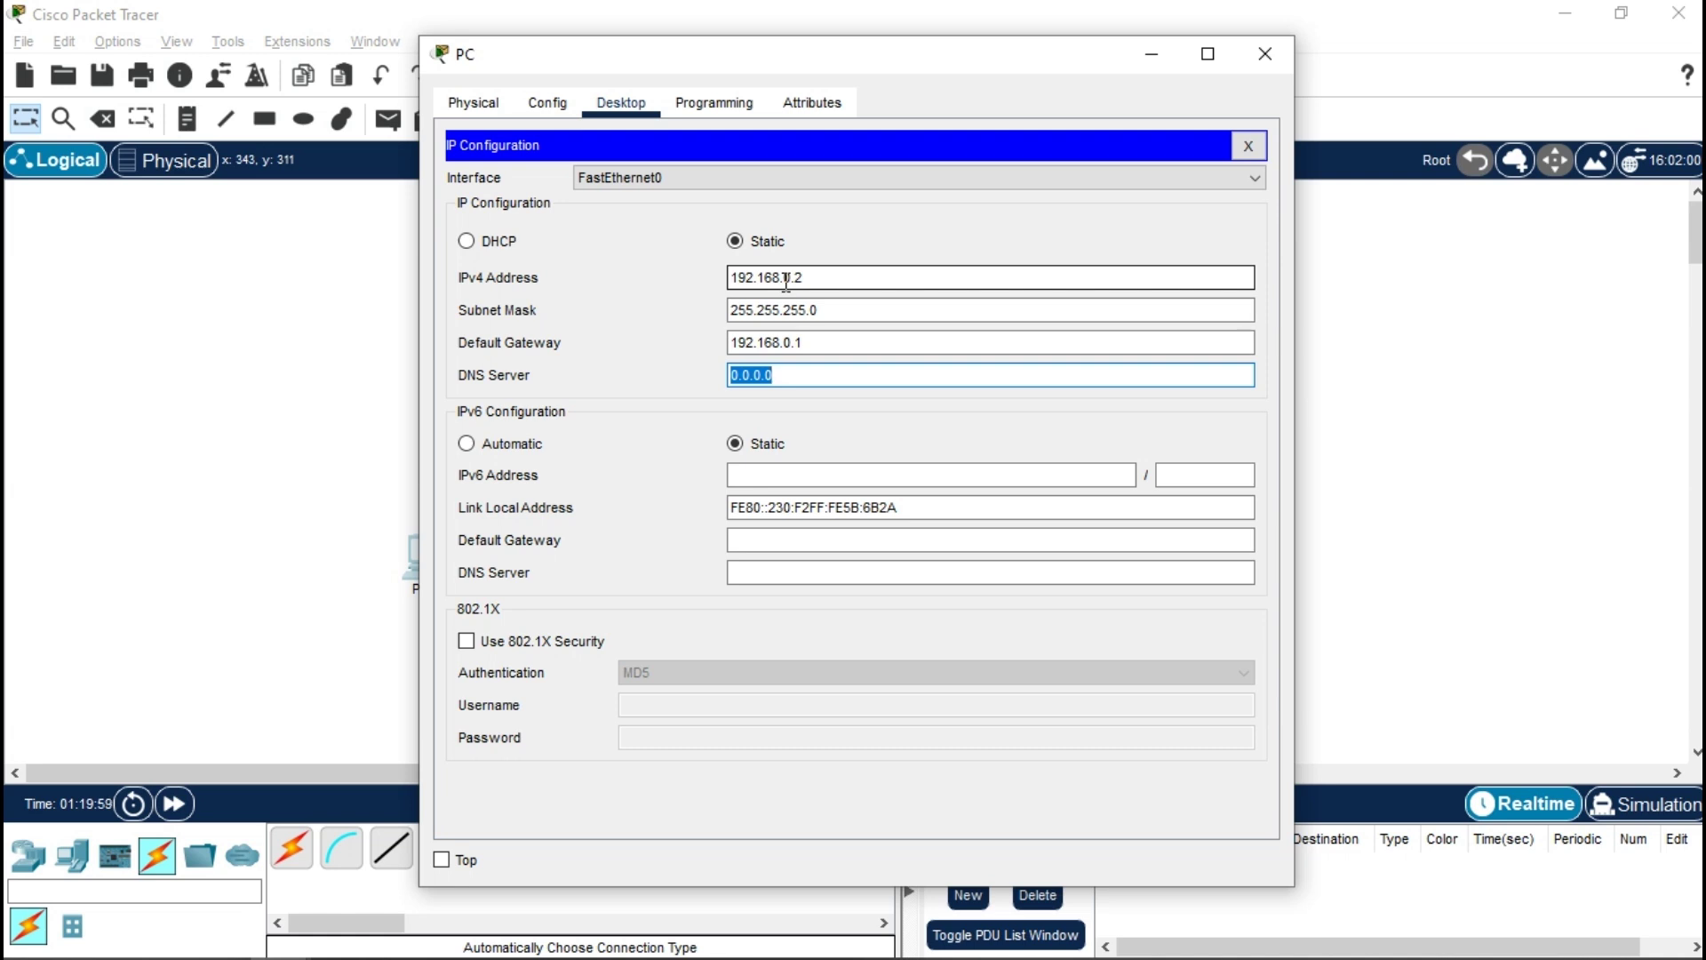
pyautogui.click(1265, 53)
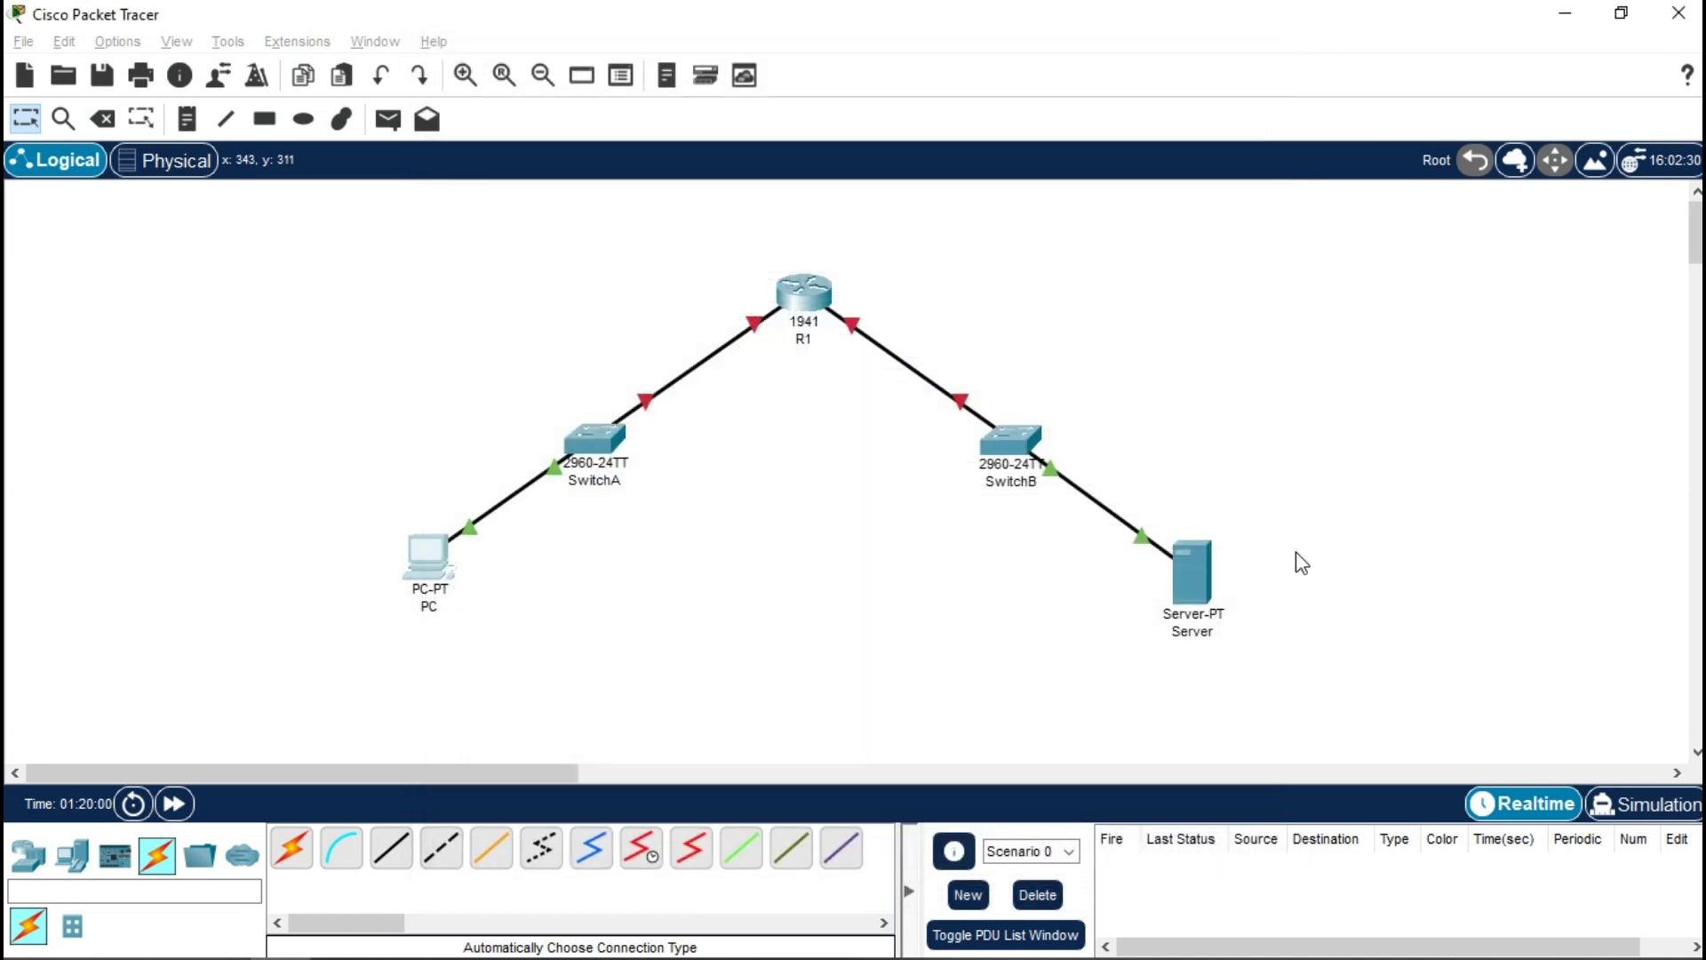
# - Configure the Server with IP 10.10.10.2, mask 255.255.255.252 and gateway 10.10.10.1
pyautogui.click(1190, 573)
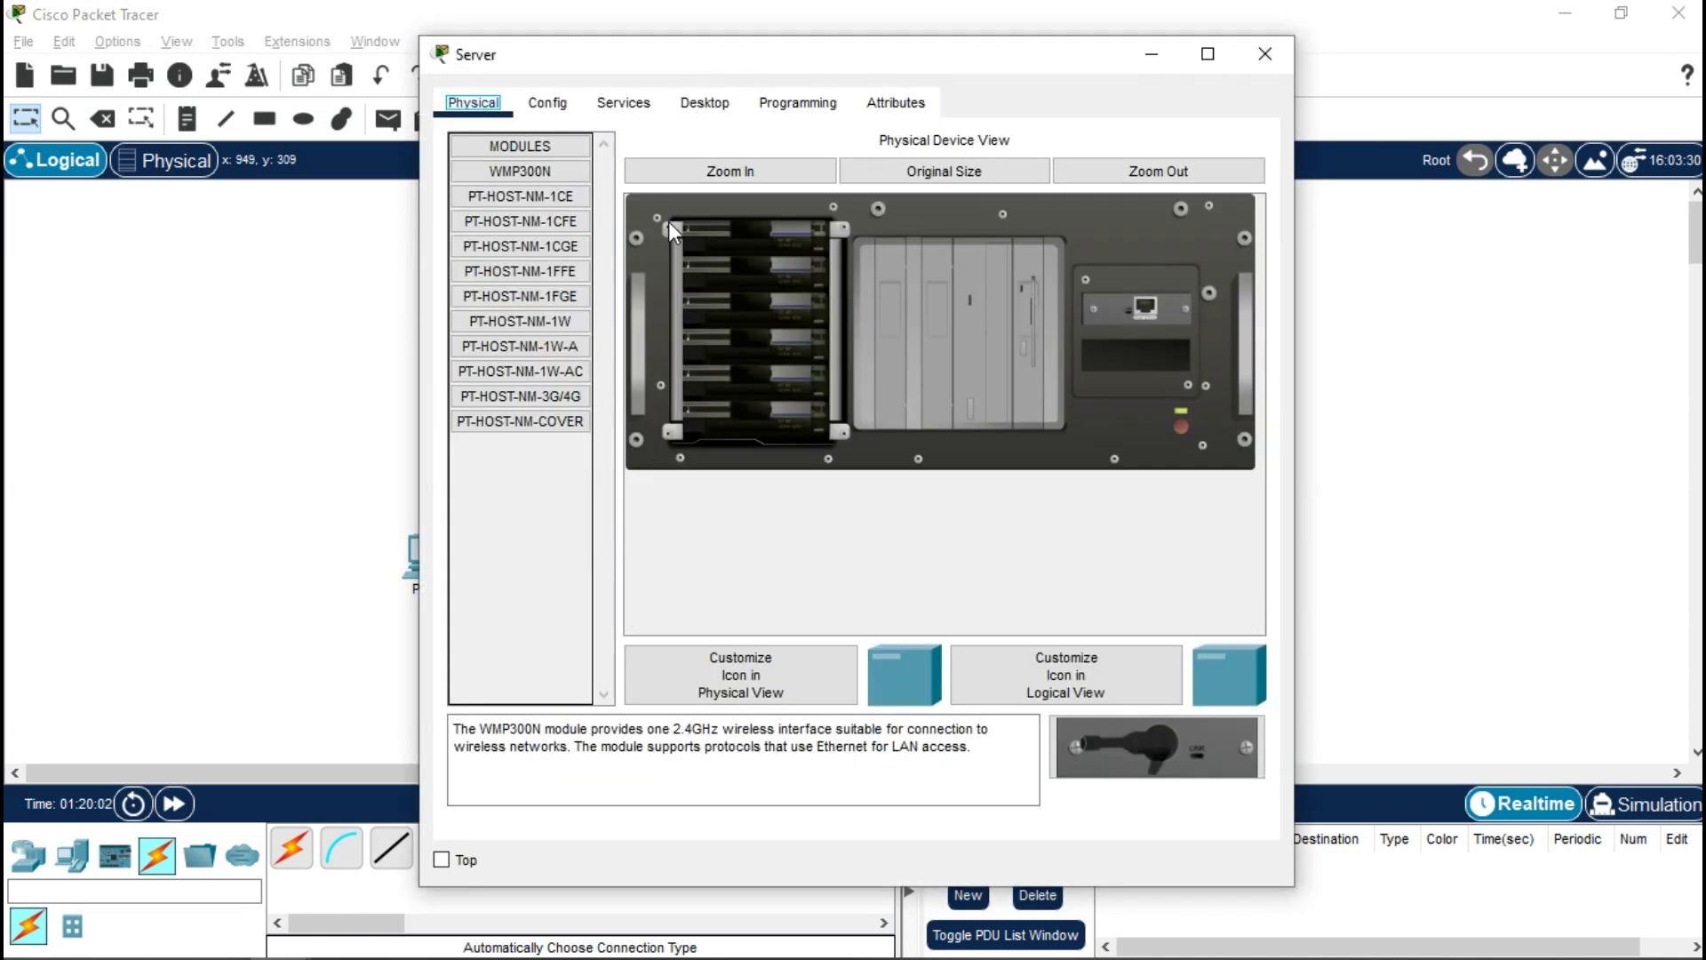
pyautogui.click(704, 102)
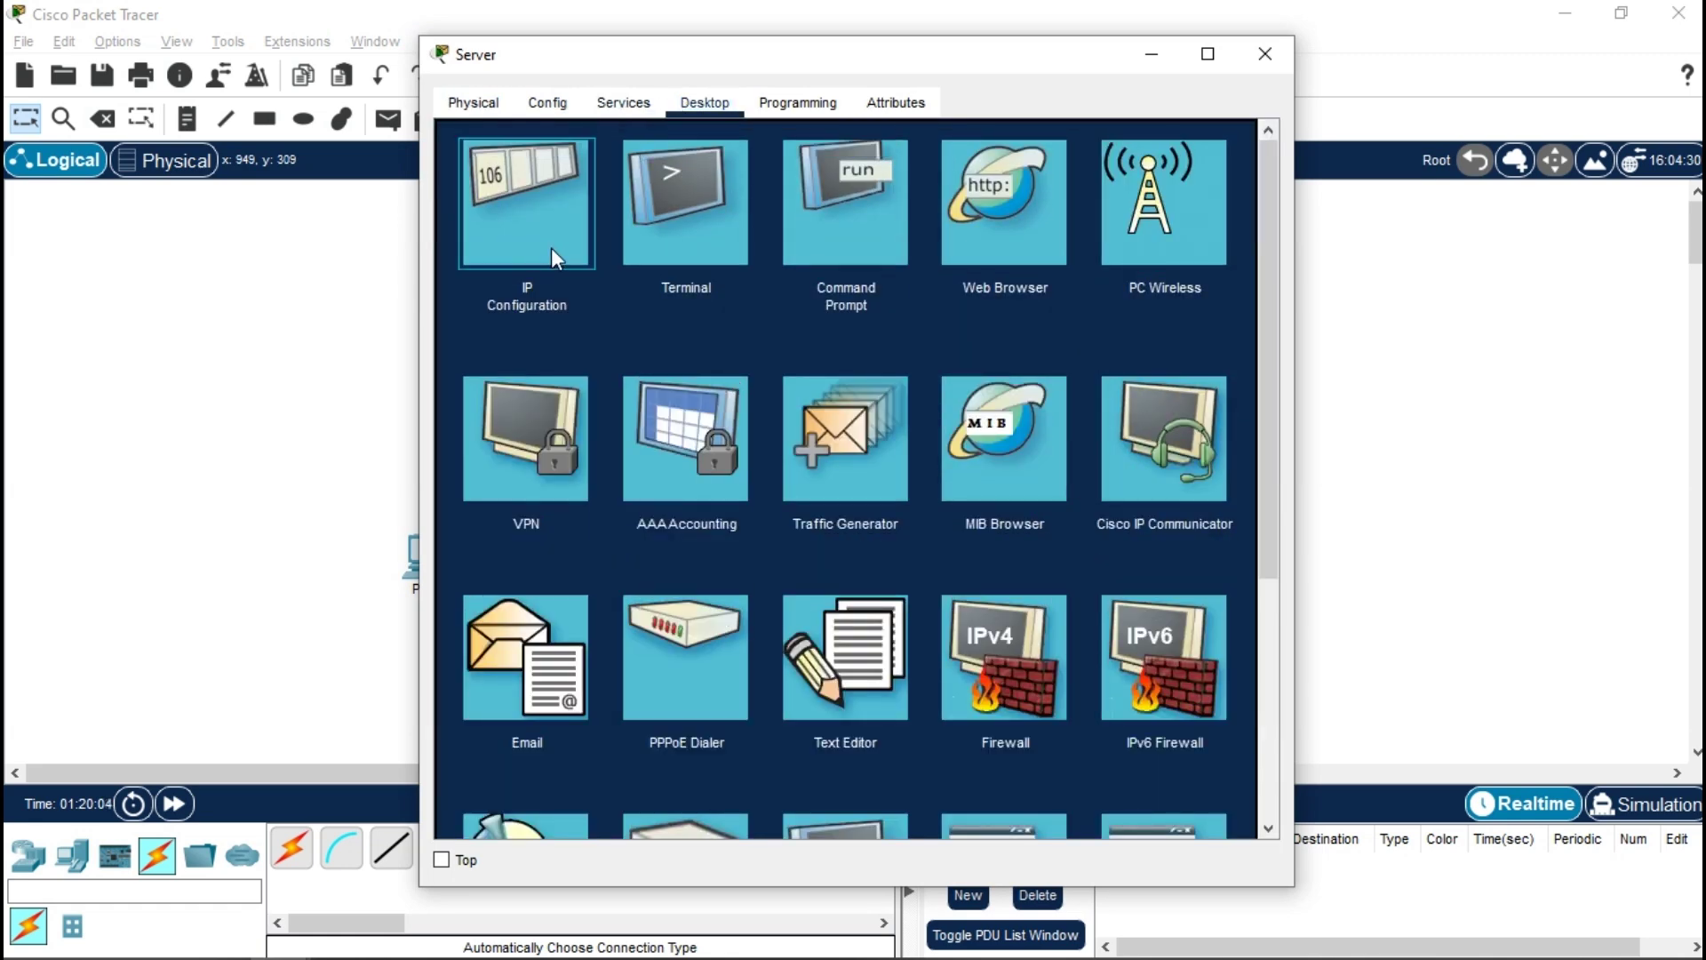
pyautogui.click(551, 247)
pyautogui.click(784, 250)
pyautogui.write('10.1')
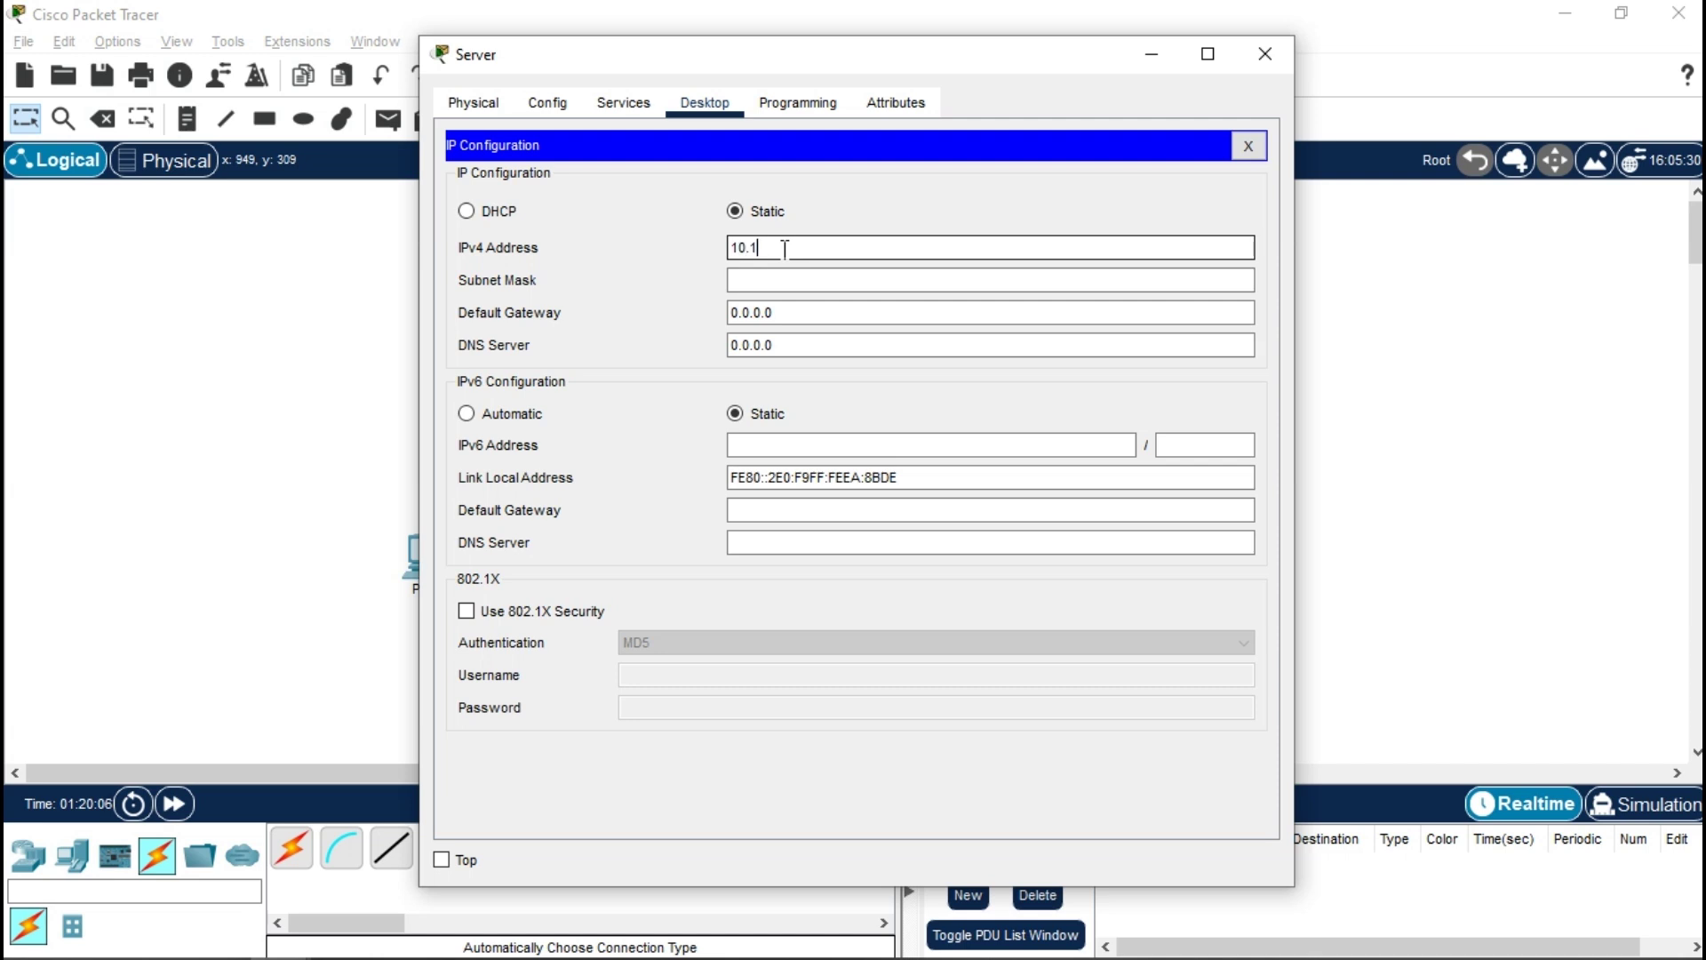
pyautogui.write('0.10.2')
pyautogui.press('Tab')
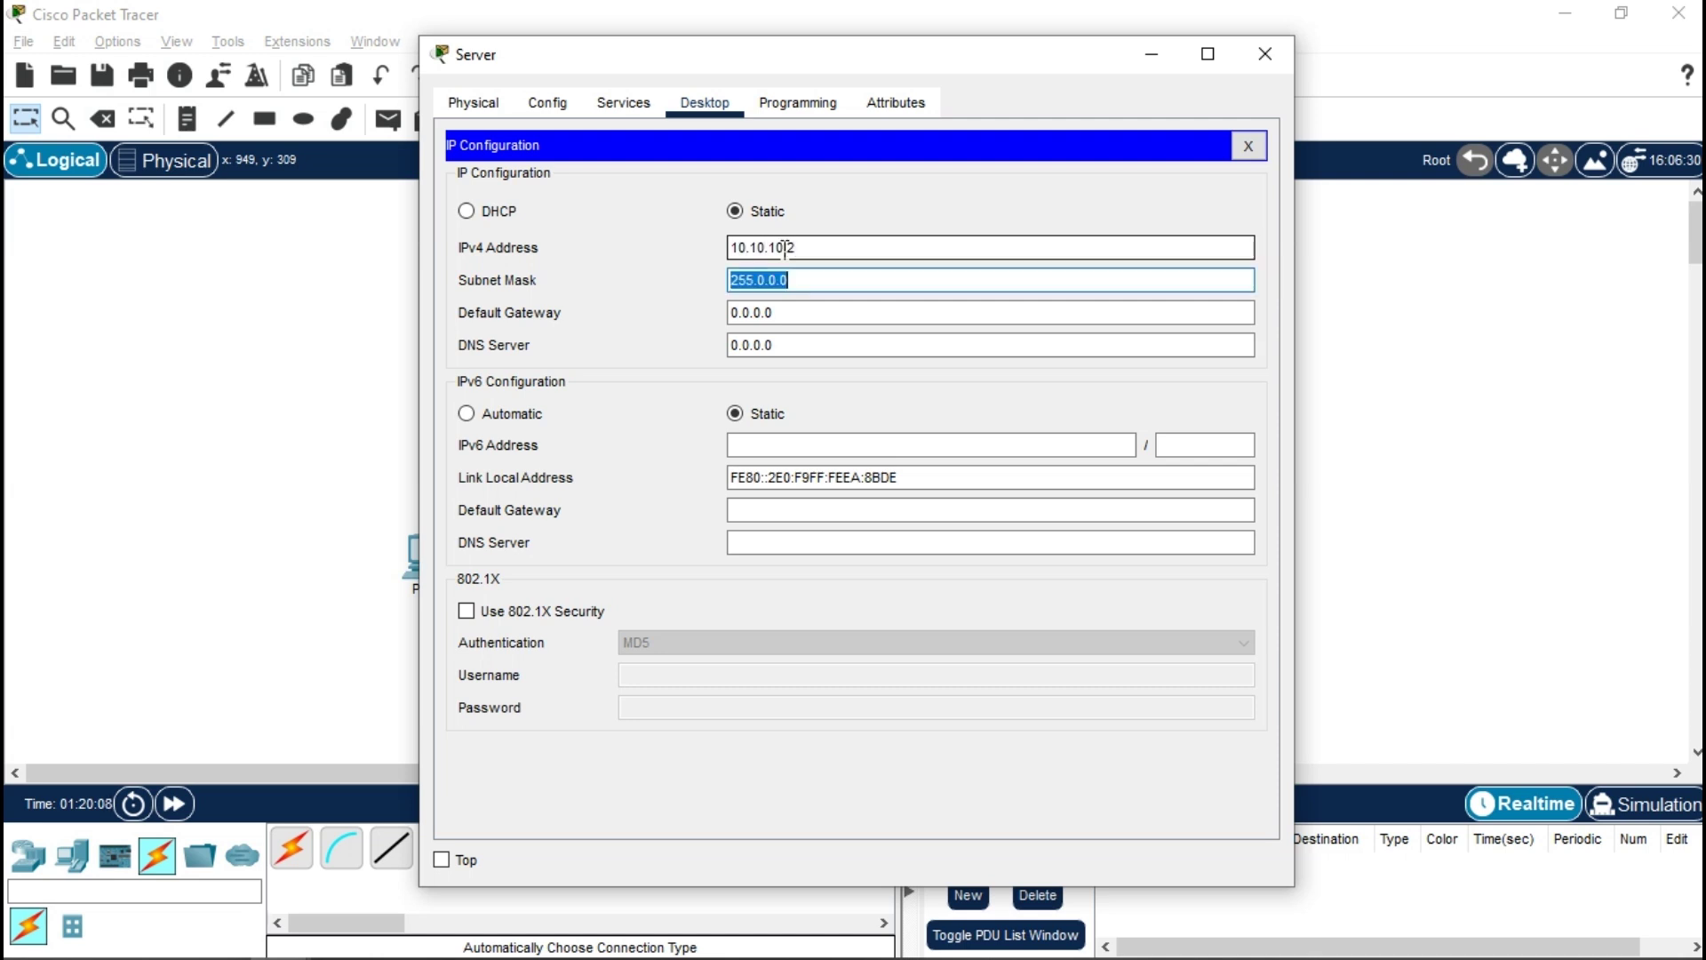
pyautogui.write('255.255.255.252')
pyautogui.press('Tab')
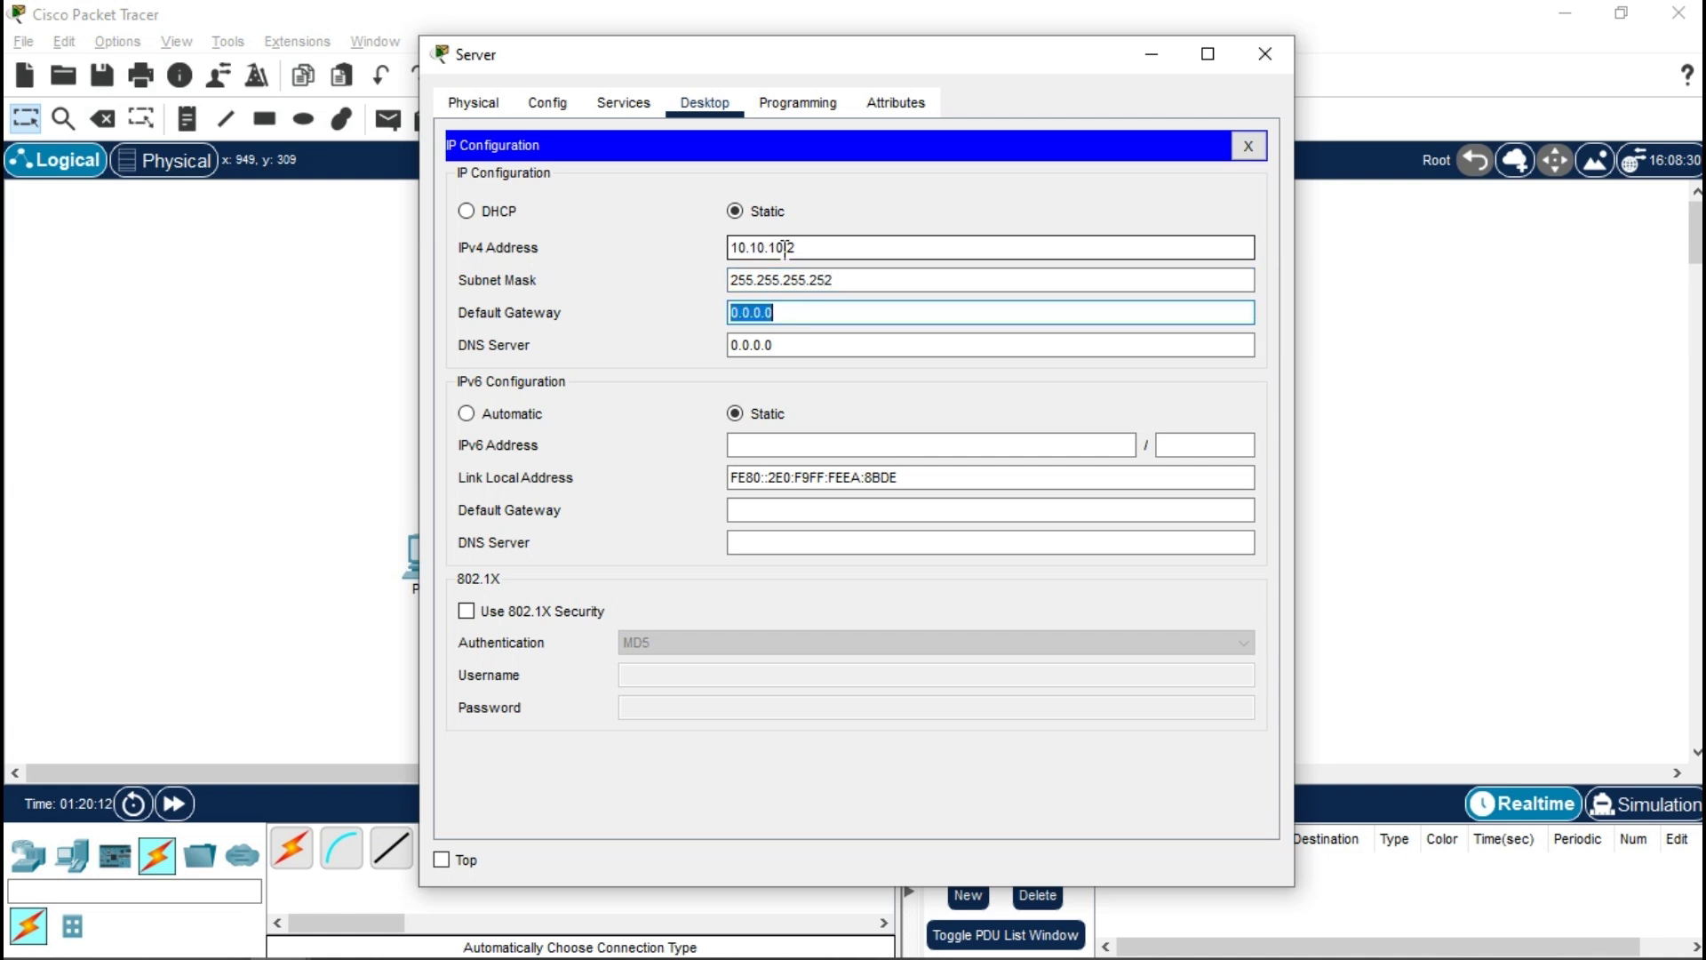
pyautogui.write('10.10.1')
pyautogui.press('Tab')
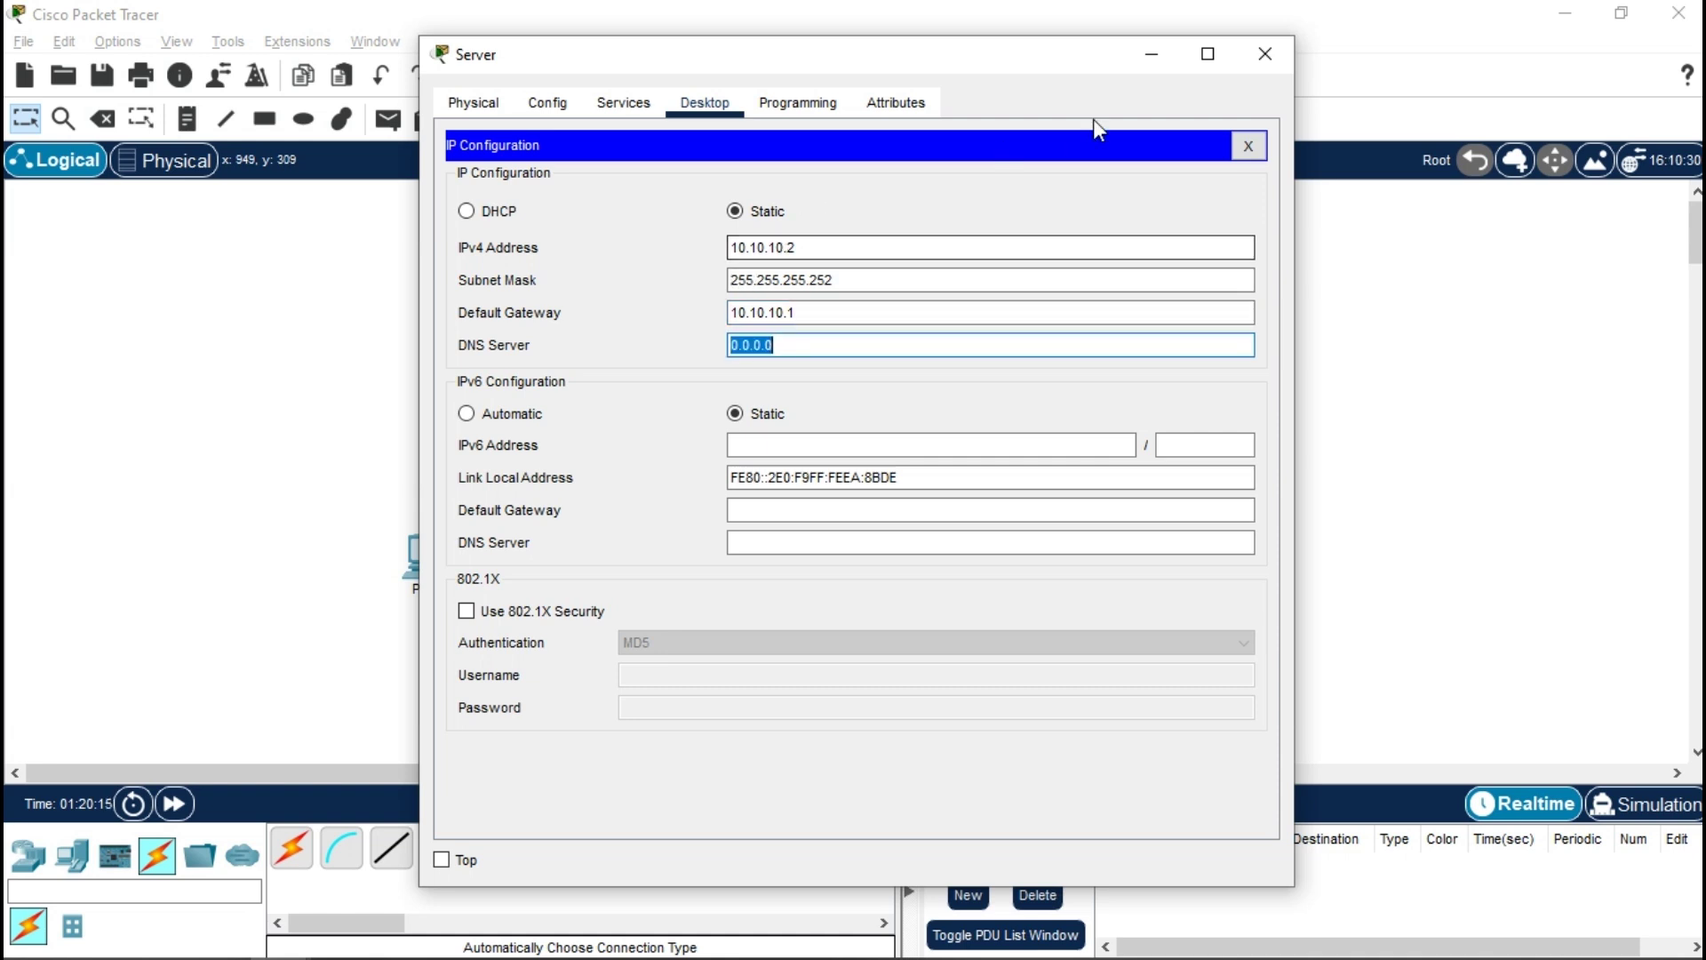
pyautogui.click(1265, 54)
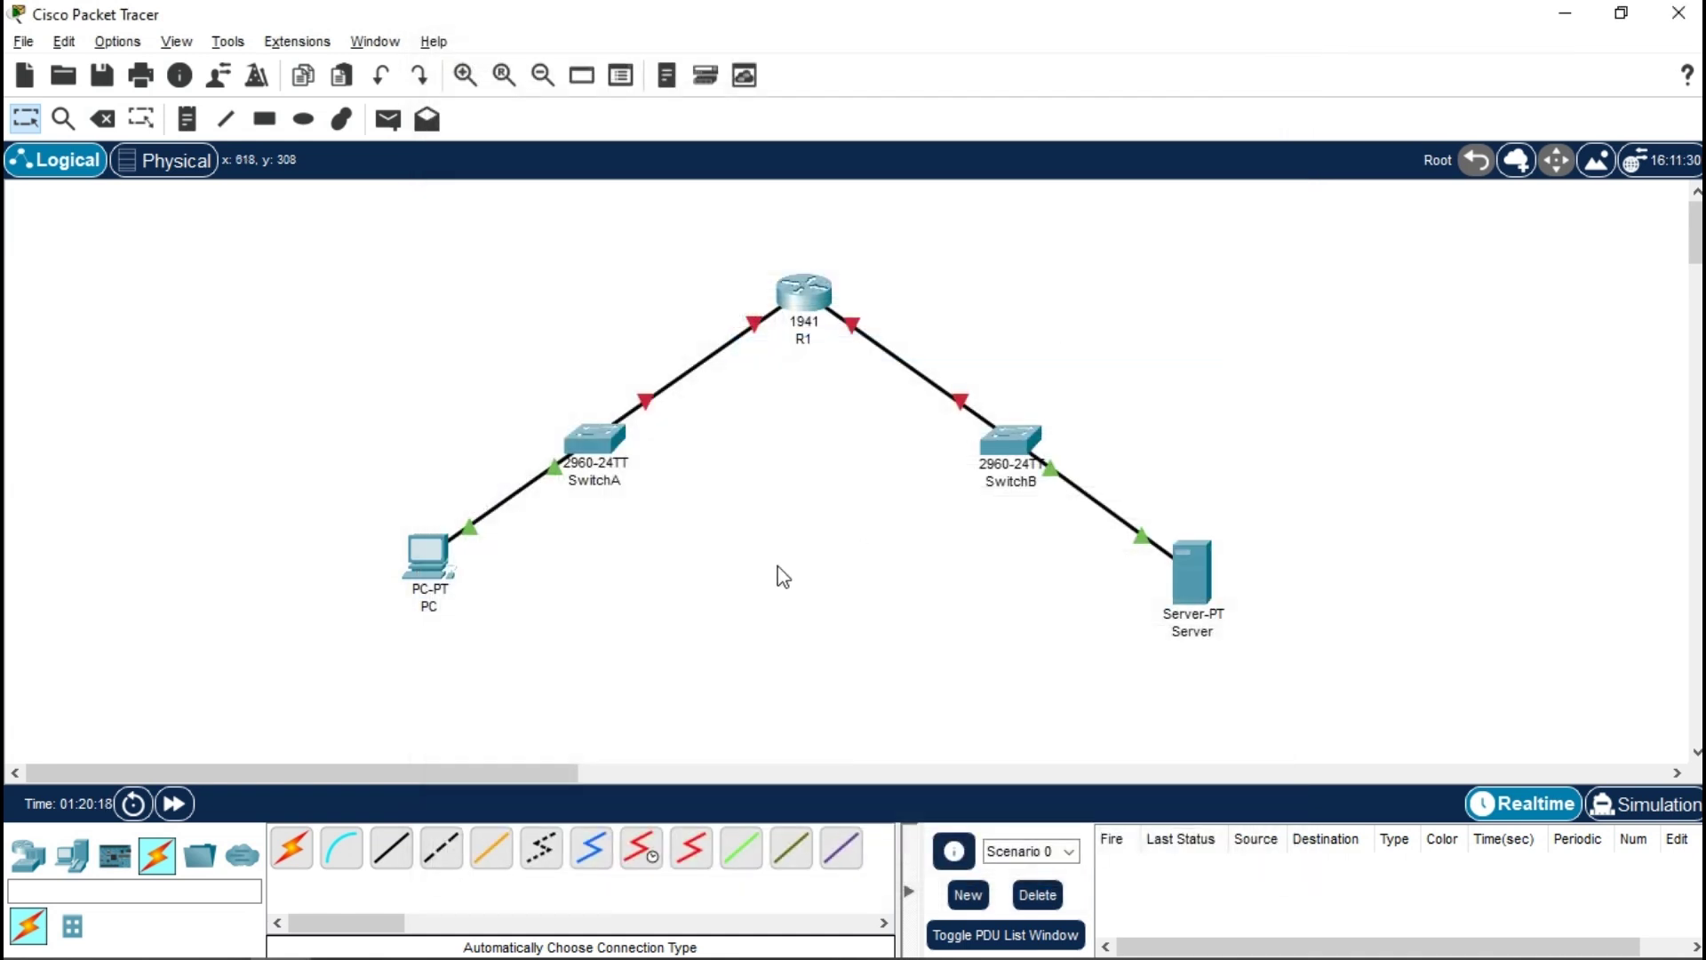
# - Turn on R1's GigabitEthernet0/0 with address 192.168.0.1 and mask 255.255.255.0
pyautogui.click(806, 307)
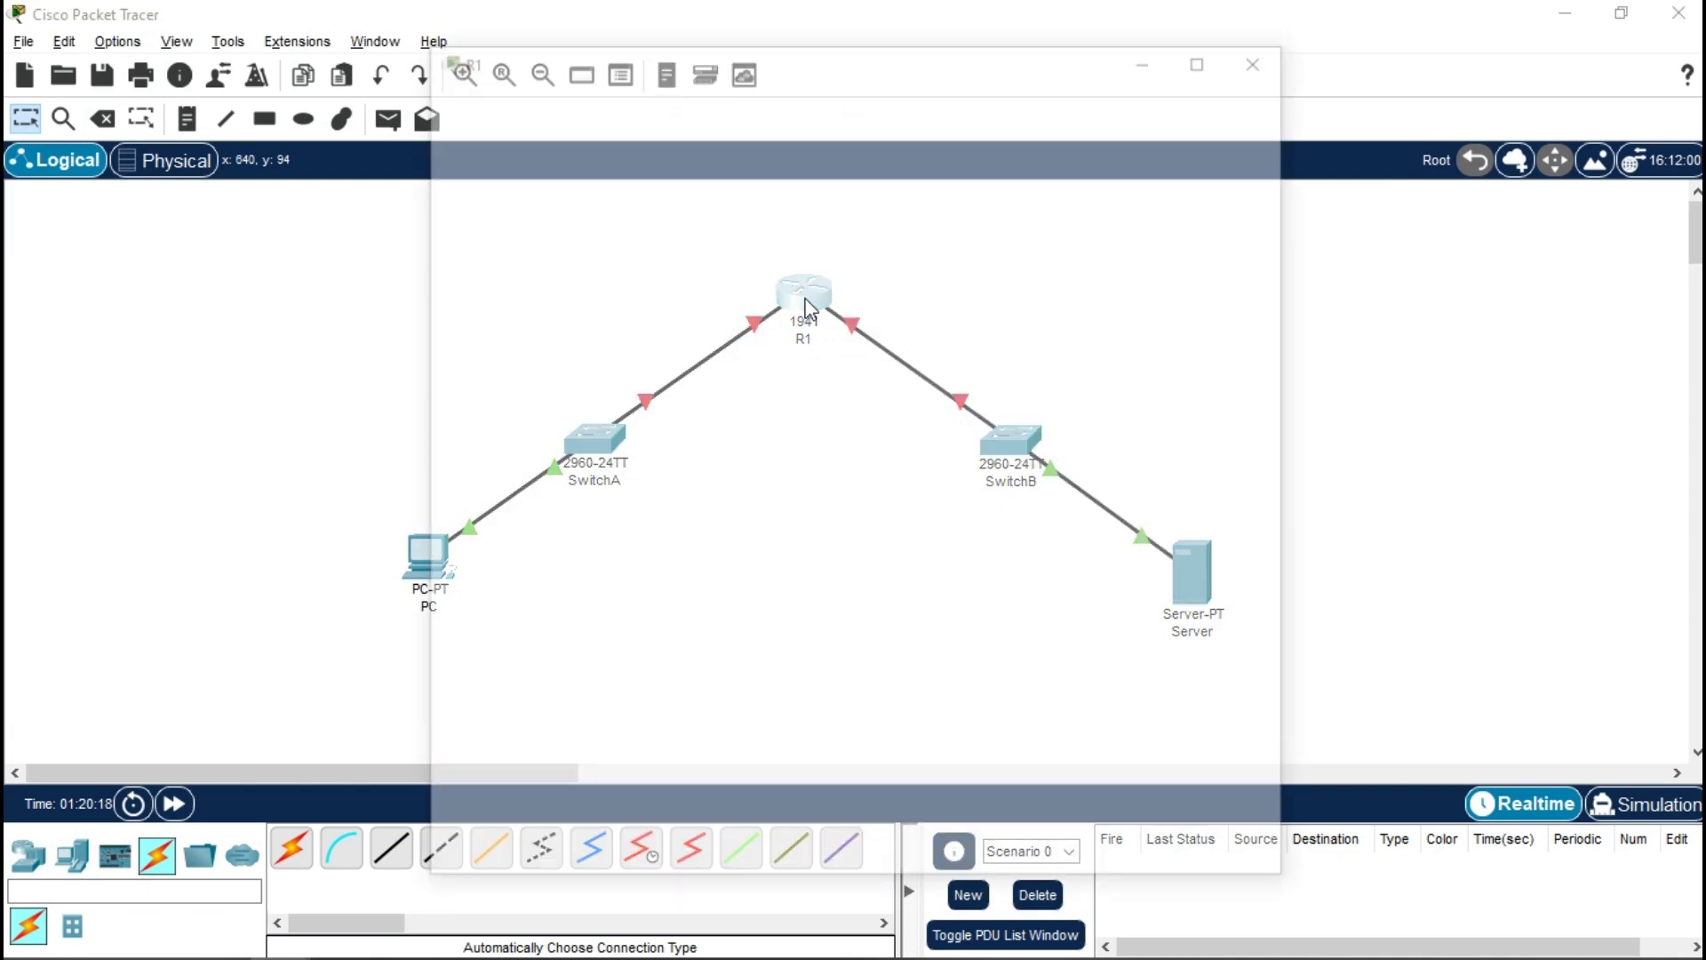
pyautogui.click(827, 307)
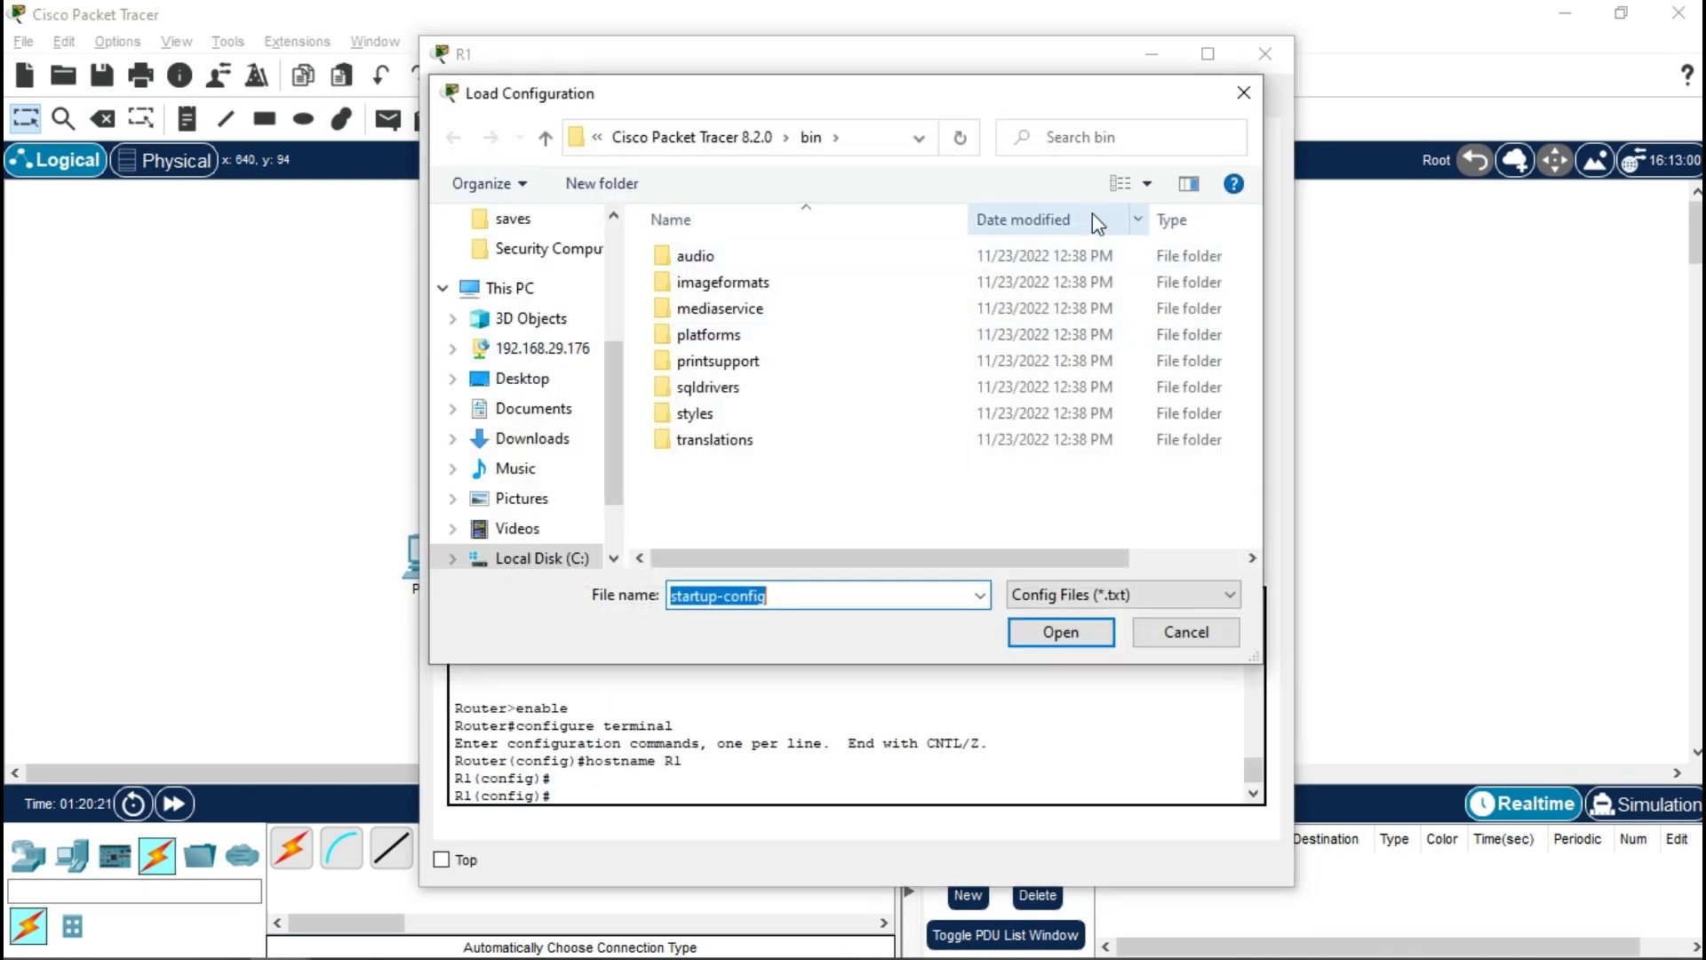
pyautogui.click(1238, 93)
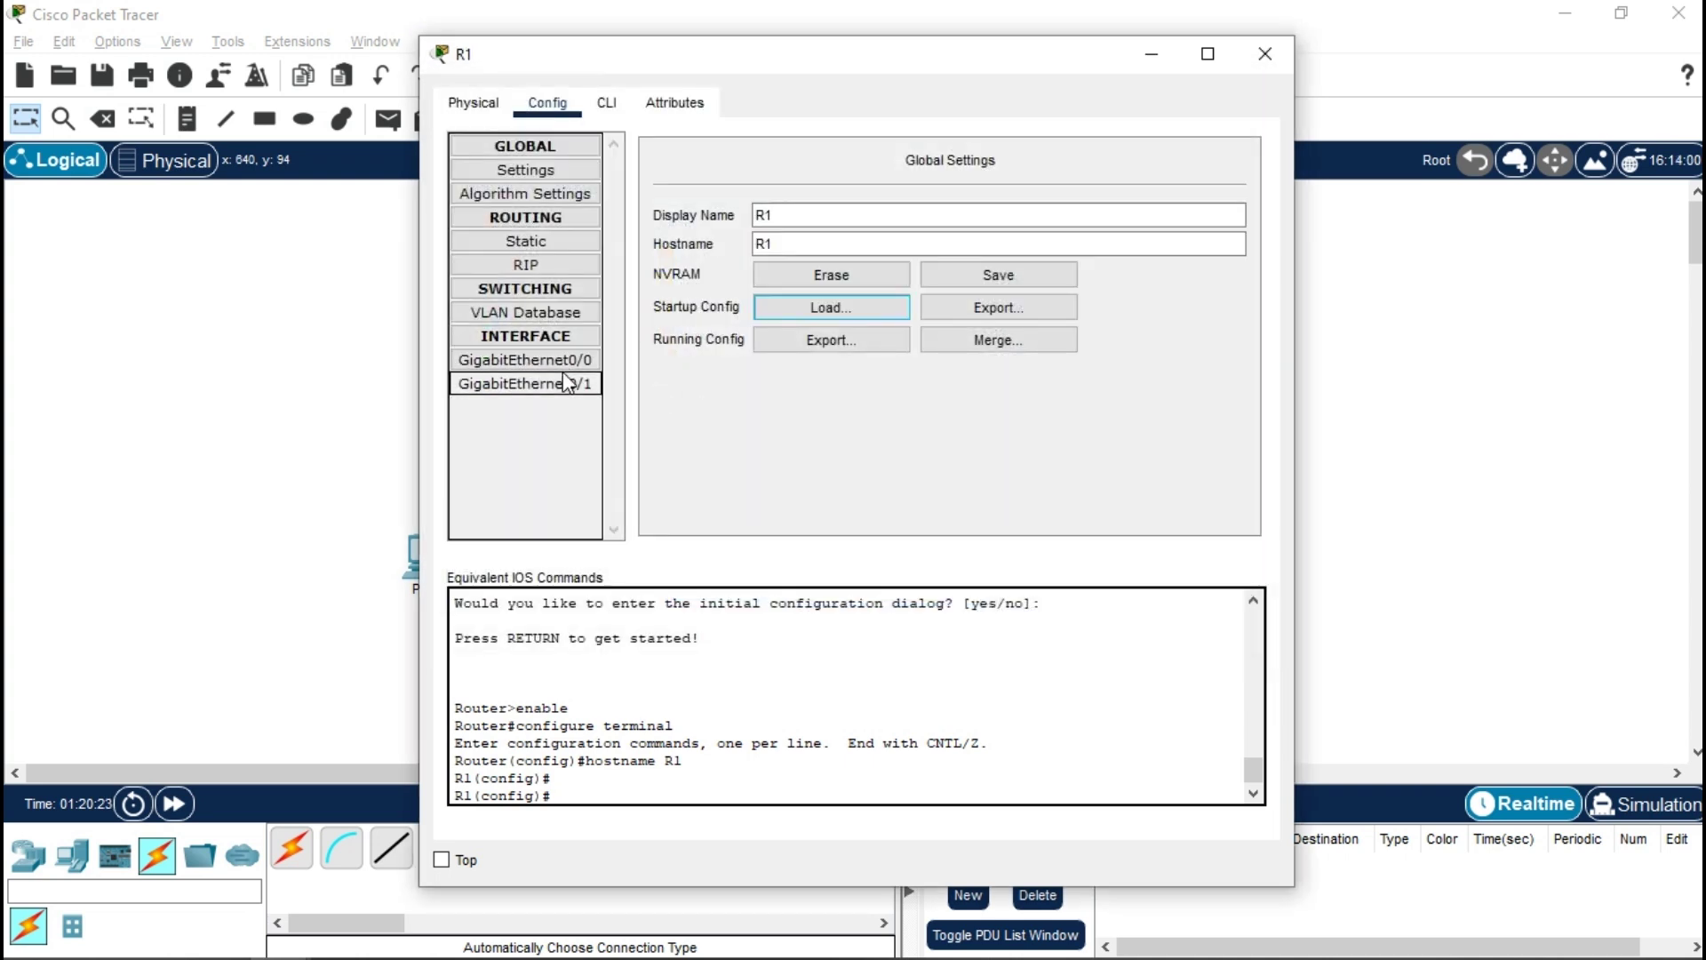
pyautogui.click(570, 382)
pyautogui.click(574, 358)
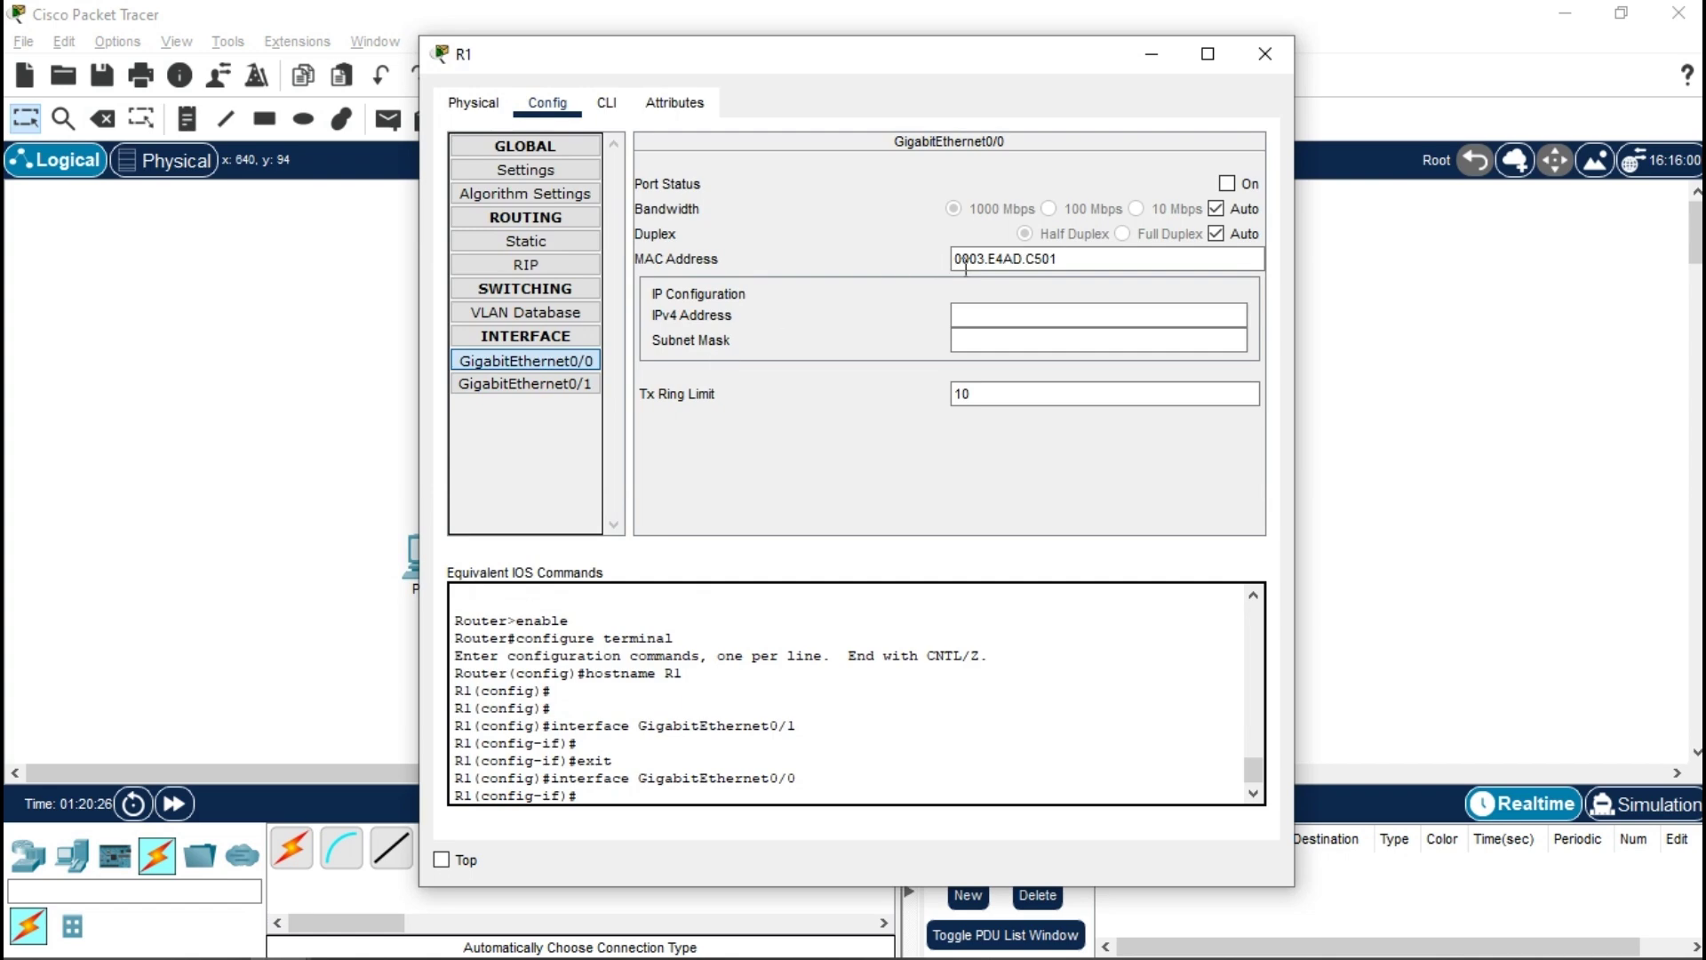
pyautogui.click(1237, 184)
pyautogui.click(1038, 316)
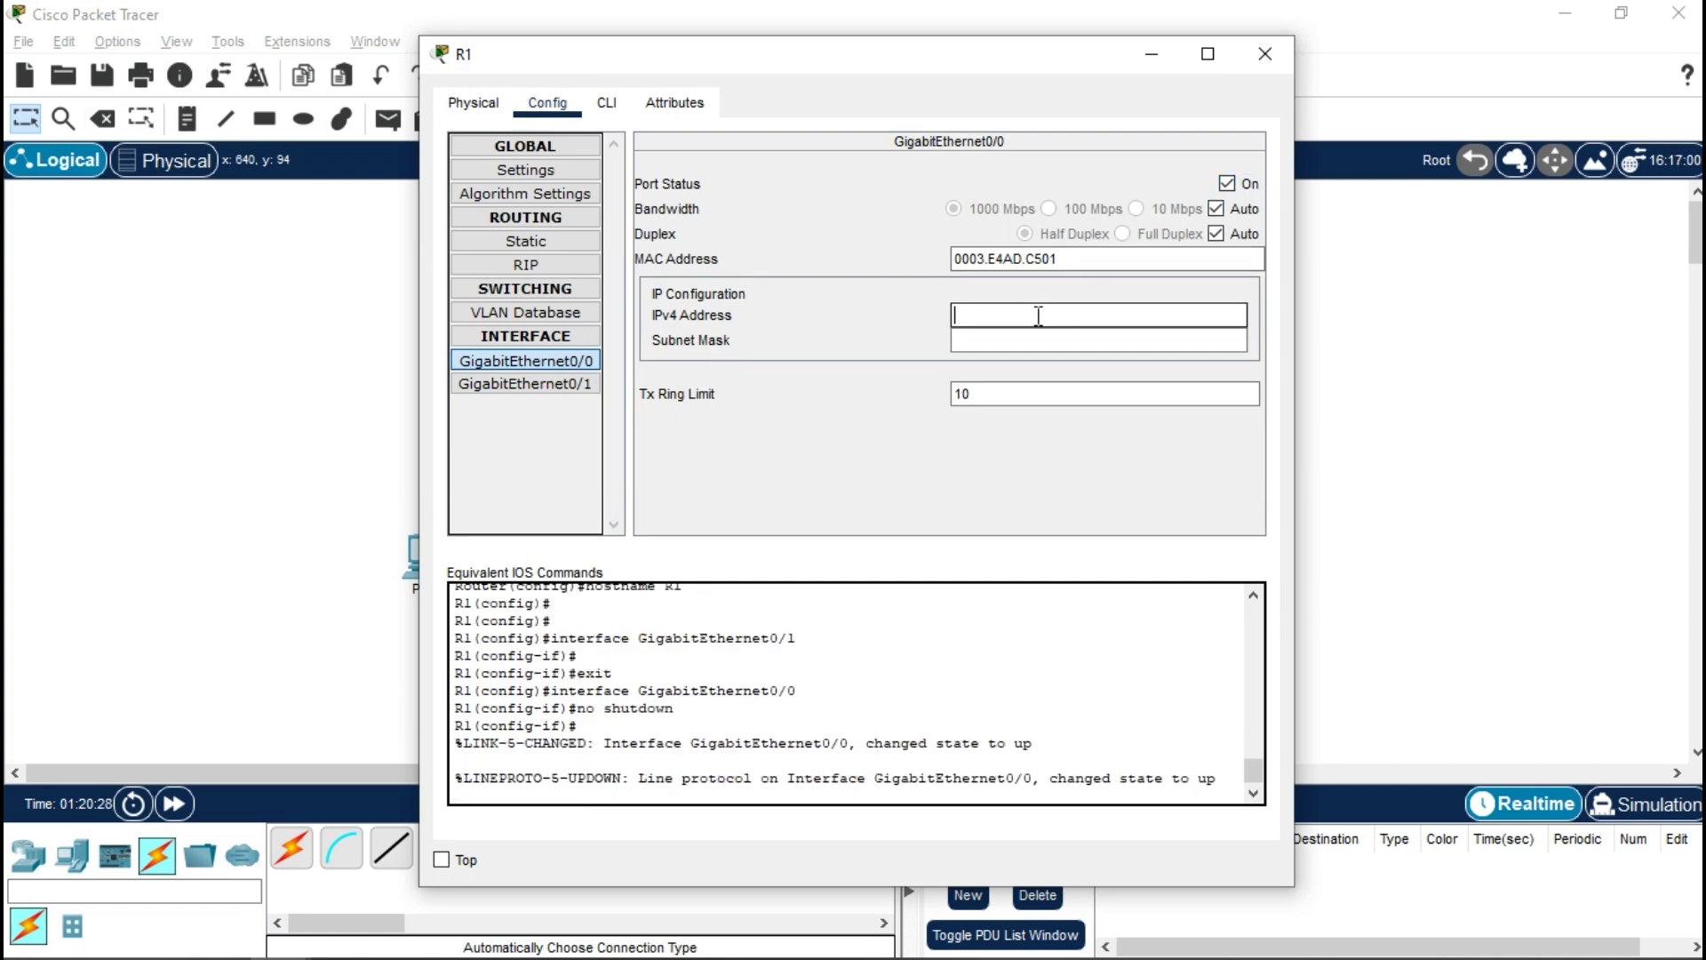
pyautogui.write('192.168.0.1')
pyautogui.press('Tab')
pyautogui.press('Tab')
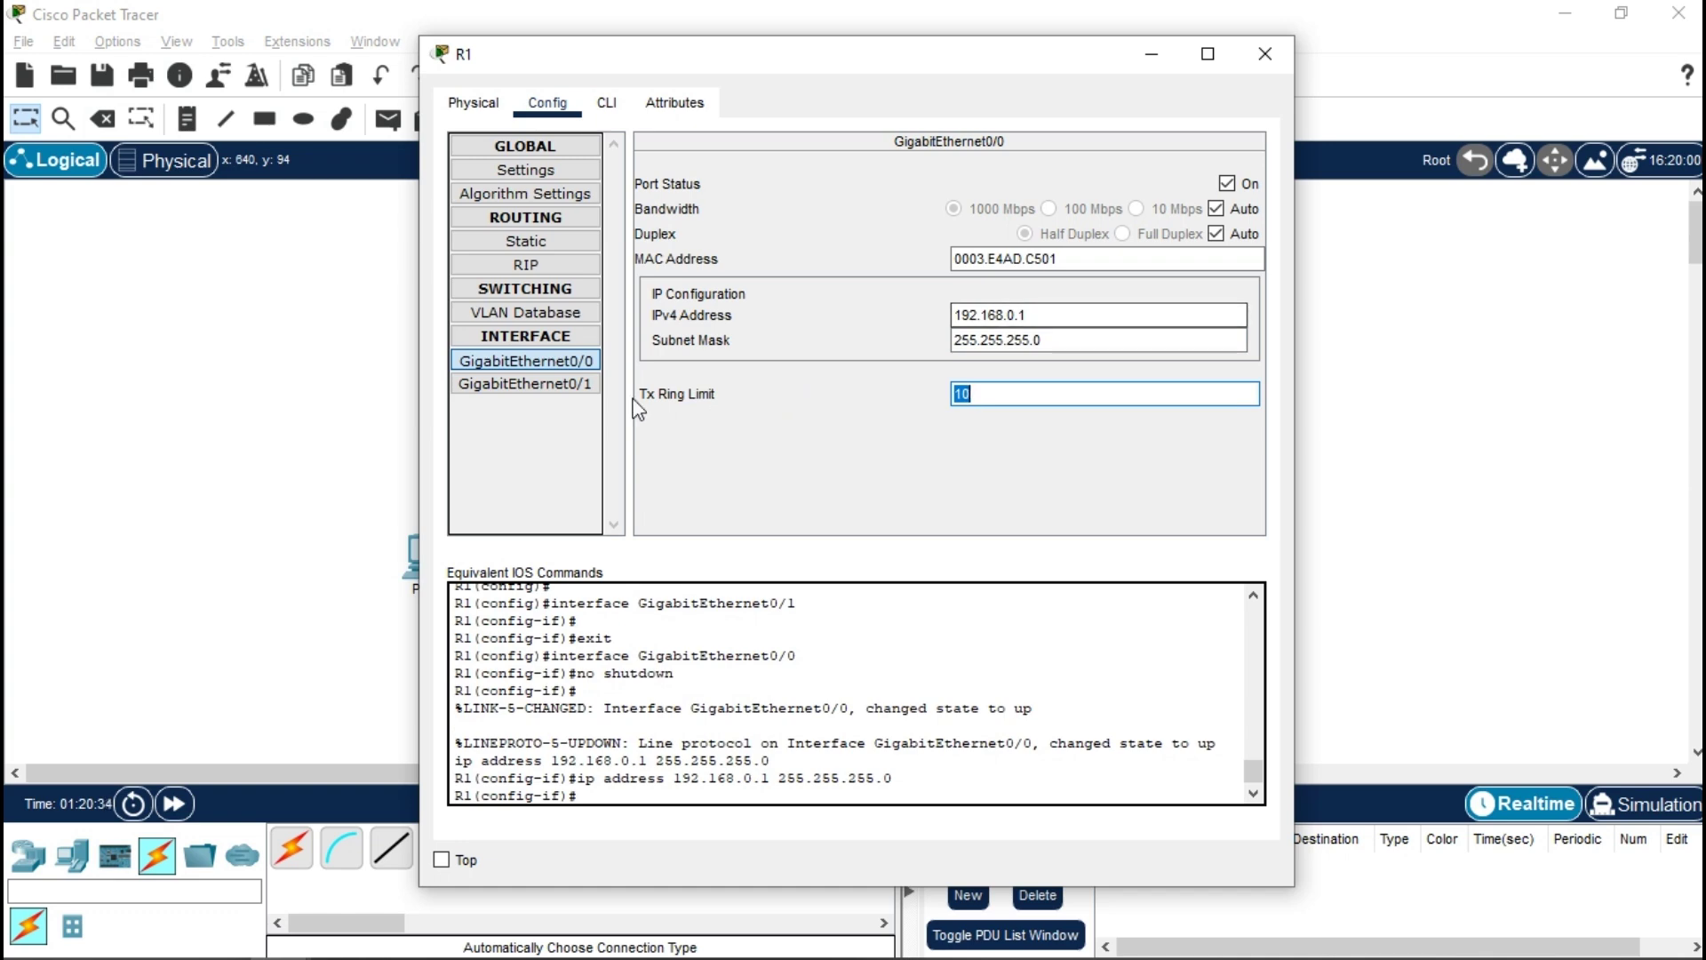
# - Turn on GigabitEthernet0/1 with 10.10.10.1/255.255.255.252 and close R1's window
pyautogui.click(573, 386)
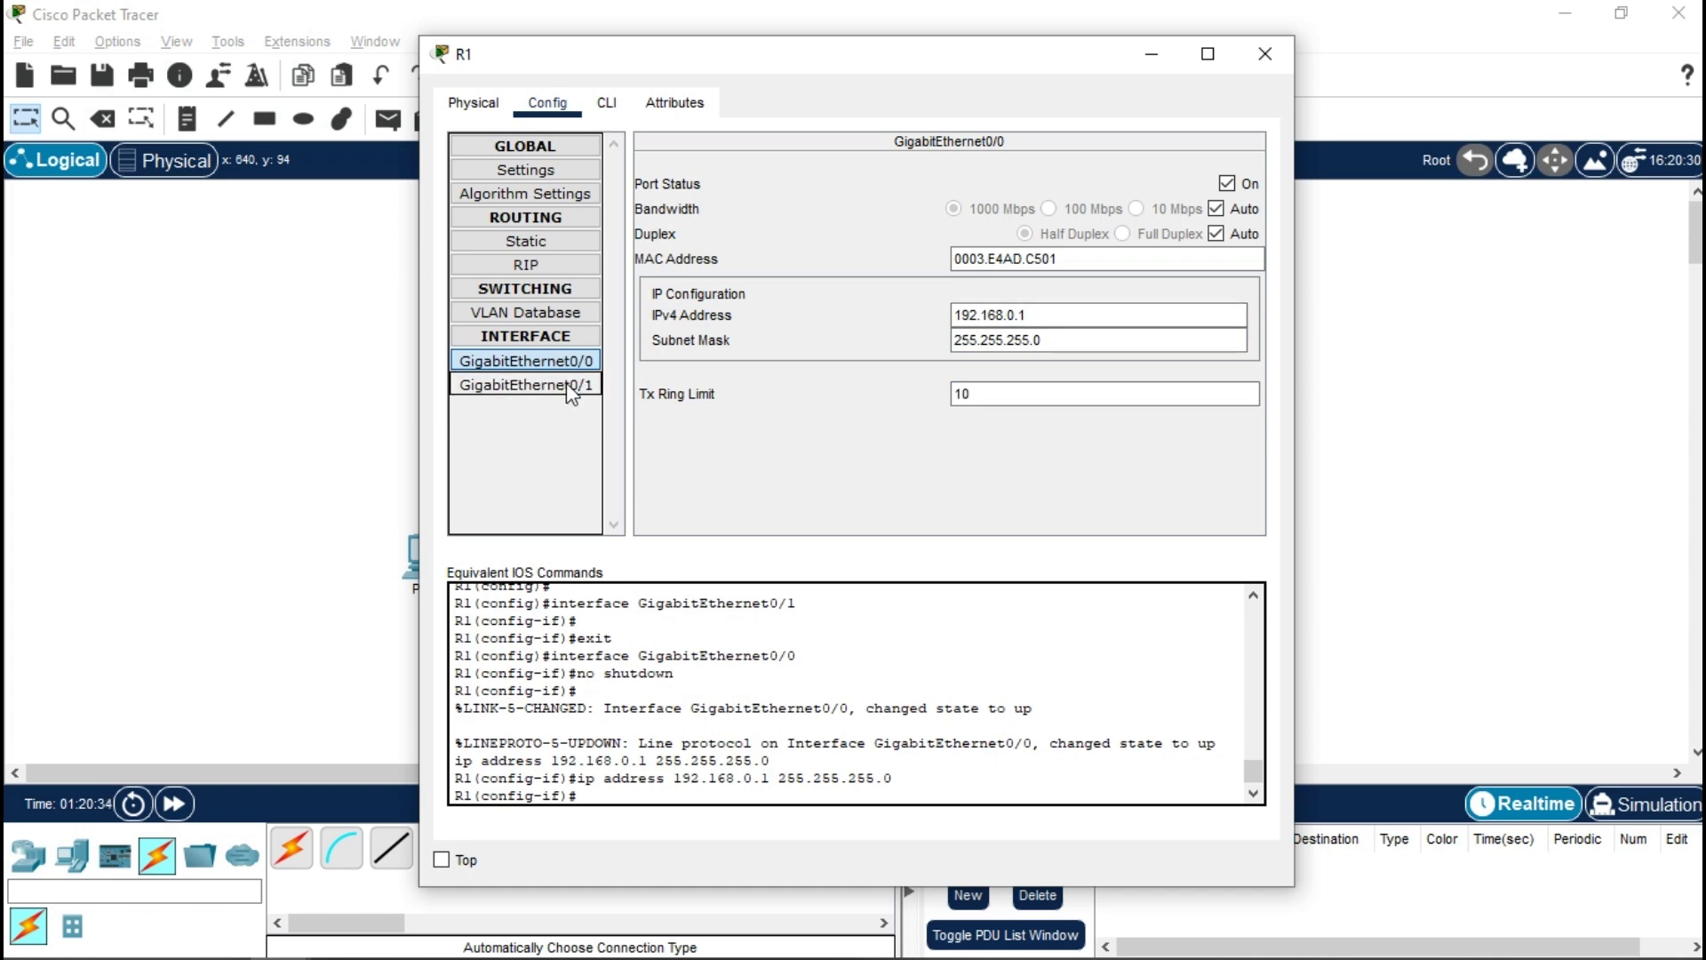
pyautogui.click(1041, 313)
pyautogui.write('10.10.10.1')
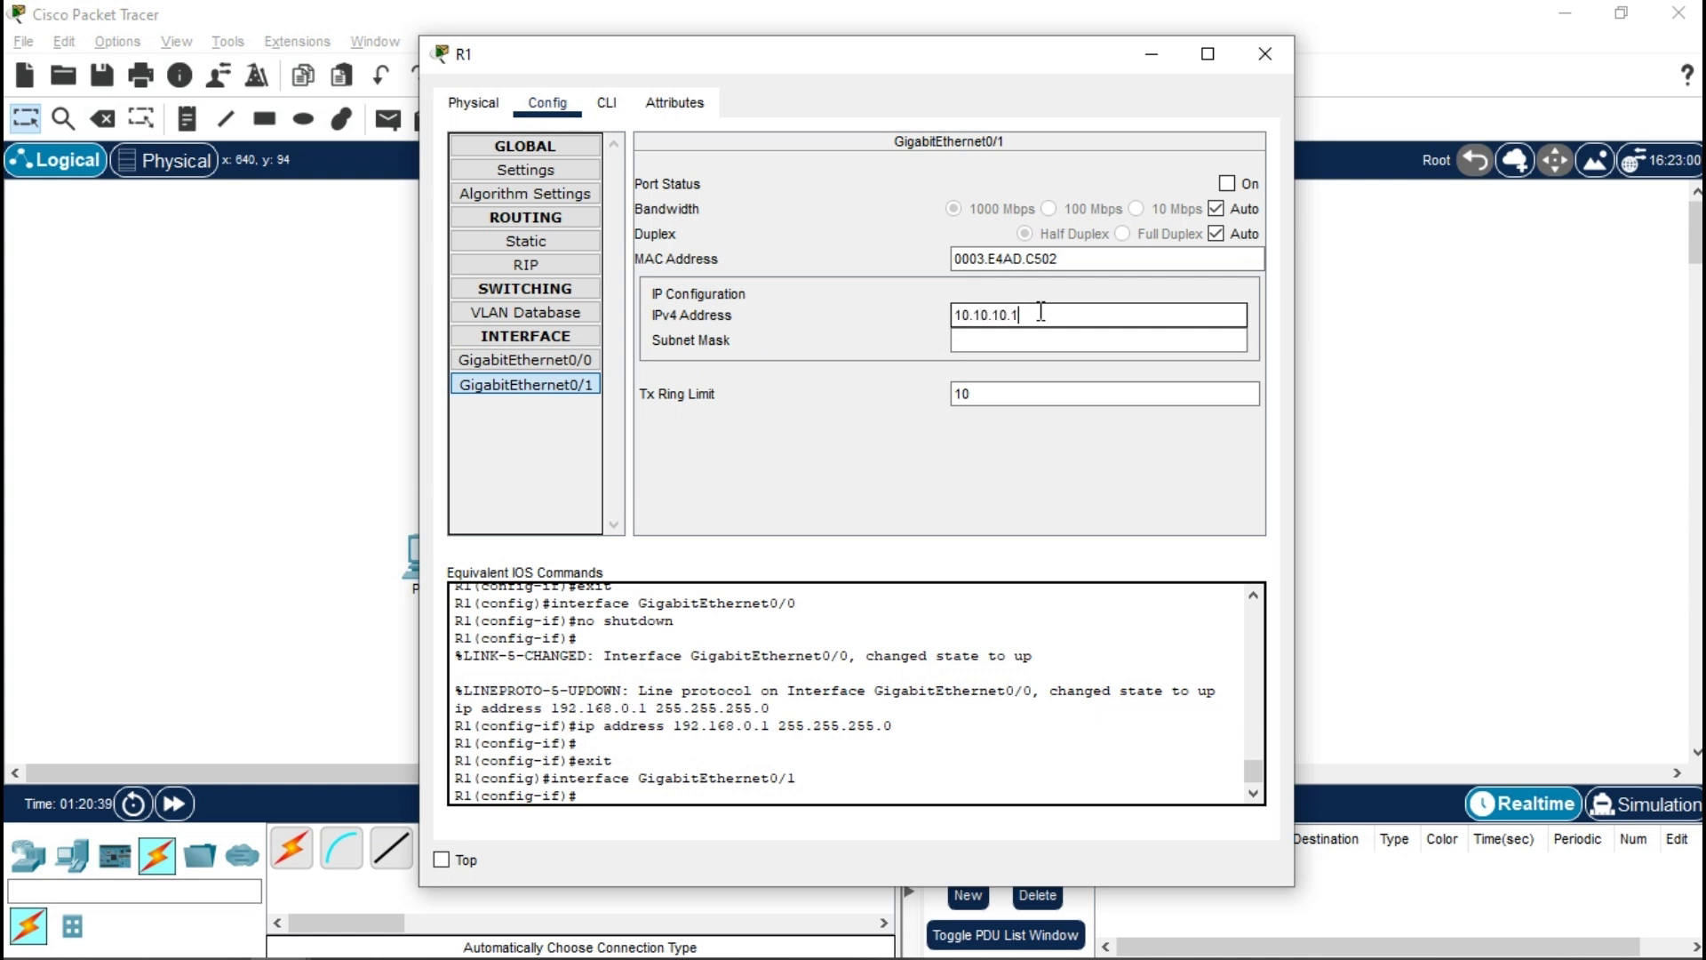
pyautogui.press('Tab')
pyautogui.write('2')
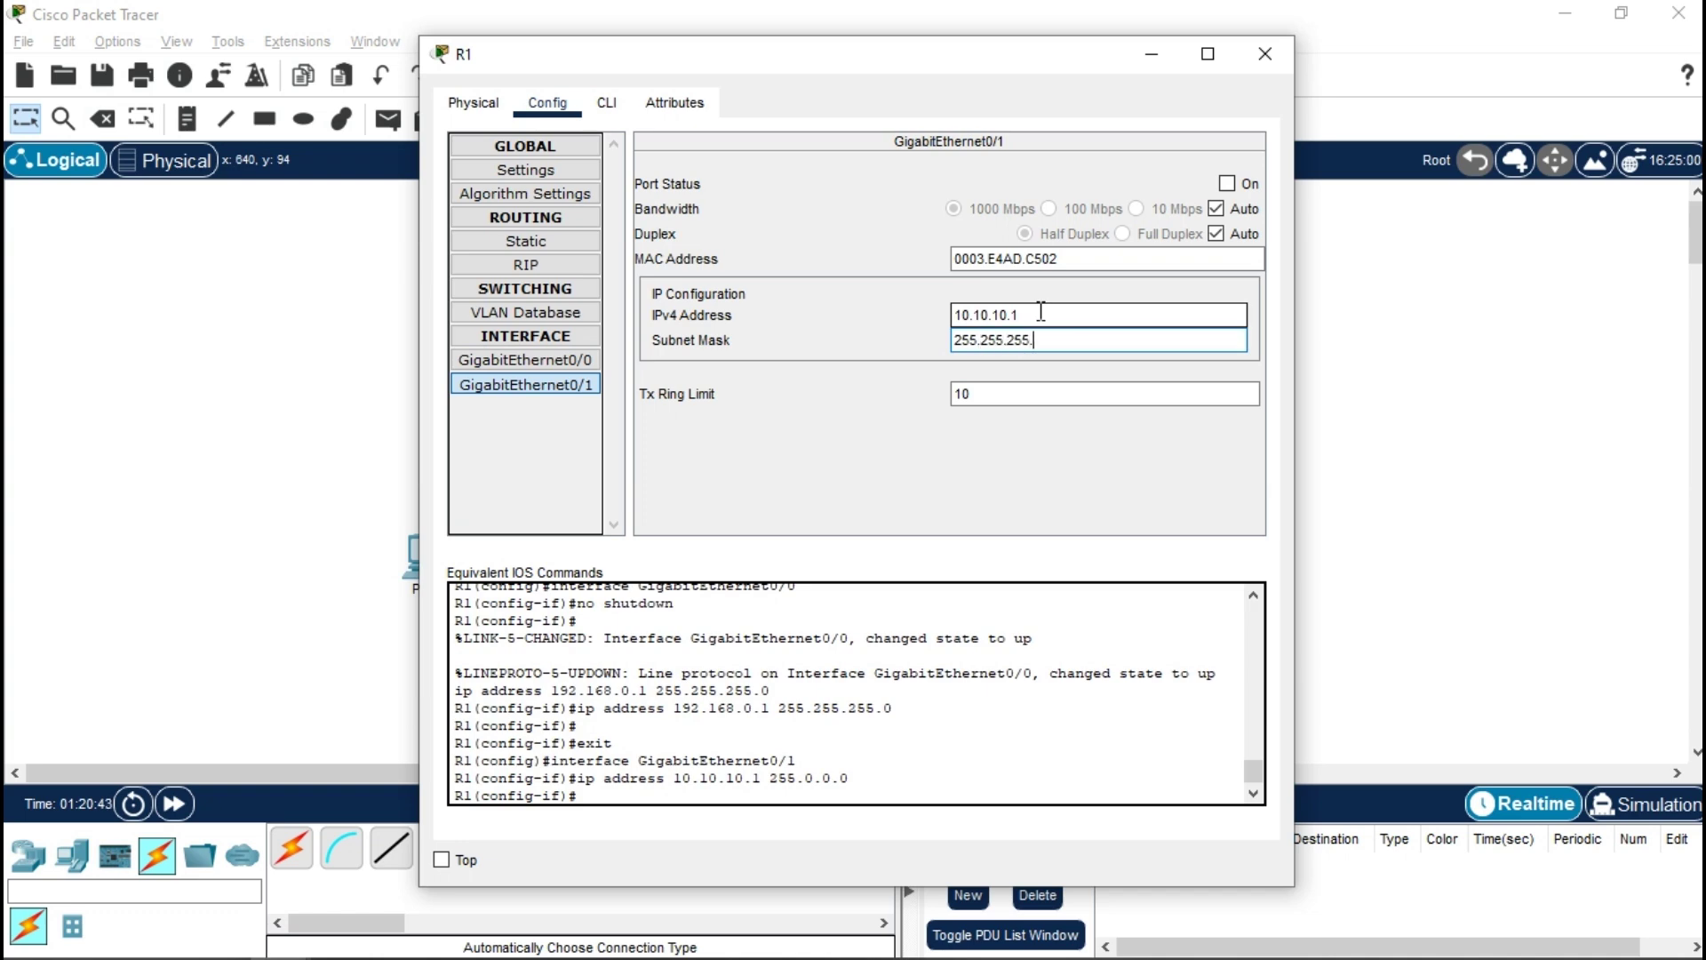
pyautogui.click(1239, 185)
pyautogui.click(1266, 69)
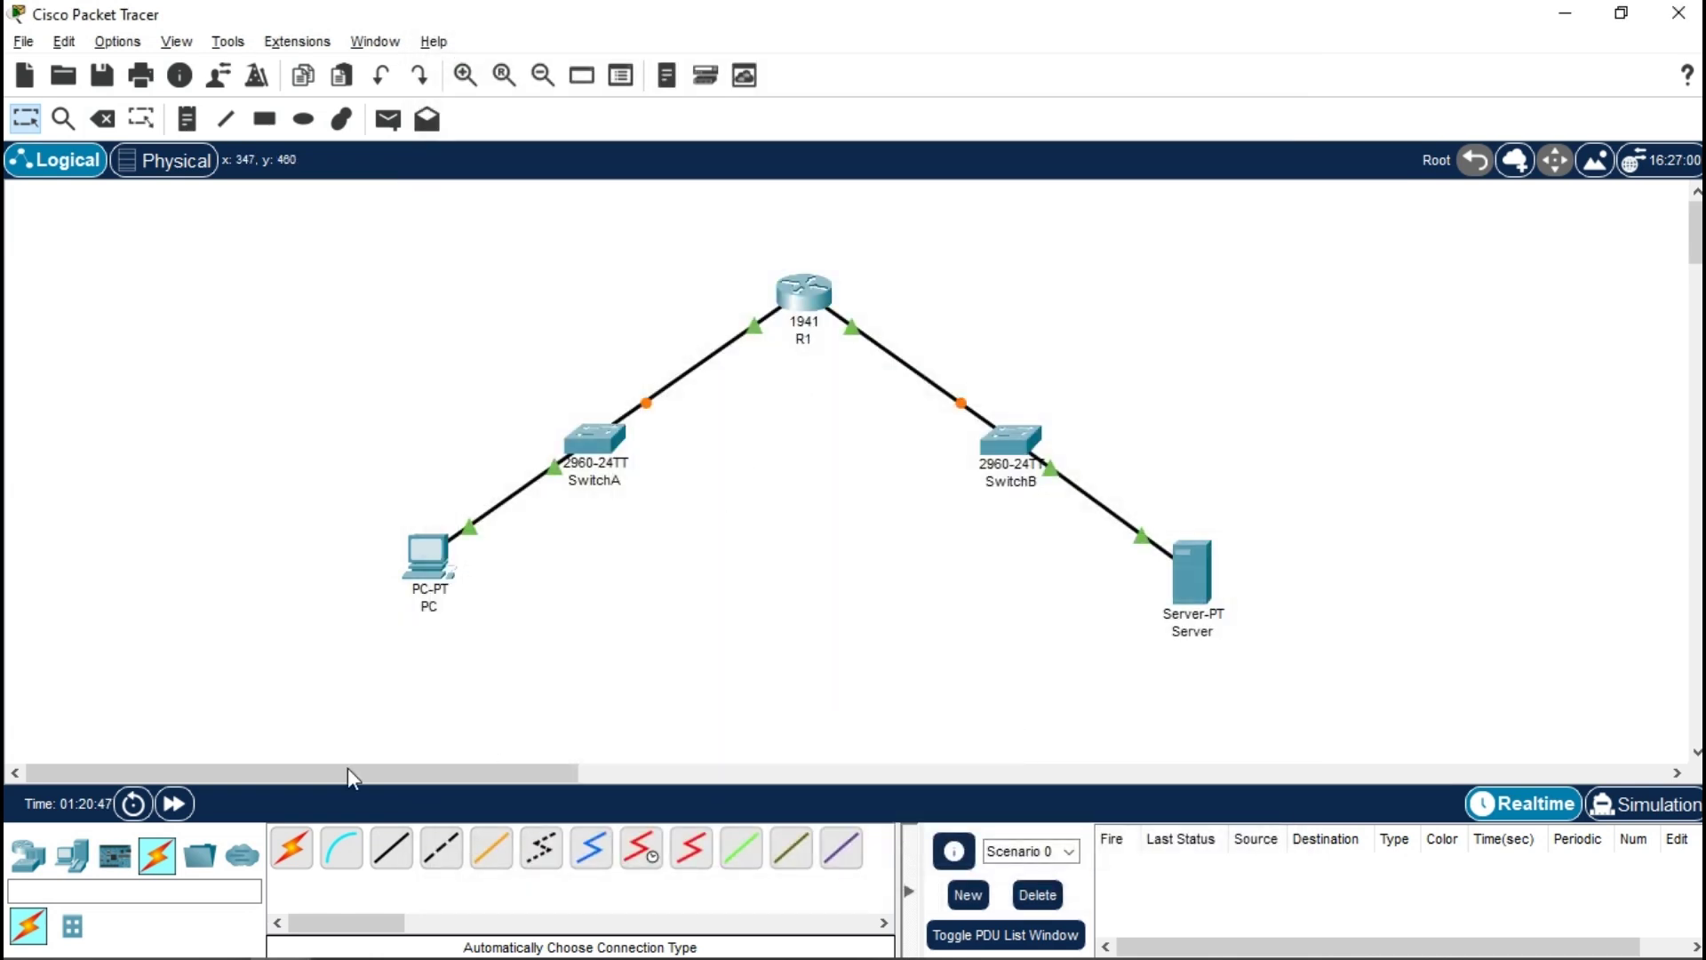
# - Fast-forward time, send two simple PDUs from PC to Server, then delete the PDU list
pyautogui.click(194, 809)
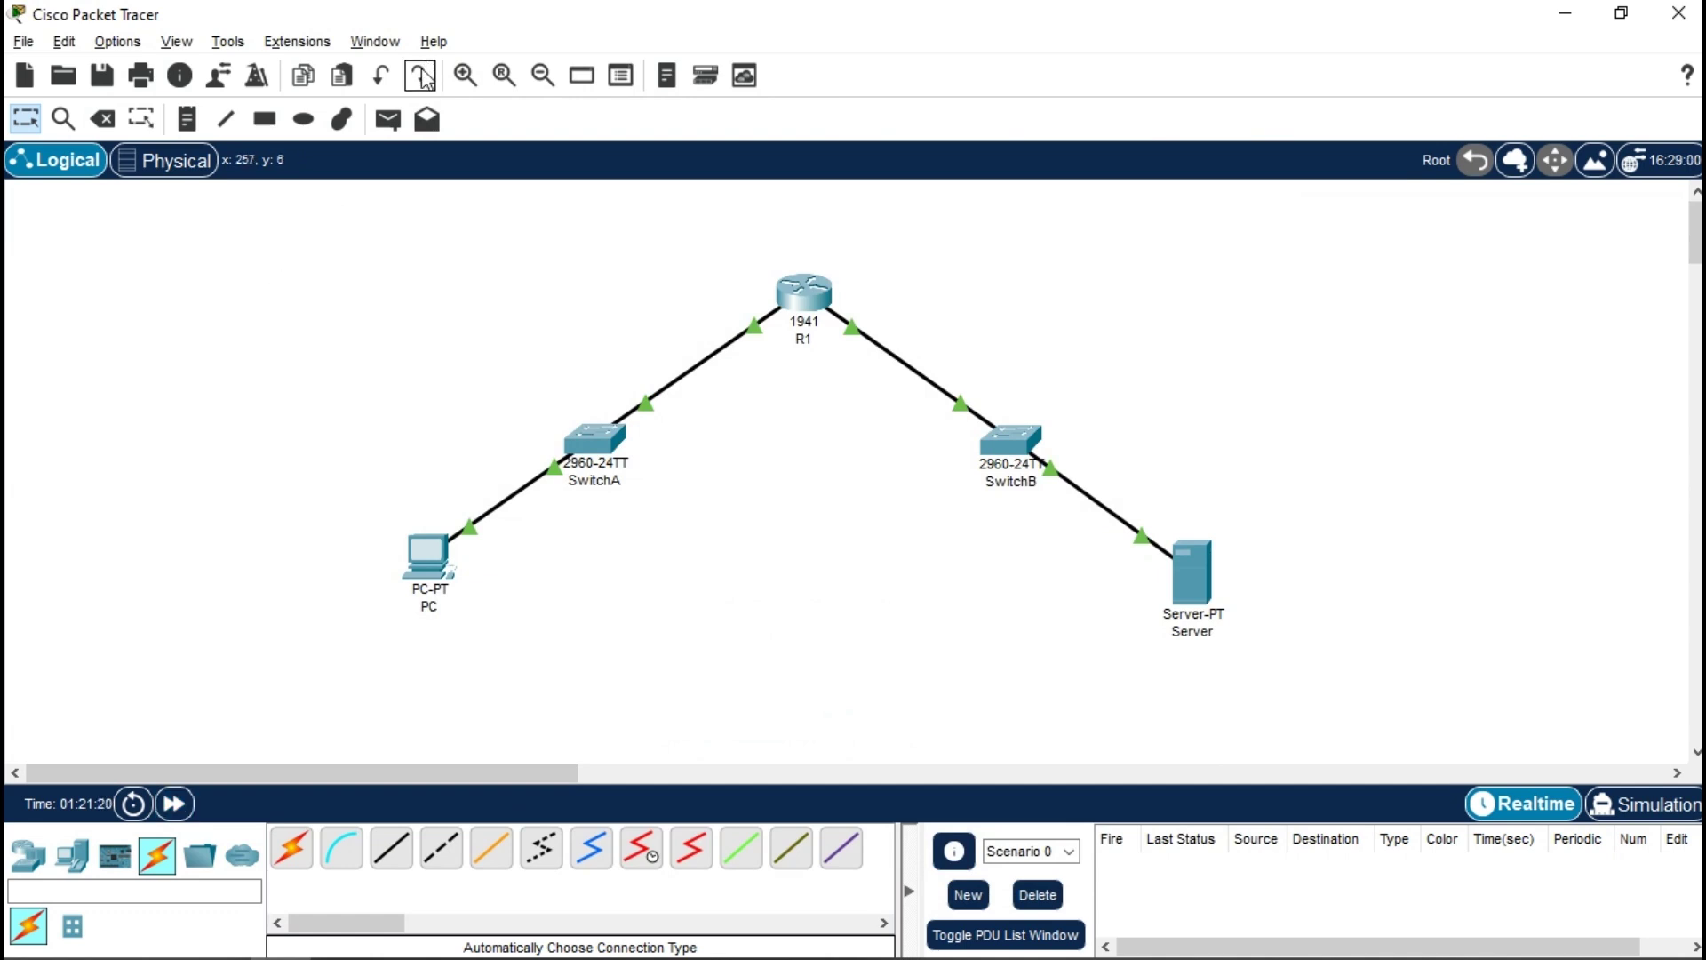
pyautogui.click(388, 119)
pyautogui.click(423, 611)
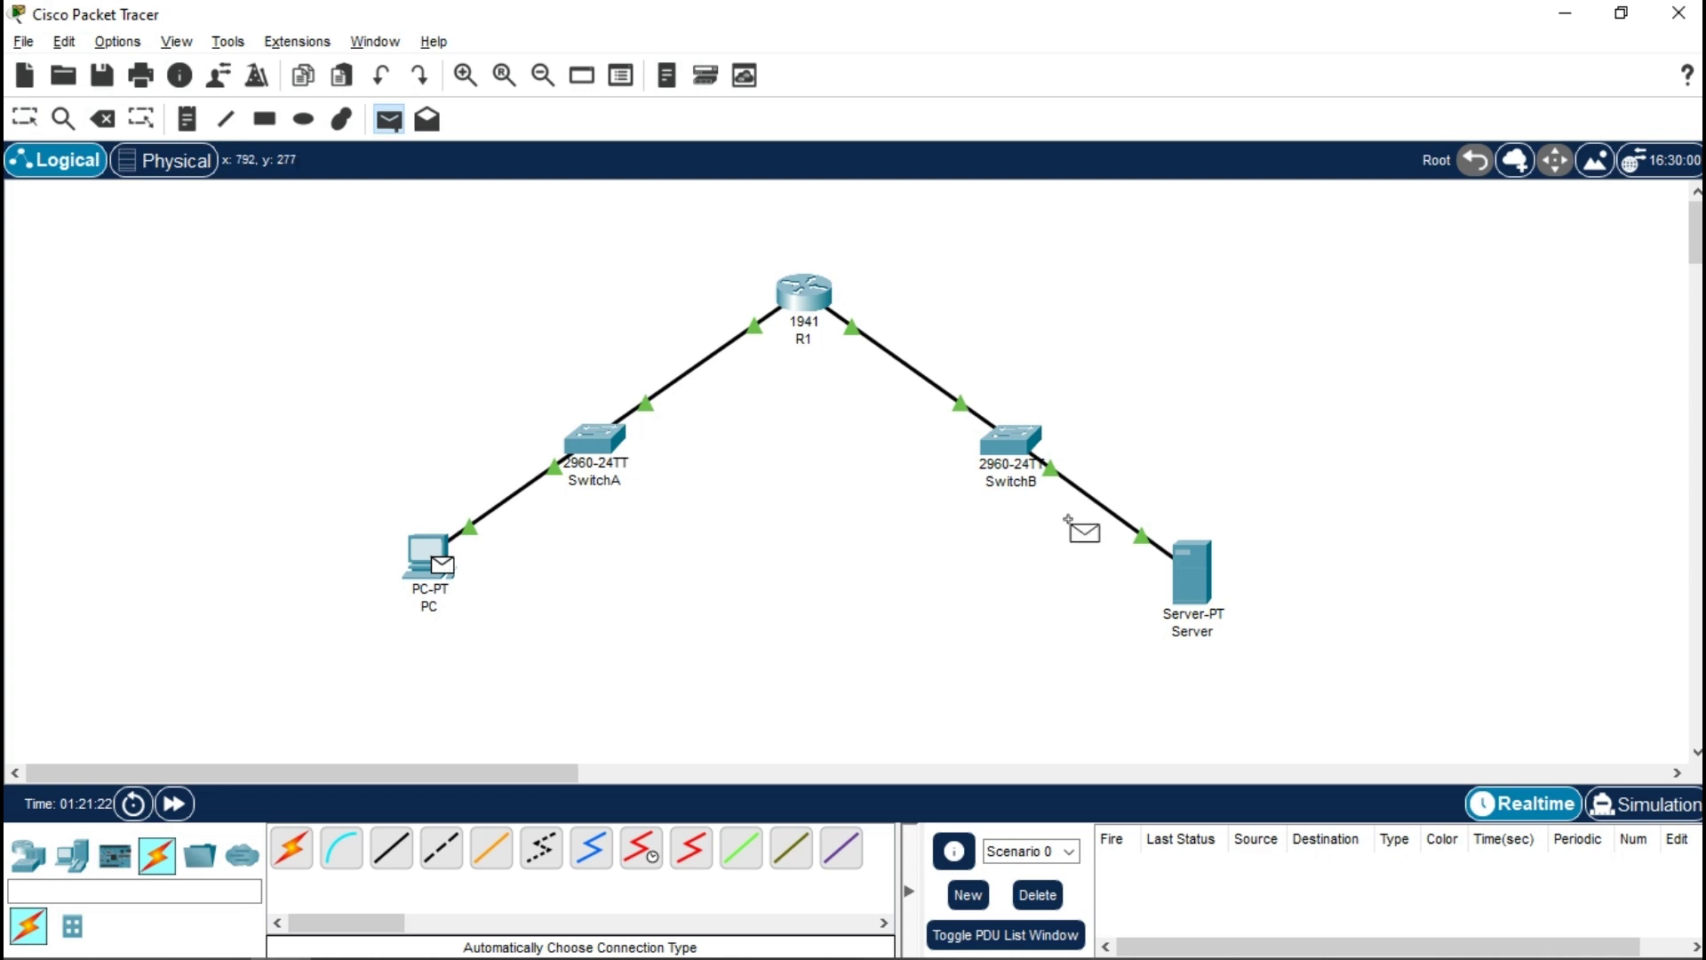
pyautogui.click(1192, 578)
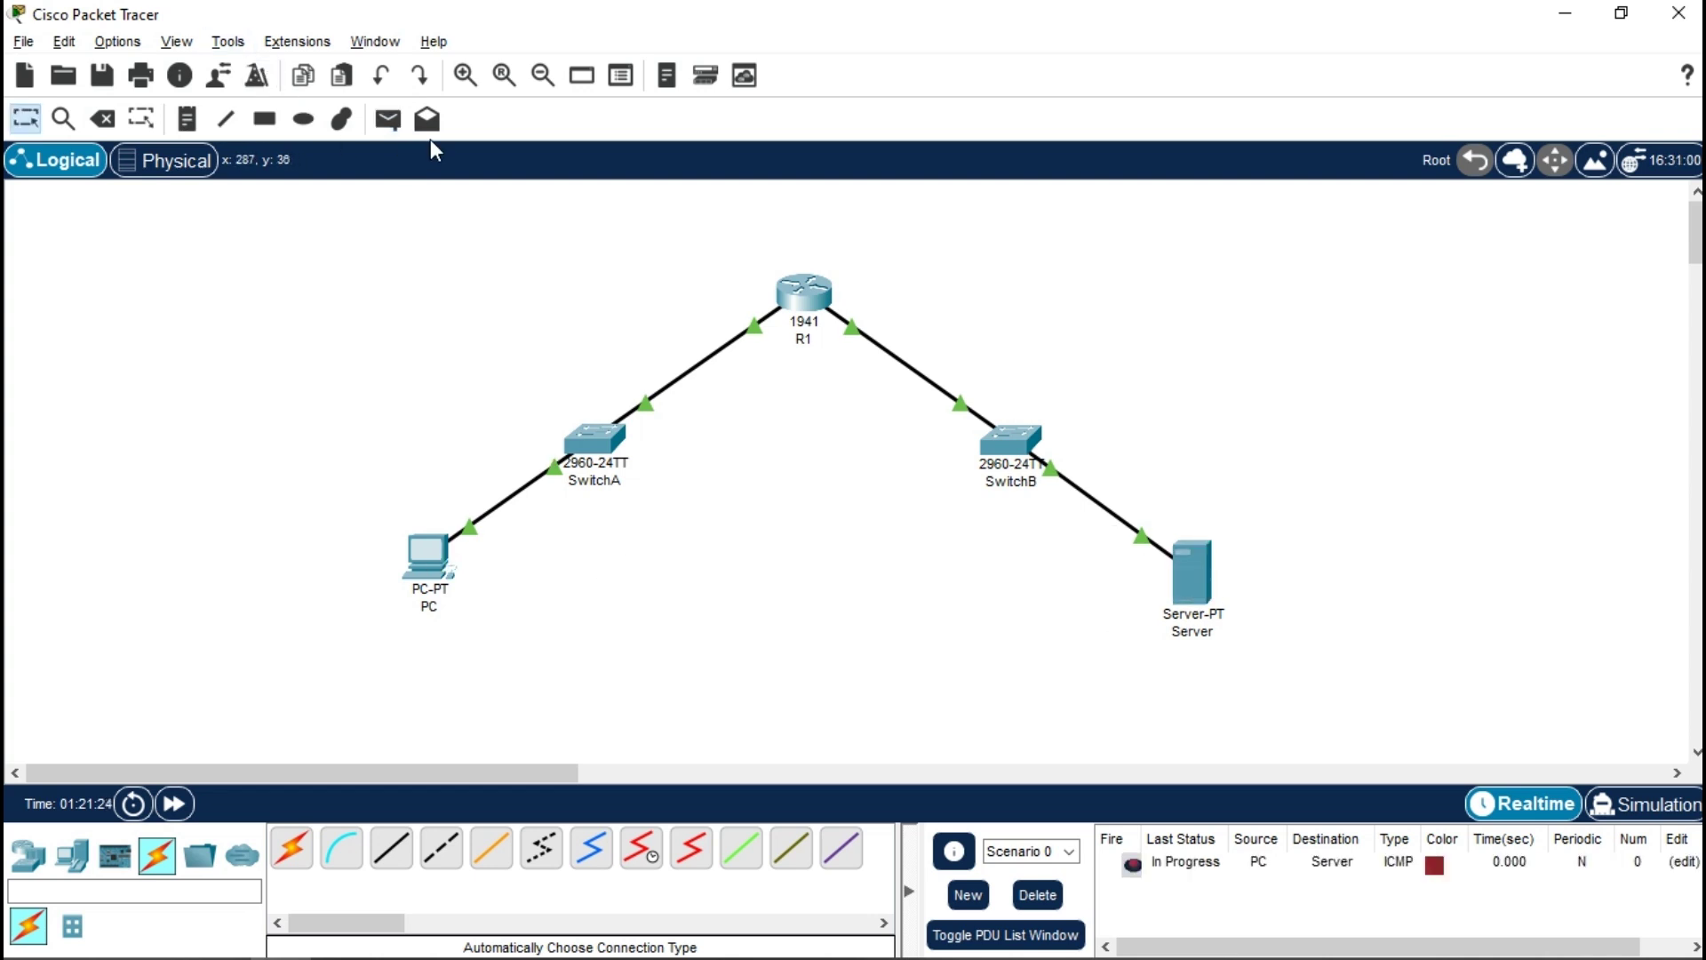
pyautogui.click(389, 119)
pyautogui.click(433, 558)
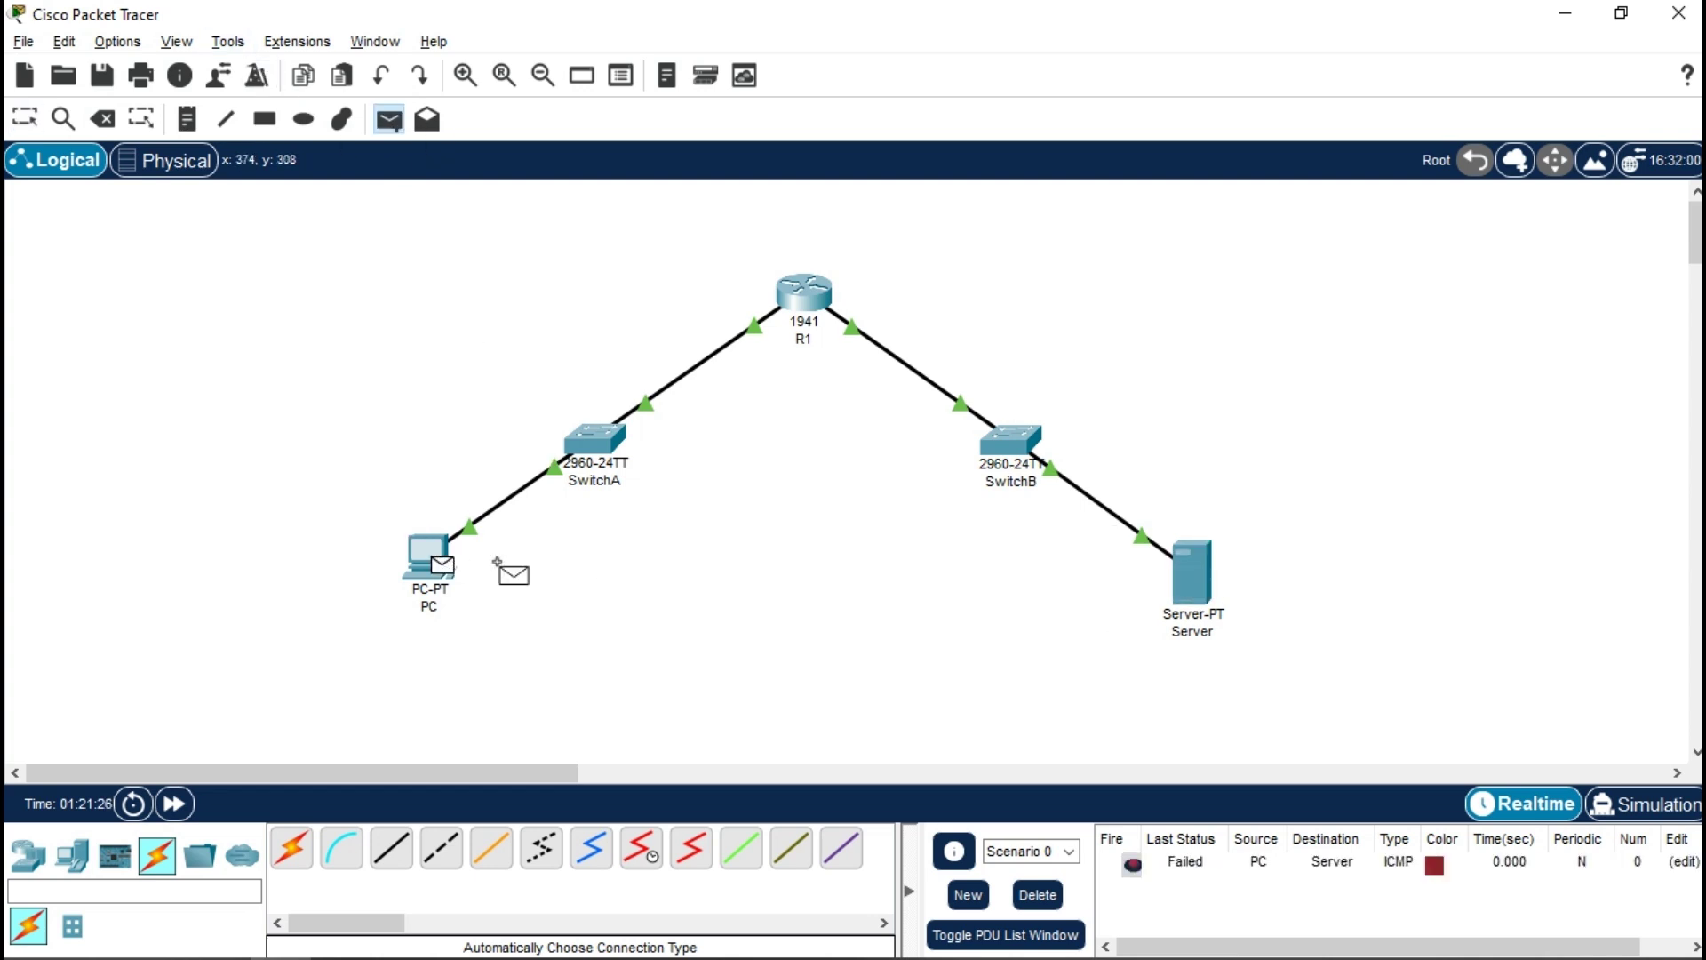
pyautogui.click(1193, 594)
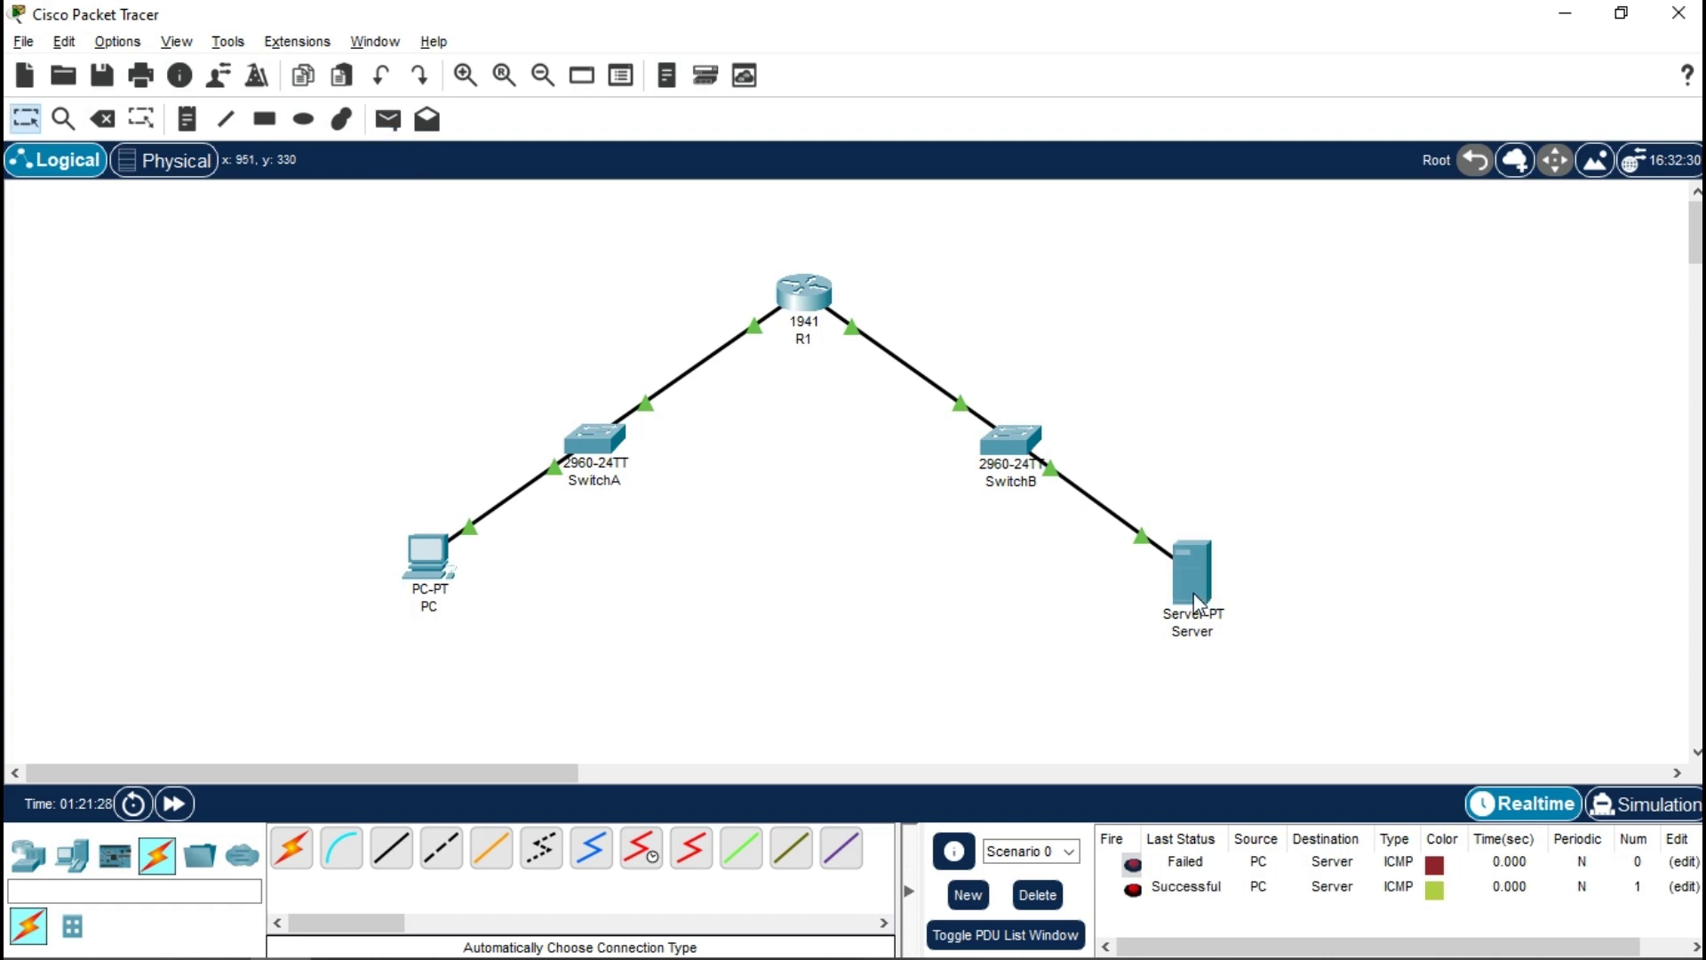
pyautogui.click(1037, 894)
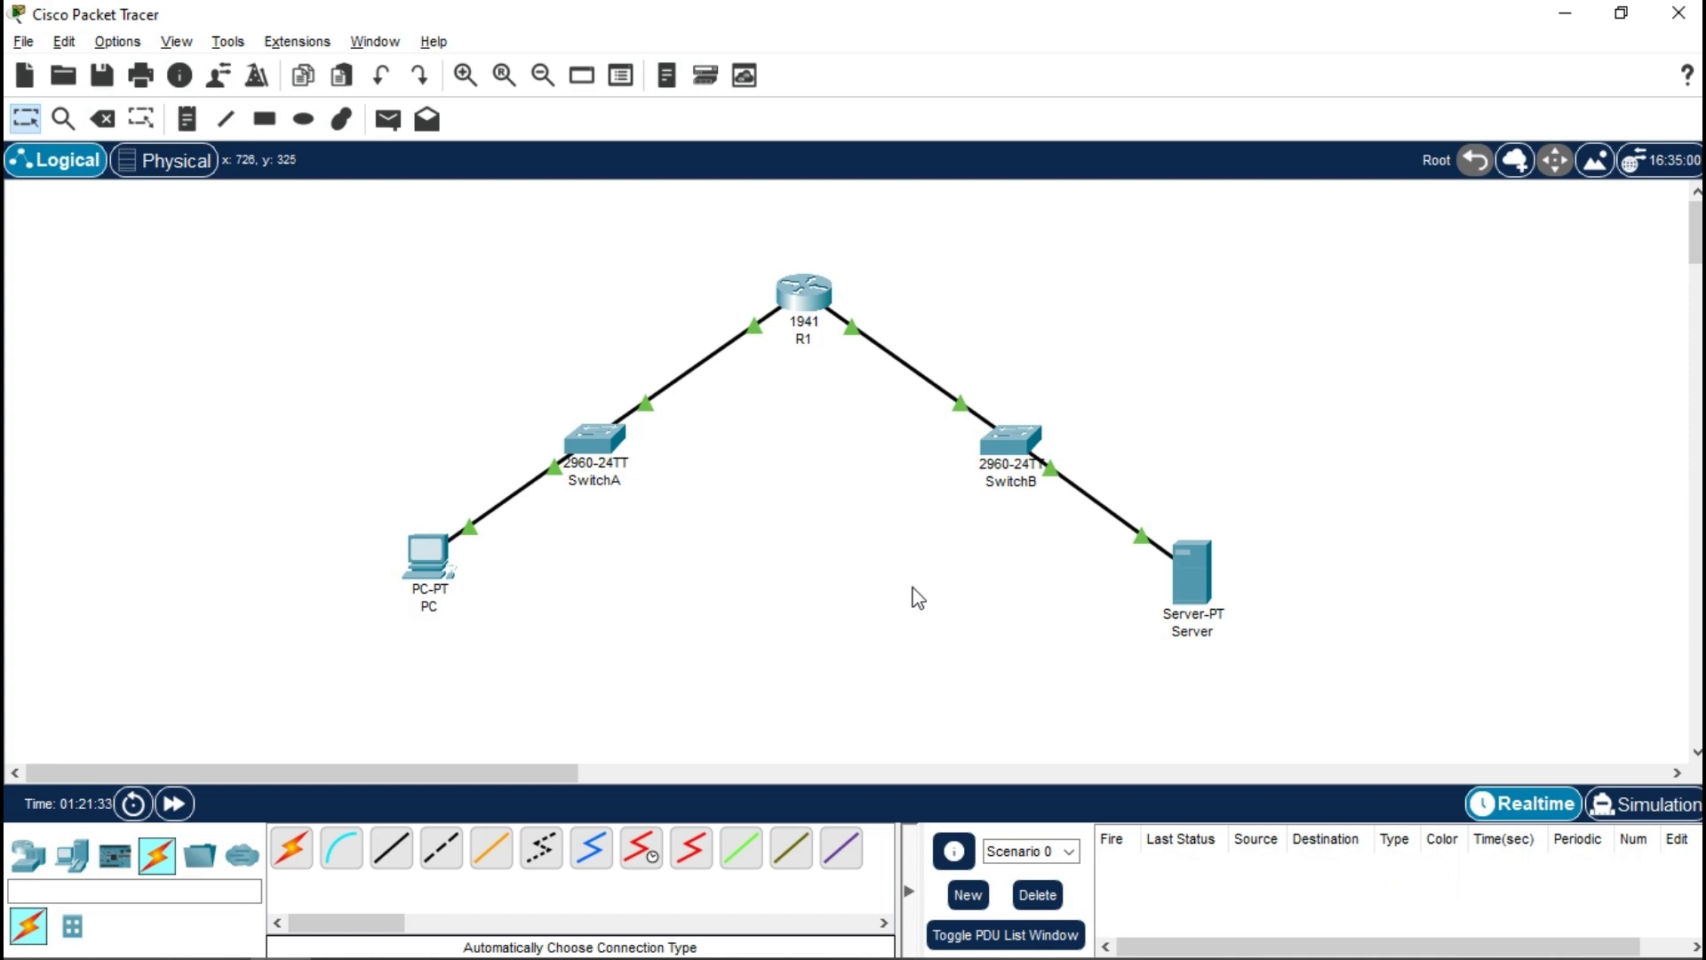
# - Open R1's command-line interface and enter privileged mode with en
pyautogui.click(814, 293)
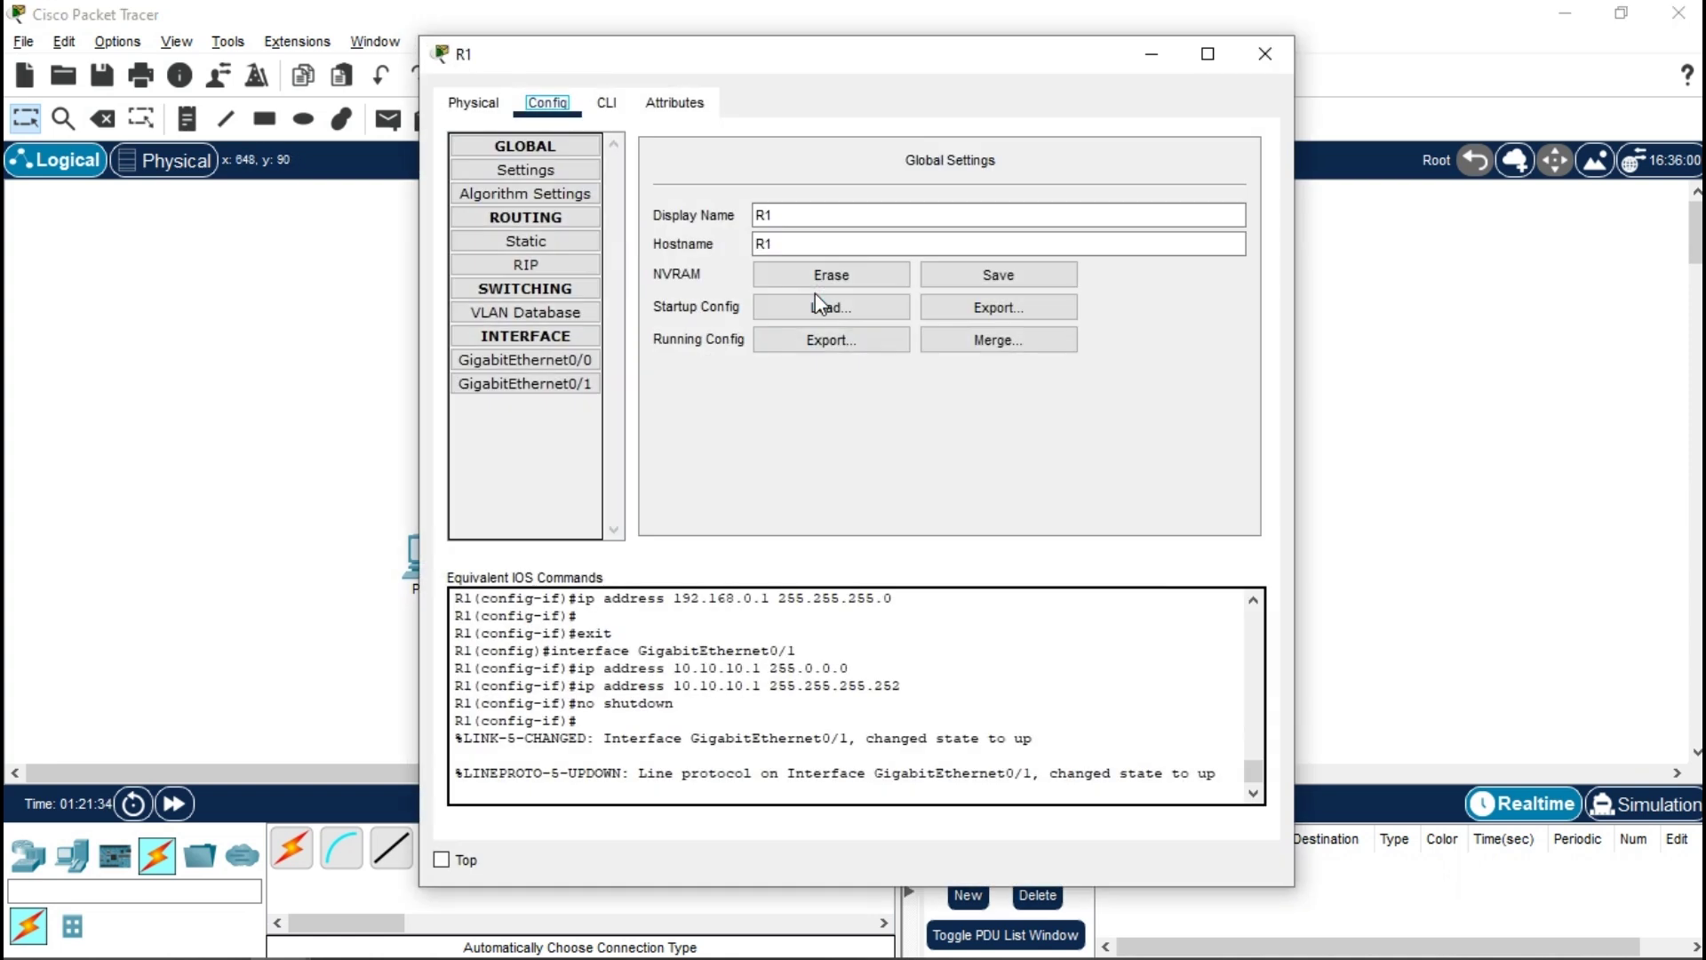
pyautogui.click(607, 103)
pyautogui.click(640, 704)
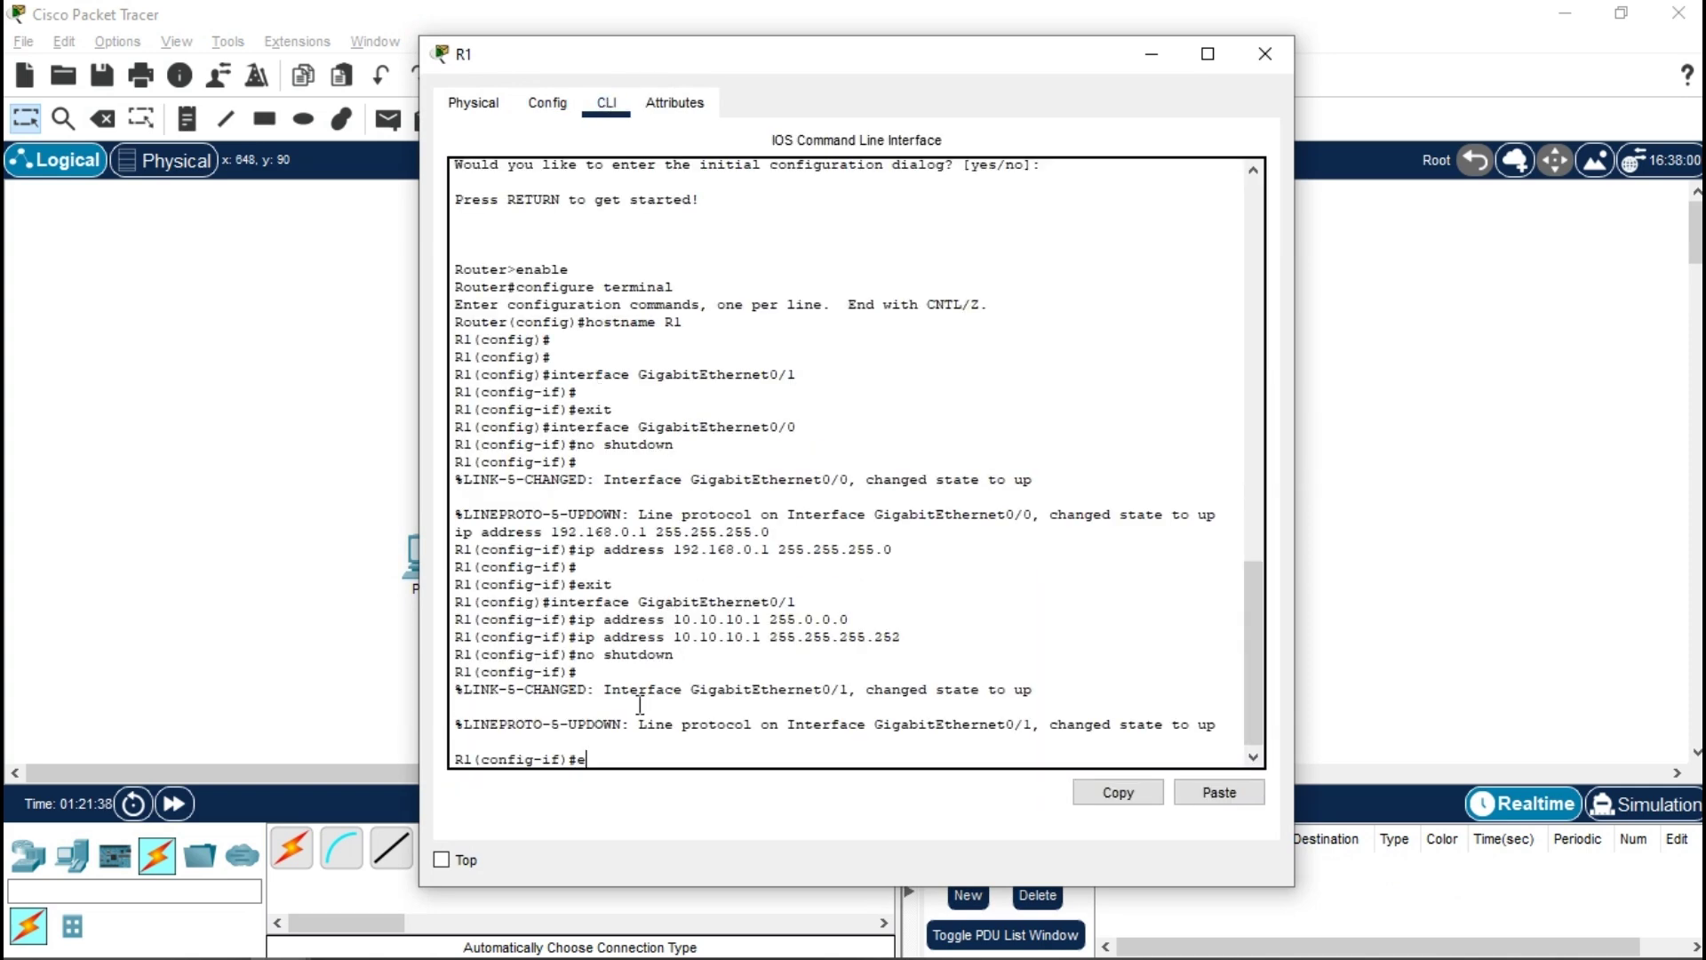
pyautogui.write('en')
pyautogui.press('Return')
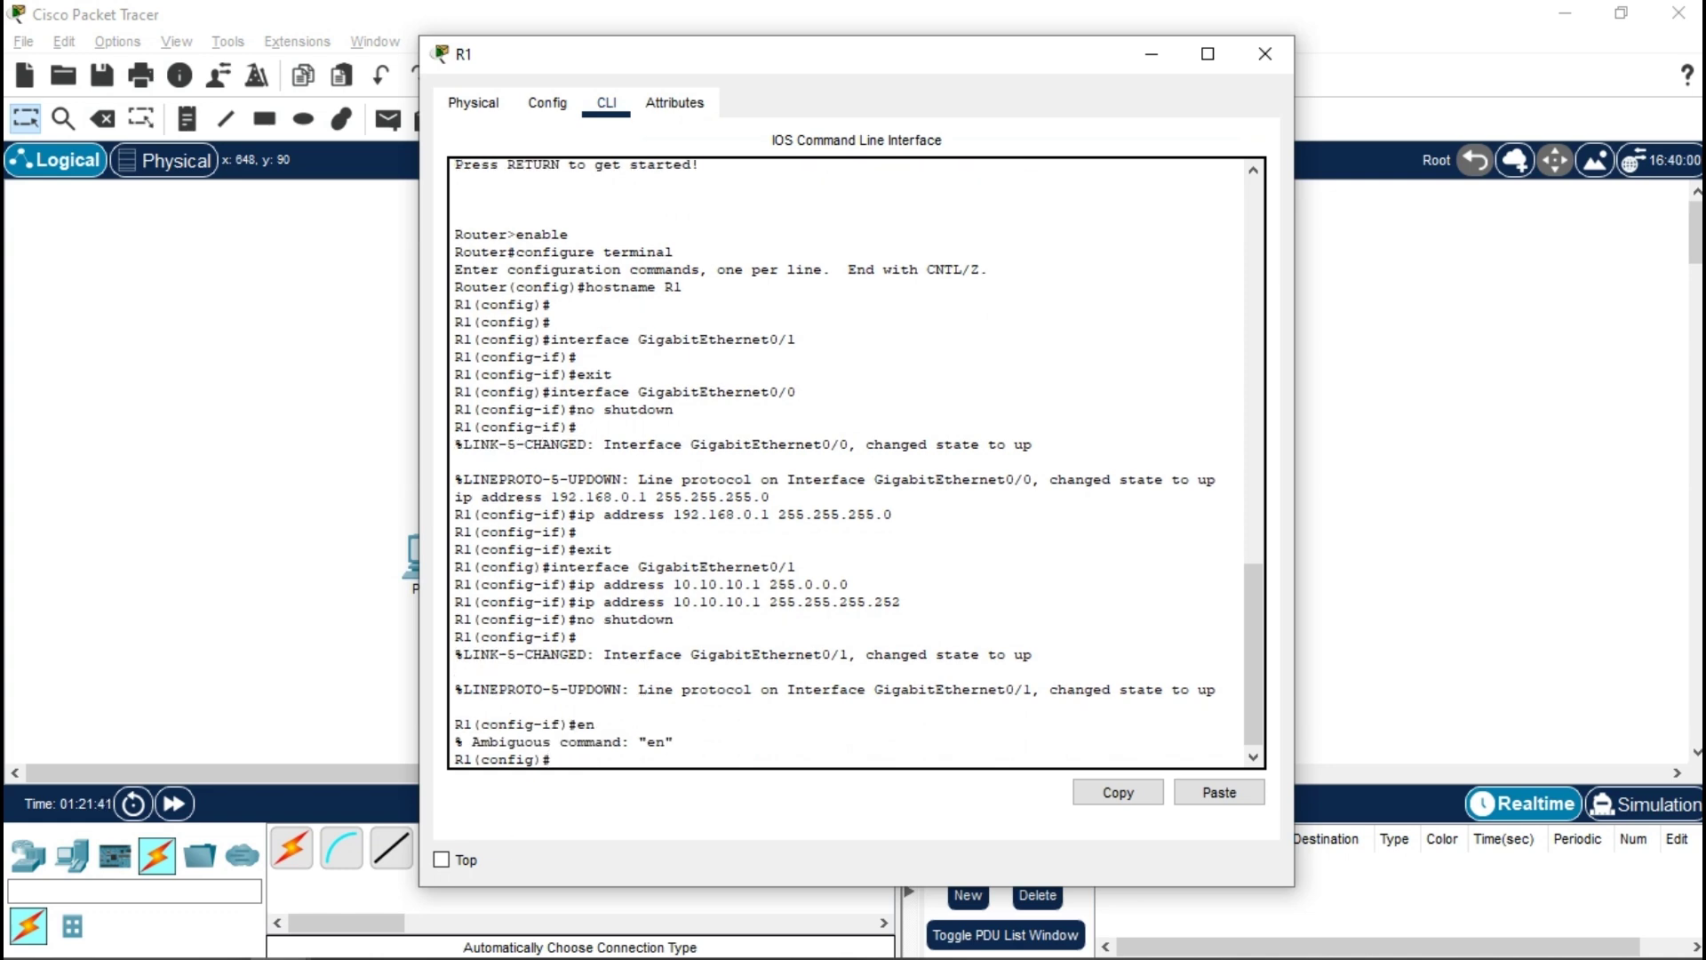
# - Paste the prepared password, local user, domain, RSA and SSH commands from Notepad into R1, then exit
pyautogui.moveTo(375, 915)
pyautogui.click(402, 948)
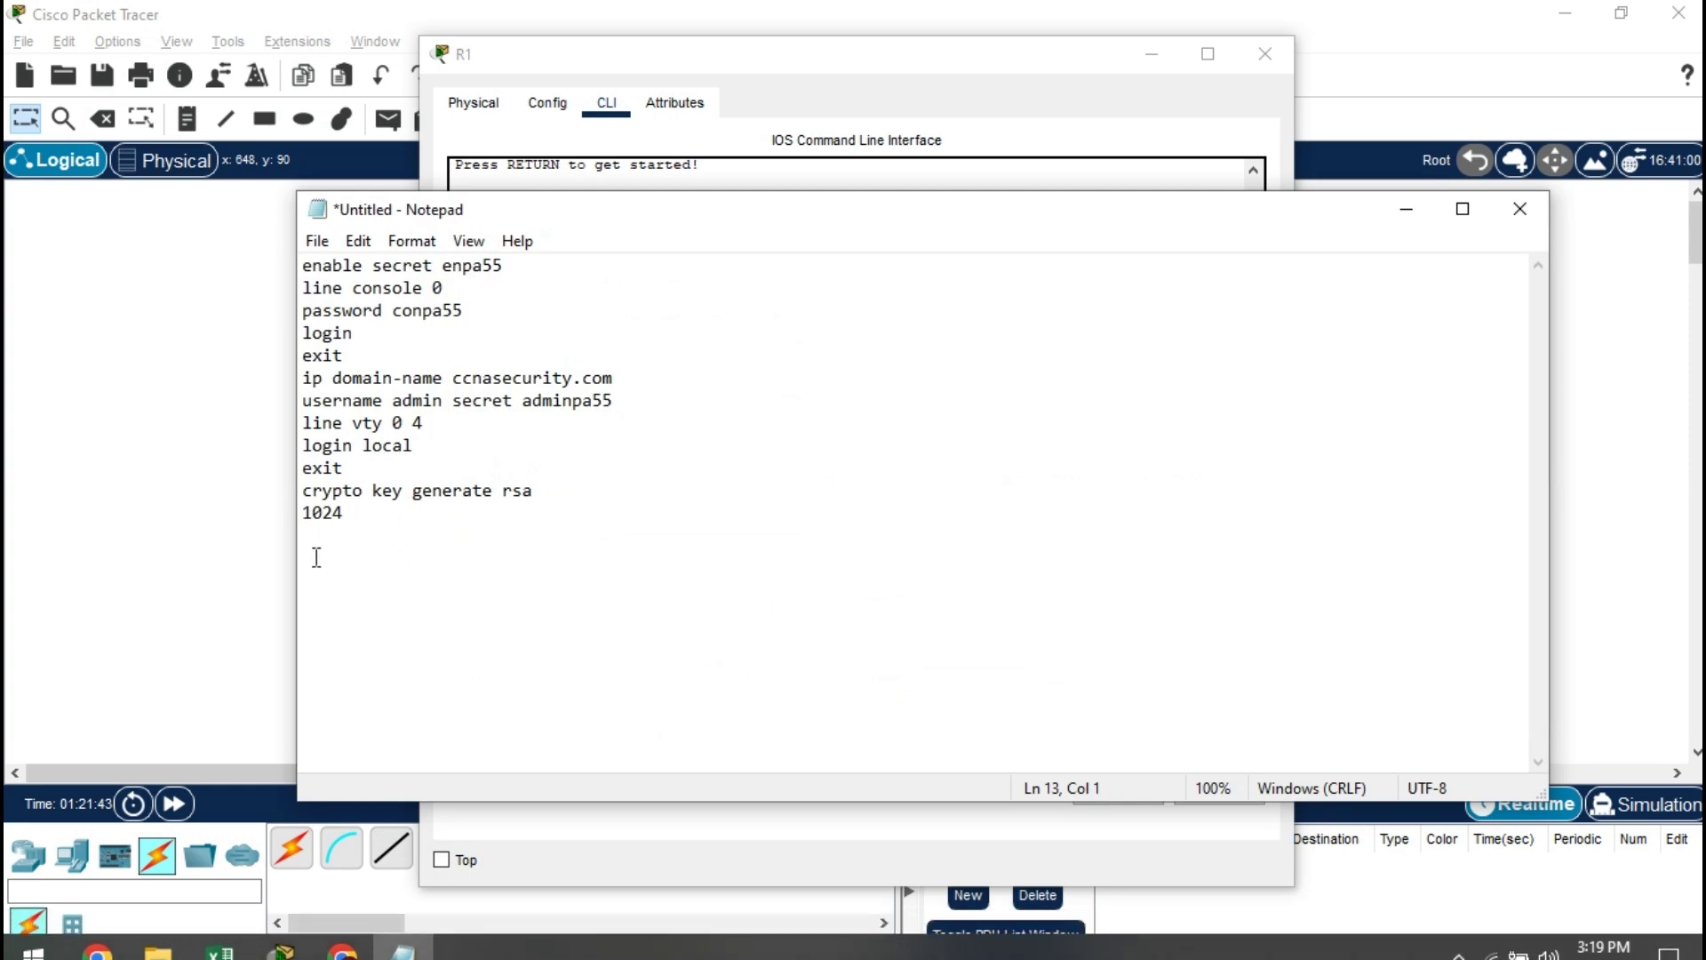
pyautogui.moveTo(317, 558); pyautogui.dragTo(283, 227)
pyautogui.hotkey('ctrl', 'c')
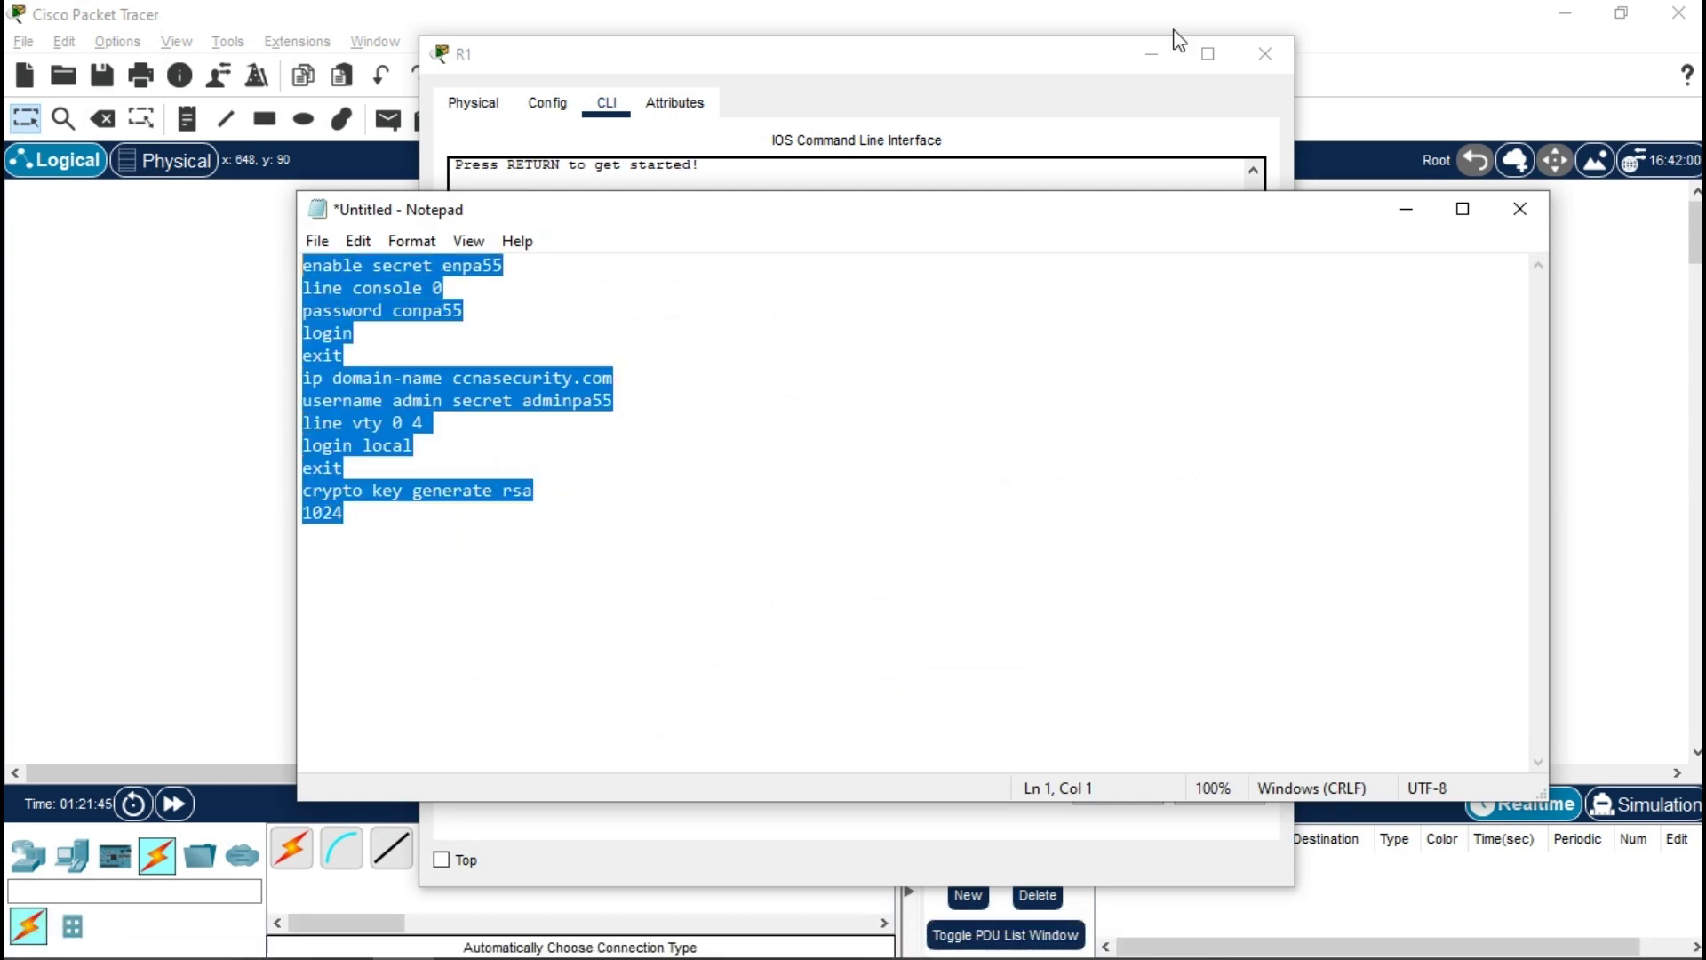
pyautogui.click(1406, 210)
pyautogui.rightClick(595, 623)
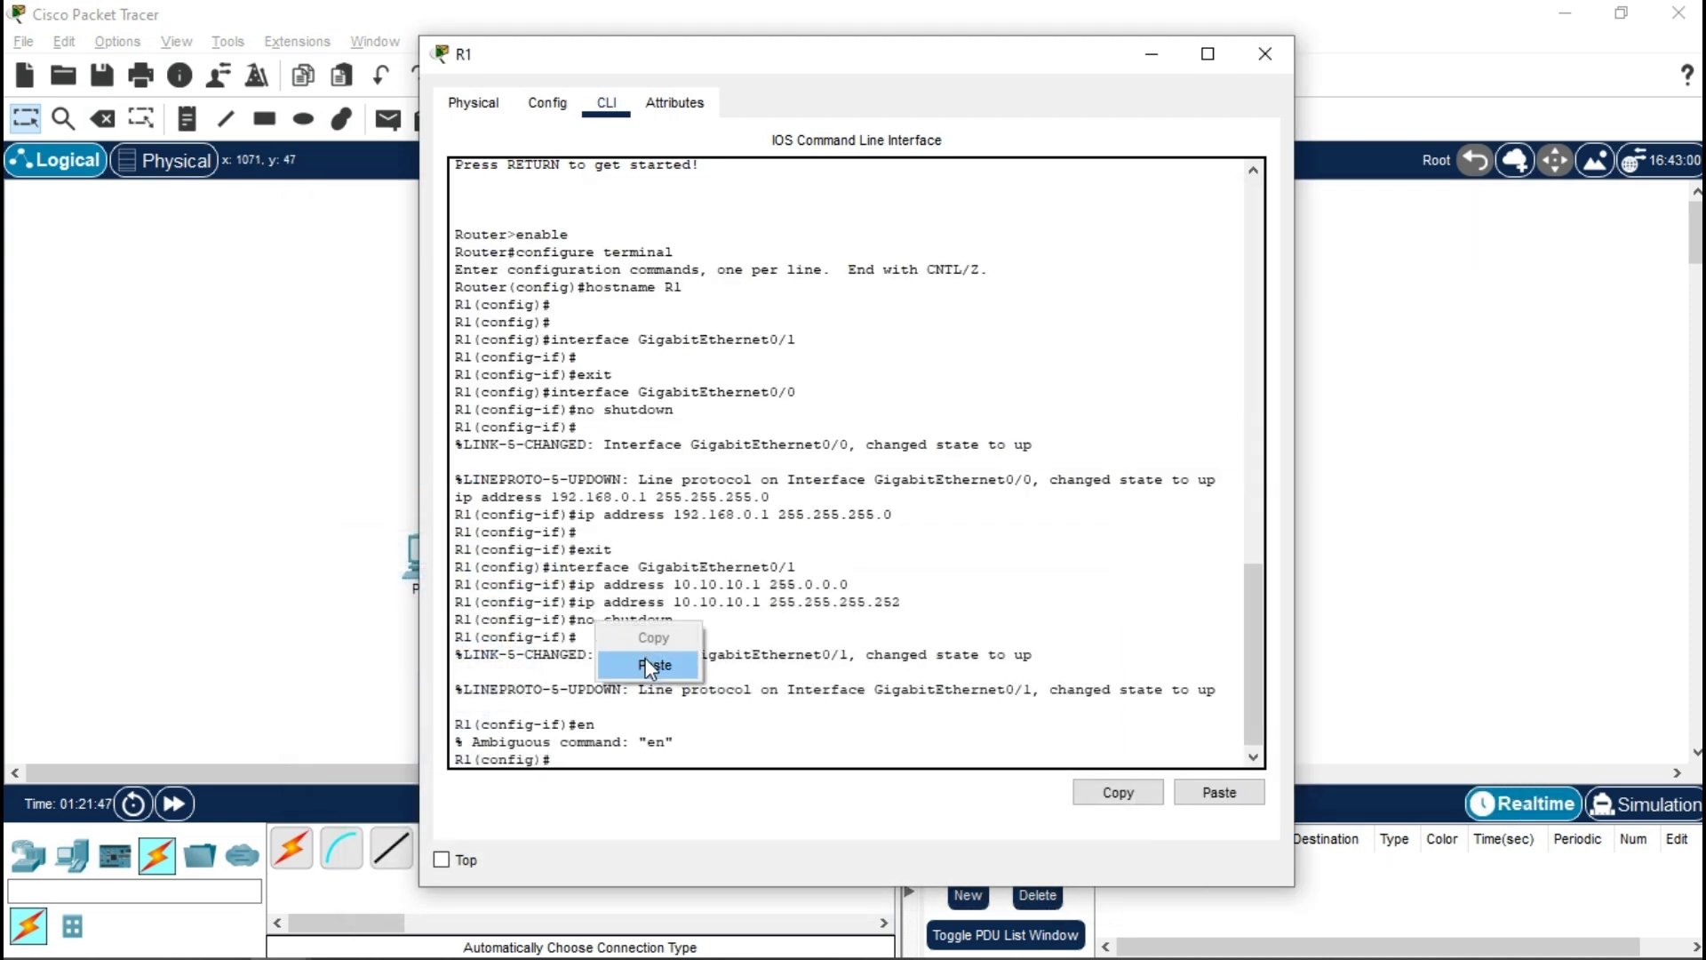
pyautogui.click(645, 665)
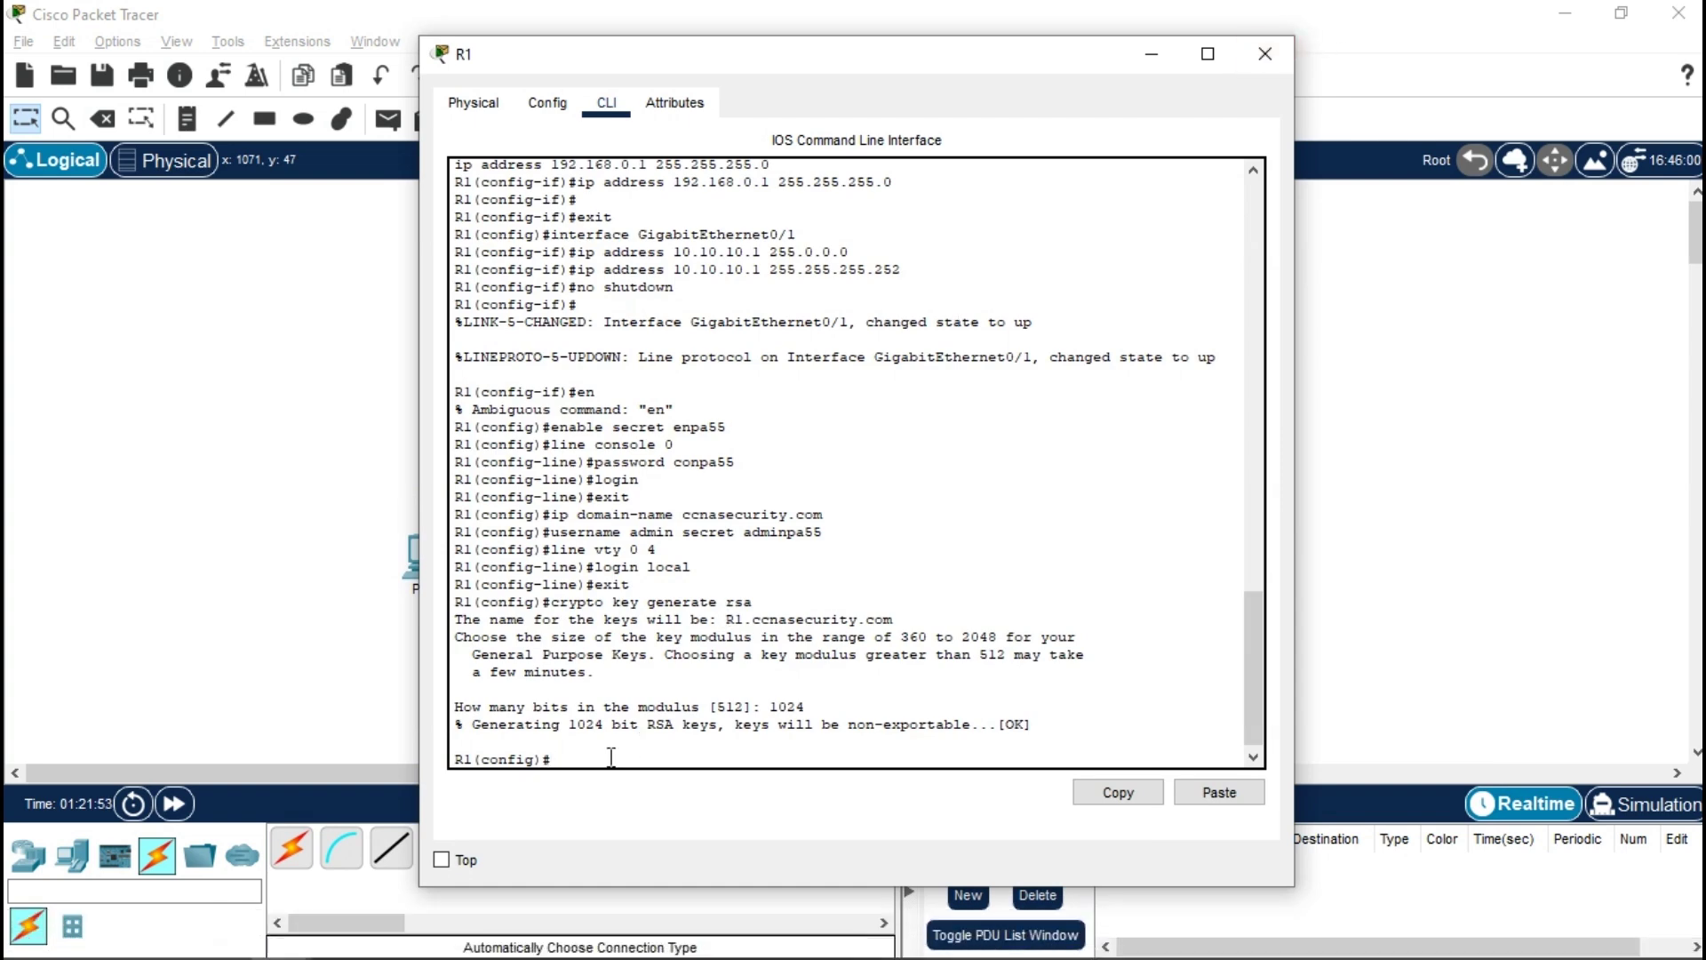
pyautogui.write('ex')
pyautogui.press('Return')
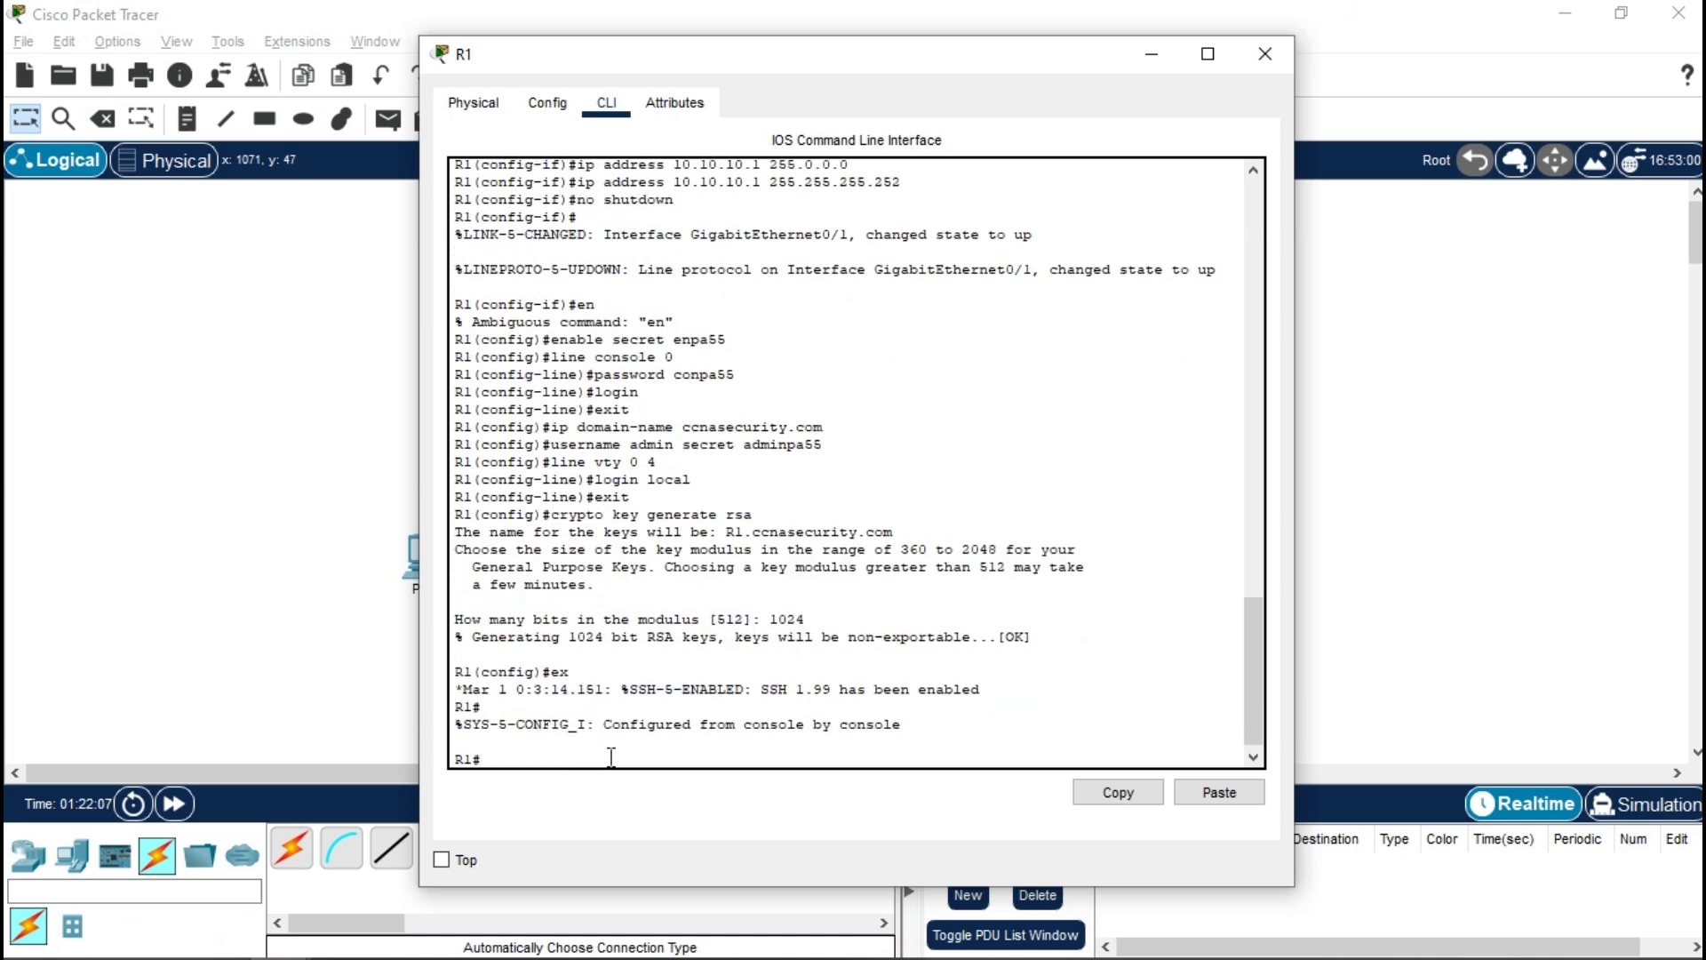
pyautogui.write('show version')
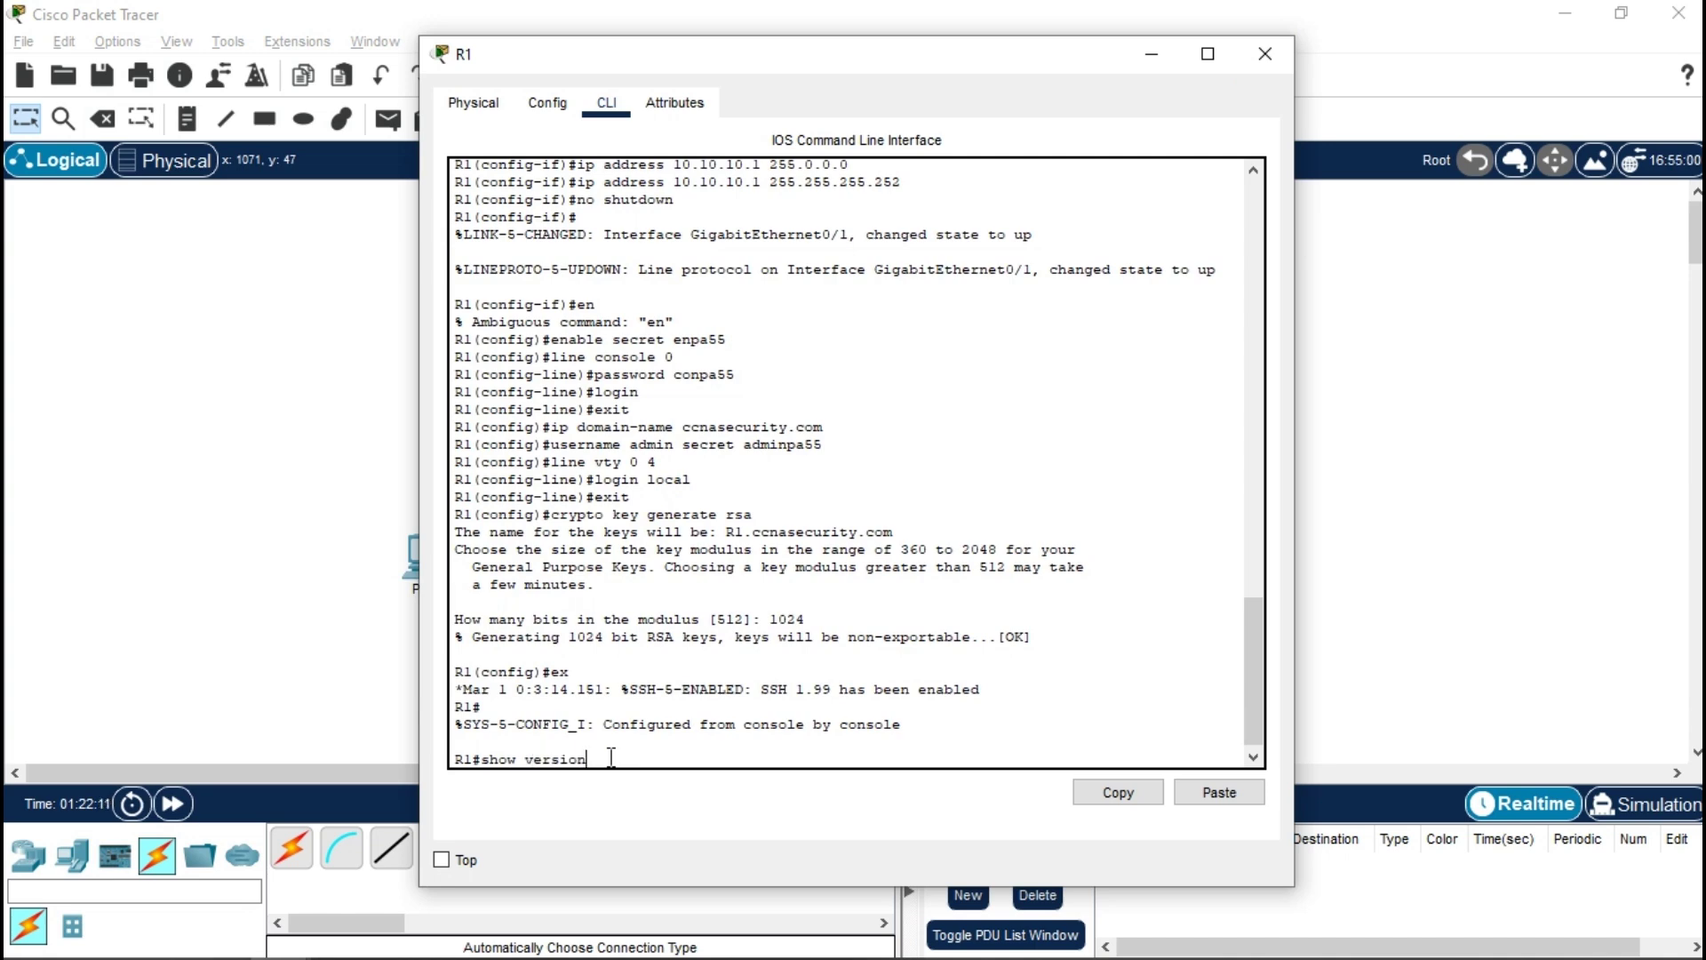
# - Run show version on R1 and confirm the security technology package license is None
pyautogui.press('Return')
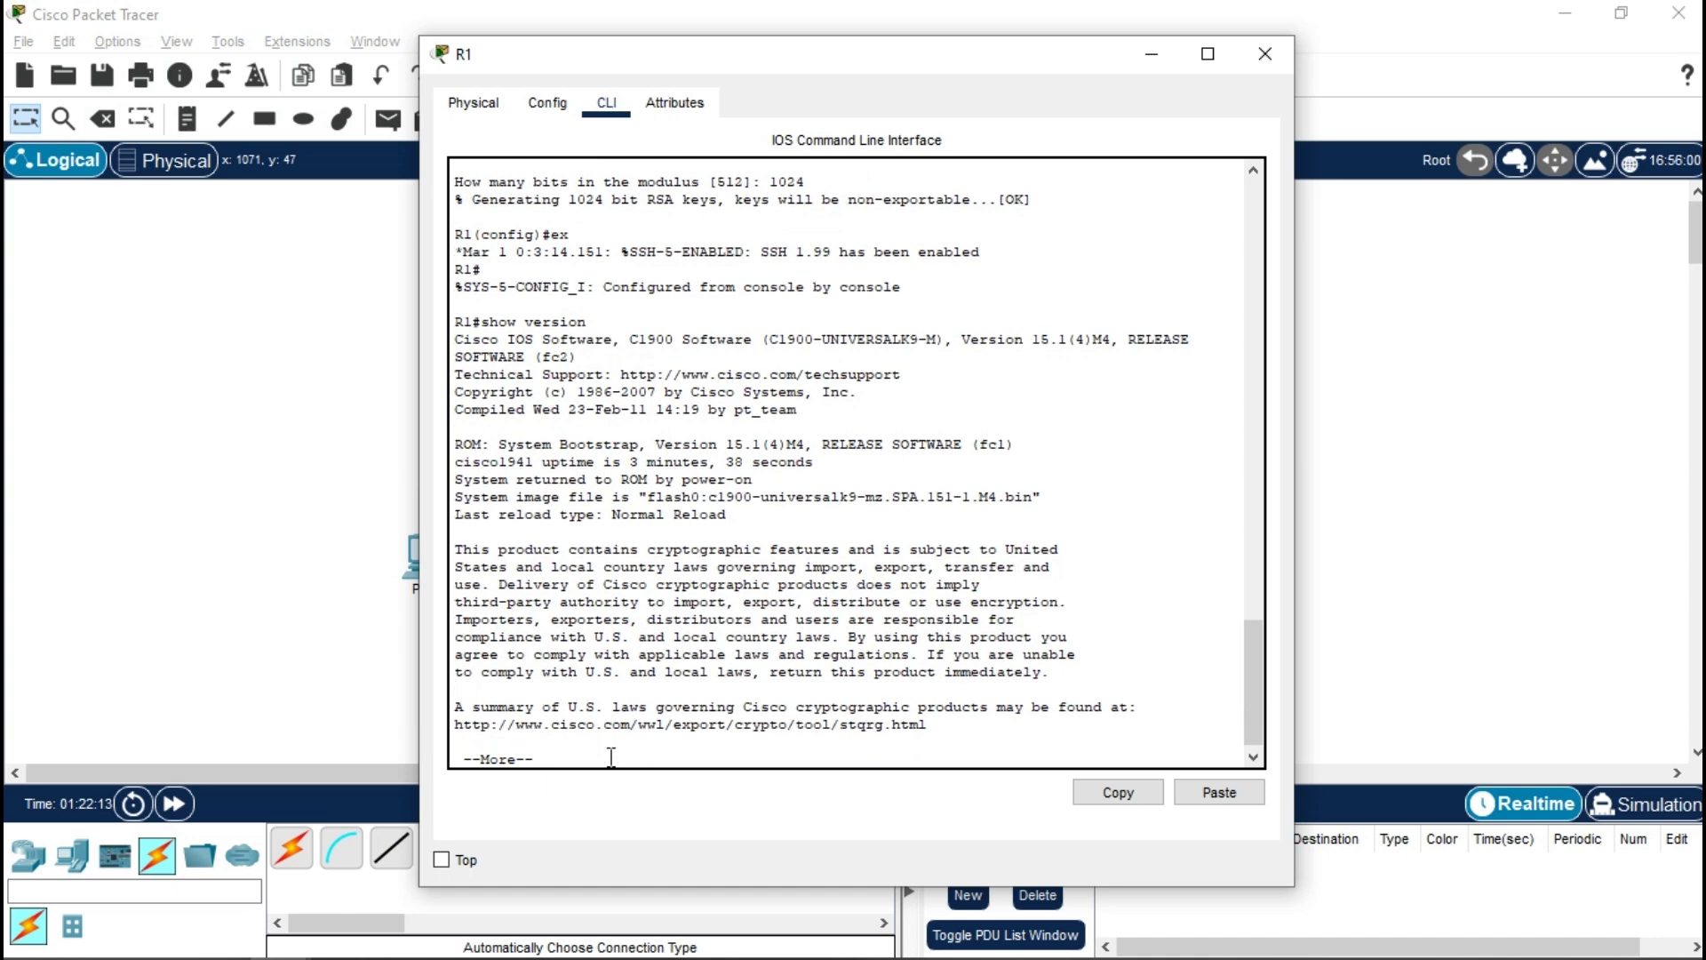
pyautogui.press('Return')
pyautogui.press('Return')
pyautogui.press('Return')
pyautogui.press('Return')
pyautogui.press('Return')
pyautogui.press('Return')
pyautogui.press('Return')
pyautogui.press('Return')
pyautogui.press('Return')
pyautogui.press('Return')
pyautogui.press('Return')
pyautogui.press('Return')
pyautogui.press('Return')
pyautogui.press('Return')
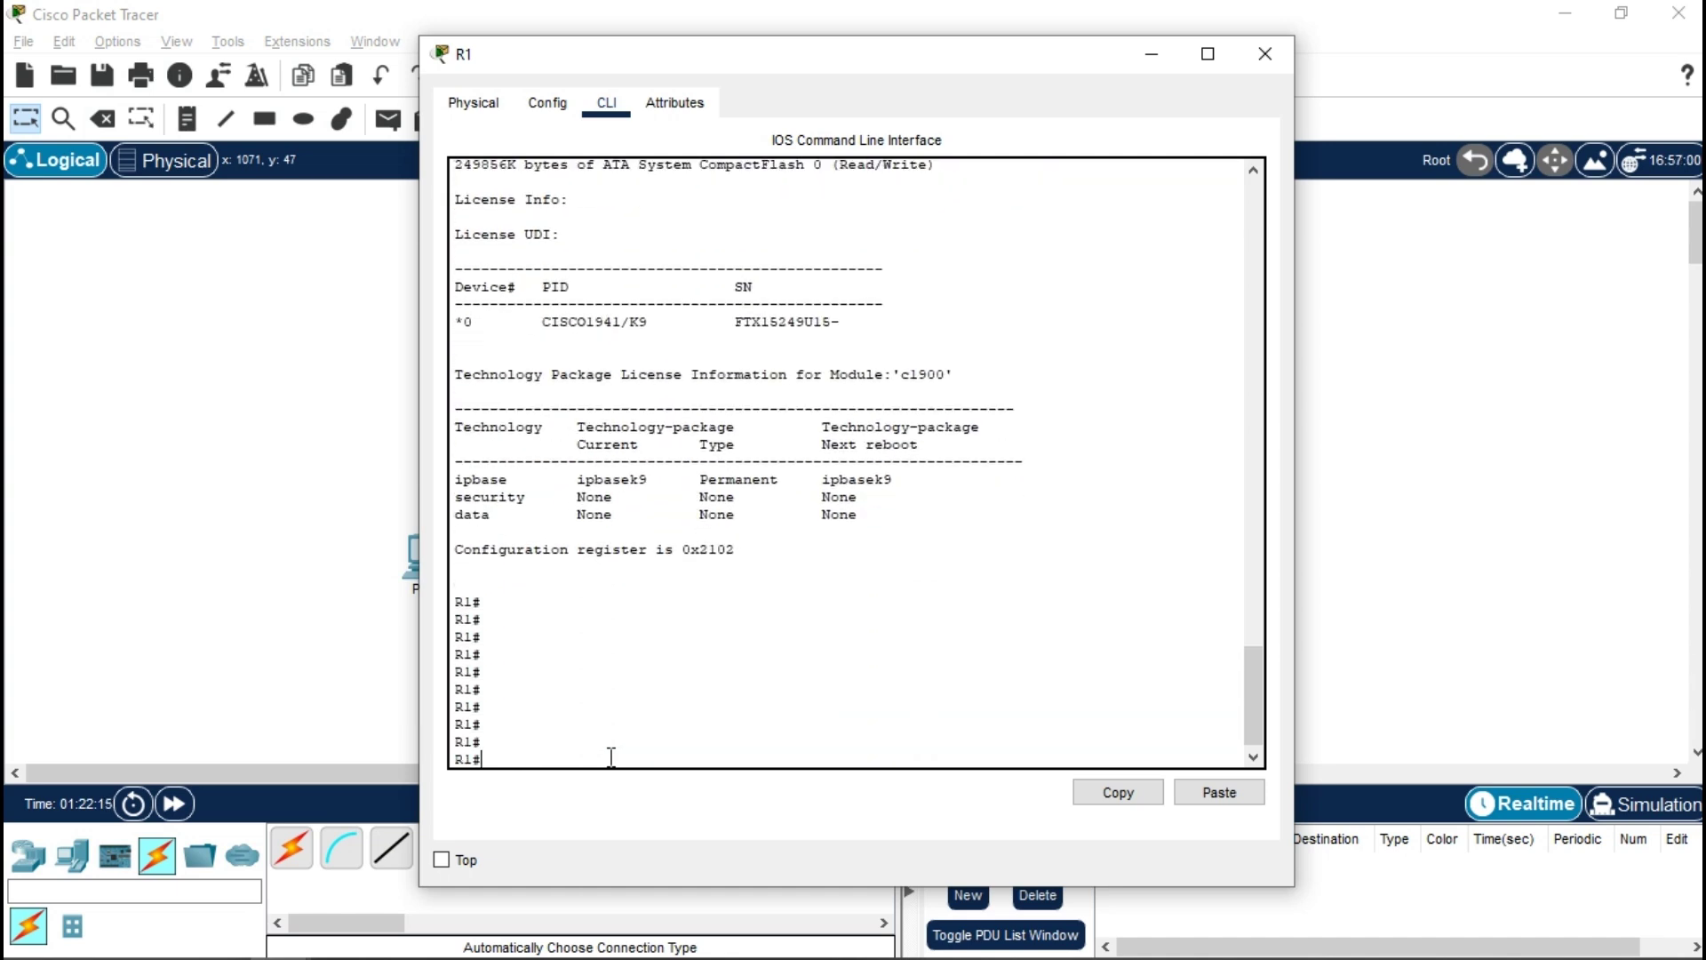
pyautogui.tripleClick(594, 497)
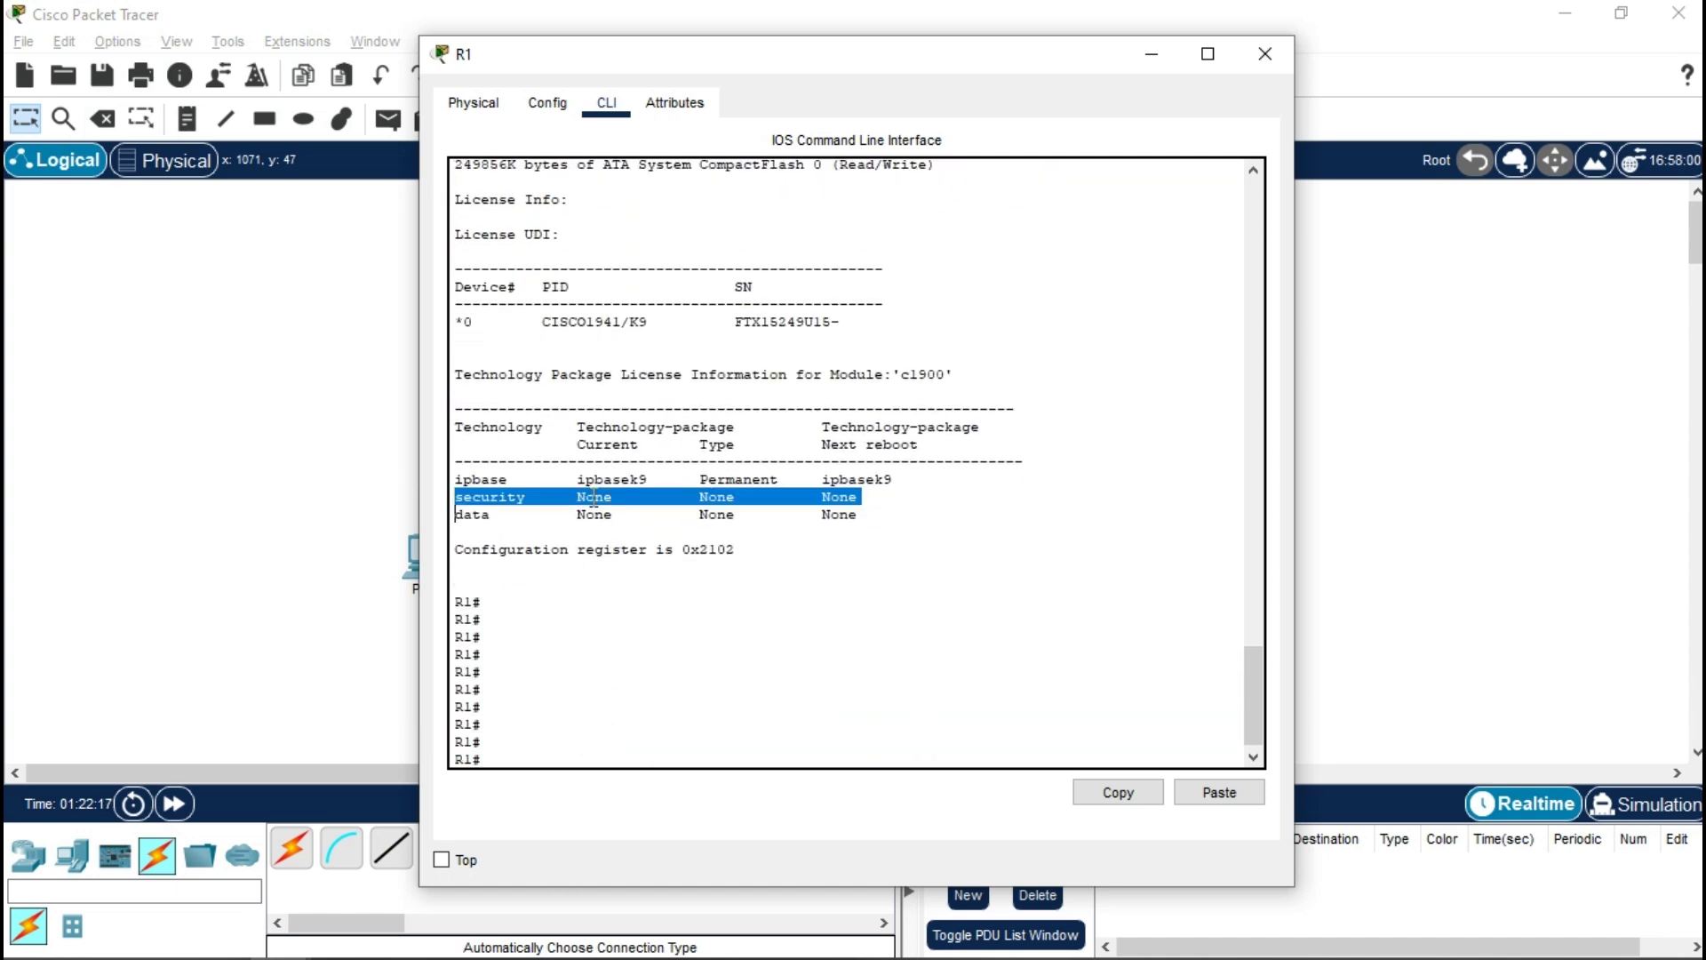
pyautogui.click(530, 705)
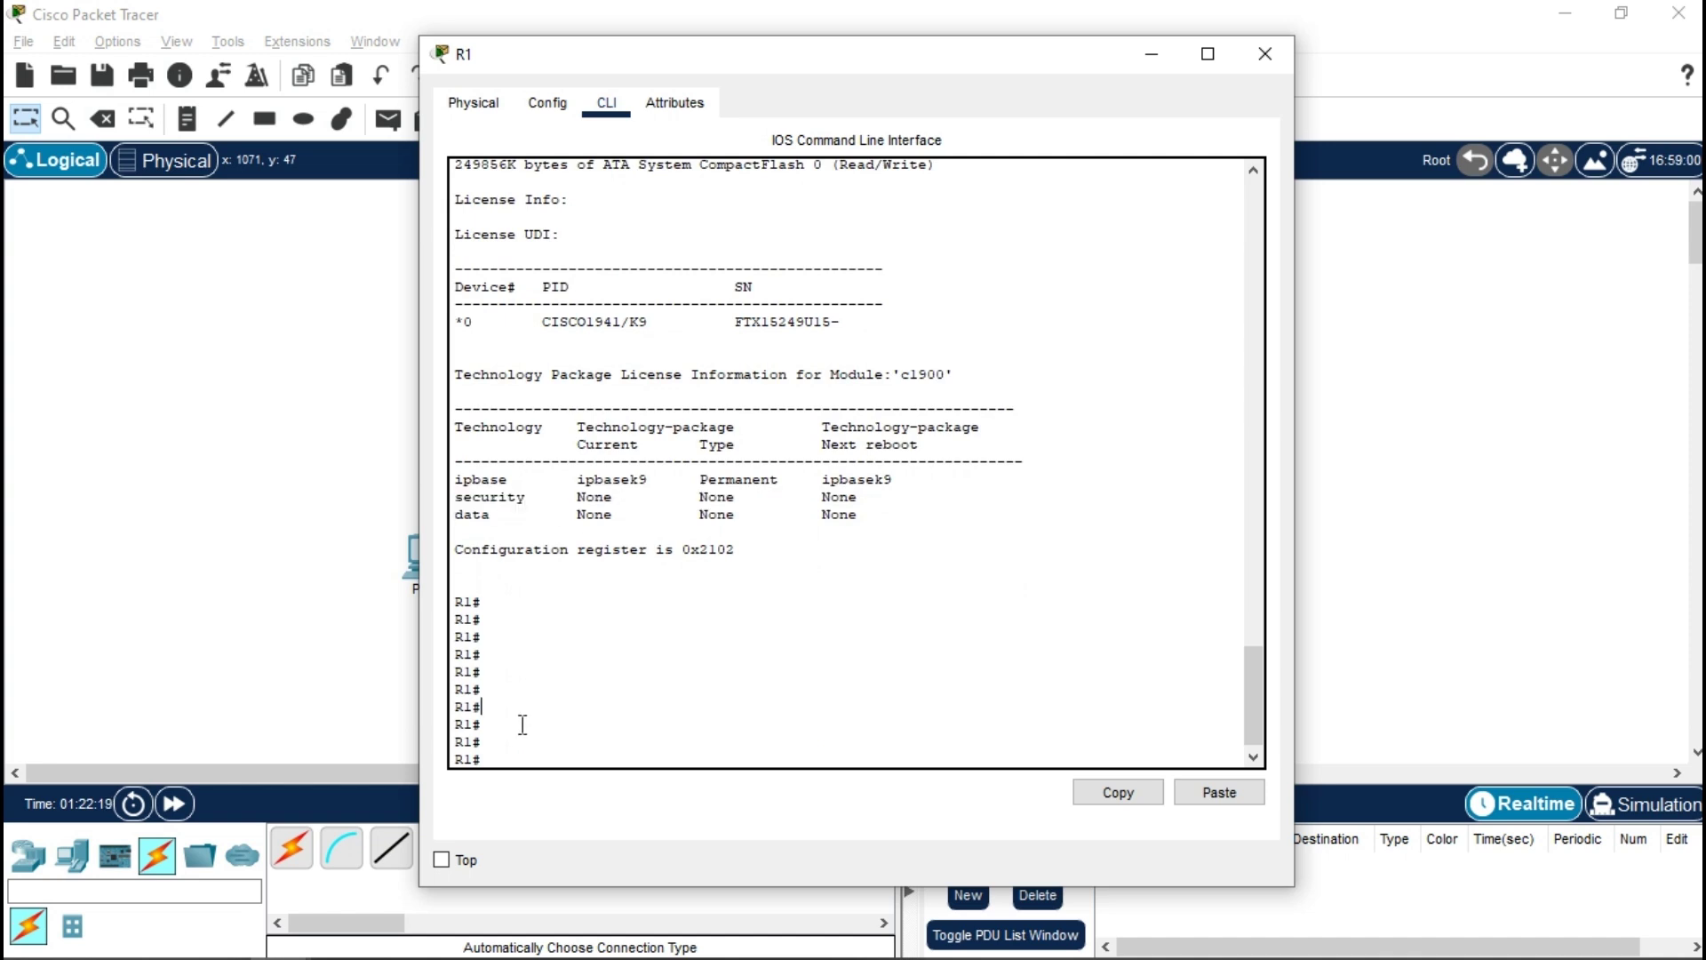
pyautogui.write('conf t')
# - In global config, run license boot module c1900 technology-package securityk9 and accept the agreement
pyautogui.press('Tab')
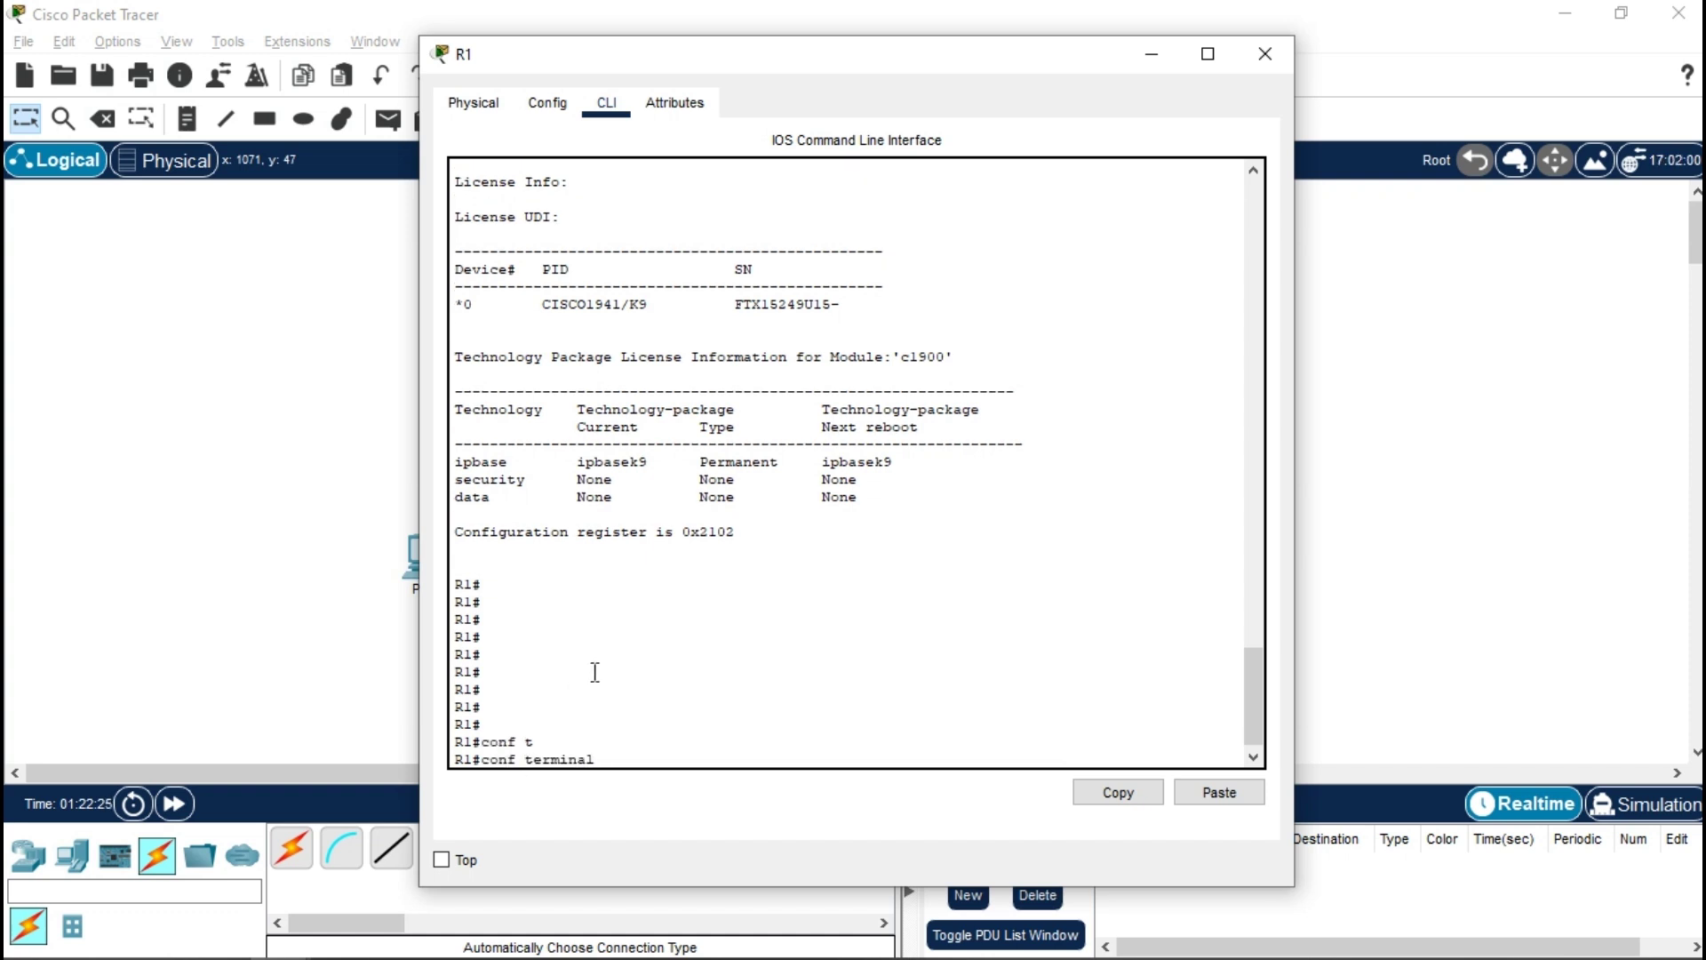
pyautogui.press('Return')
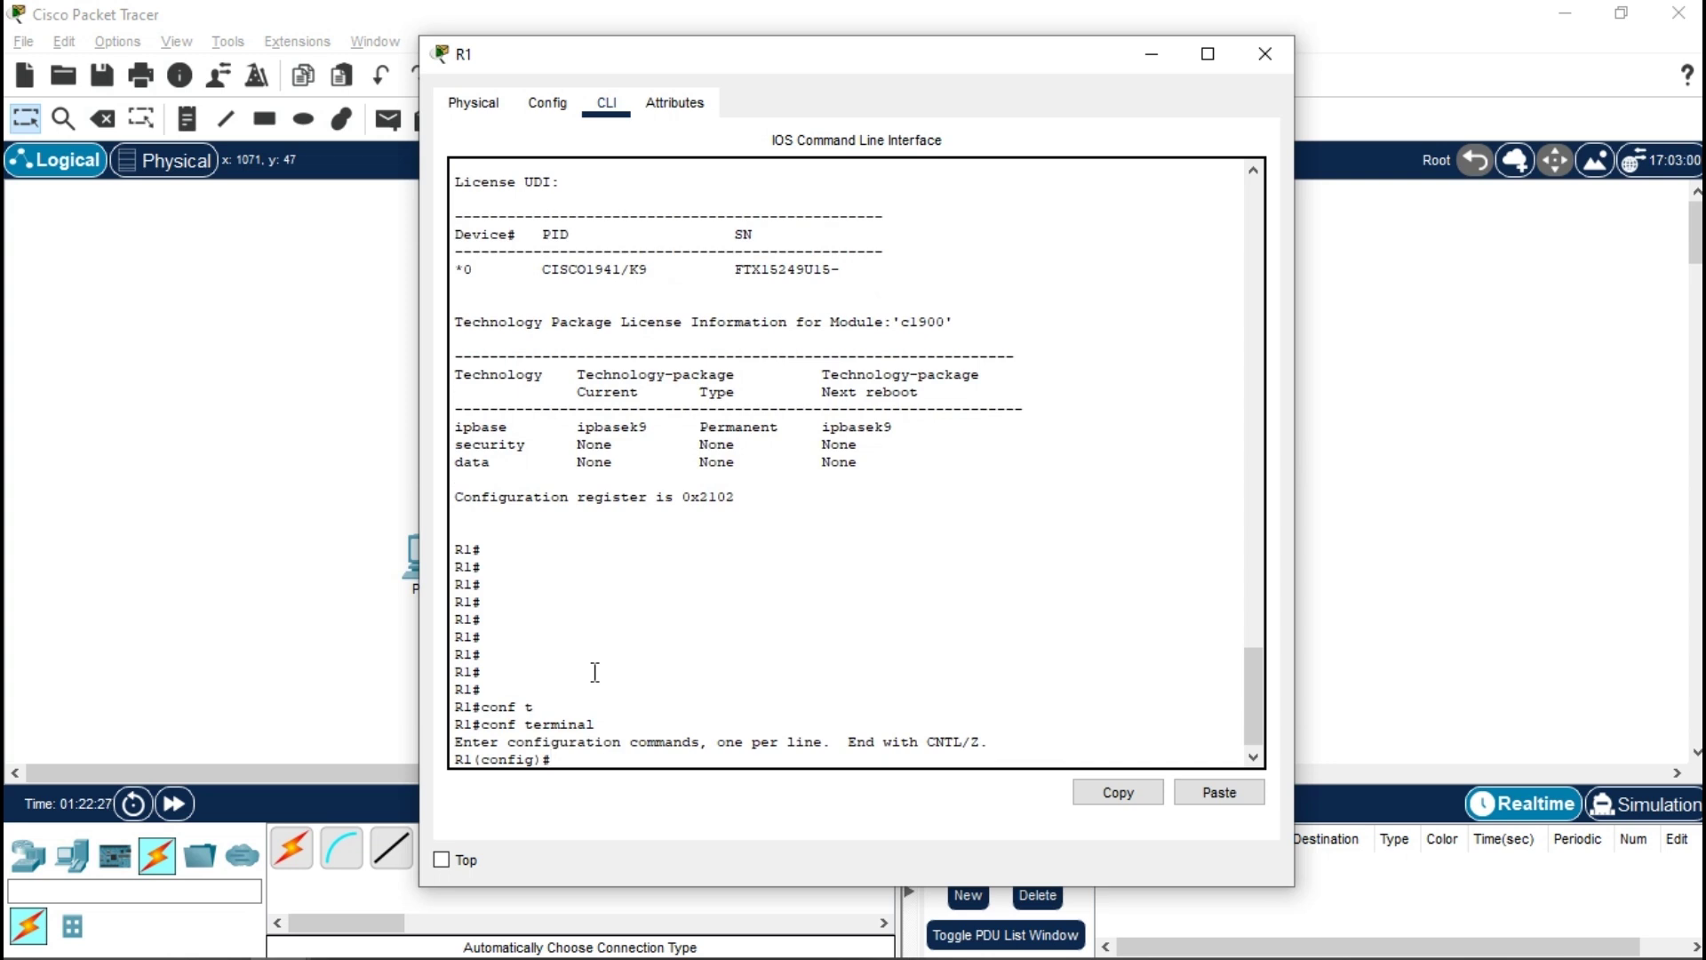
pyautogui.write('li')
pyautogui.write('n')
pyautogui.press('Tab')
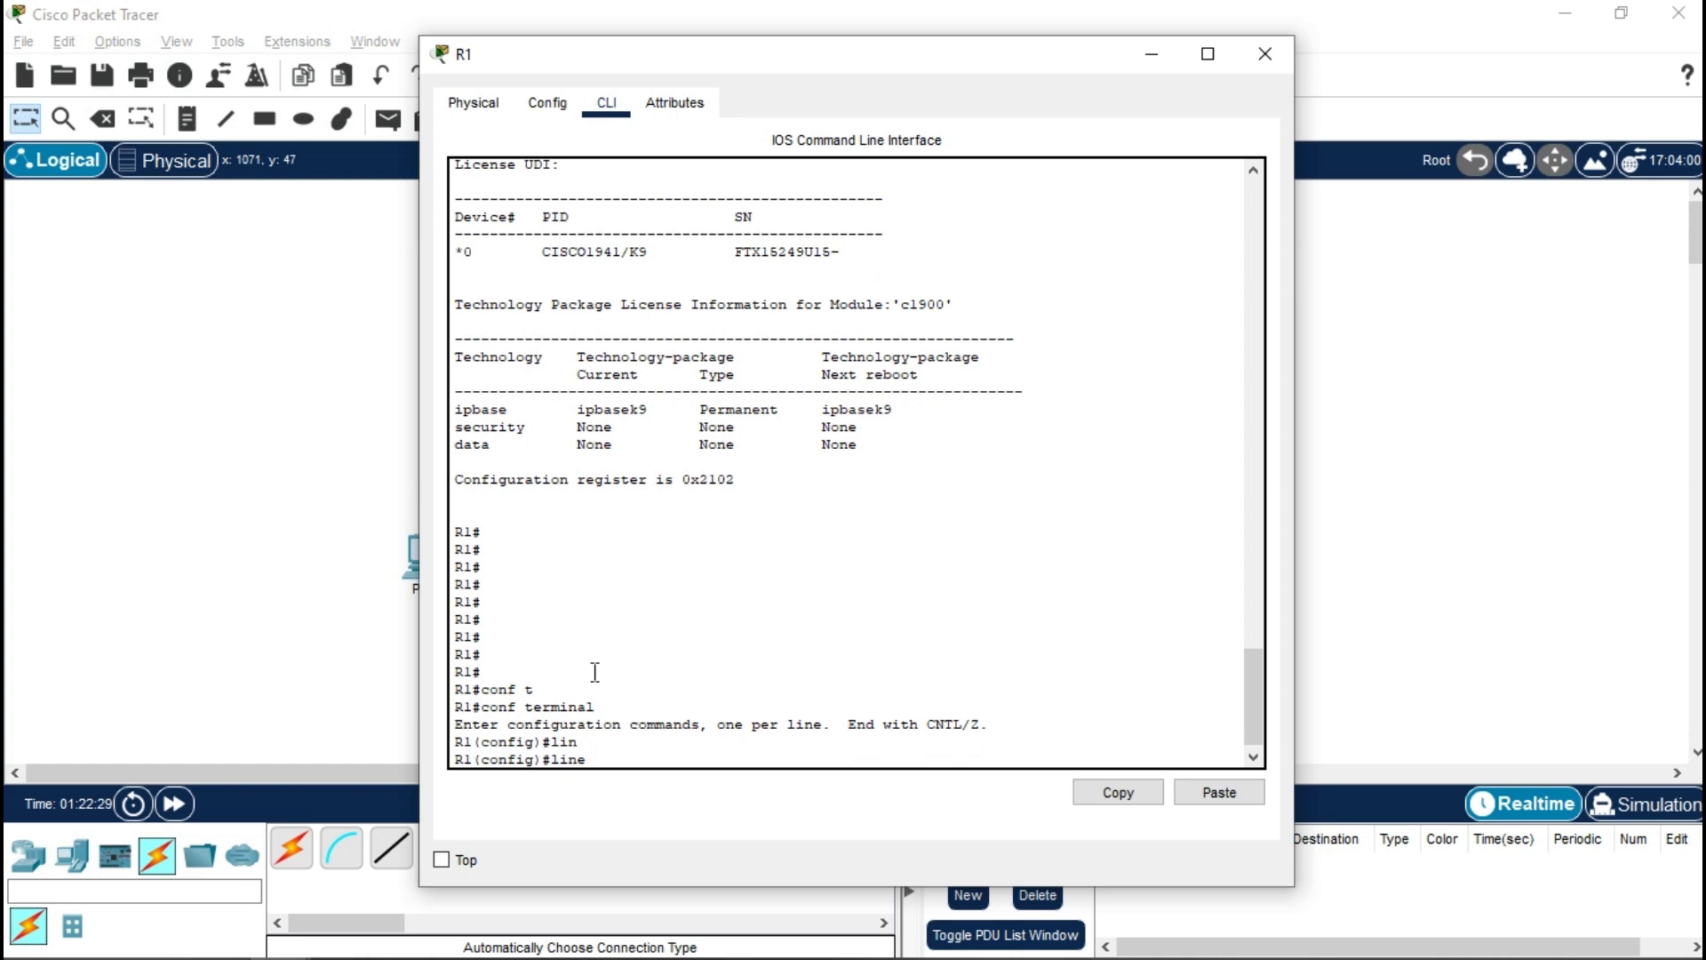
pyautogui.press('BackSpace')
pyautogui.press('BackSpace')
pyautogui.press('BackSpace')
pyautogui.write('ic')
pyautogui.press('Tab')
pyautogui.write('b')
pyautogui.press('Tab')
pyautogui.write('m')
pyautogui.press('Tab')
pyautogui.write('c')
pyautogui.press('Tab')
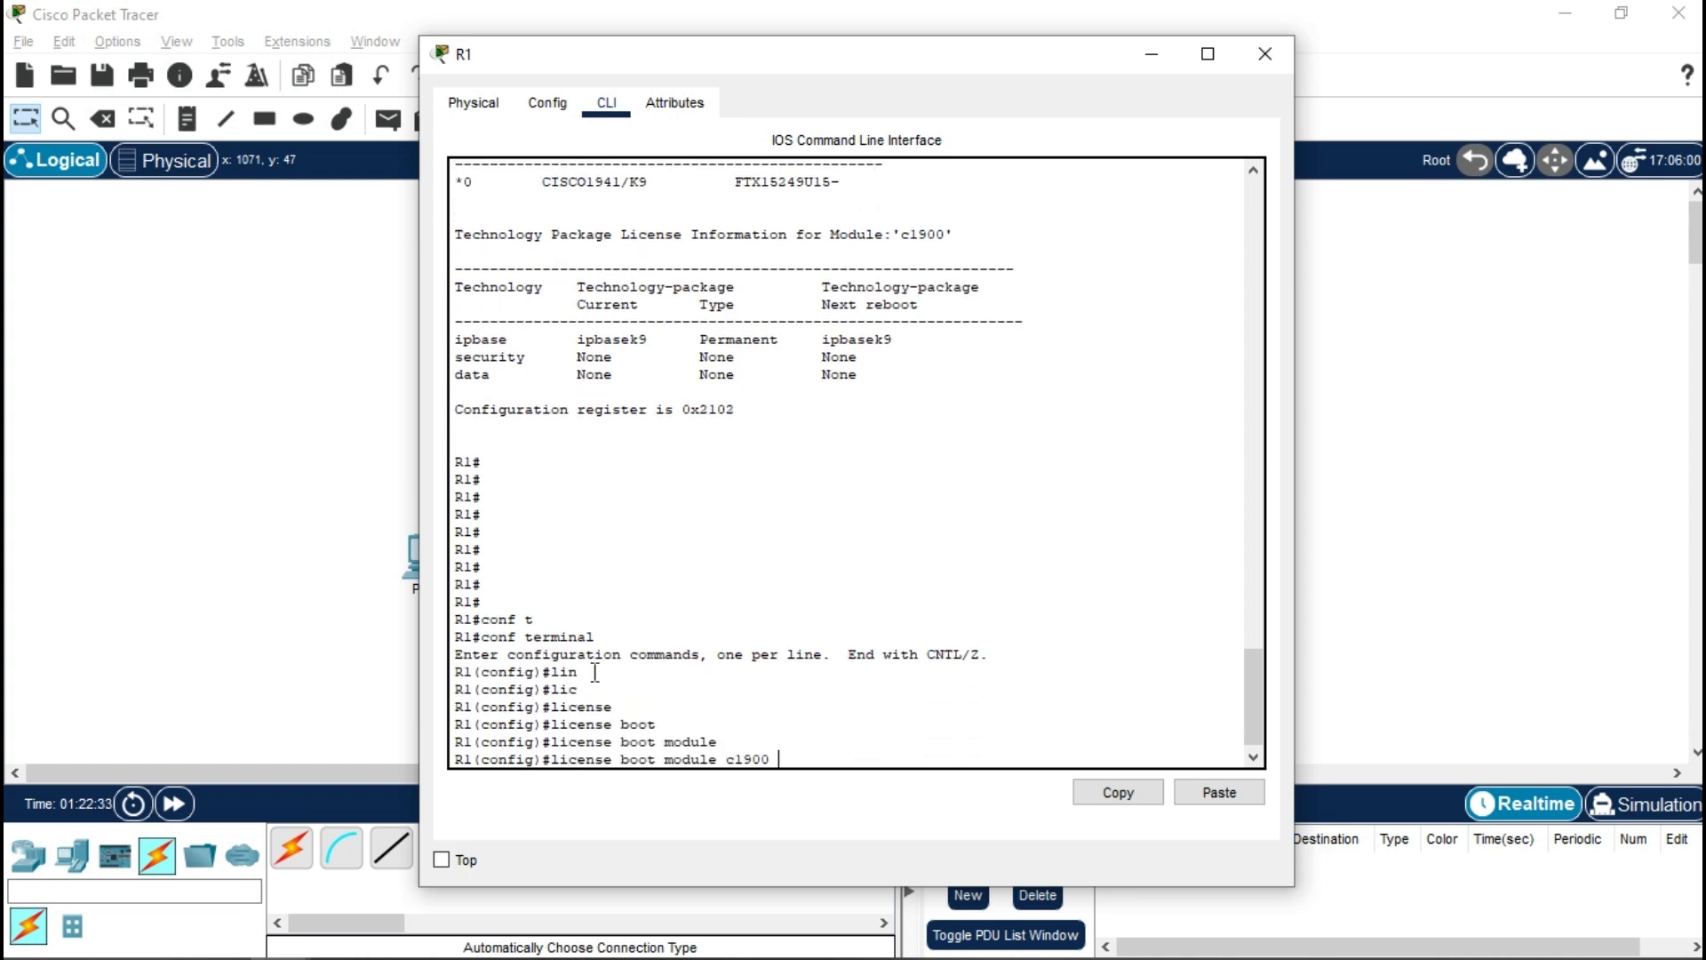
pyautogui.press('t')
pyautogui.press('Tab')
pyautogui.write('securityk9')
pyautogui.press('Return')
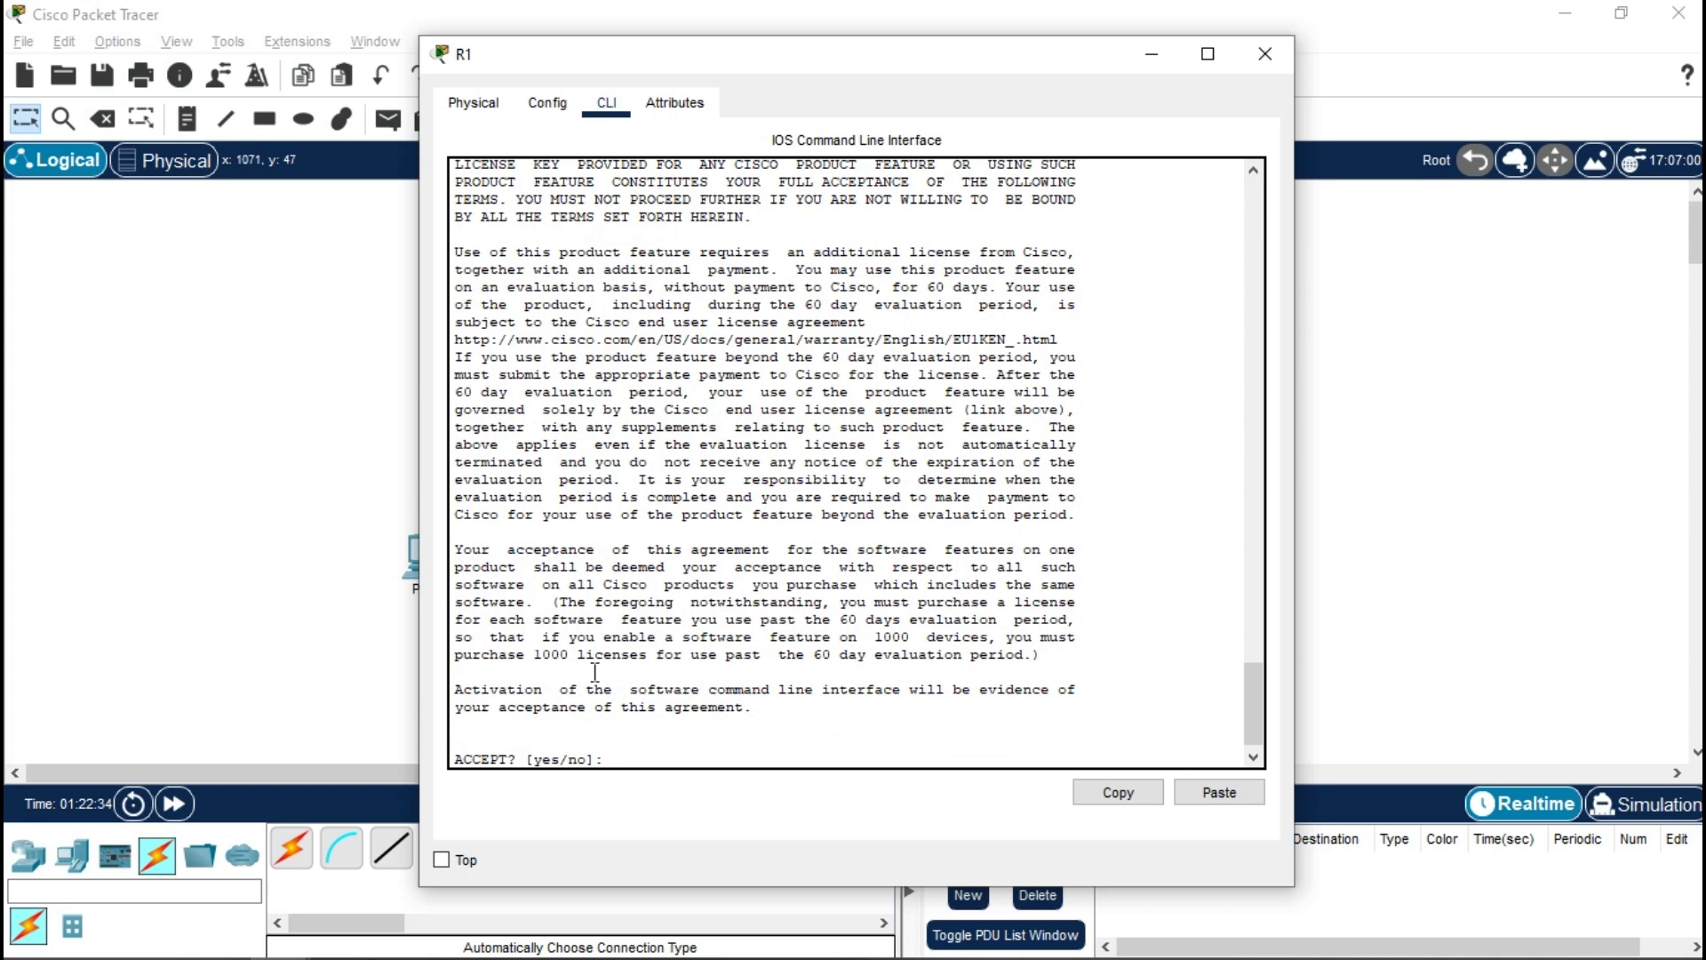
pyautogui.write('y')
pyautogui.press('Return')
# - Reload R1 saving the configuration, then log in at the console and enter en
pyautogui.write('ex')
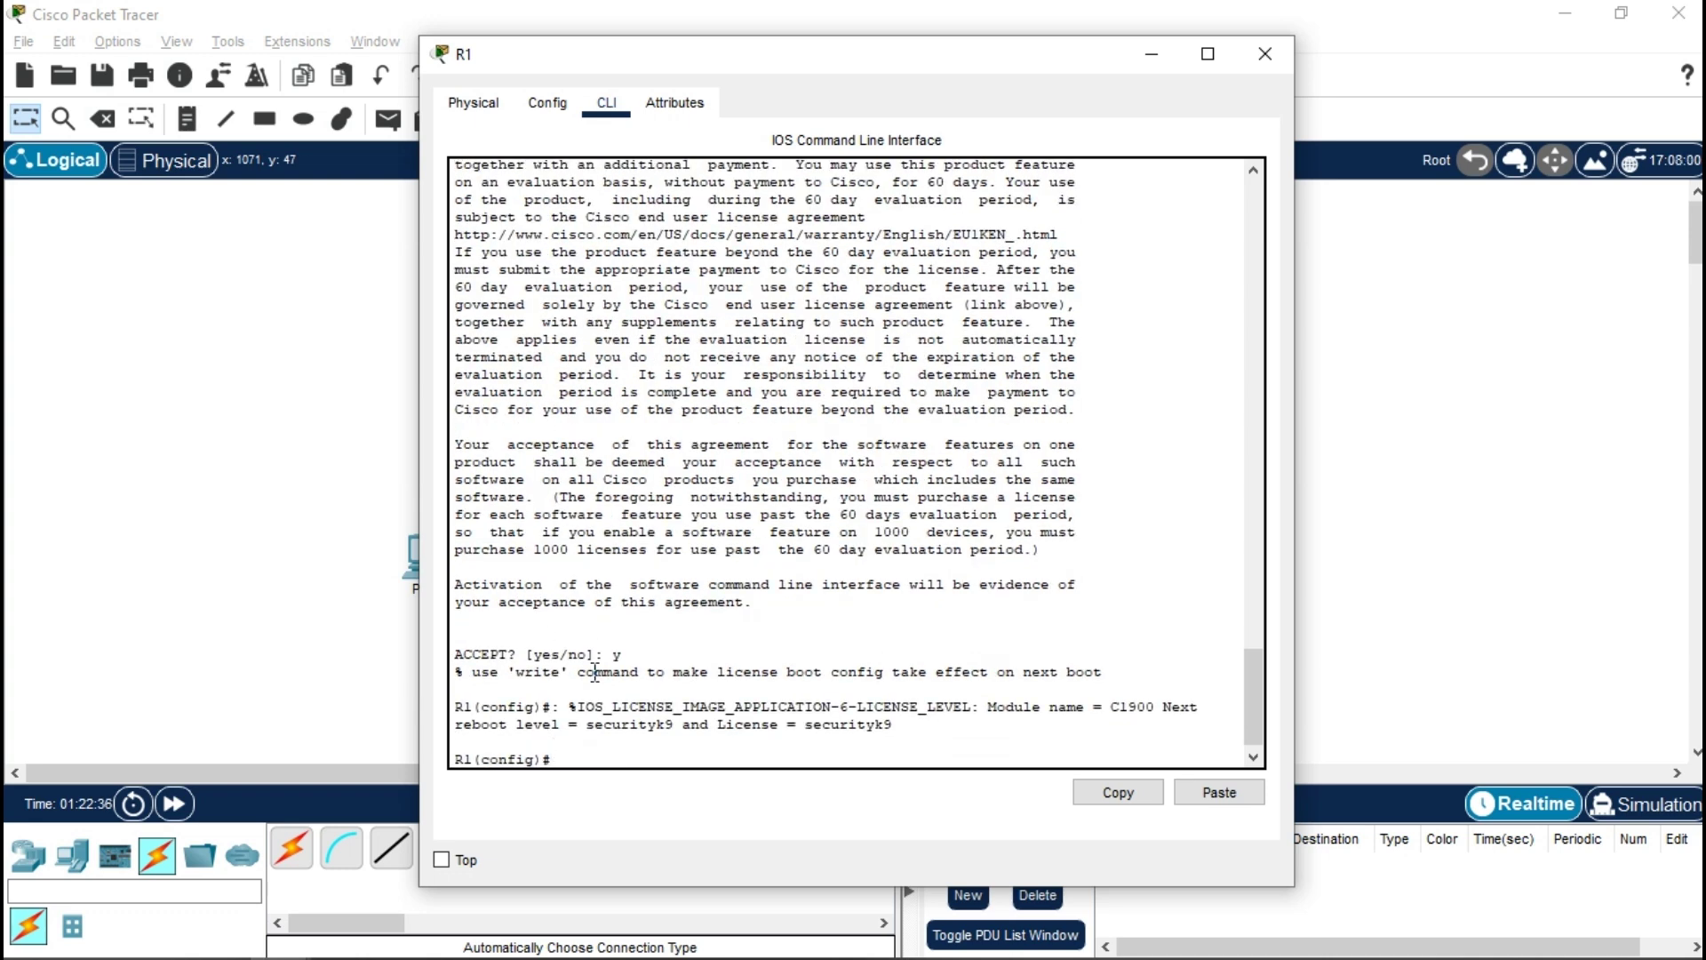
pyautogui.press('Return')
pyautogui.write('re')
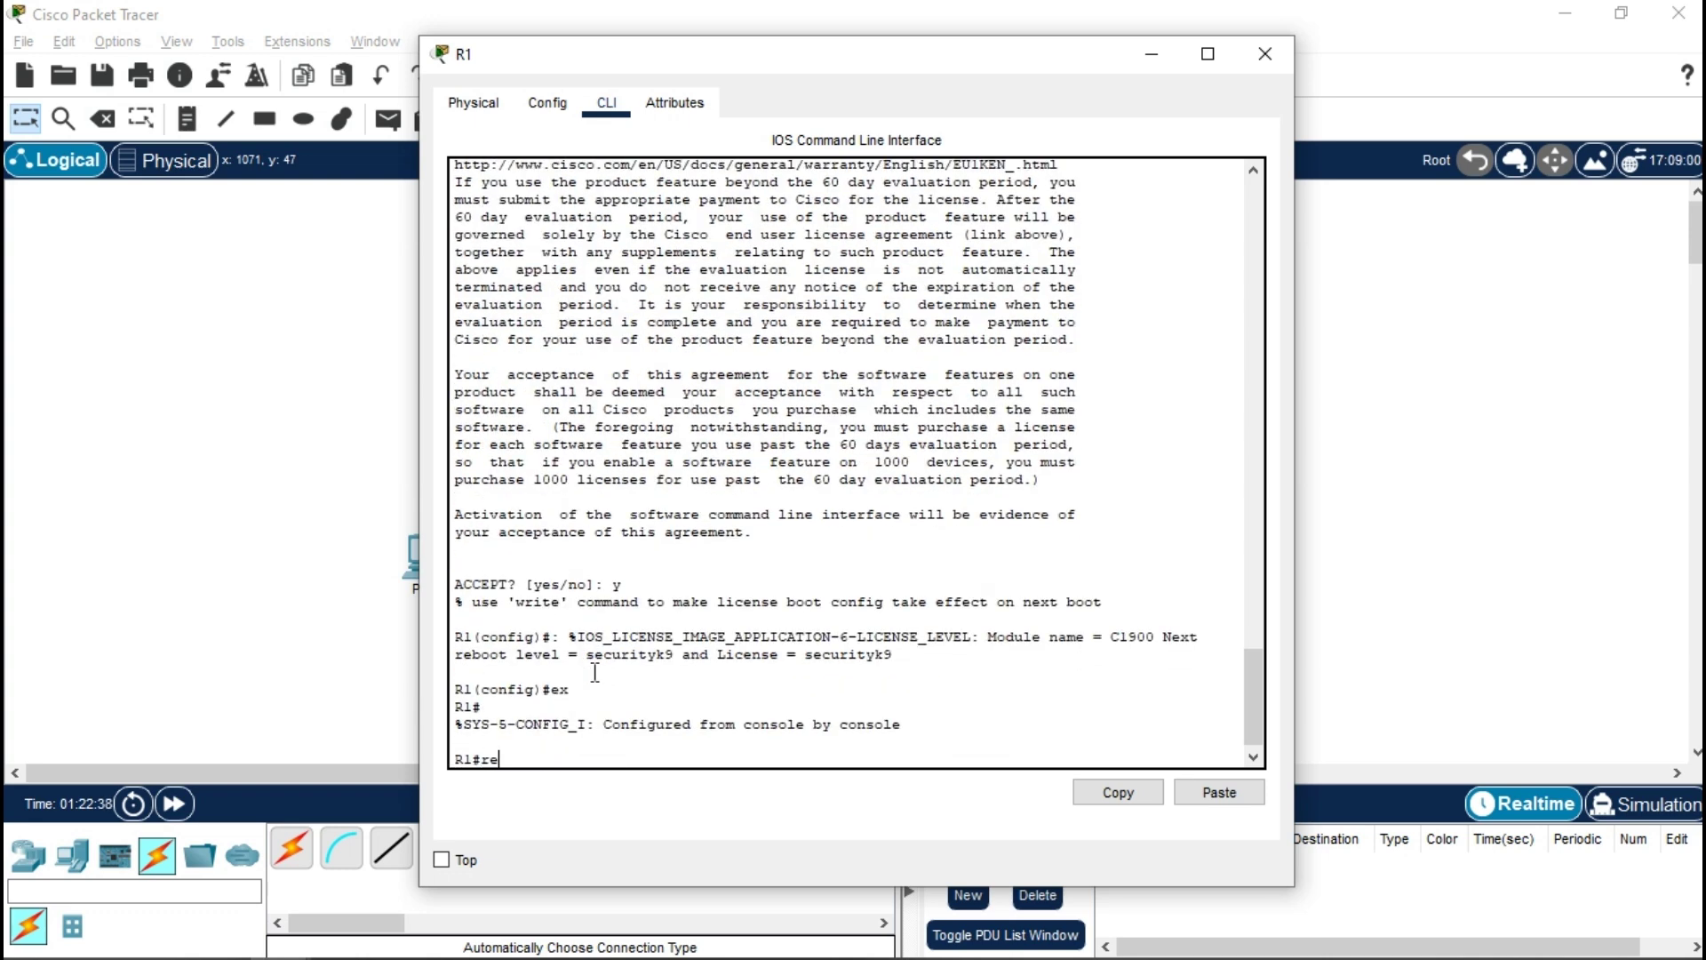
pyautogui.write('load')
pyautogui.press('Return')
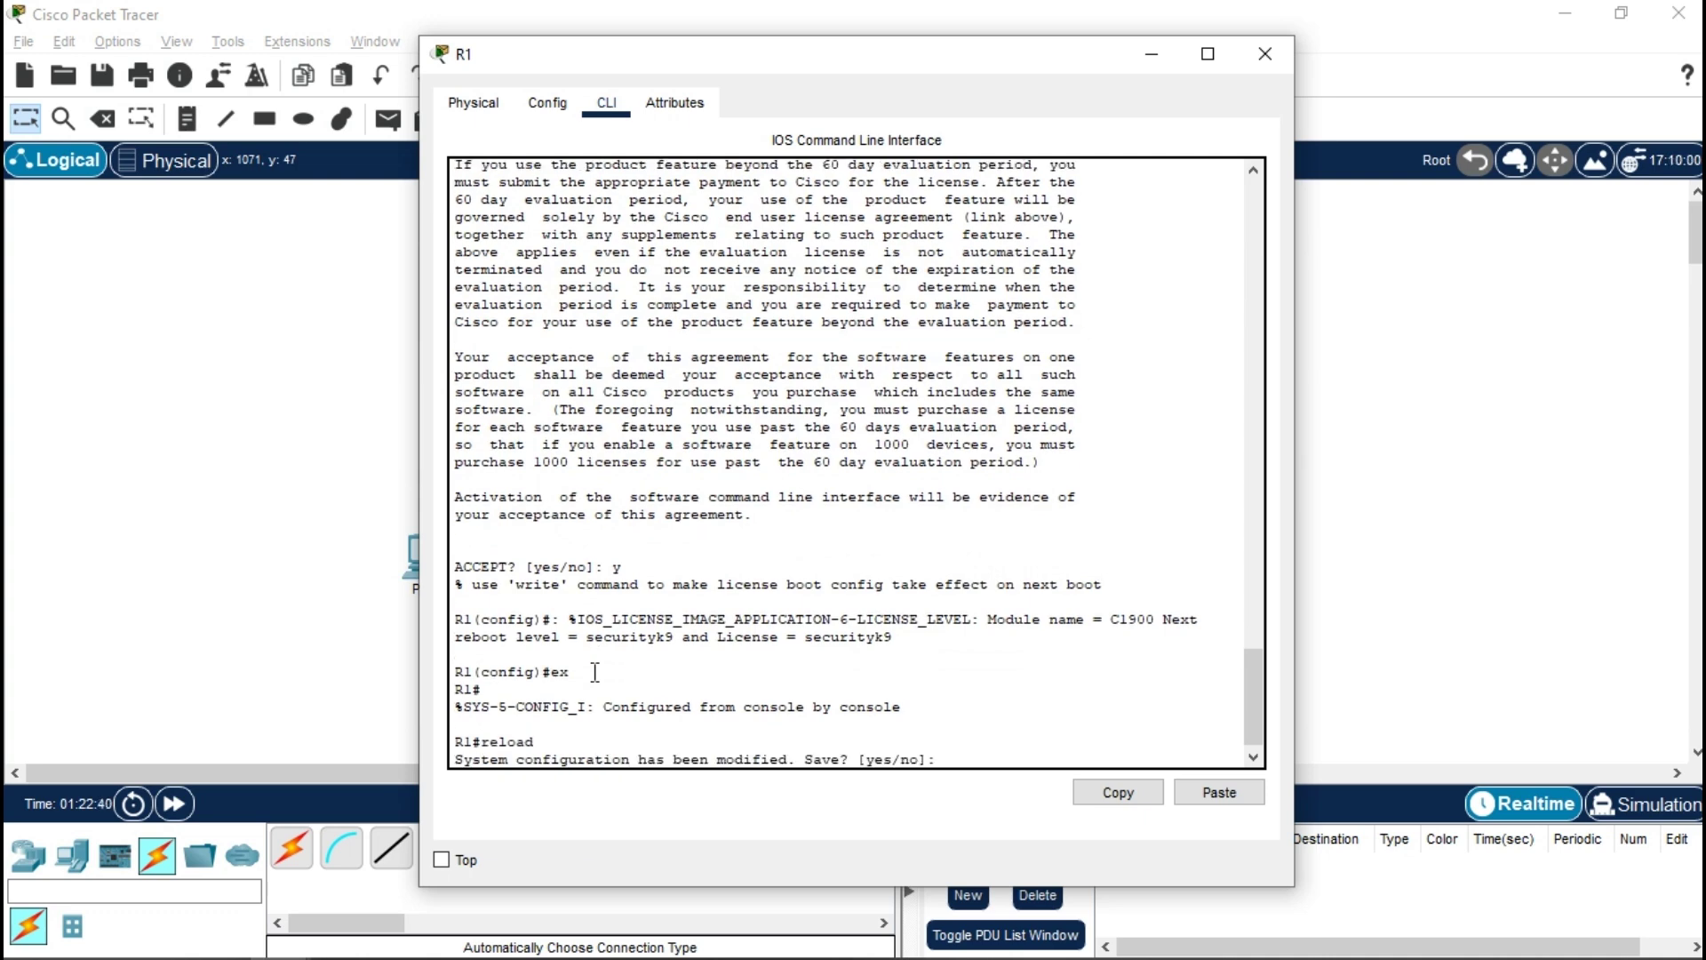
pyautogui.write('y')
pyautogui.press('Return')
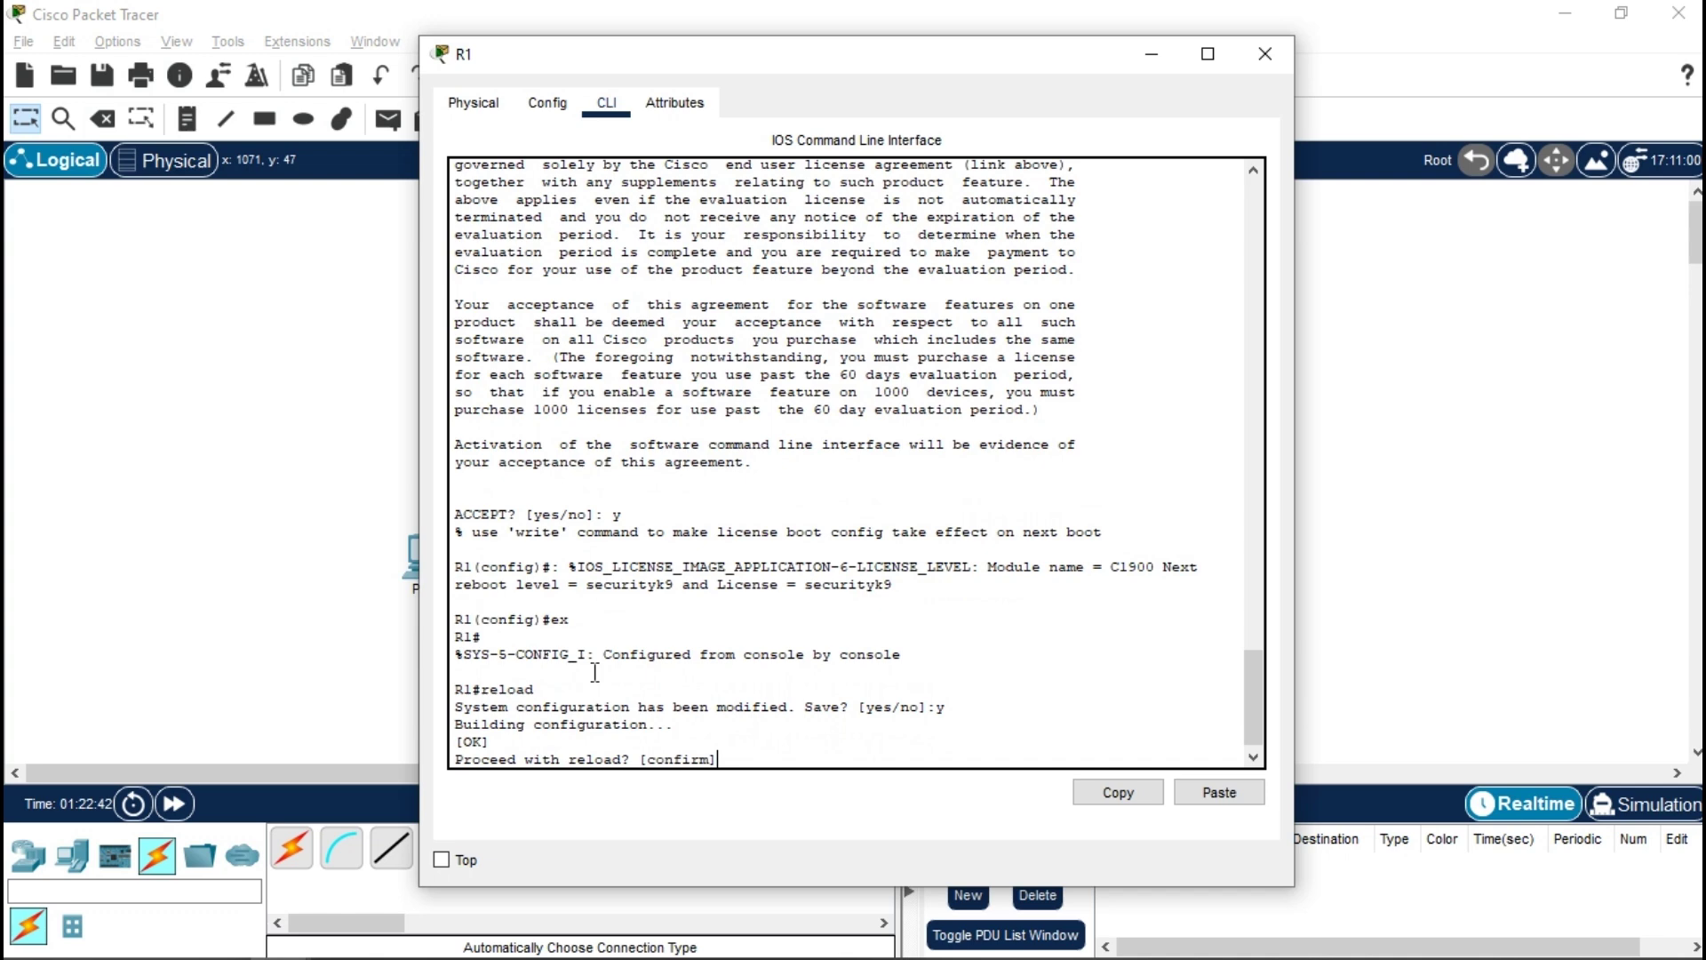
pyautogui.press('Return')
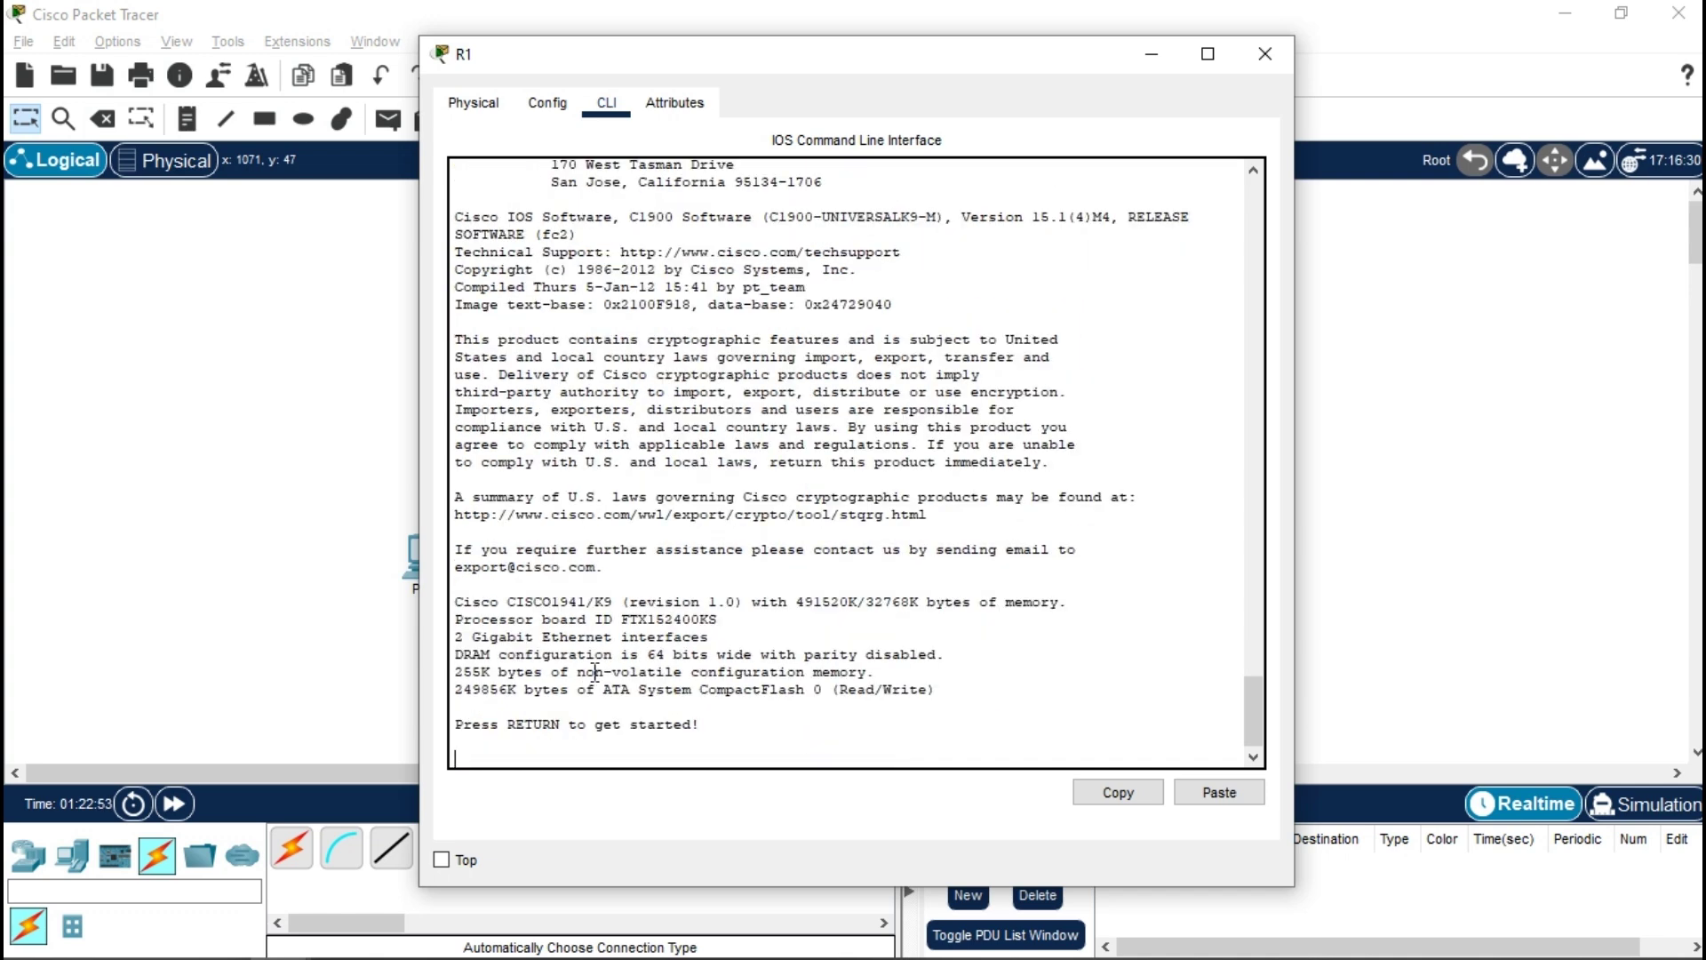
pyautogui.press('Return')
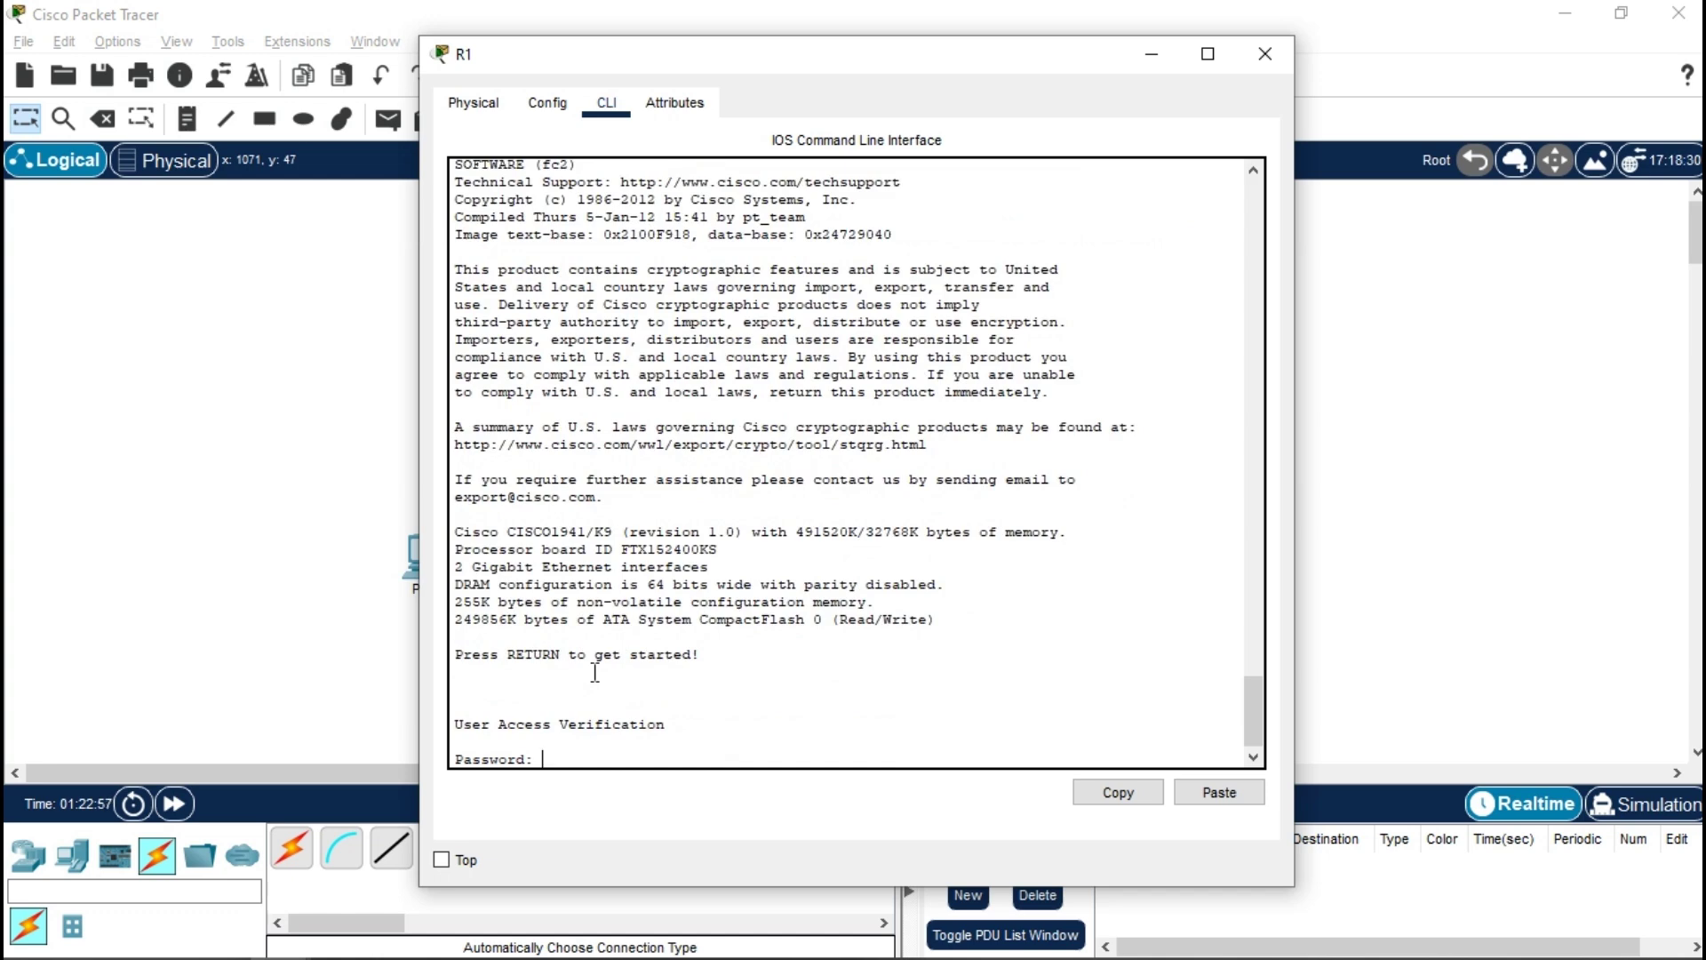
pyautogui.press('Return')
pyautogui.write('en')
pyautogui.press('Return')
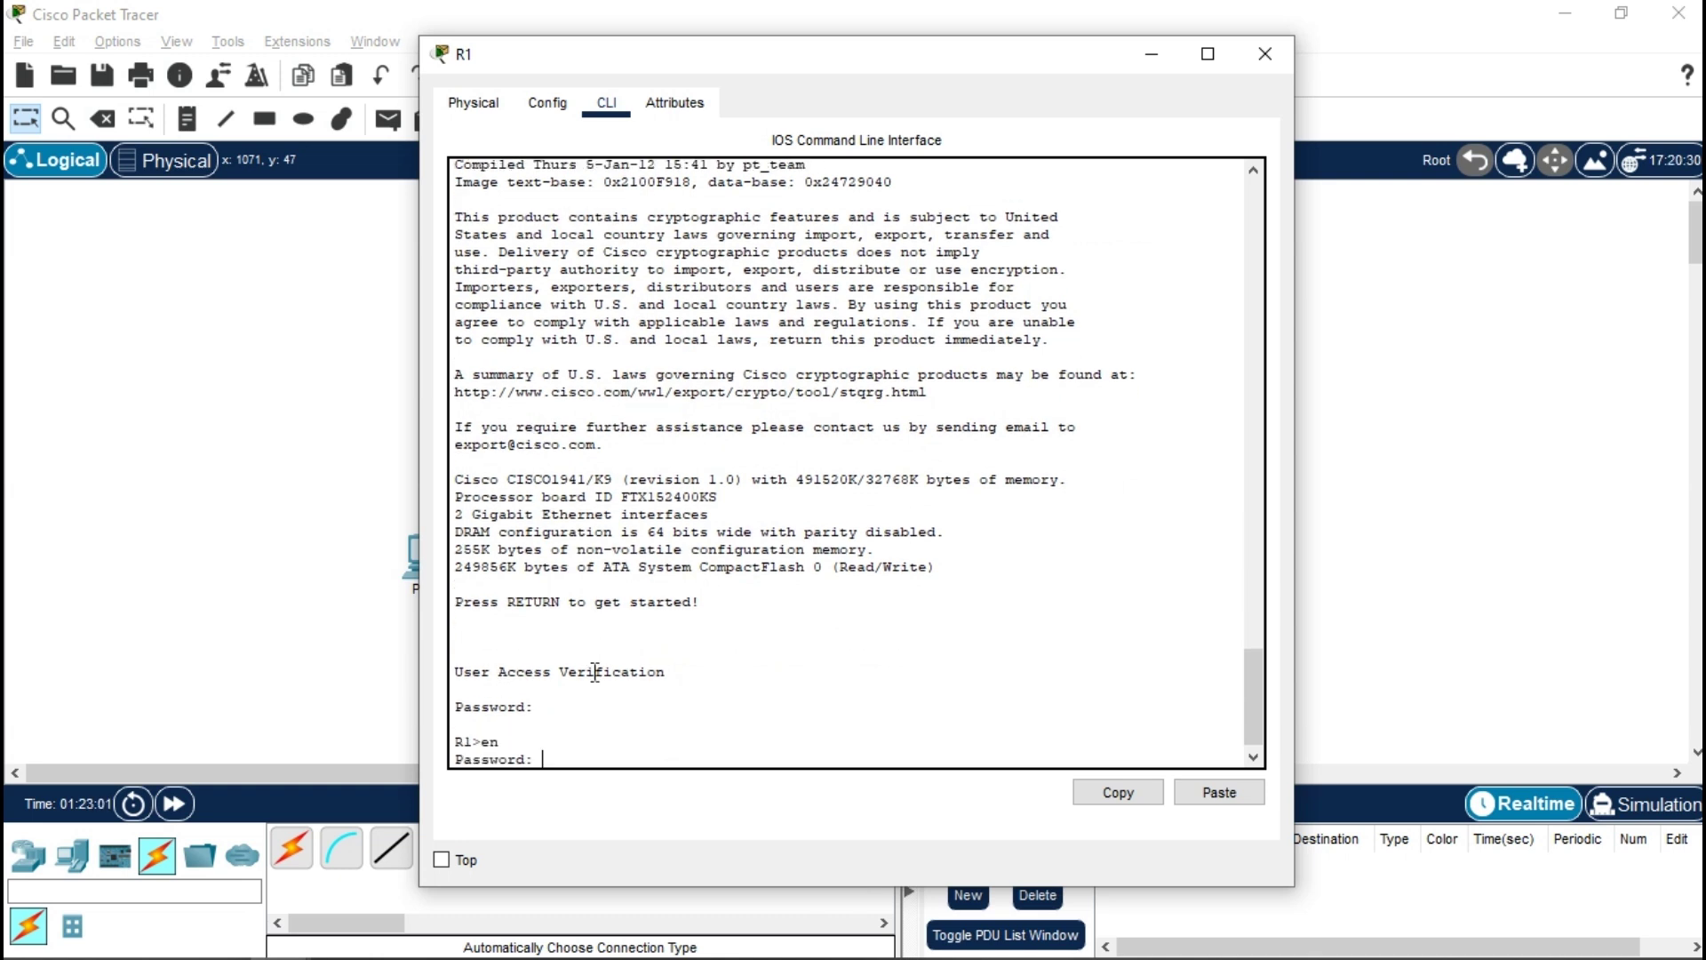
# - Submit the enable password and create the iosips directory in flash with mkdir
pyautogui.press('Return')
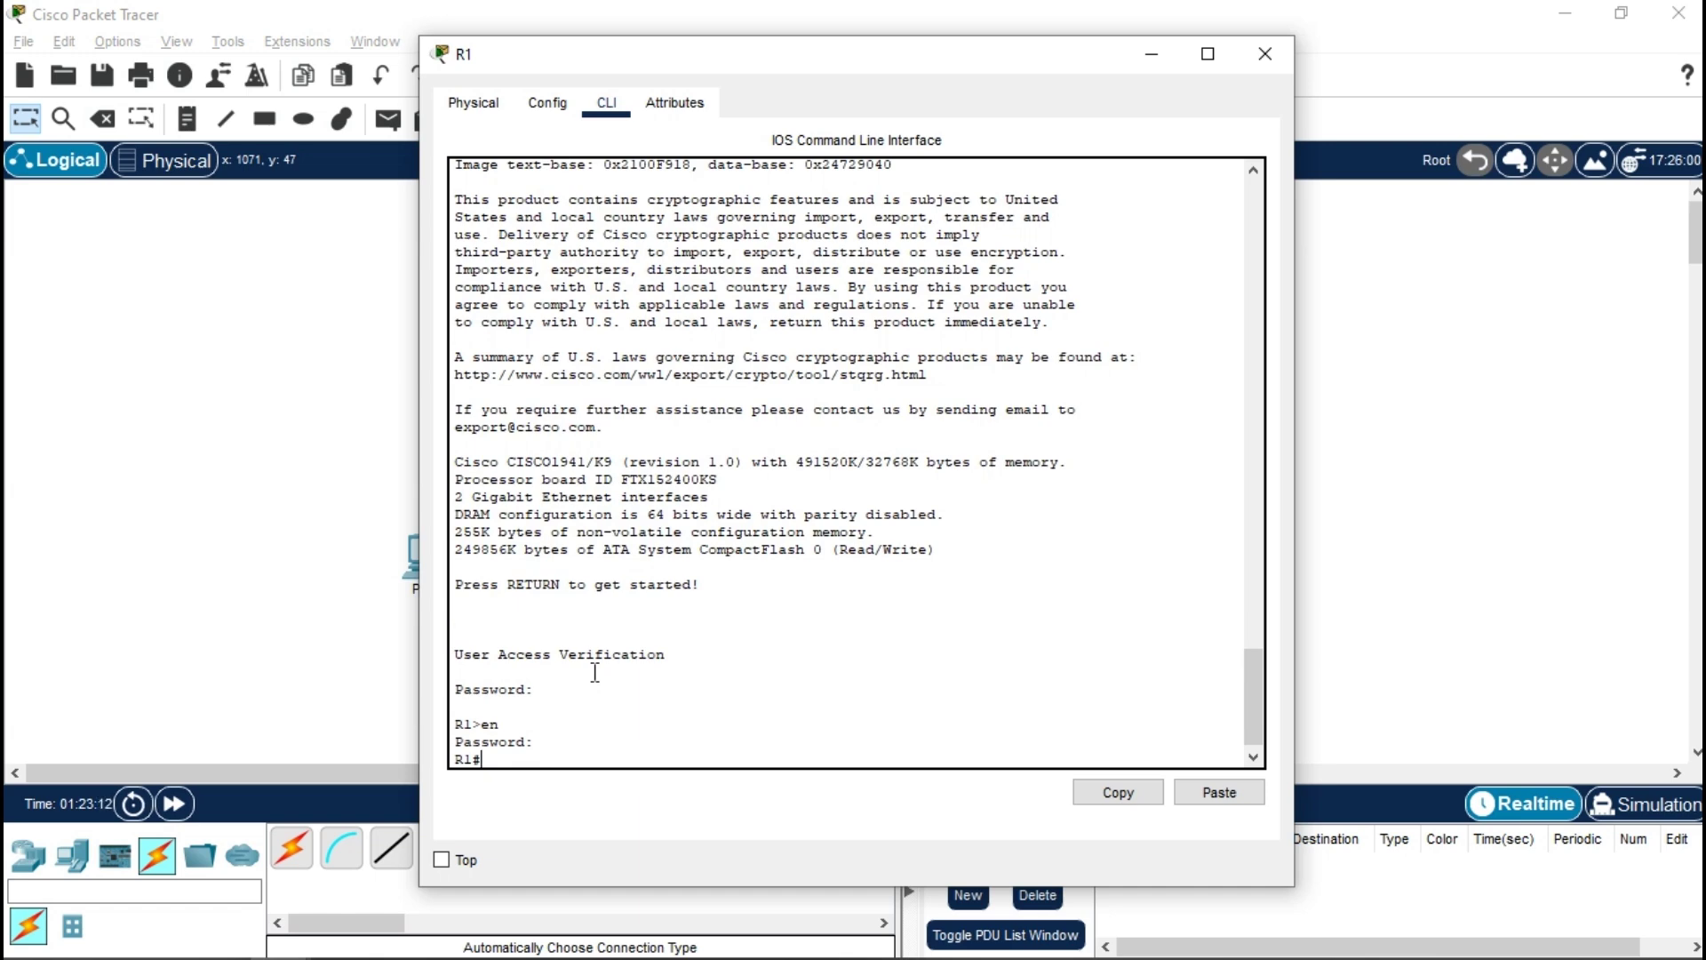
pyautogui.write('mkdir iosips')
pyautogui.press('Return')
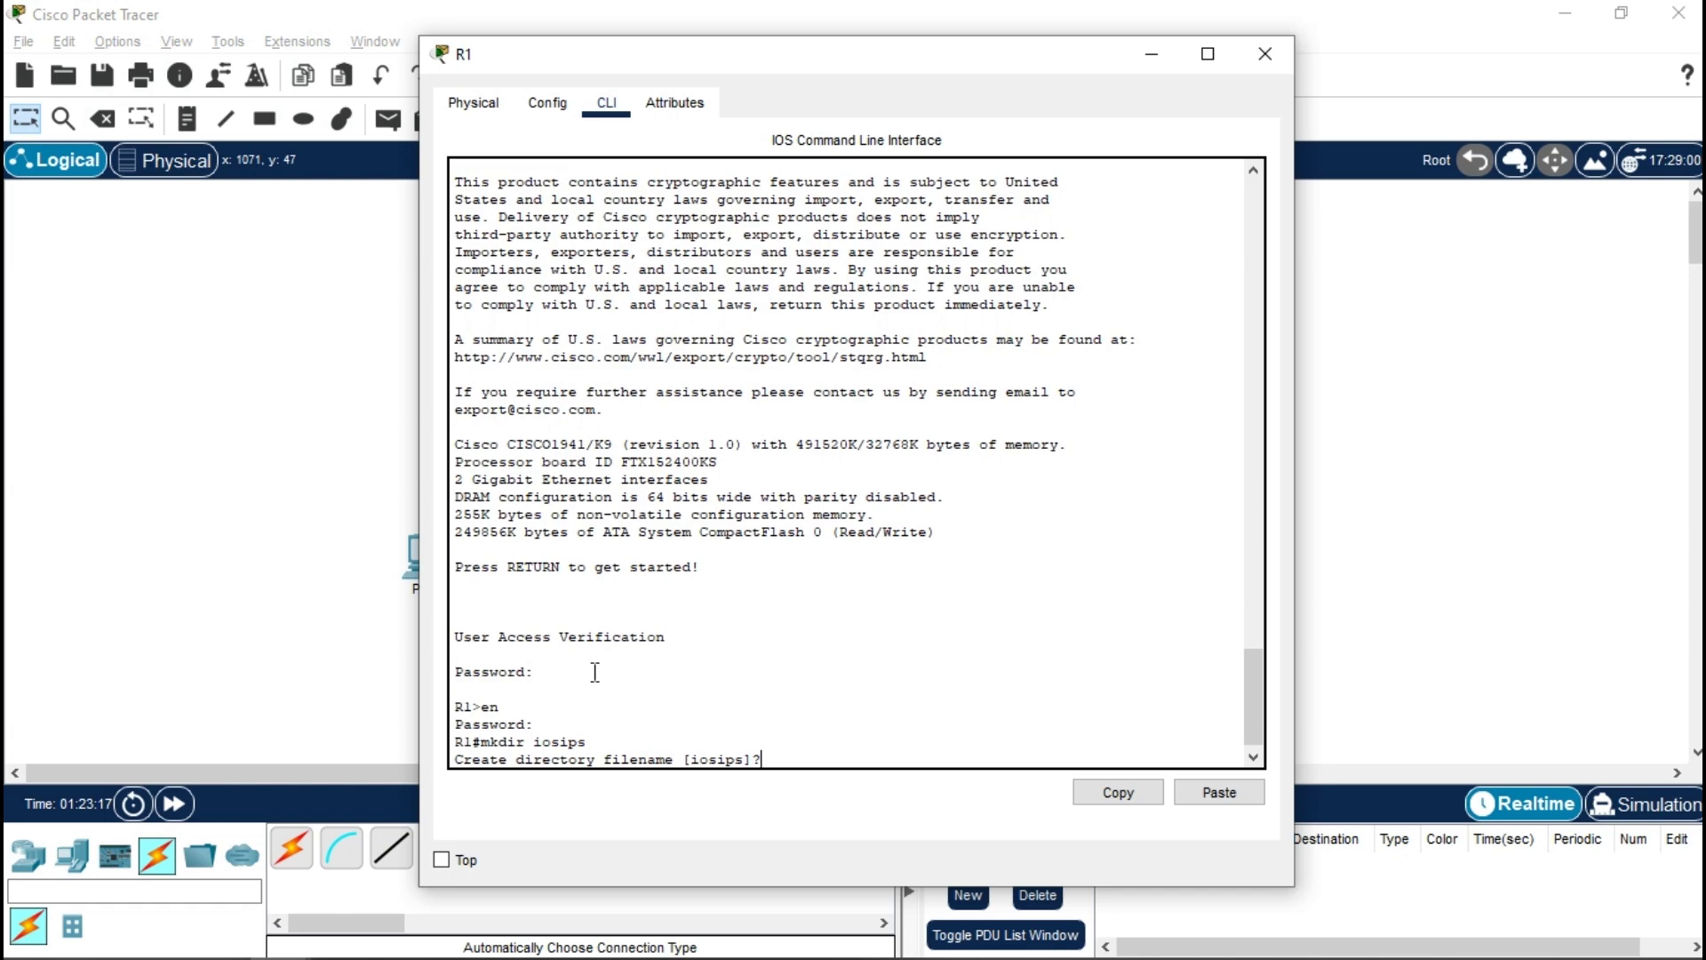
pyautogui.press('Return')
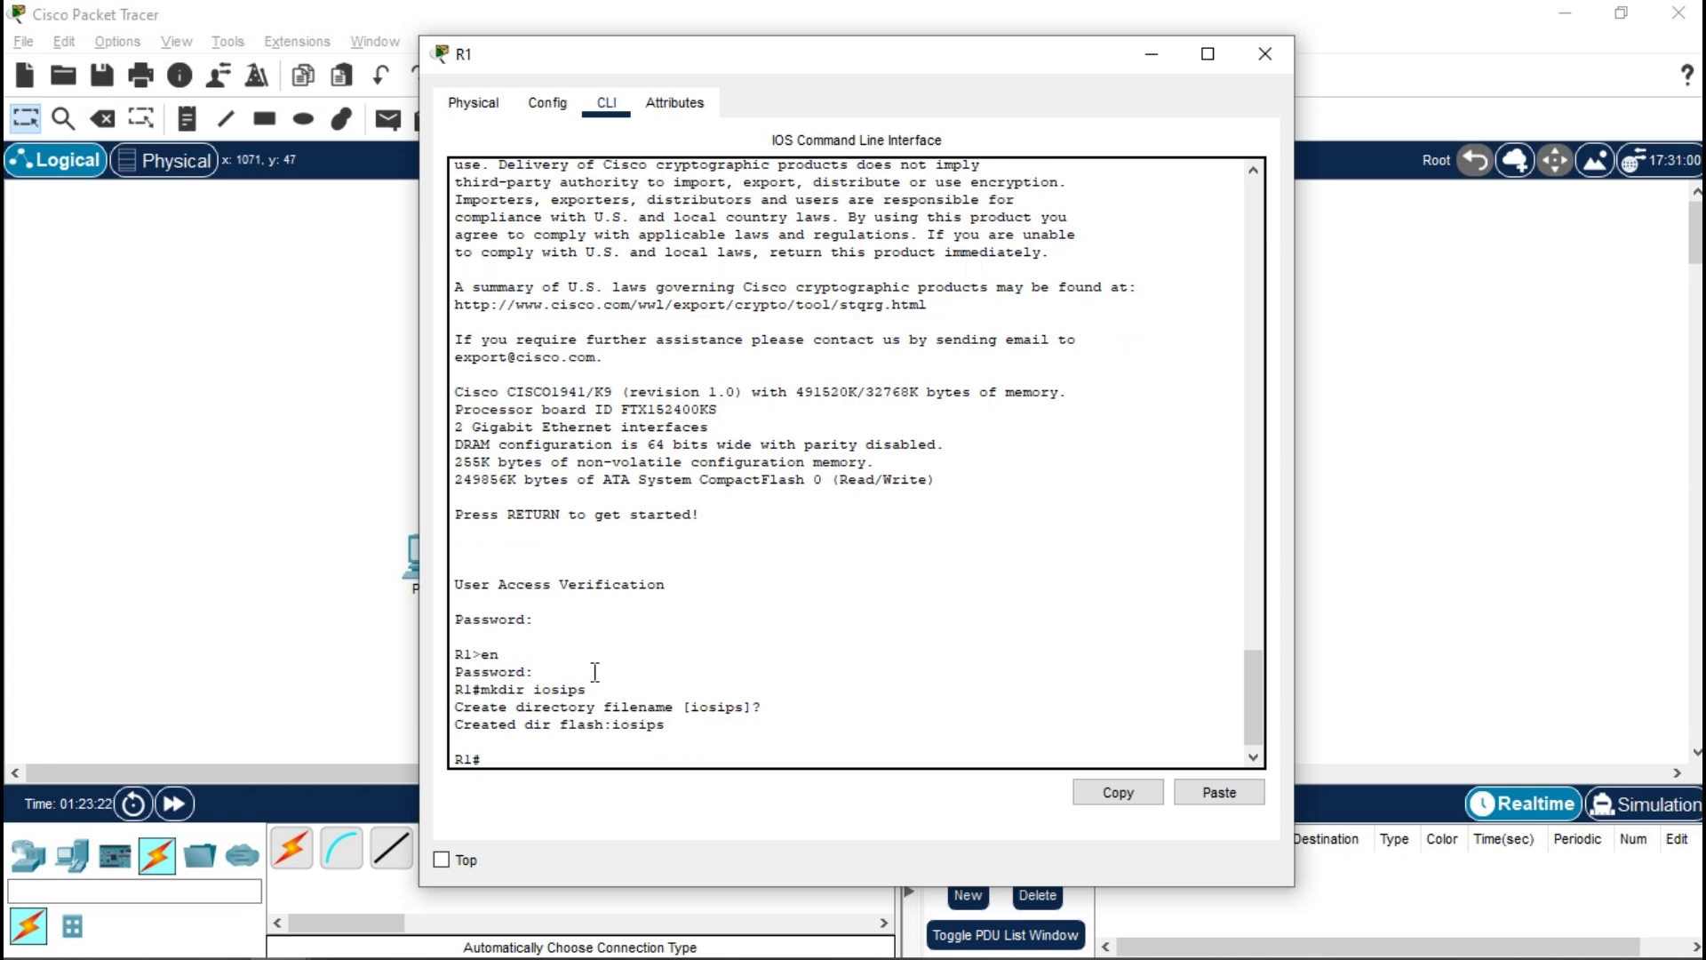
# - Set R1's IPS configuration location to flash:iosips in global configuration mode
pyautogui.write('conf t')
pyautogui.press('Return')
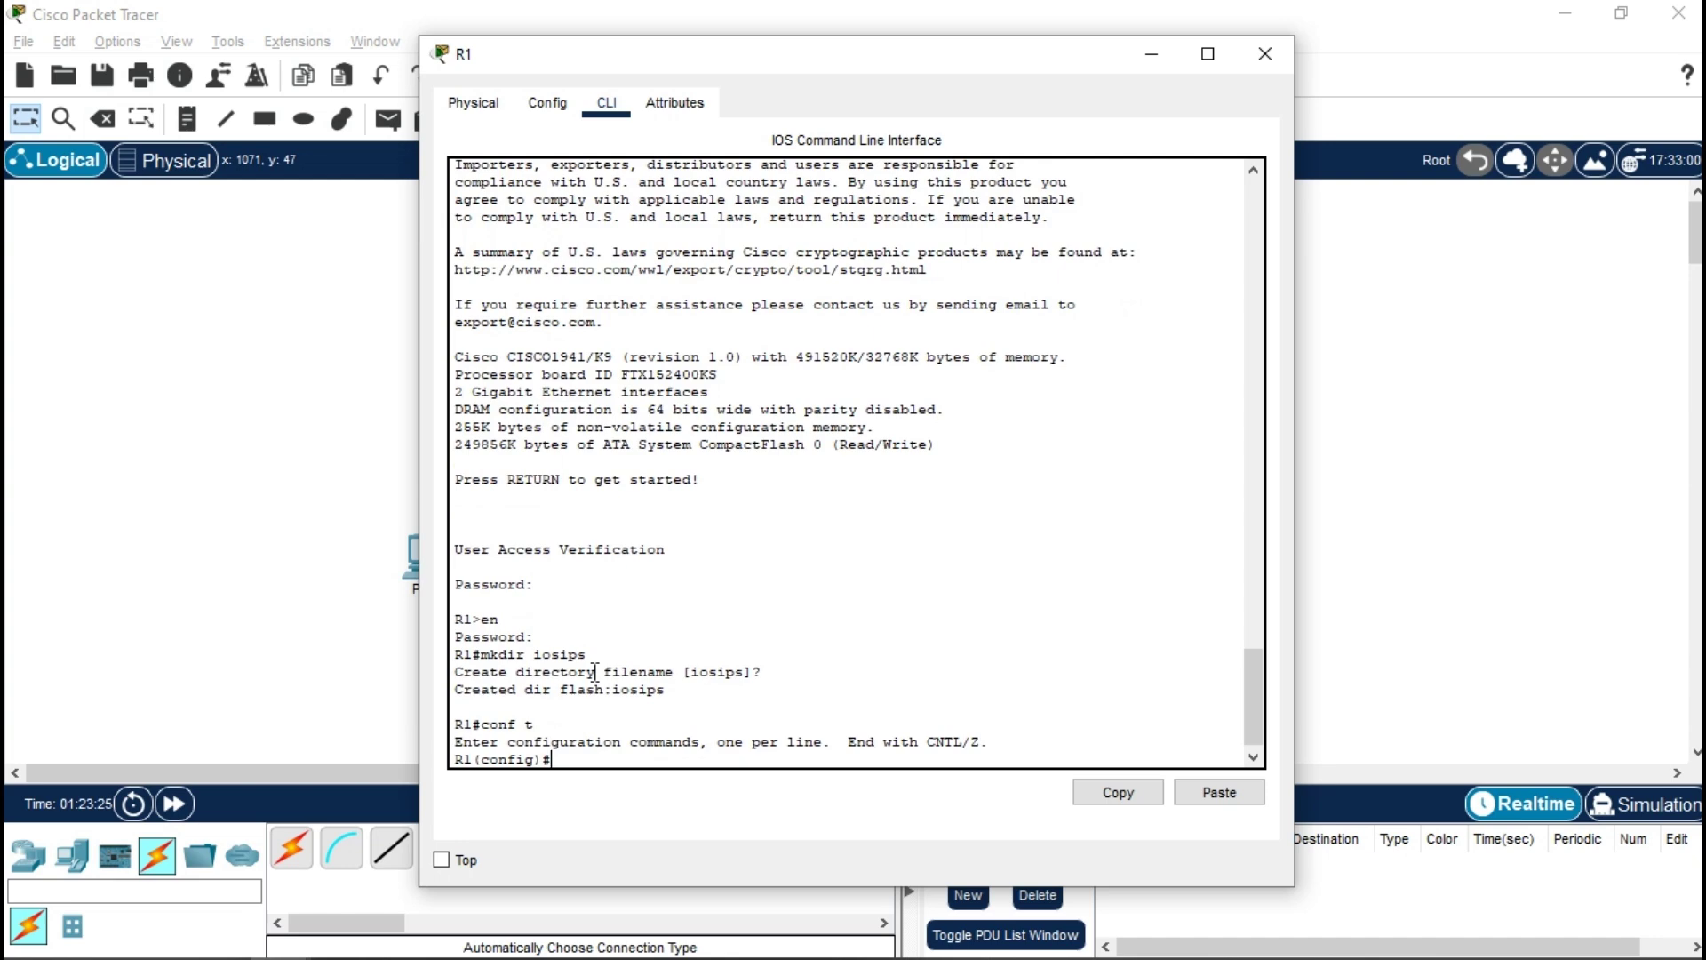
pyautogui.write('ip ip')
pyautogui.press('Tab')
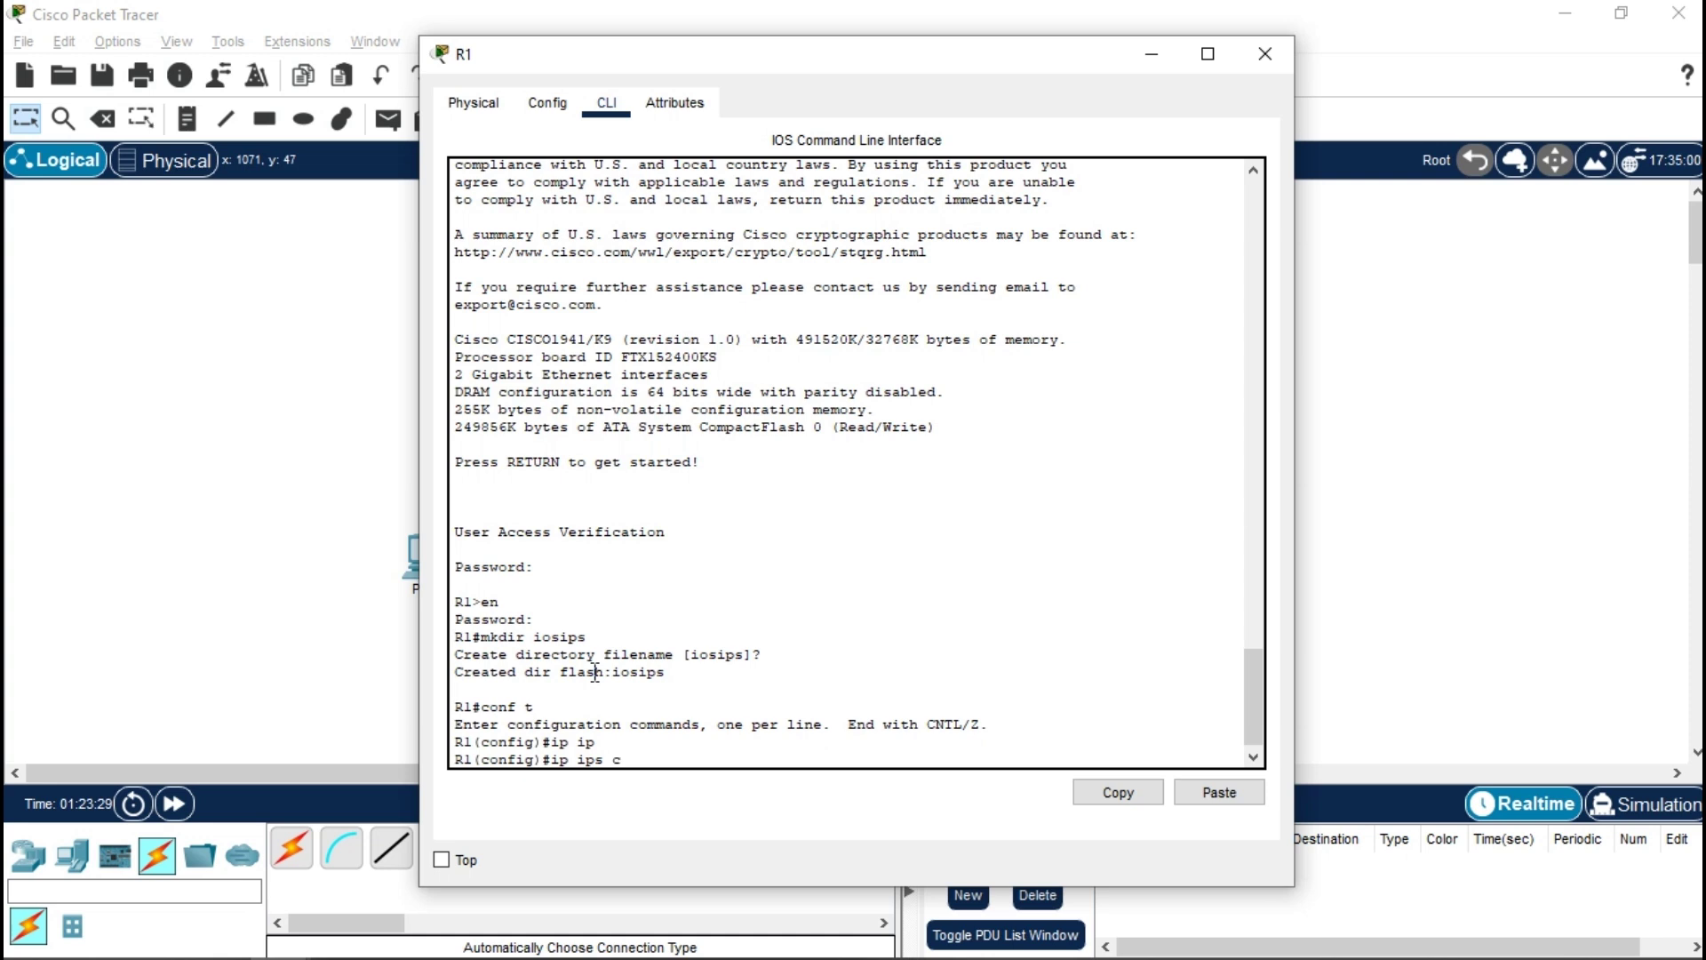
pyautogui.write('c')
pyautogui.press('Tab')
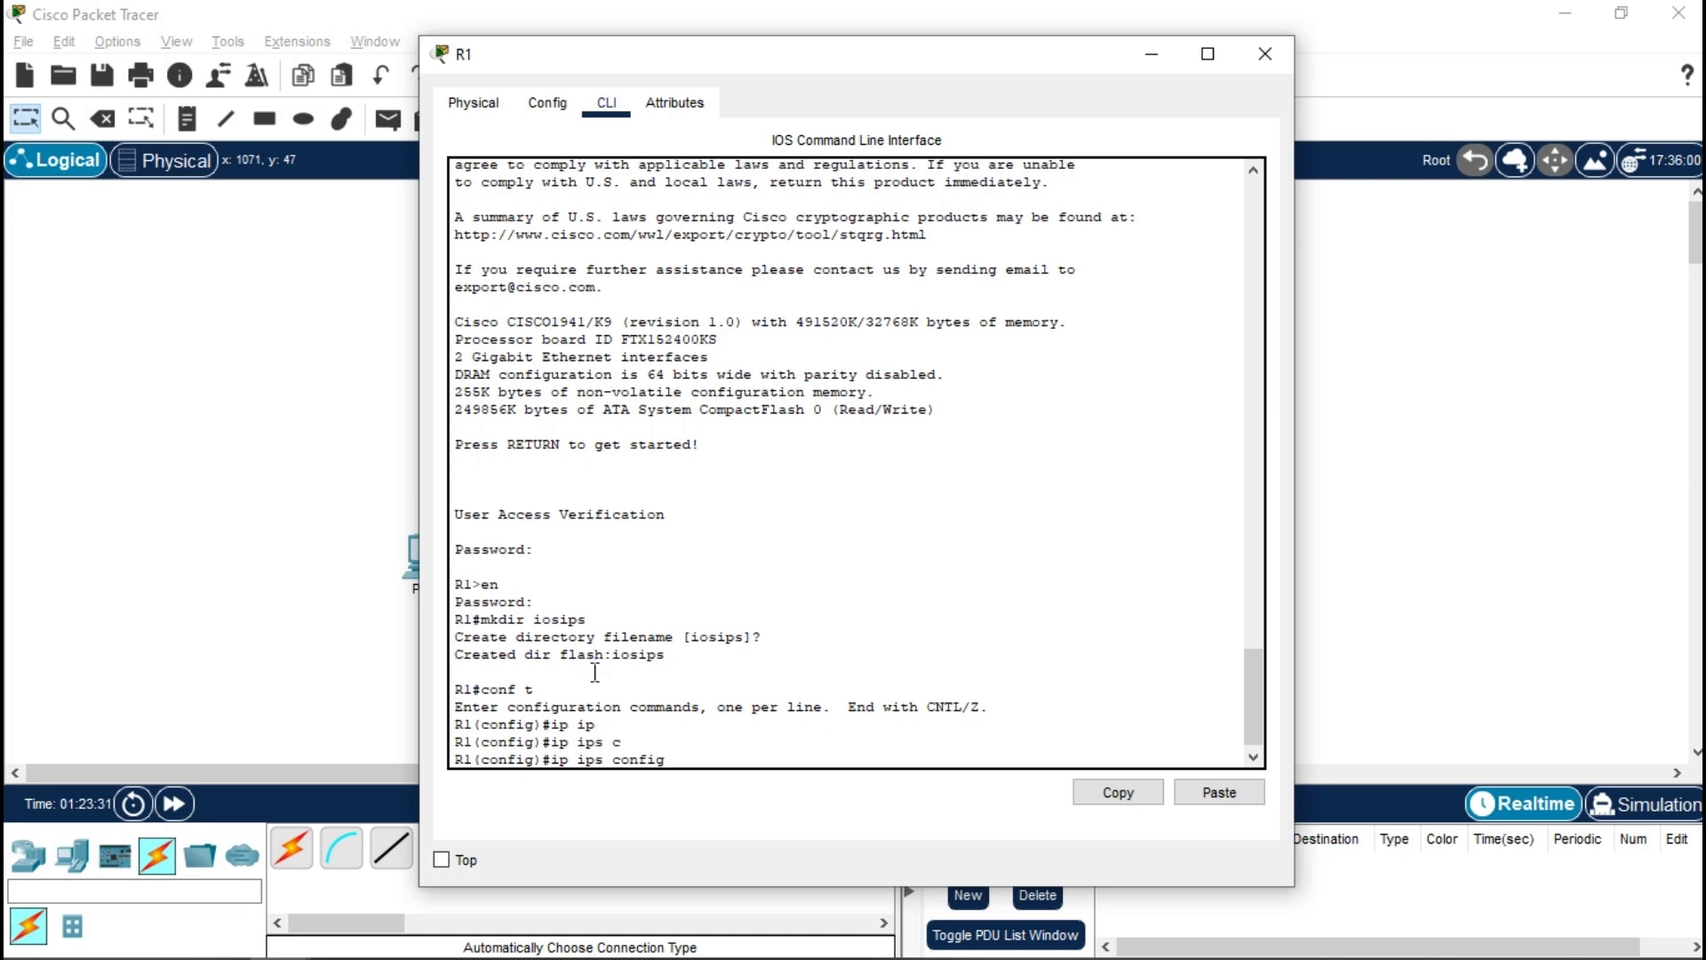
pyautogui.write('l')
pyautogui.press('Tab')
pyautogui.write('flash')
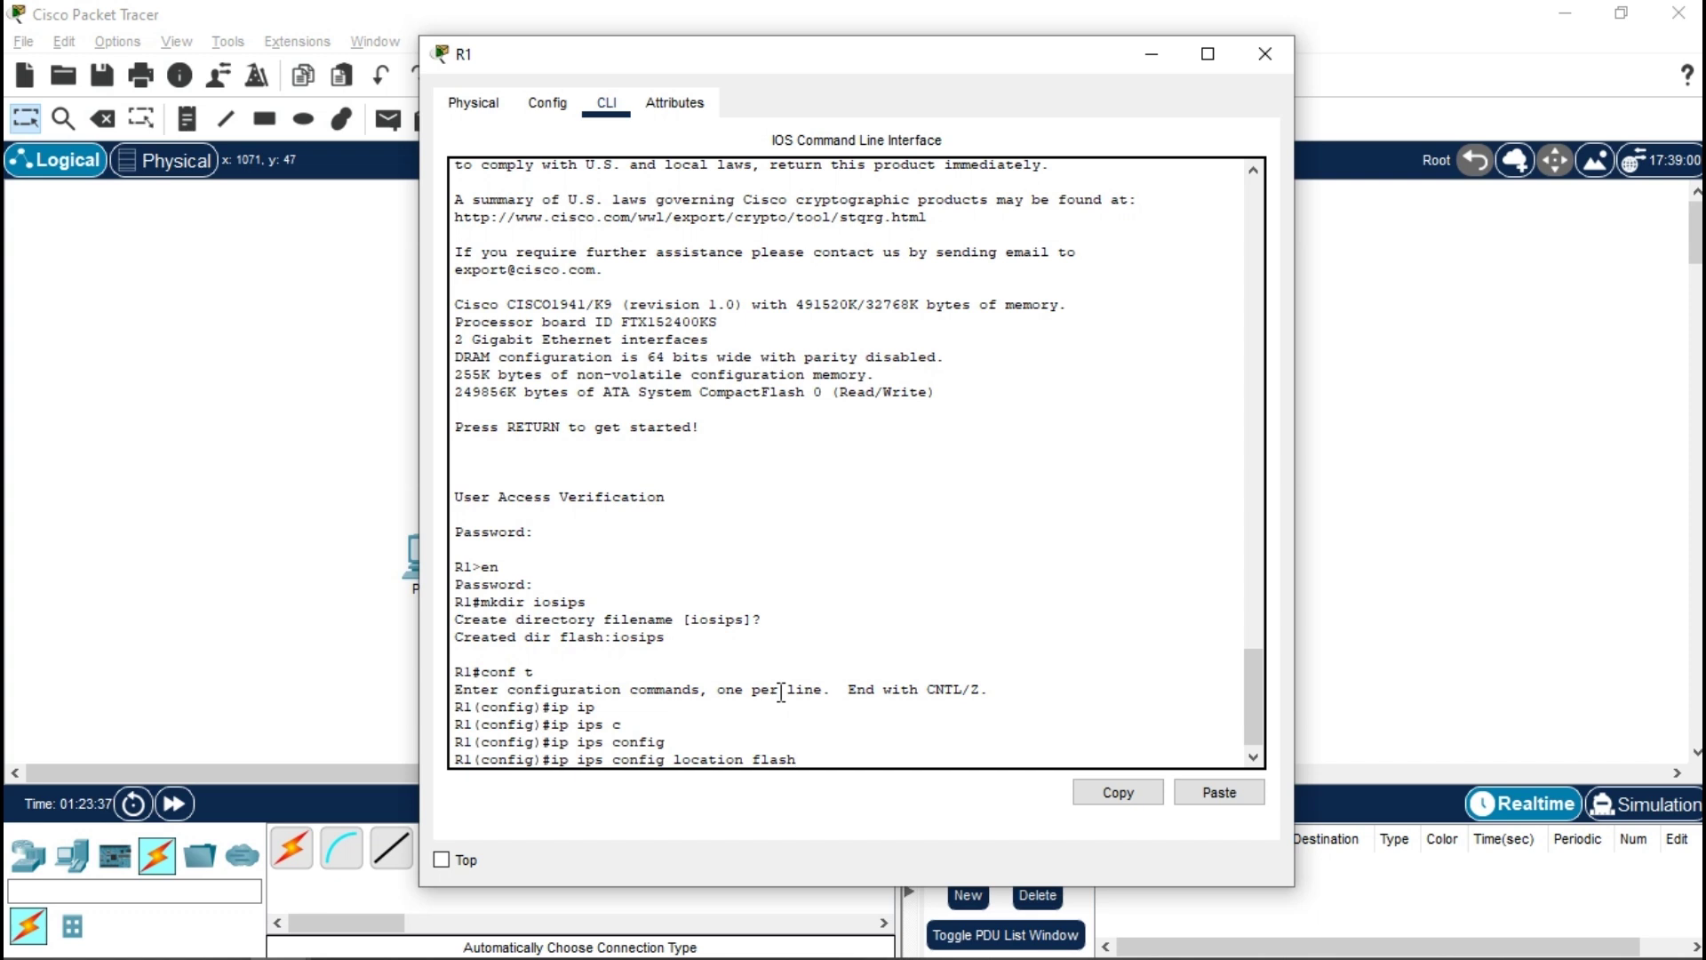
pyautogui.write(':iosips')
pyautogui.press('Return')
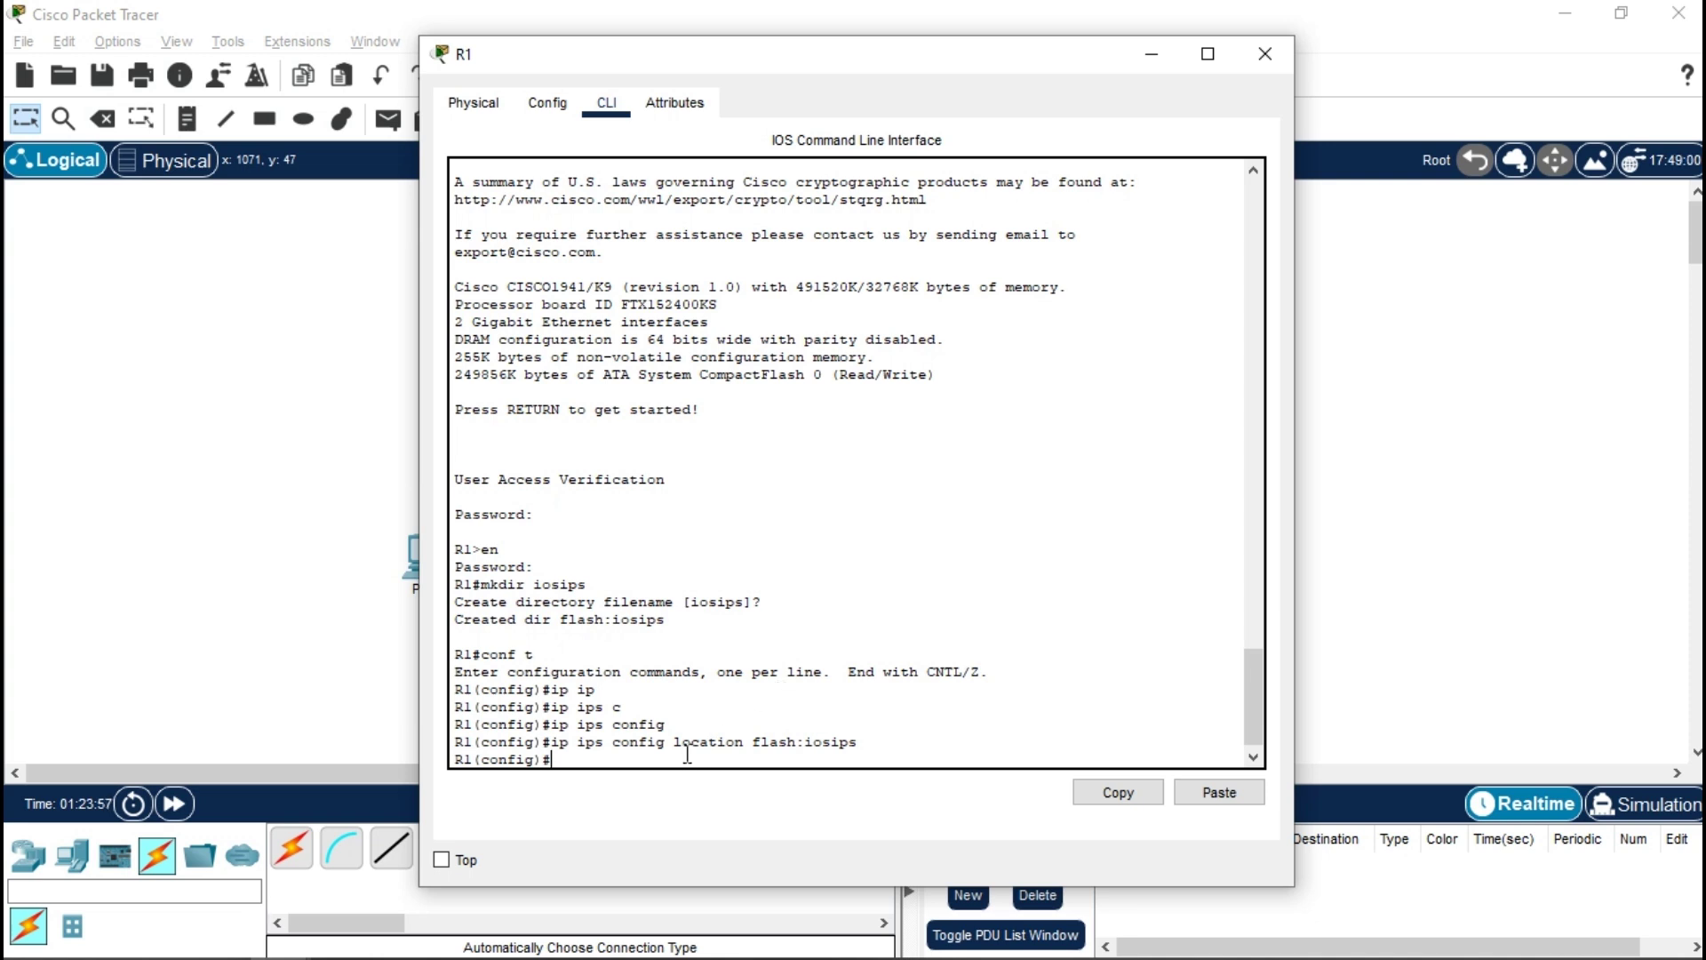
# - Create the IPS rule named iosips with ip ips name iosips
pyautogui.write('ip ip')
pyautogui.press('Tab')
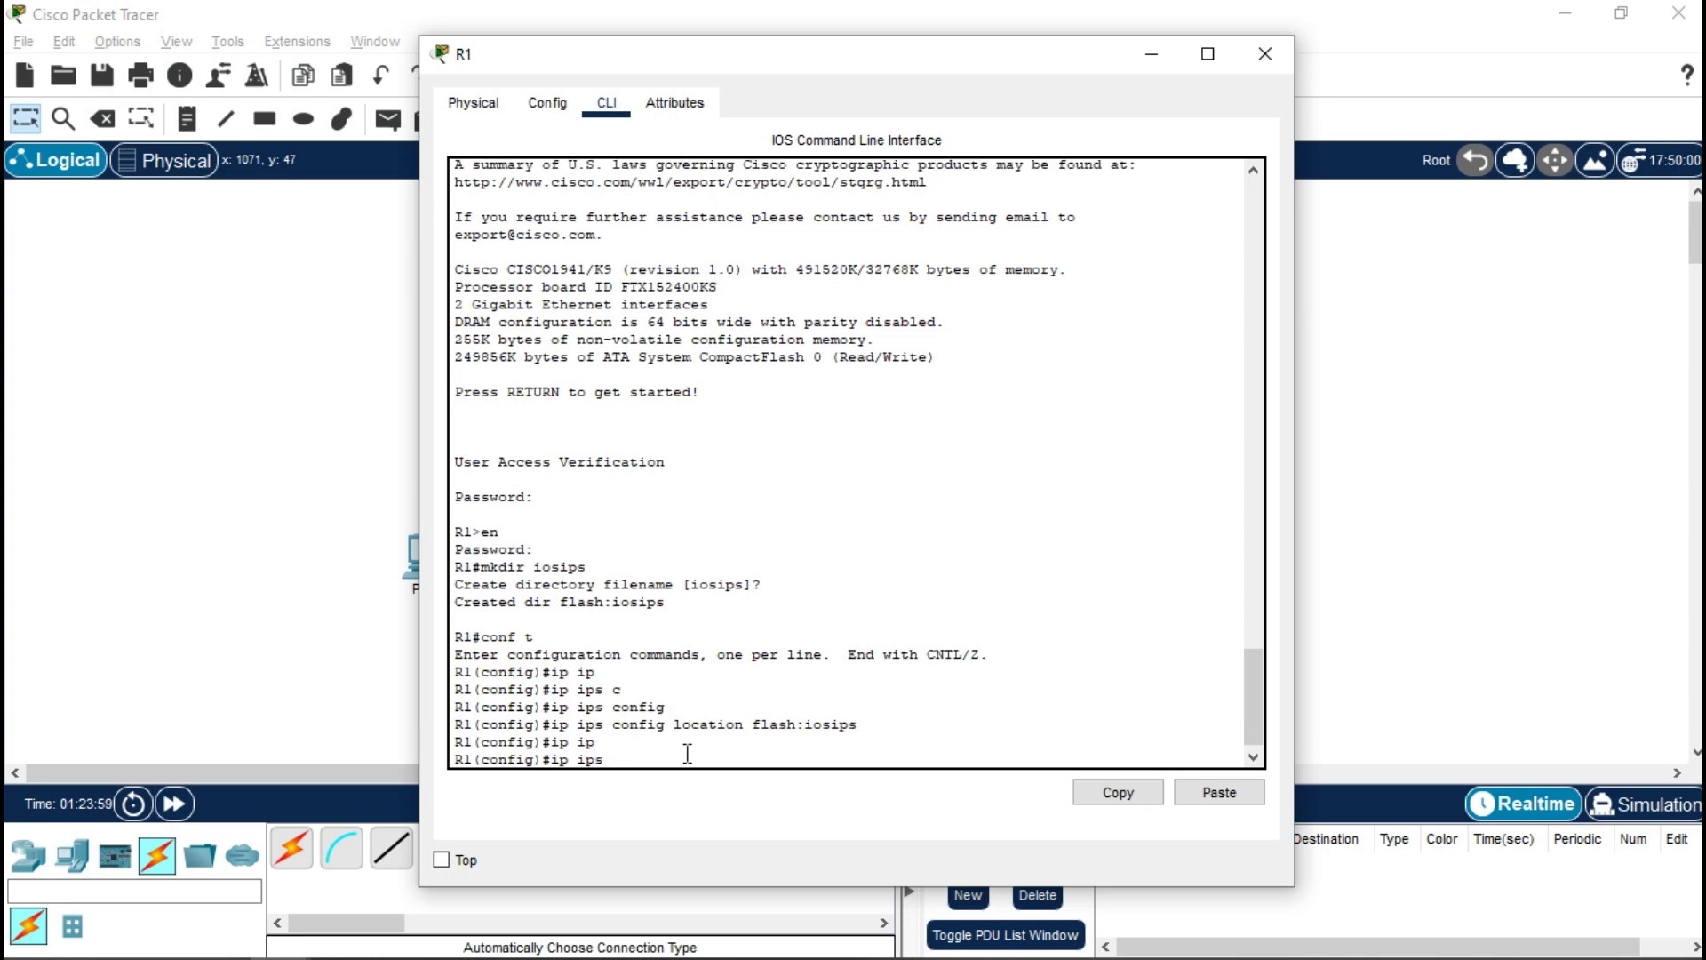
pyautogui.write('n')
pyautogui.press('Tab')
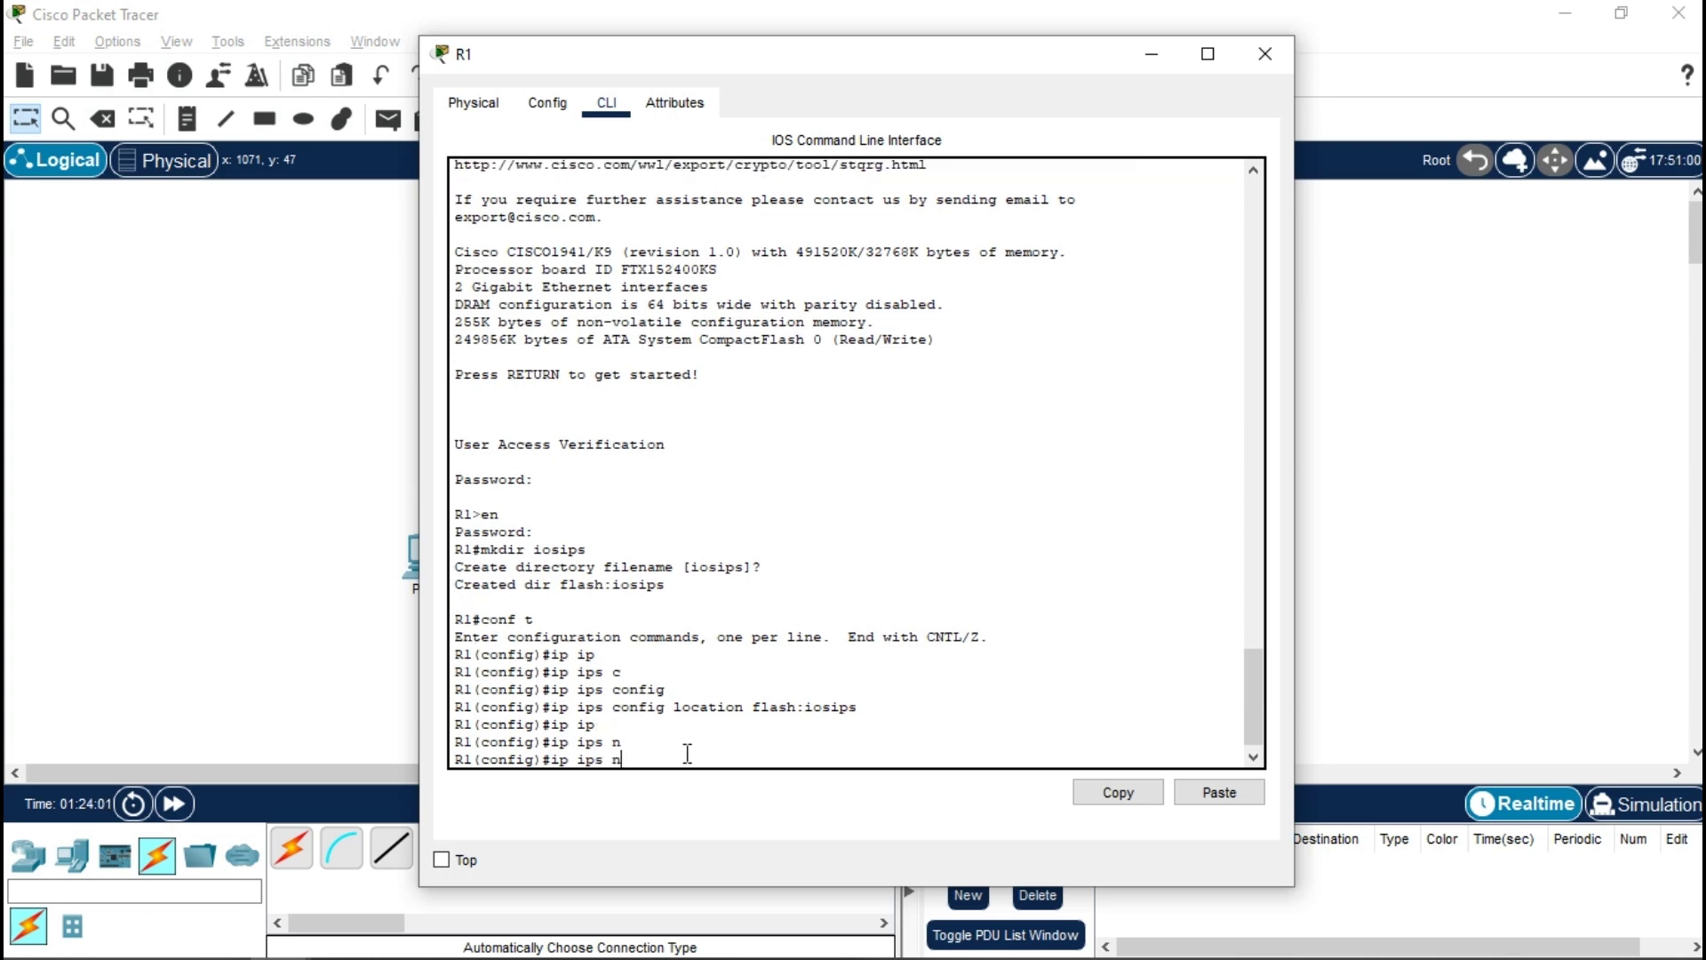
pyautogui.write('ame iosips')
pyautogui.press('Return')
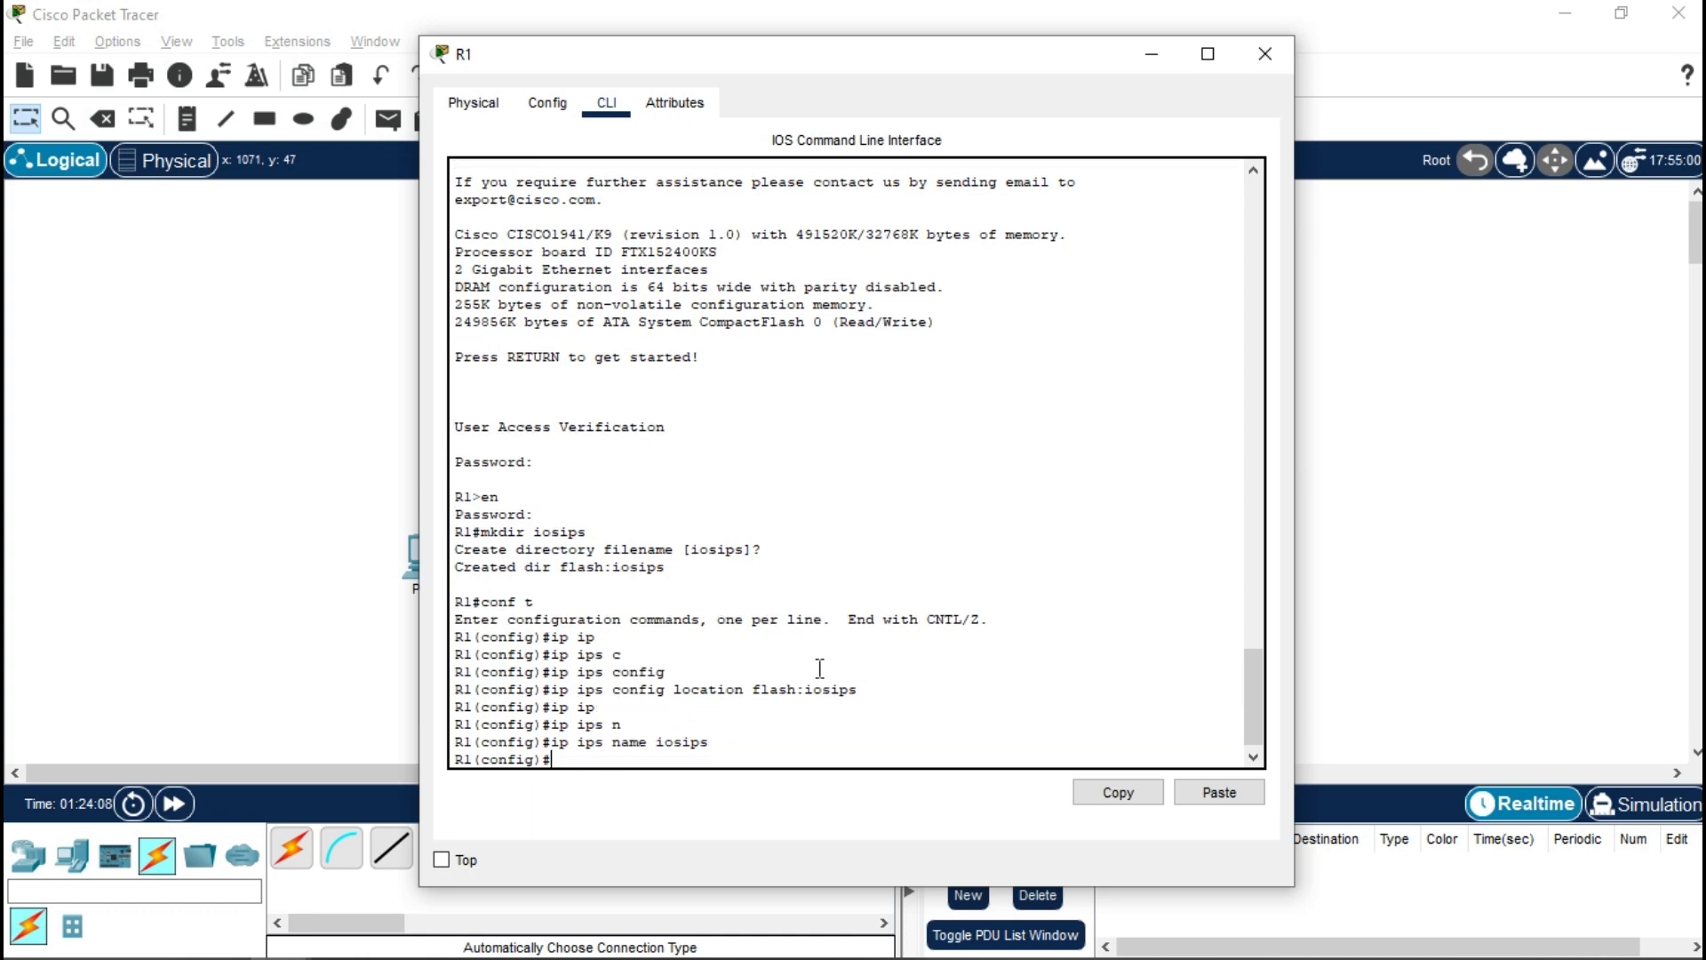
pyautogui.write('ip ip')
pyautogui.press('Tab')
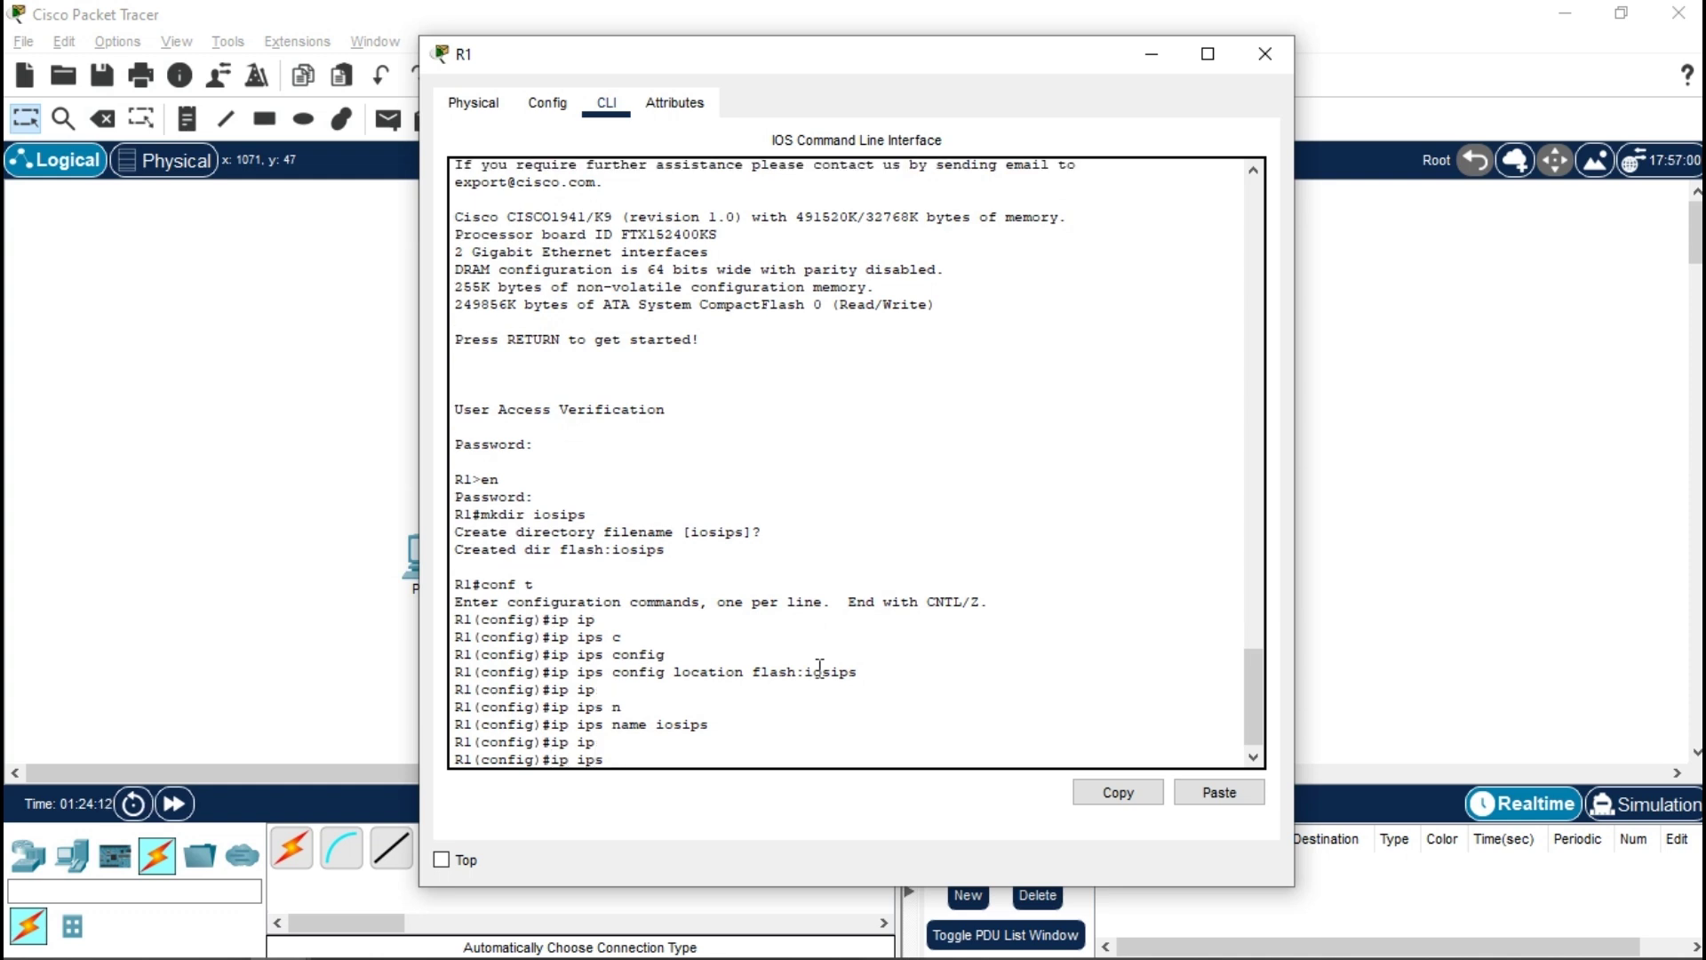
pyautogui.write('signature-c')
# - In ip ips signature-category, retire all categories with category all and retired true
pyautogui.press('Tab')
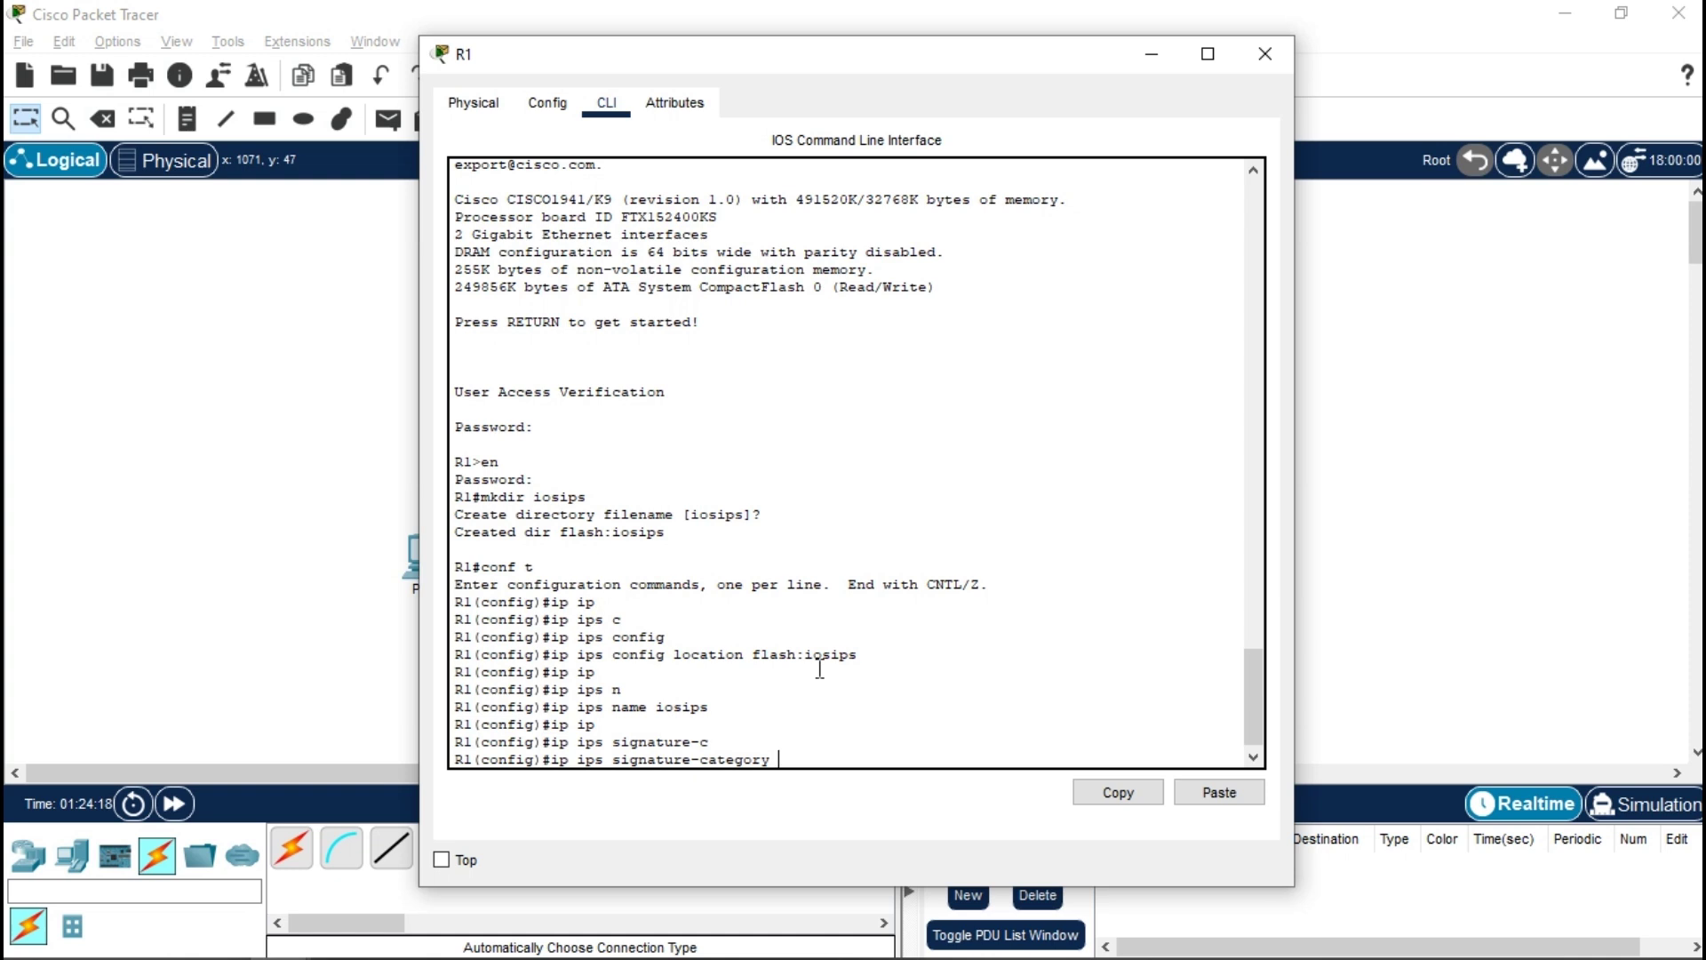
pyautogui.press('Return')
pyautogui.write('config-ips-category)#c')
pyautogui.press('Tab')
pyautogui.write('a')
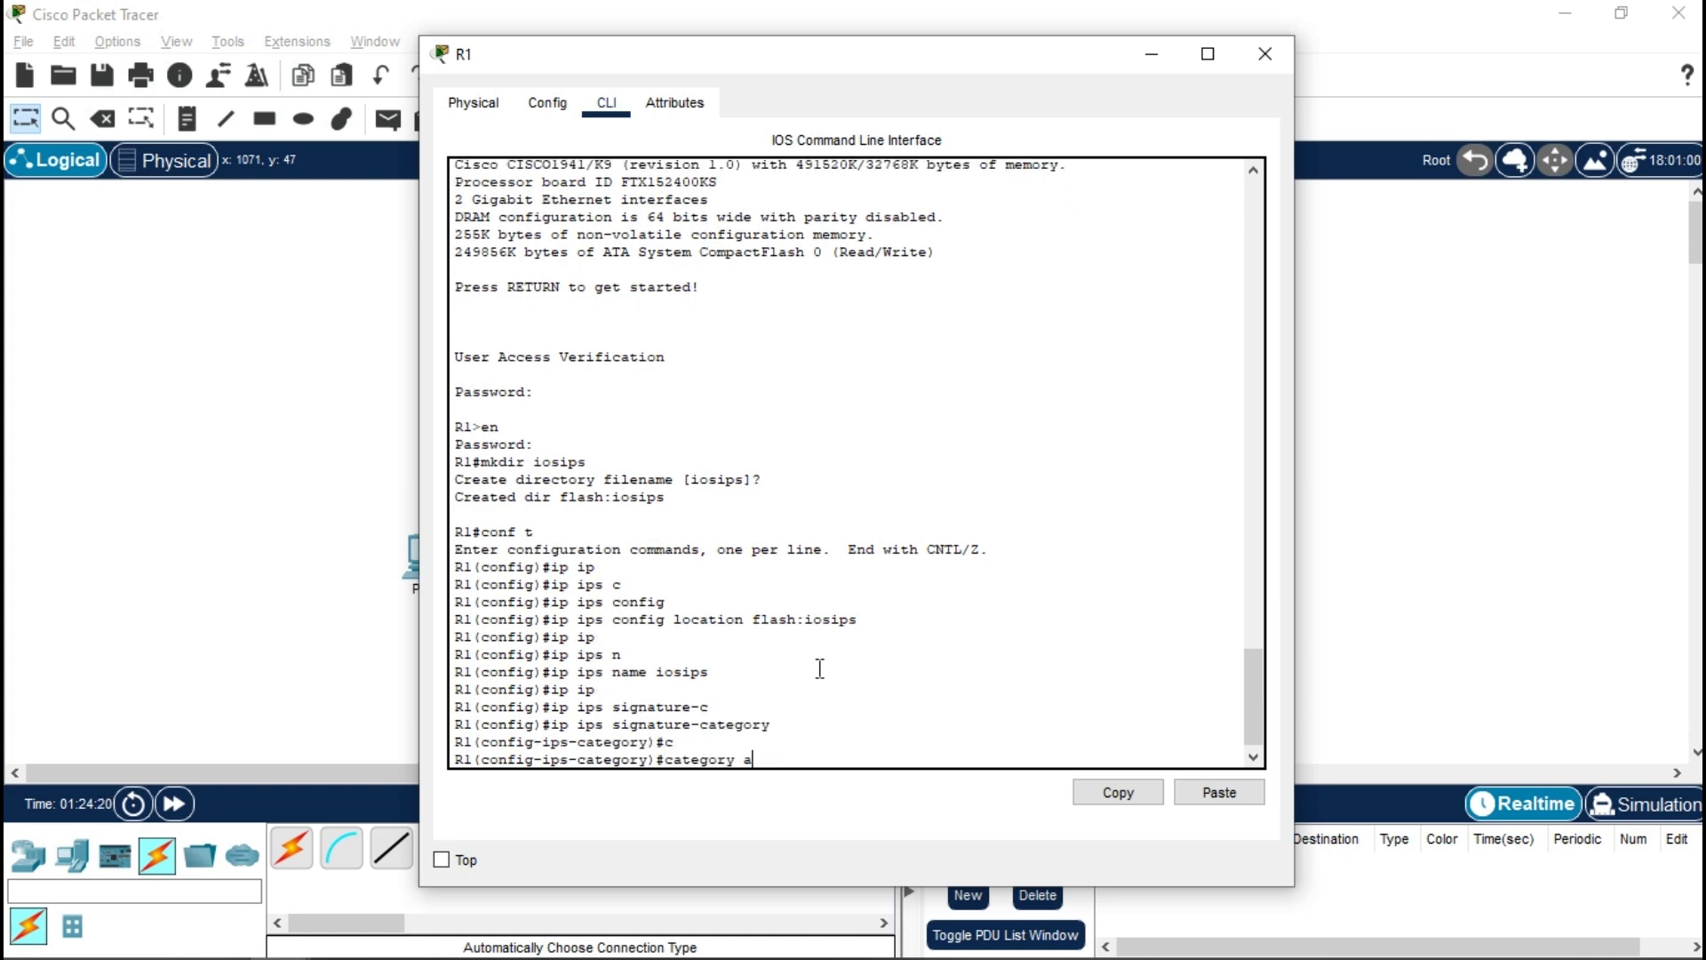
pyautogui.press('Tab')
pyautogui.press('Return')
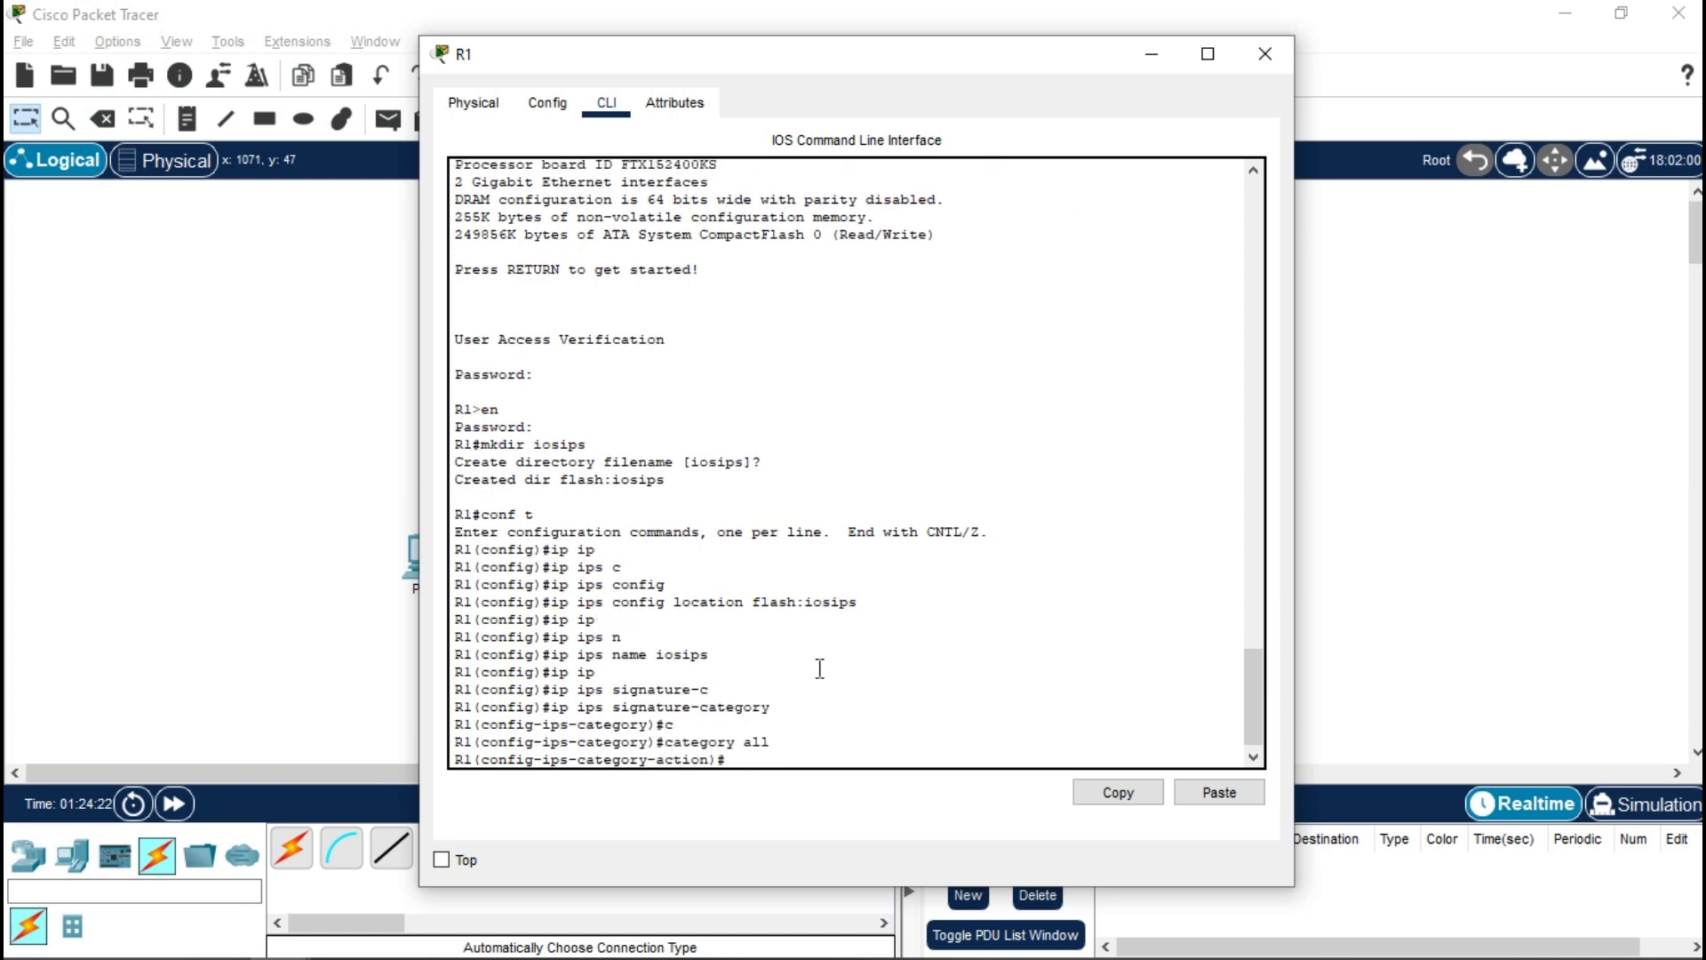
pyautogui.write('ret')
pyautogui.press('Tab')
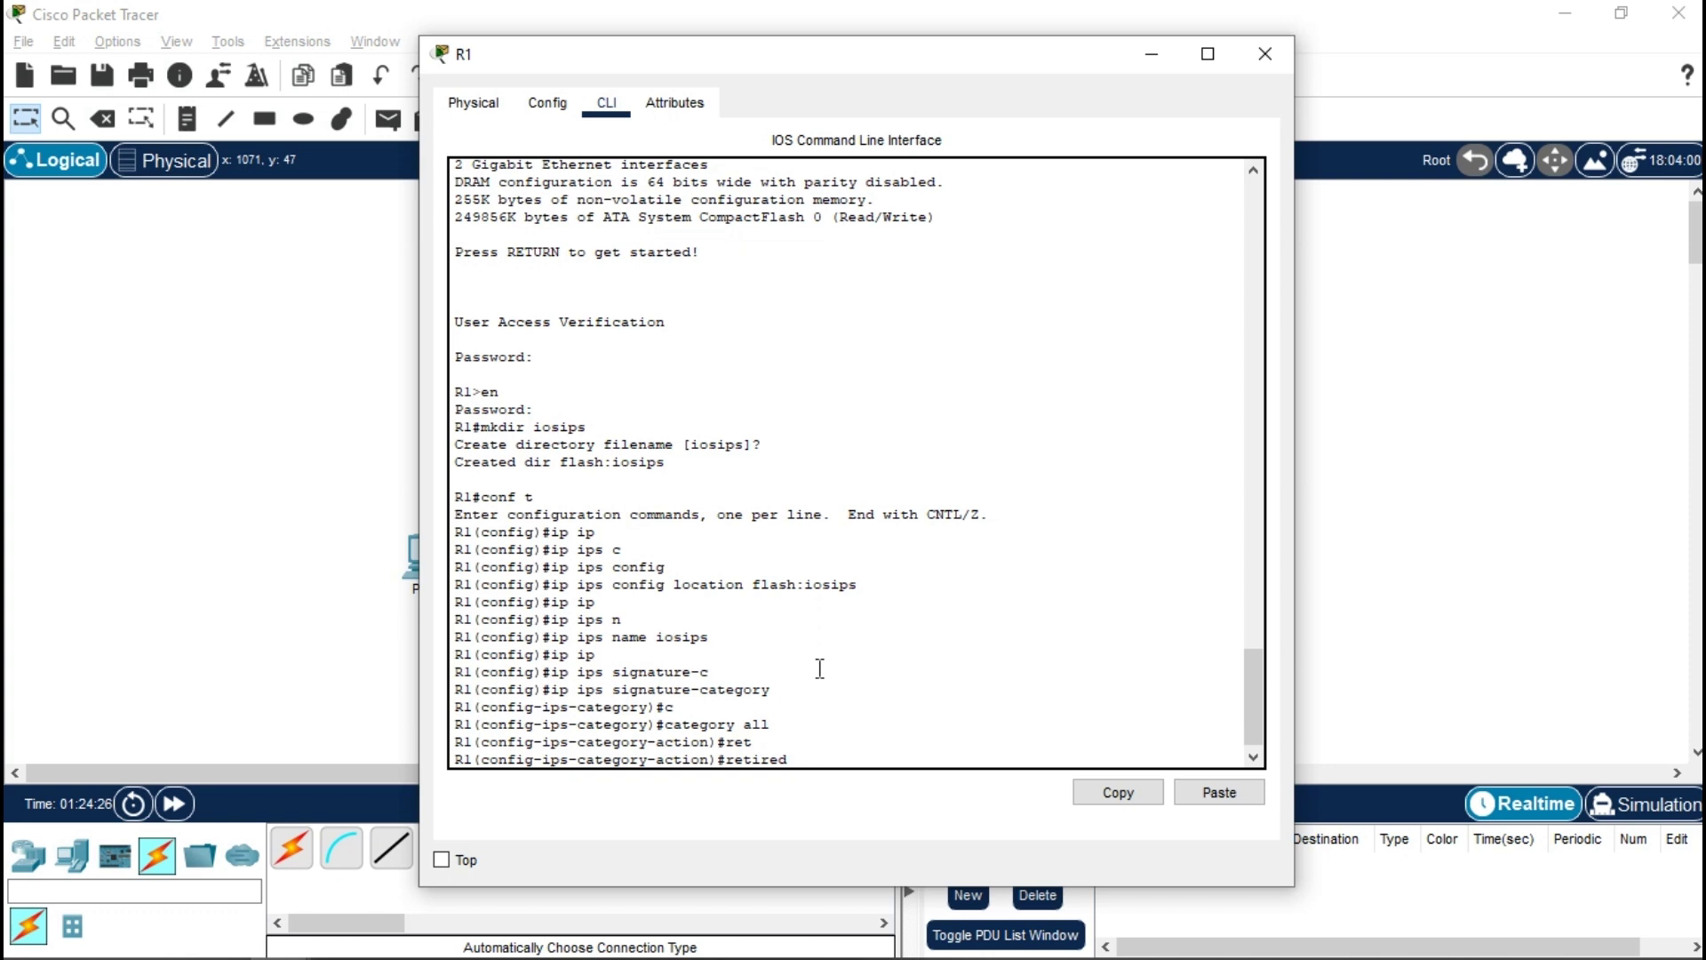
pyautogui.write('tr')
pyautogui.press('Tab')
pyautogui.press('Return')
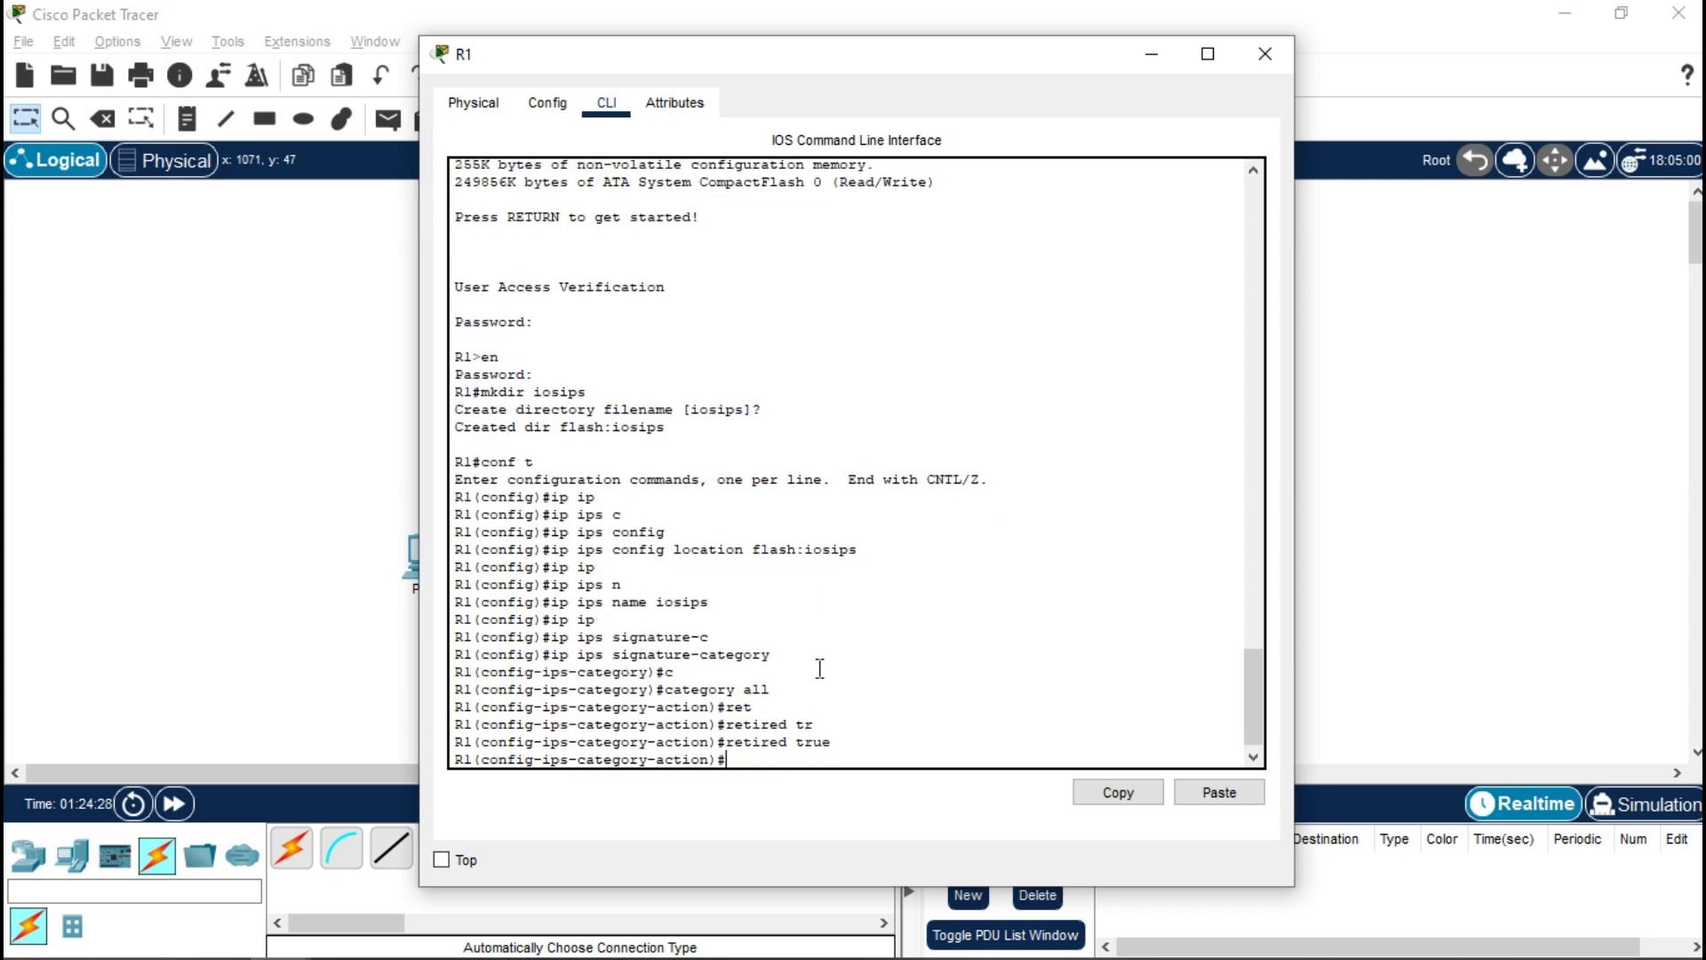
pyautogui.write('ex')
pyautogui.press('Return')
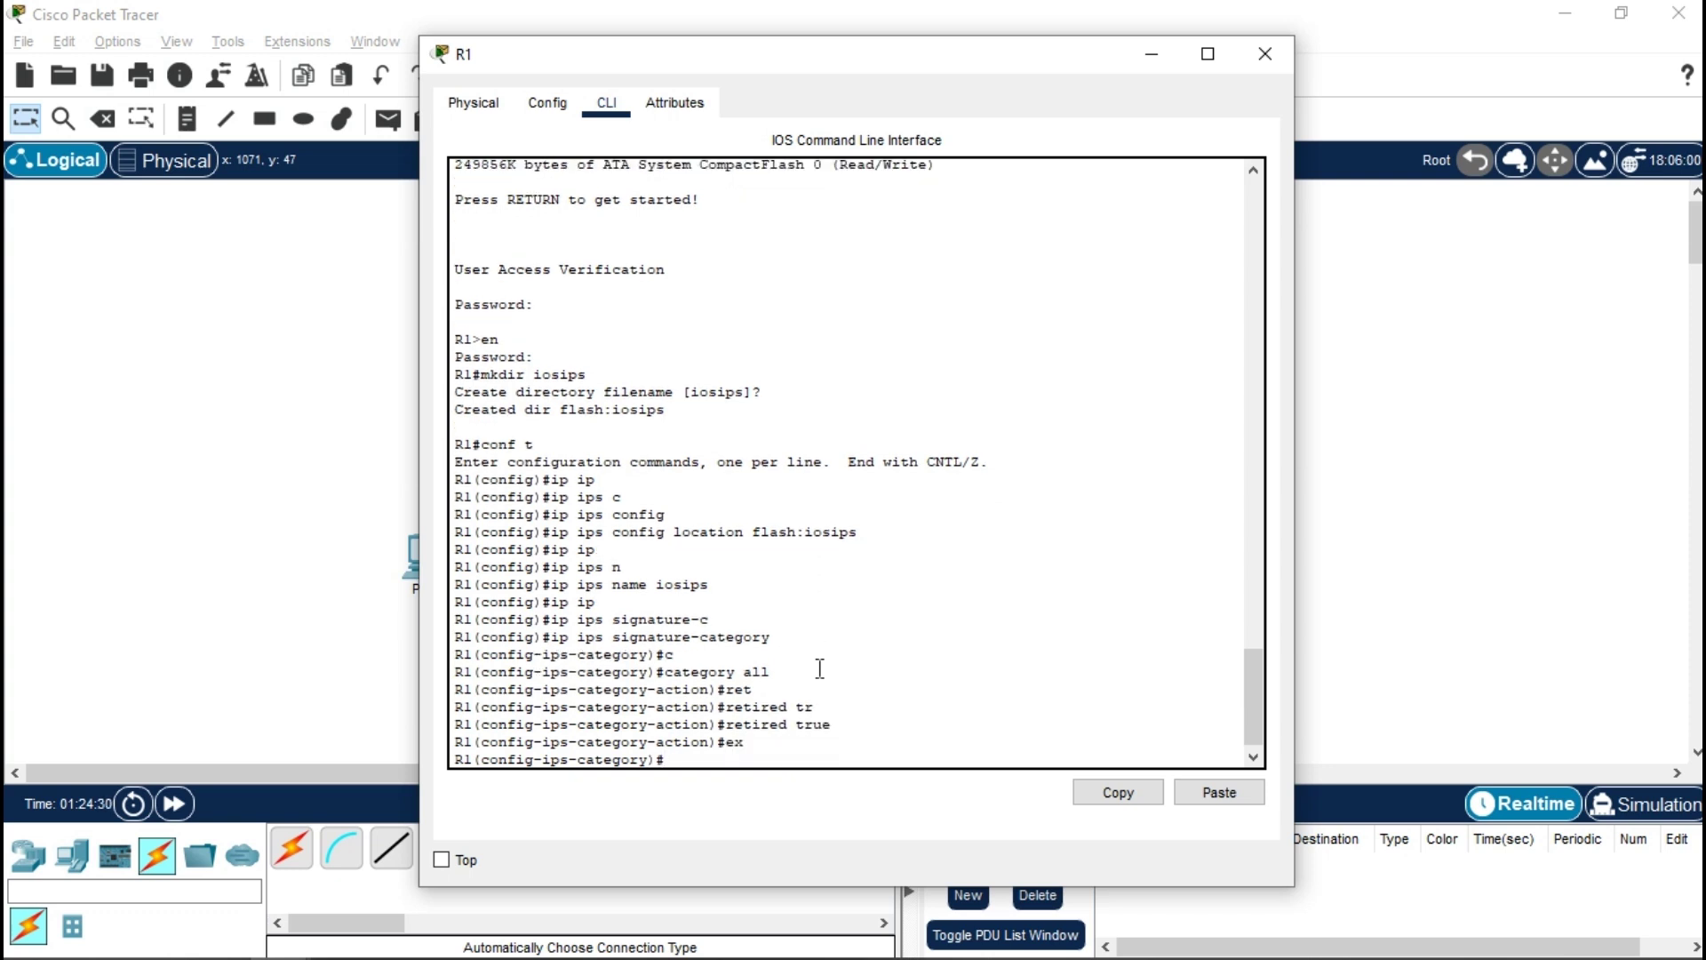
# - Unretire the ios_ips basic category by setting retired false
pyautogui.write('?')
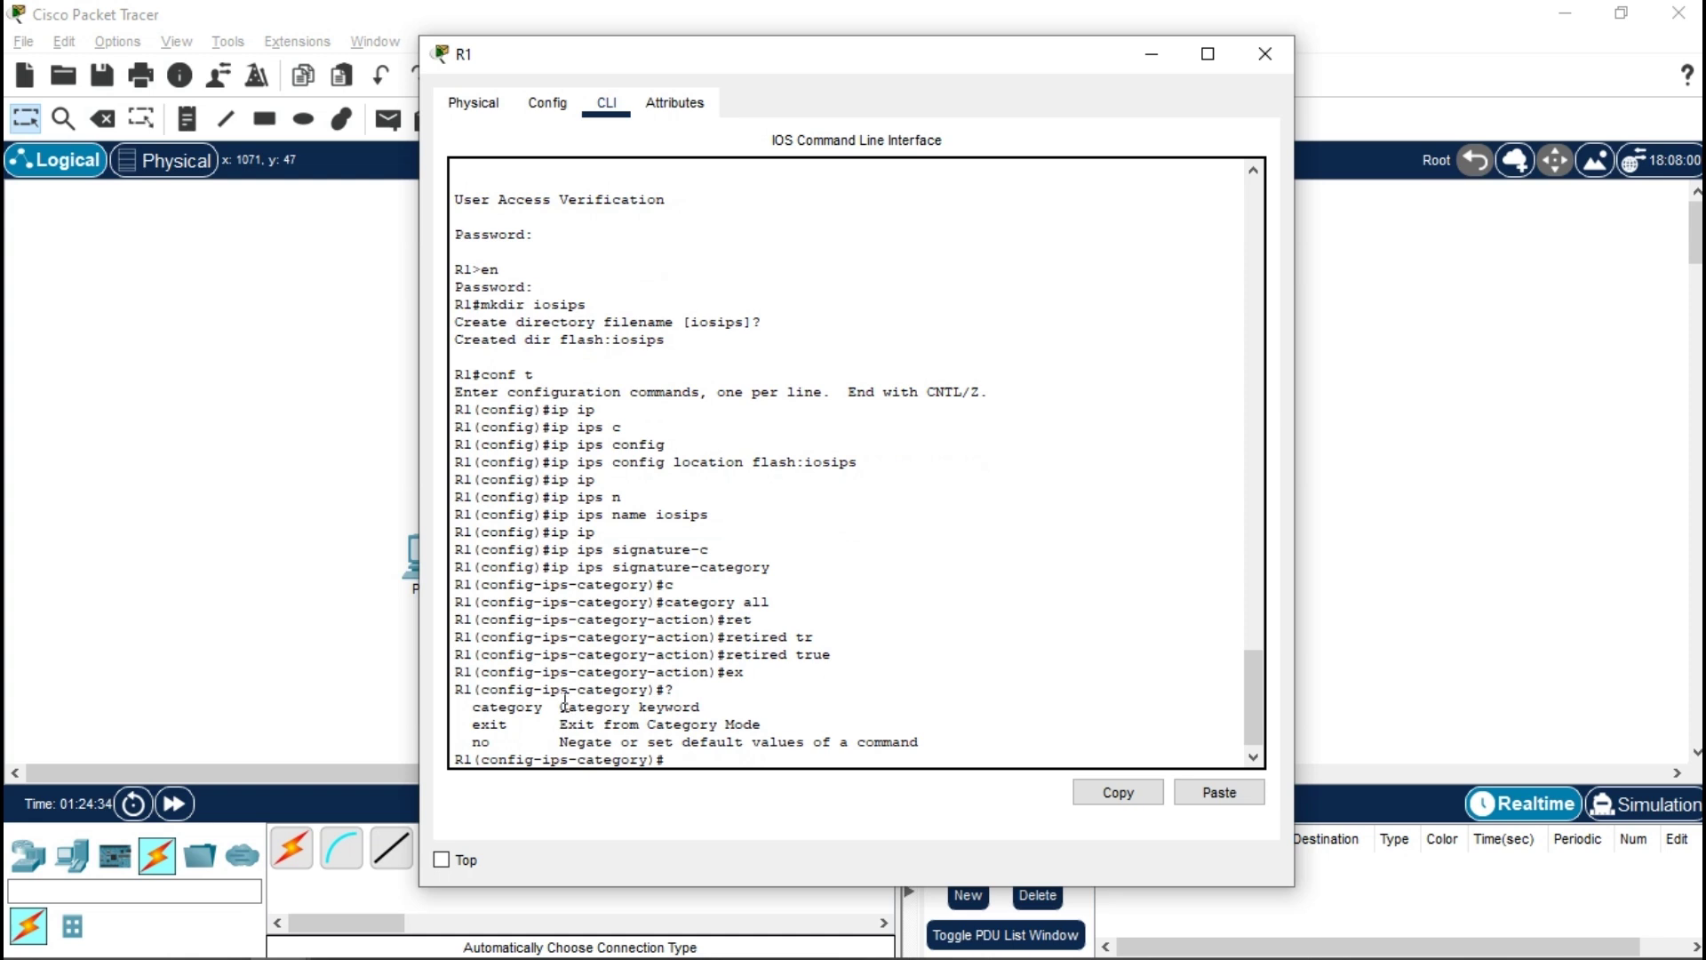
pyautogui.write('c')
pyautogui.press('Tab')
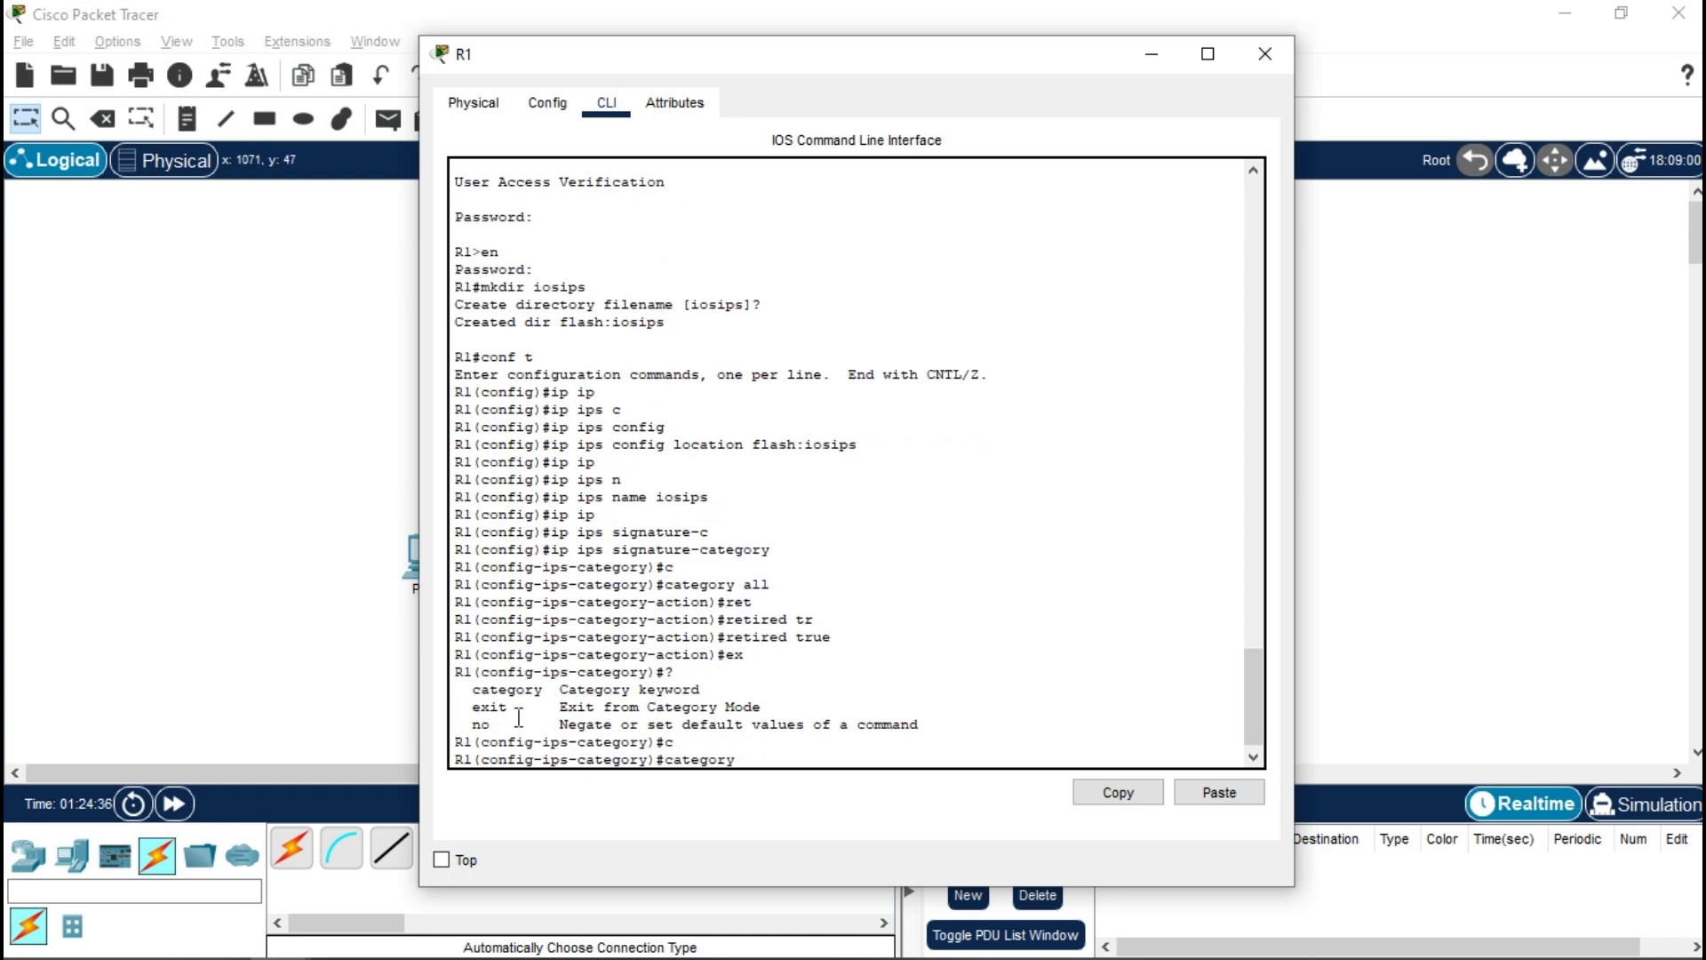
pyautogui.write('?')
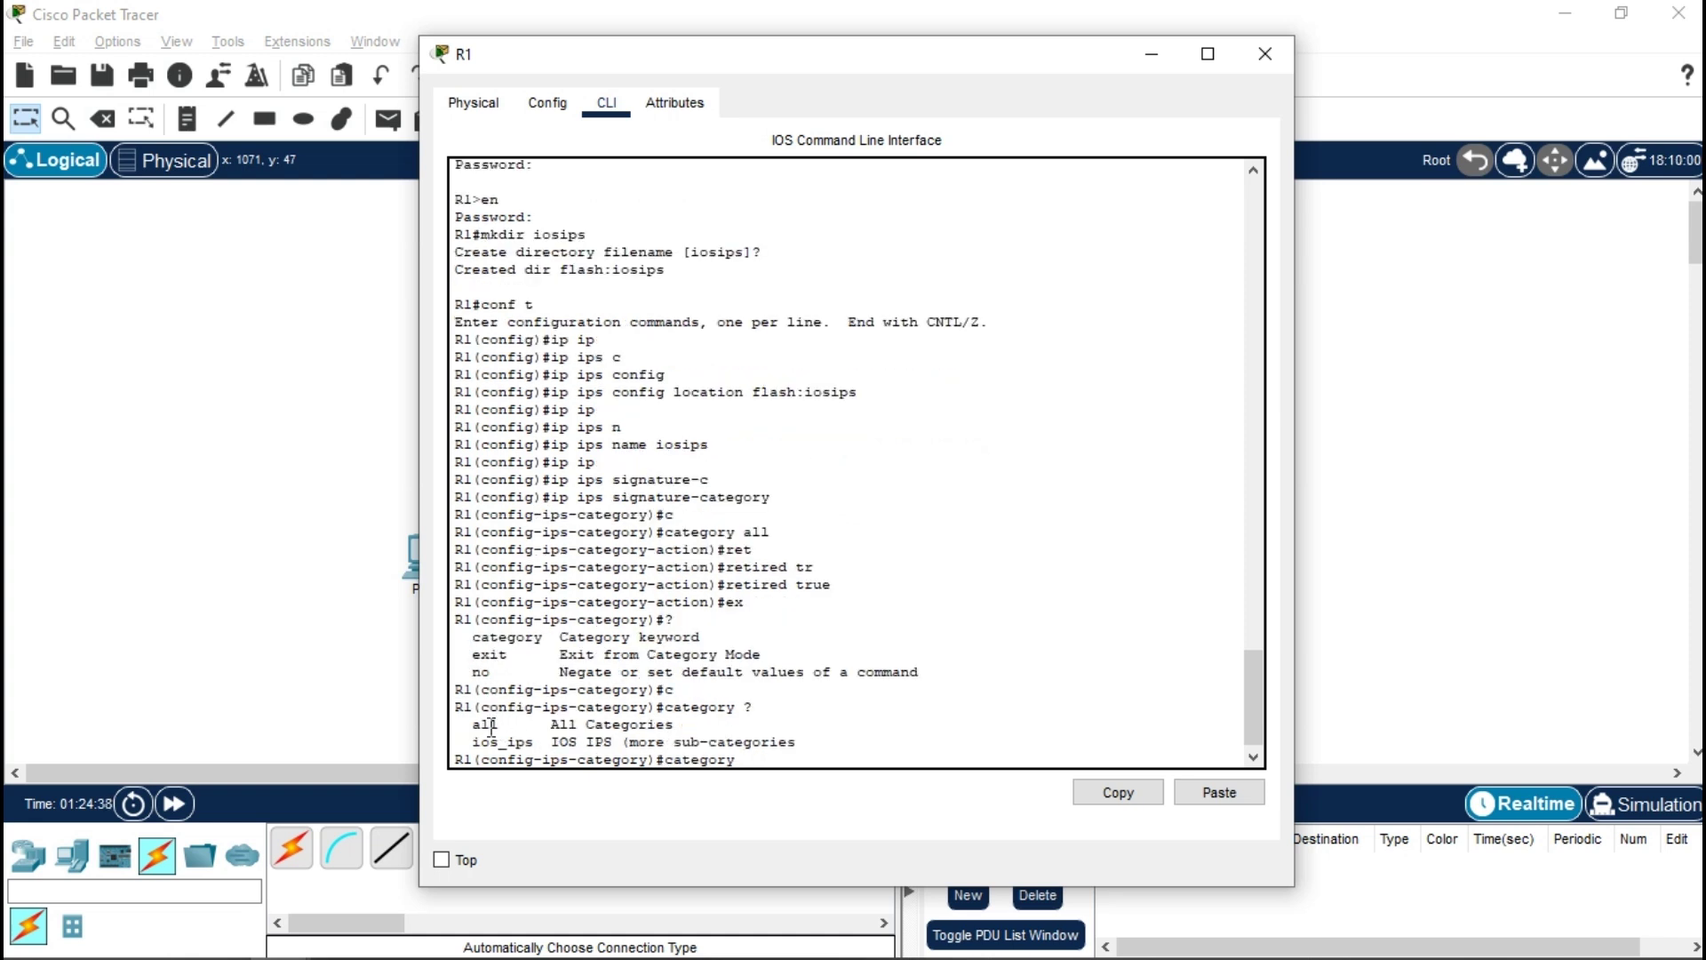
pyautogui.moveTo(475, 724); pyautogui.dragTo(528, 741)
pyautogui.click(520, 724)
pyautogui.click(761, 764)
pyautogui.write('i')
pyautogui.press('Tab')
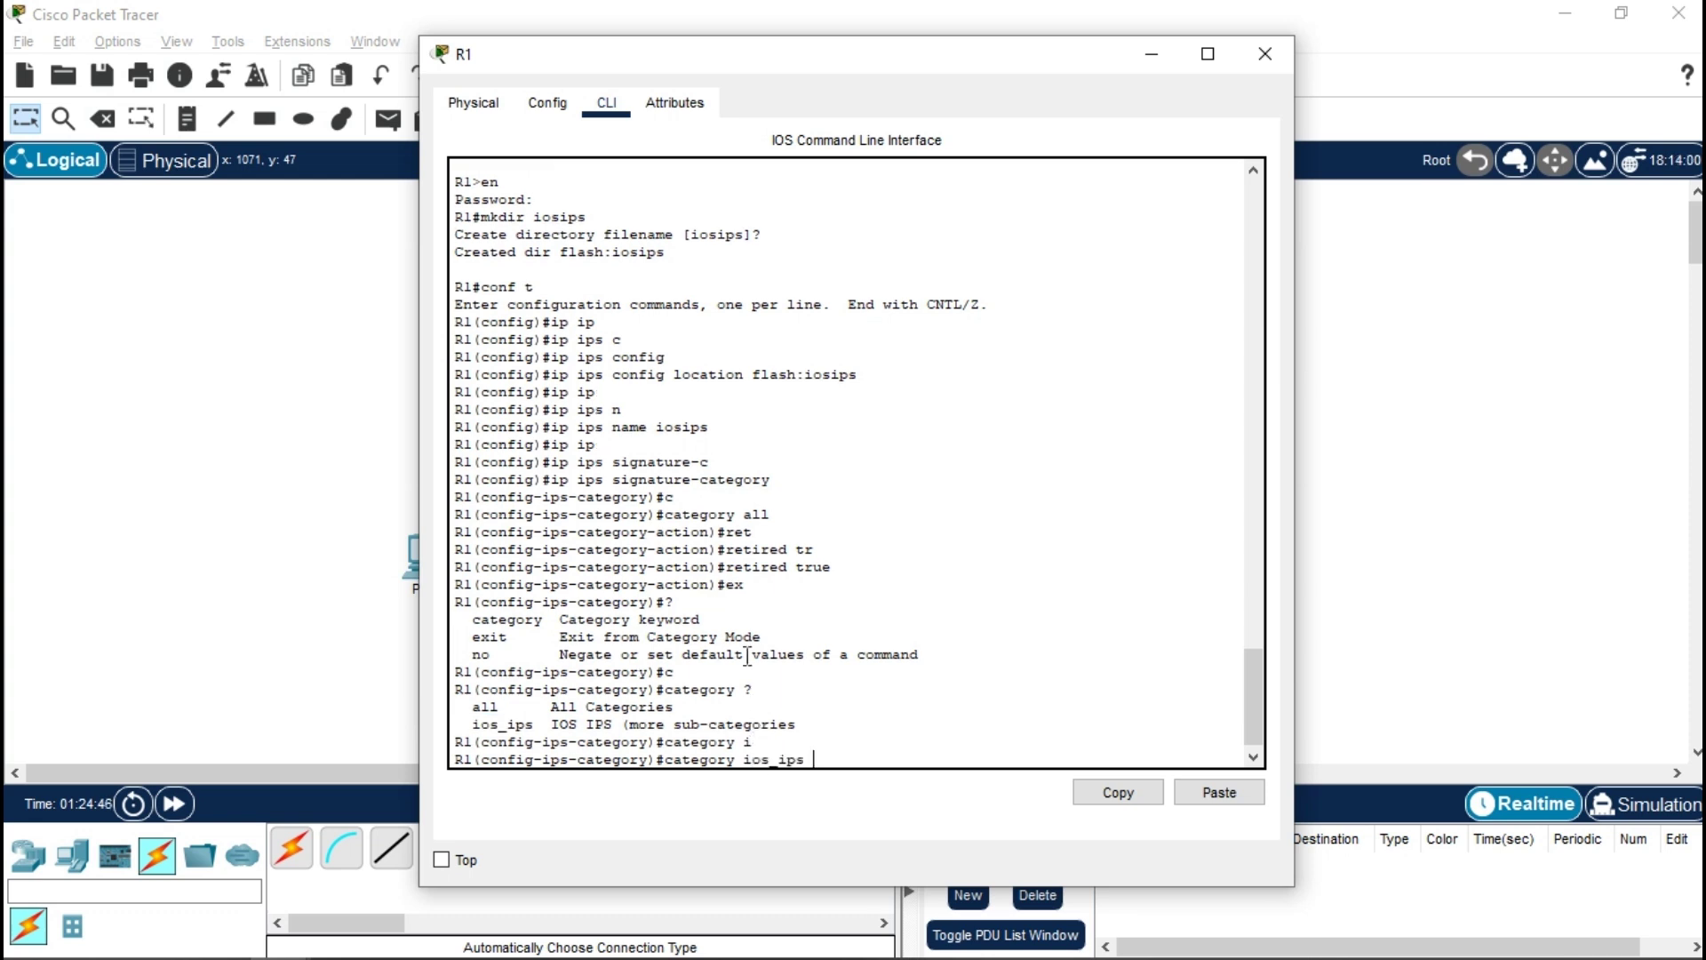
pyautogui.write('b')
pyautogui.press('Tab')
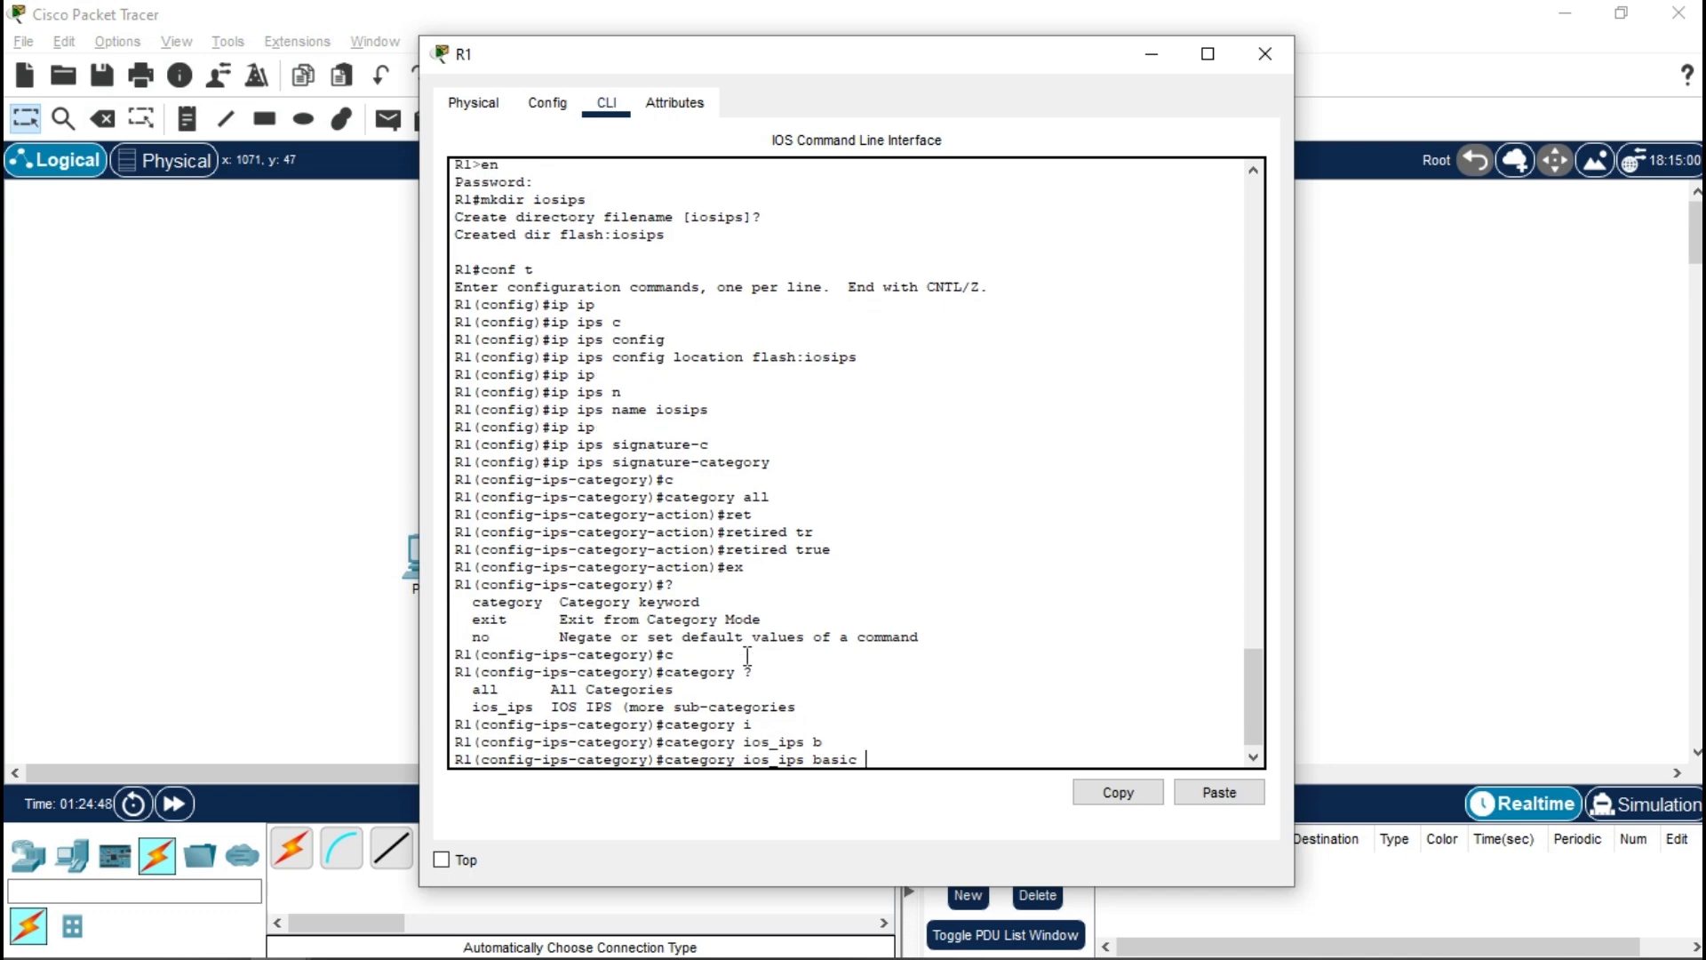
pyautogui.press('Return')
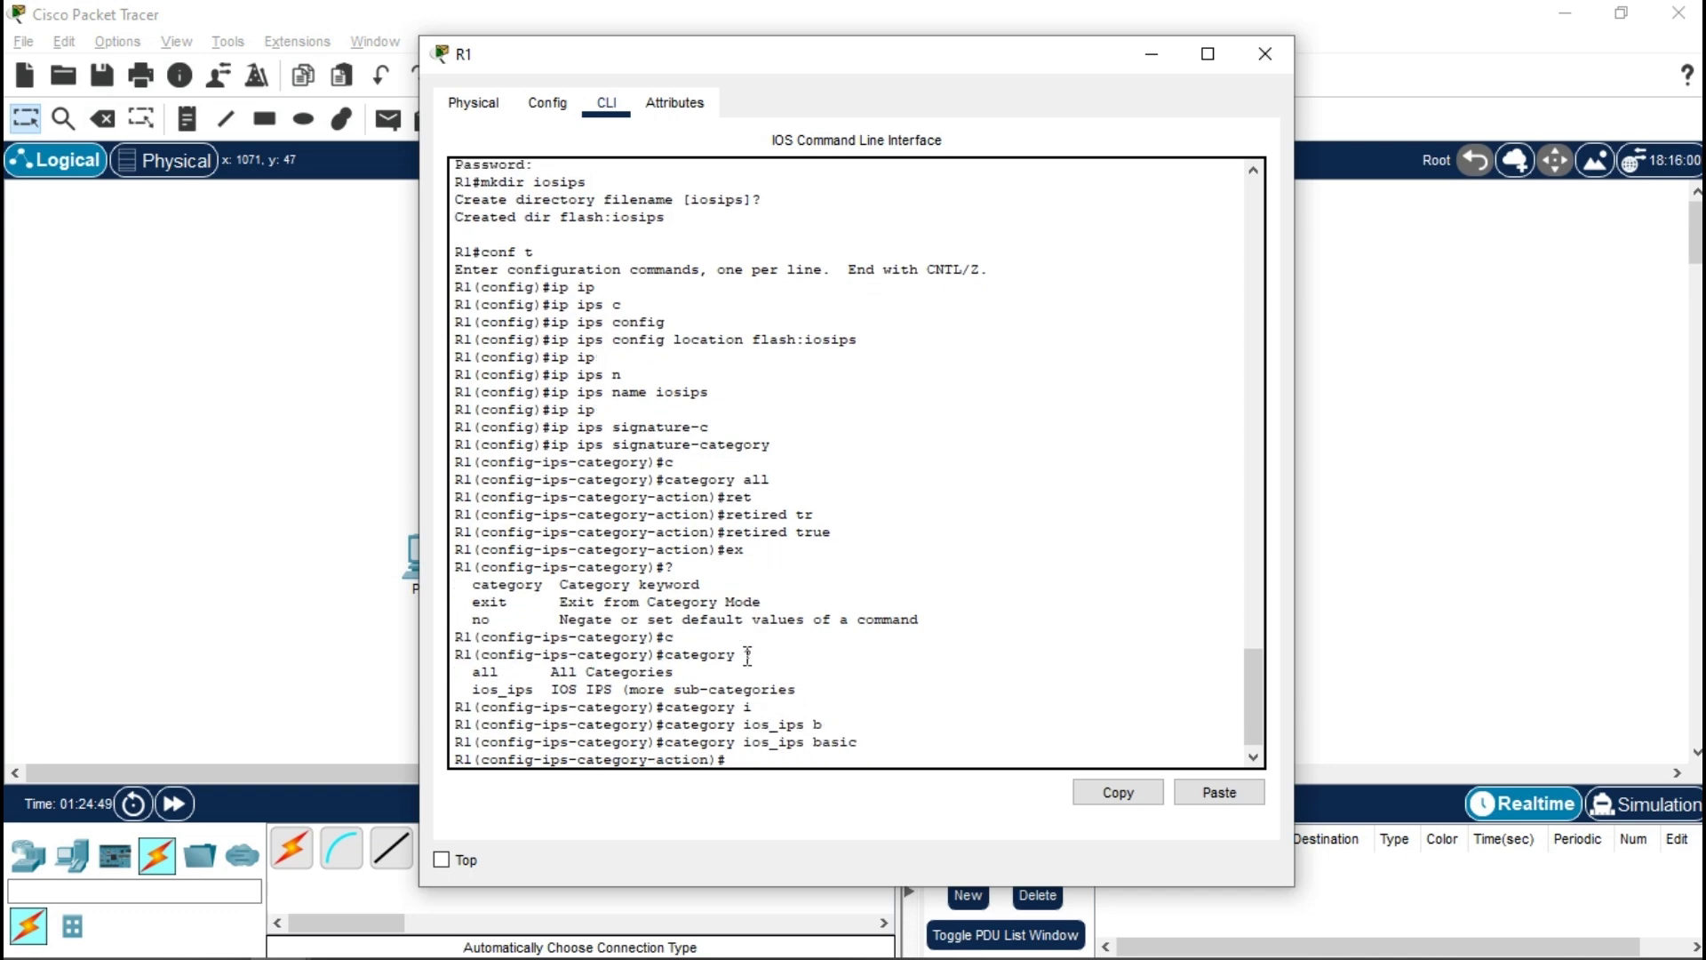
pyautogui.write('re')
pyautogui.press('Tab')
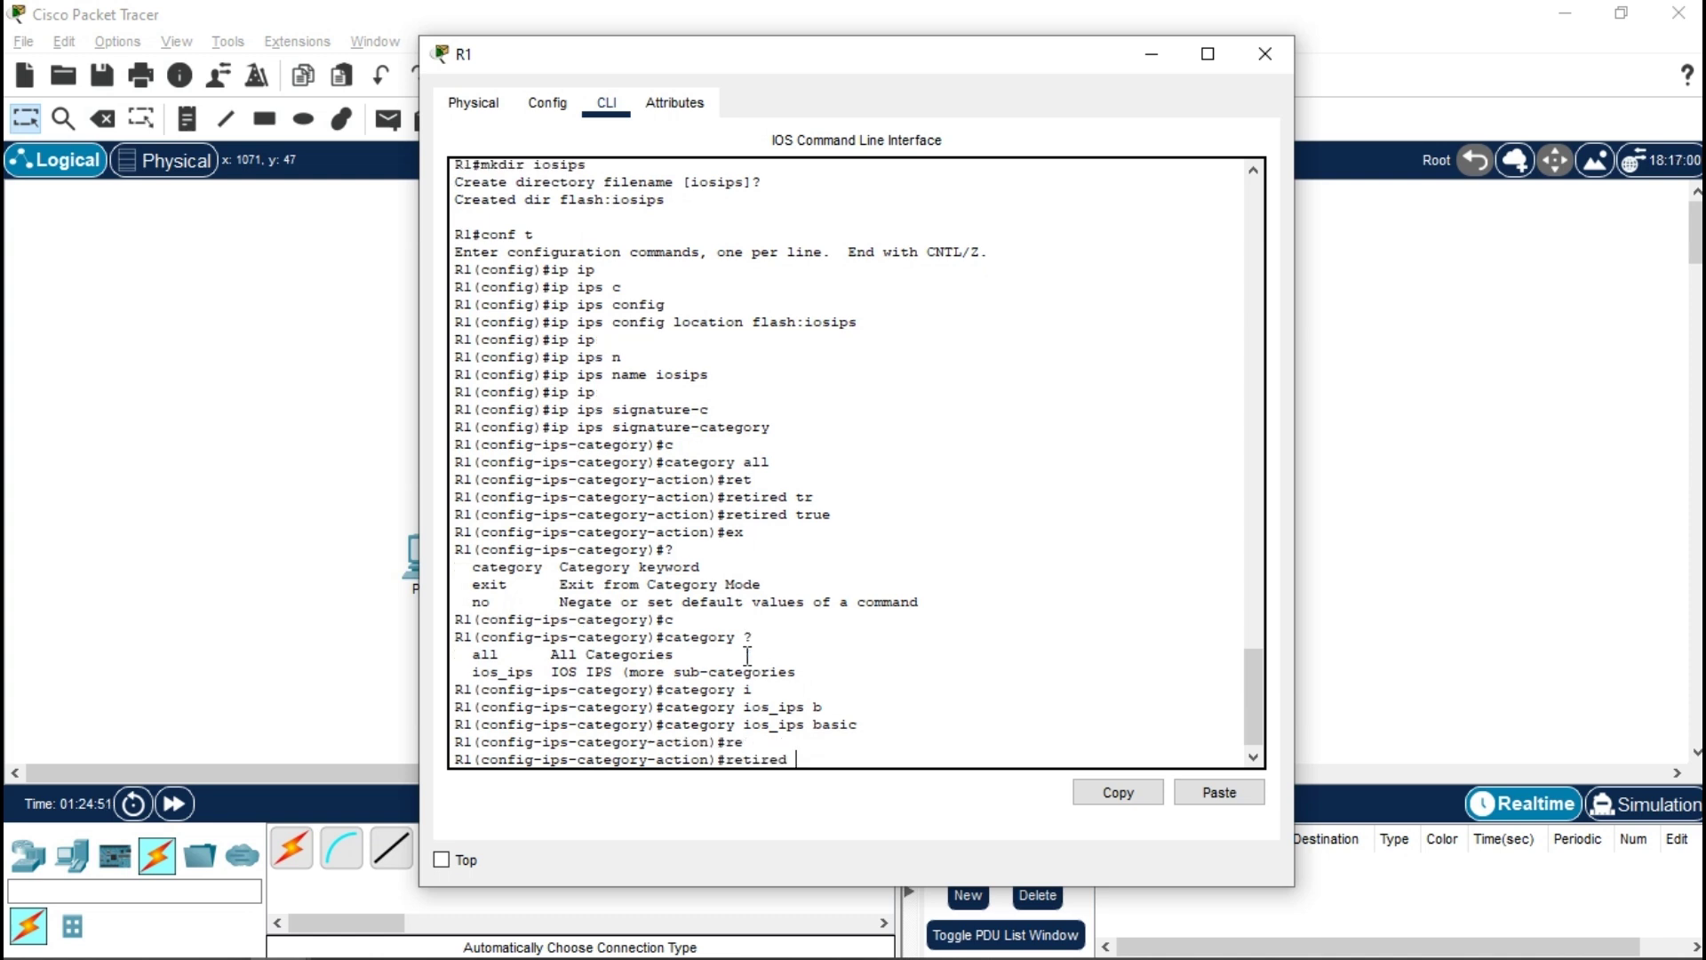
pyautogui.write('fl')
pyautogui.press('Tab')
pyautogui.press('BackSpace')
pyautogui.press('Tab')
pyautogui.press('Return')
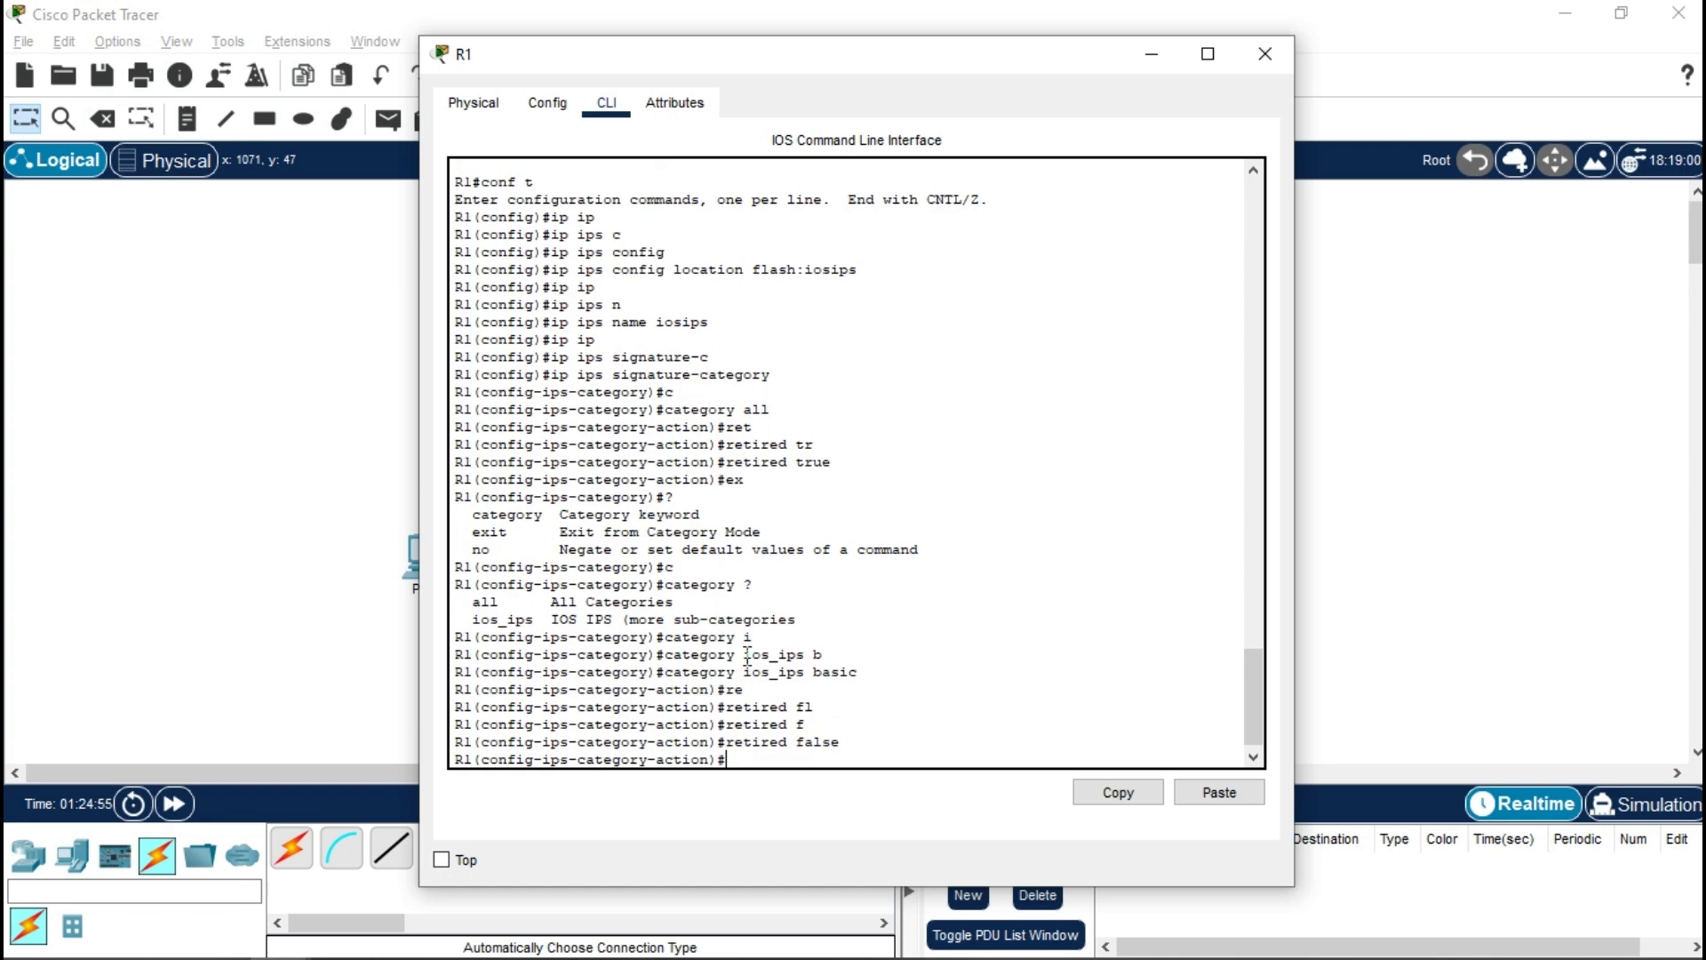
# - Exit signature-category configuration and accept the changes to build the signatures
pyautogui.write('ex')
pyautogui.press('Return')
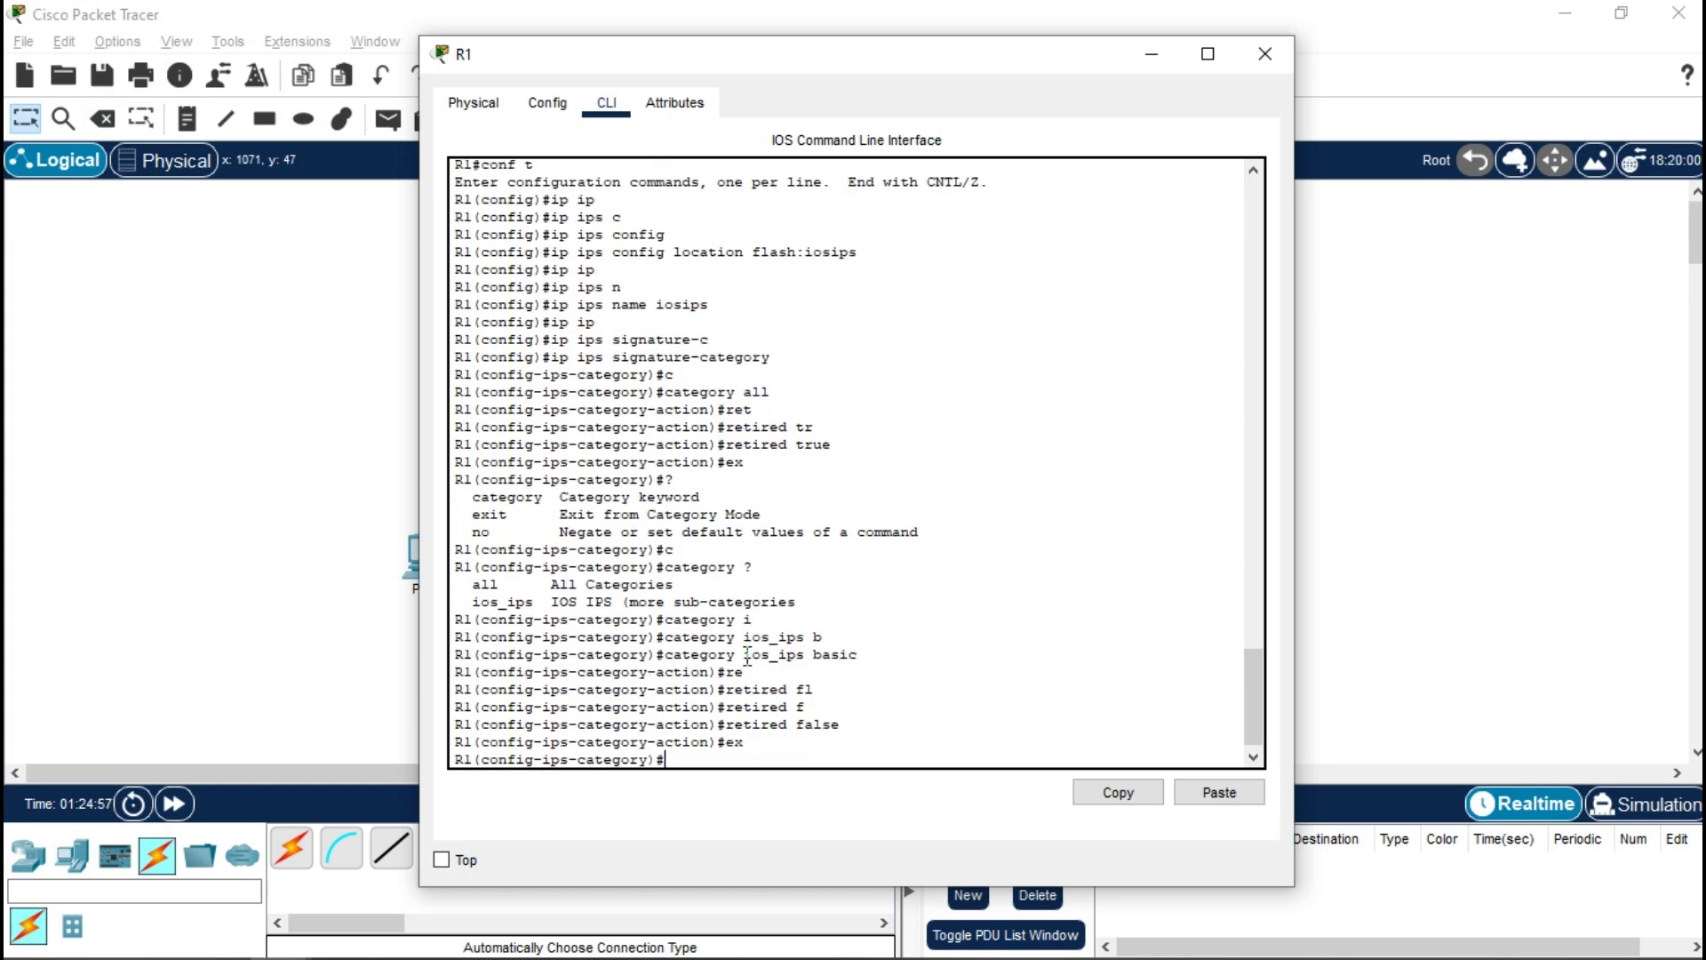
pyautogui.write('ex')
pyautogui.press('Return')
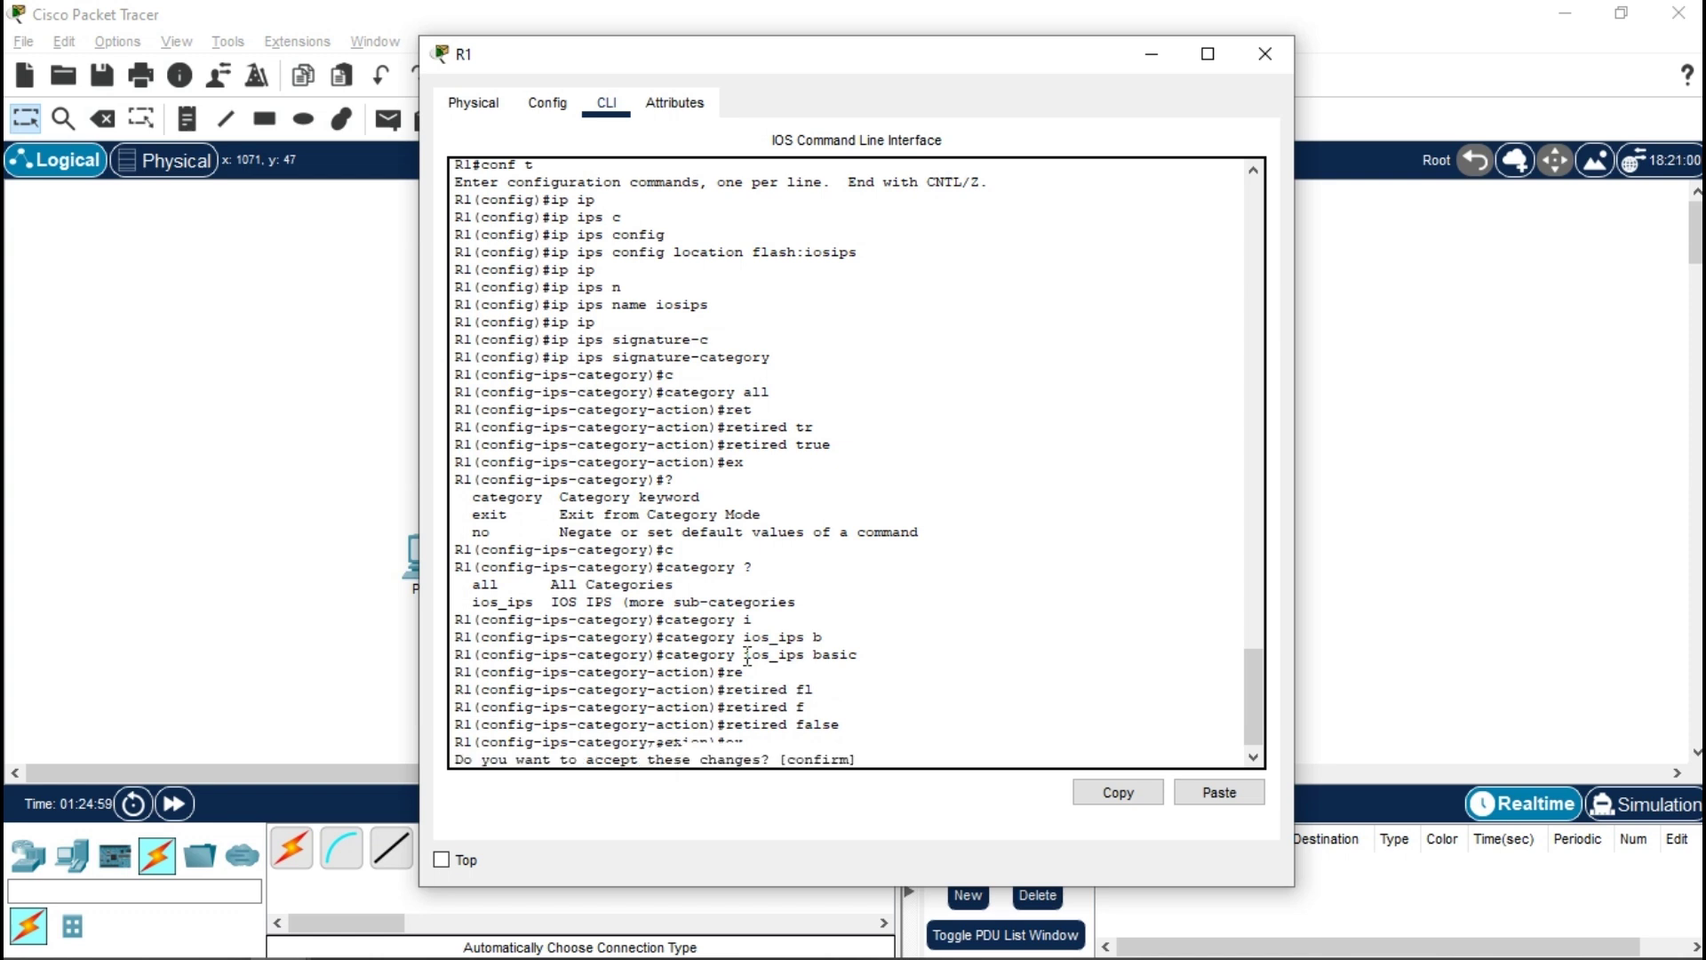
pyautogui.press('Return')
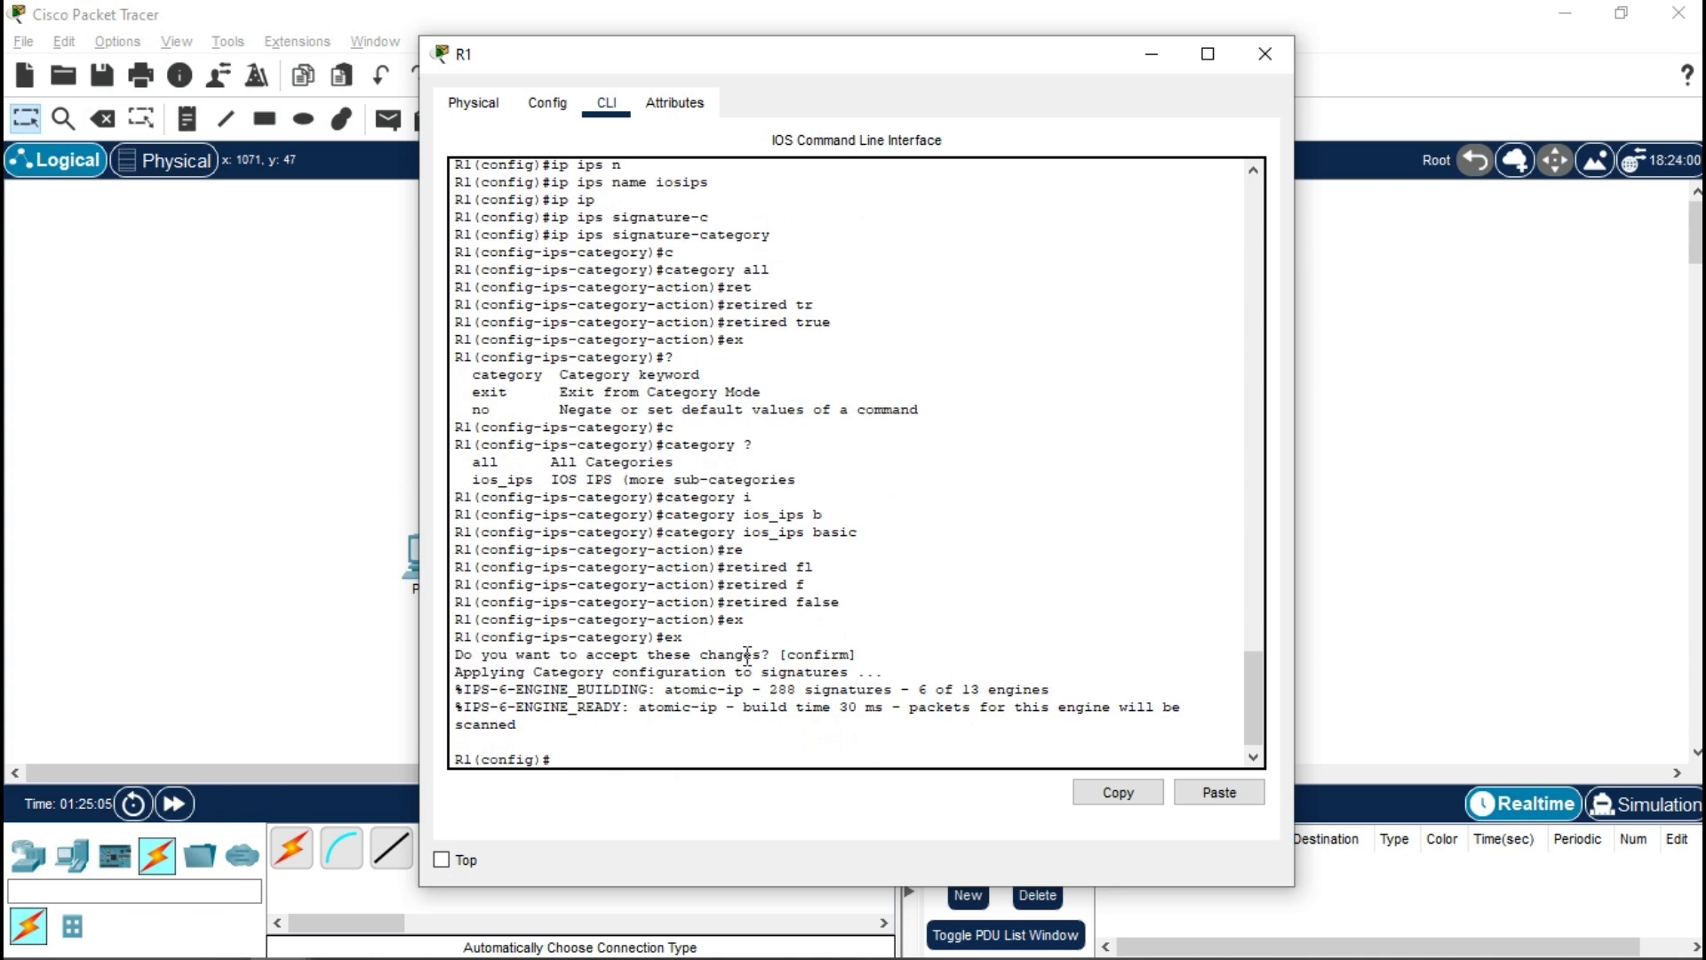
# - Apply the iosips rule outbound on interface gi 0/1 with ip ips iosips out
pyautogui.write('u')
pyautogui.press('BackSpace')
pyautogui.write('int')
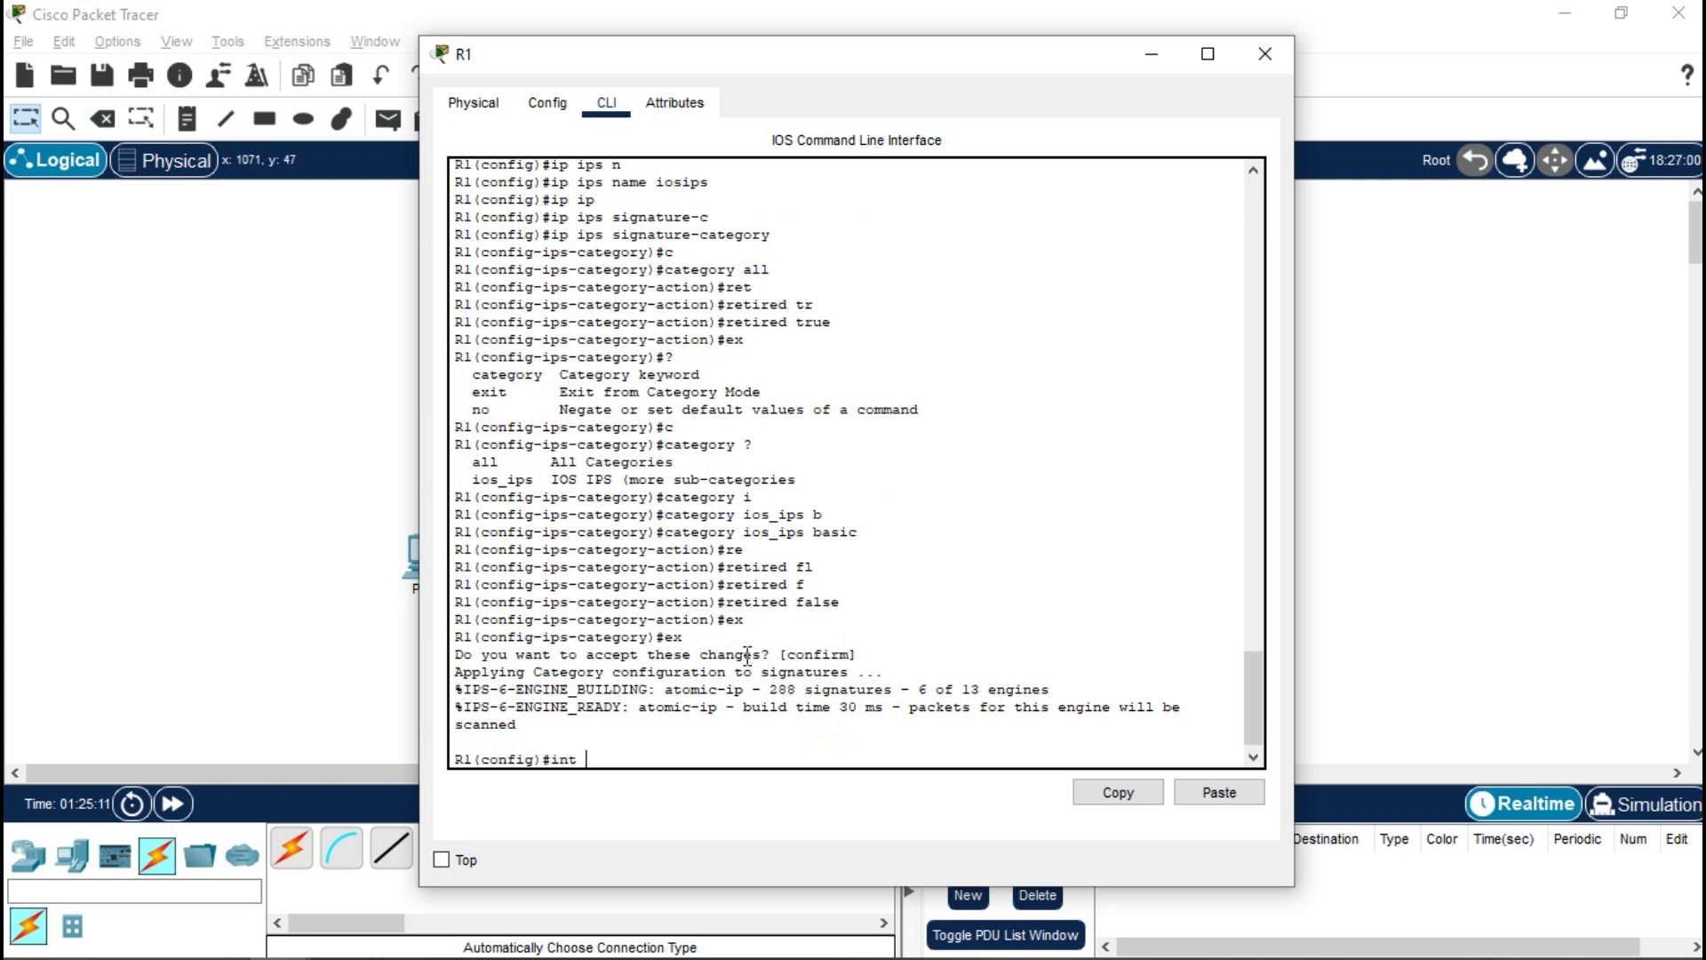
pyautogui.write(' gi 0/')
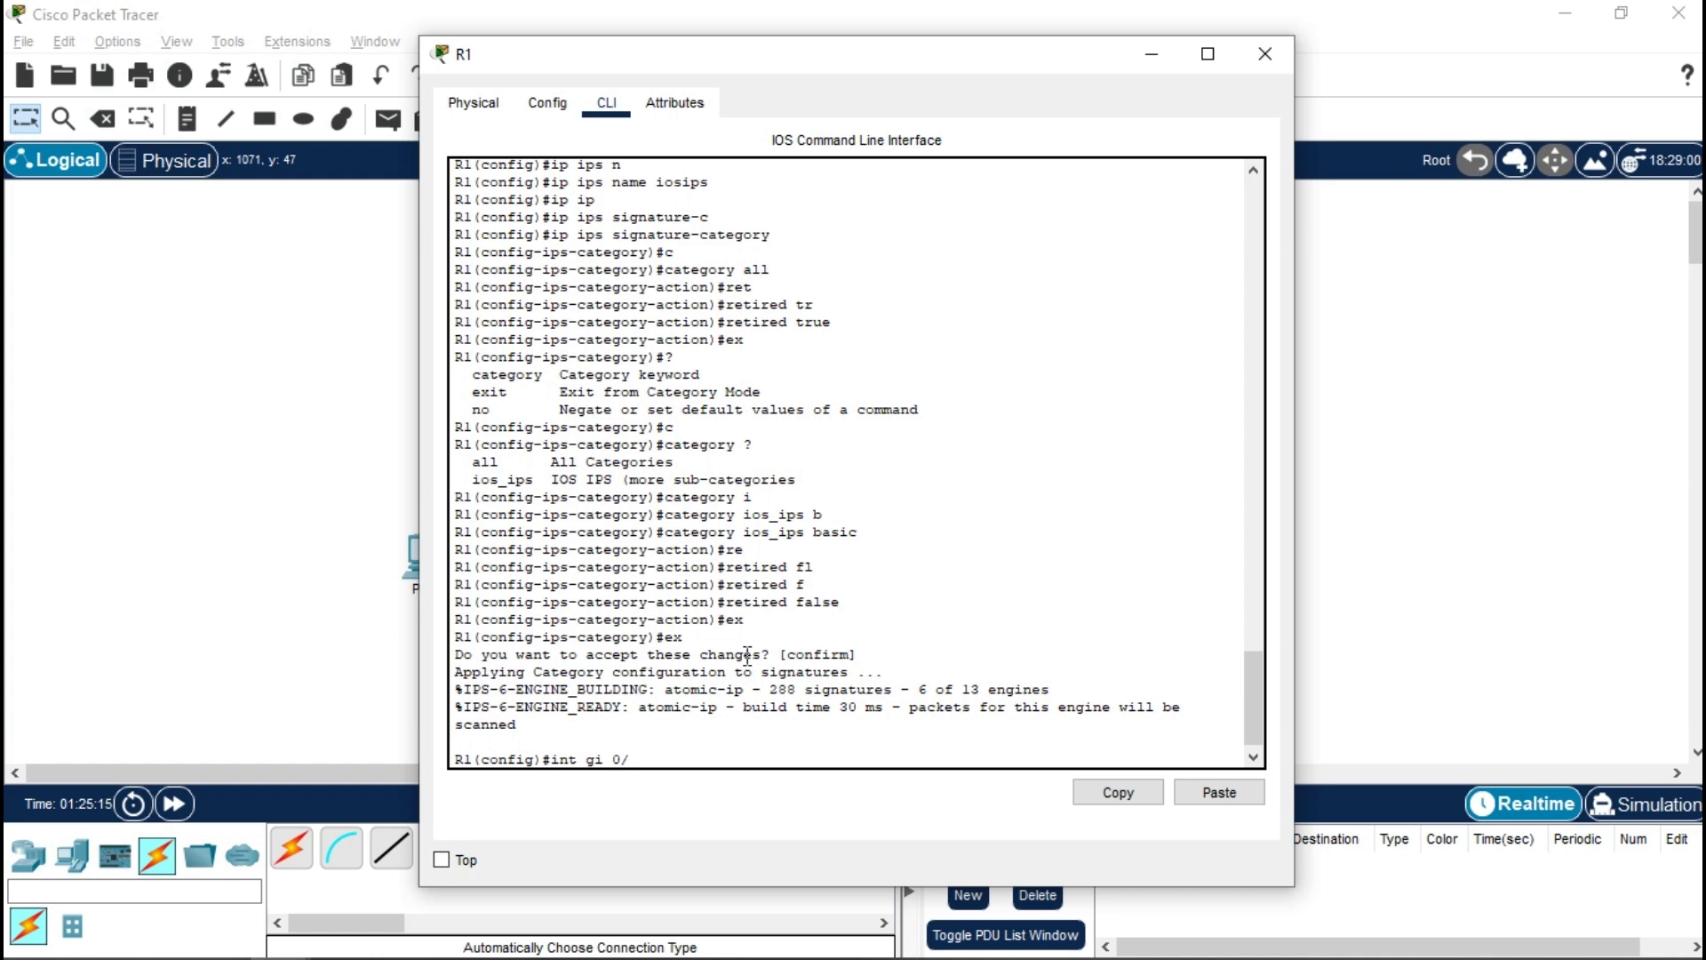
pyautogui.write('1')
pyautogui.press('Return')
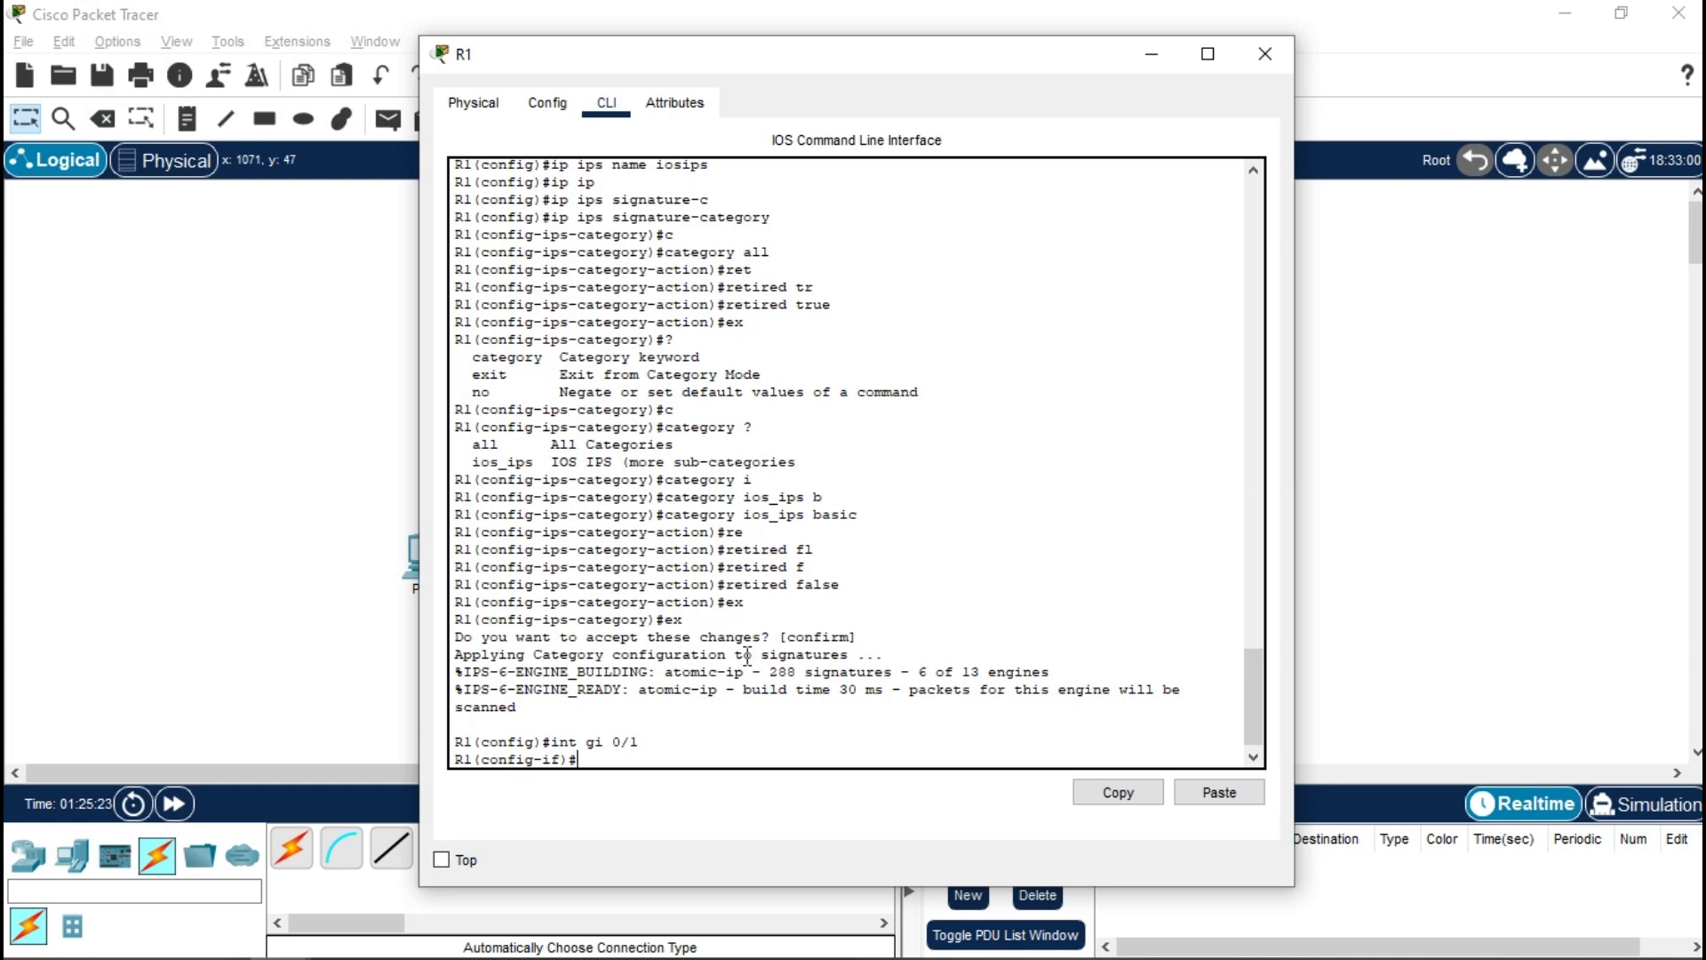
pyautogui.write('p ip')
pyautogui.press('Tab')
pyautogui.write('s')
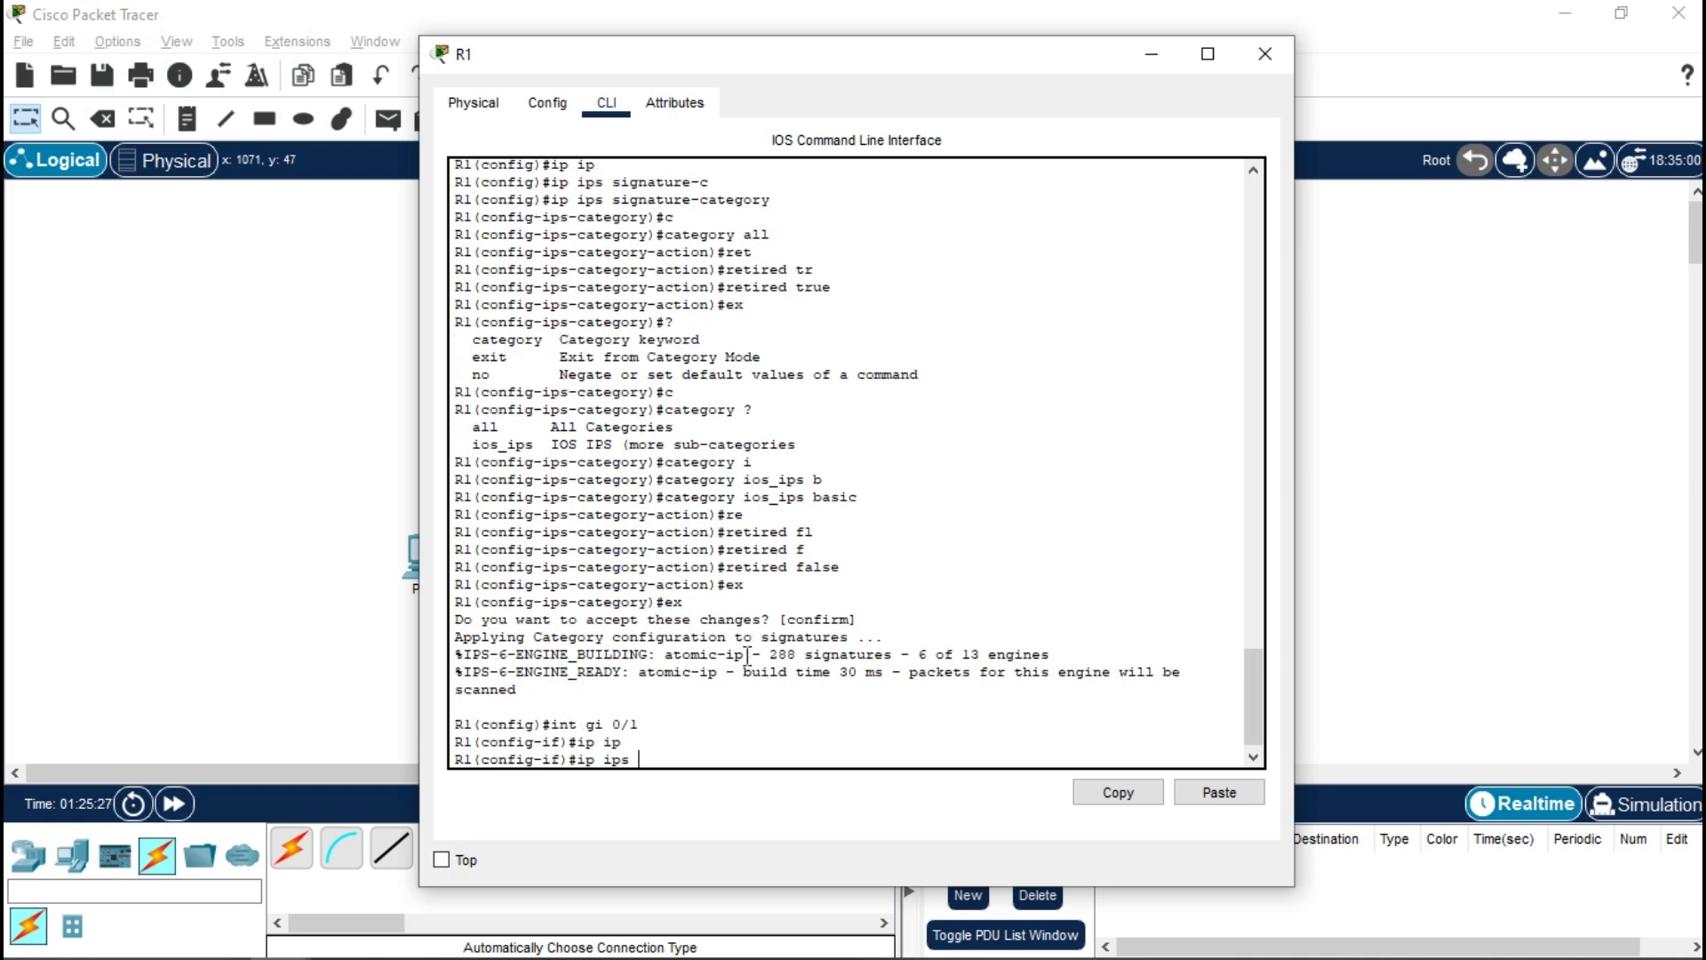
pyautogui.write(' iosips out')
pyautogui.press('Return')
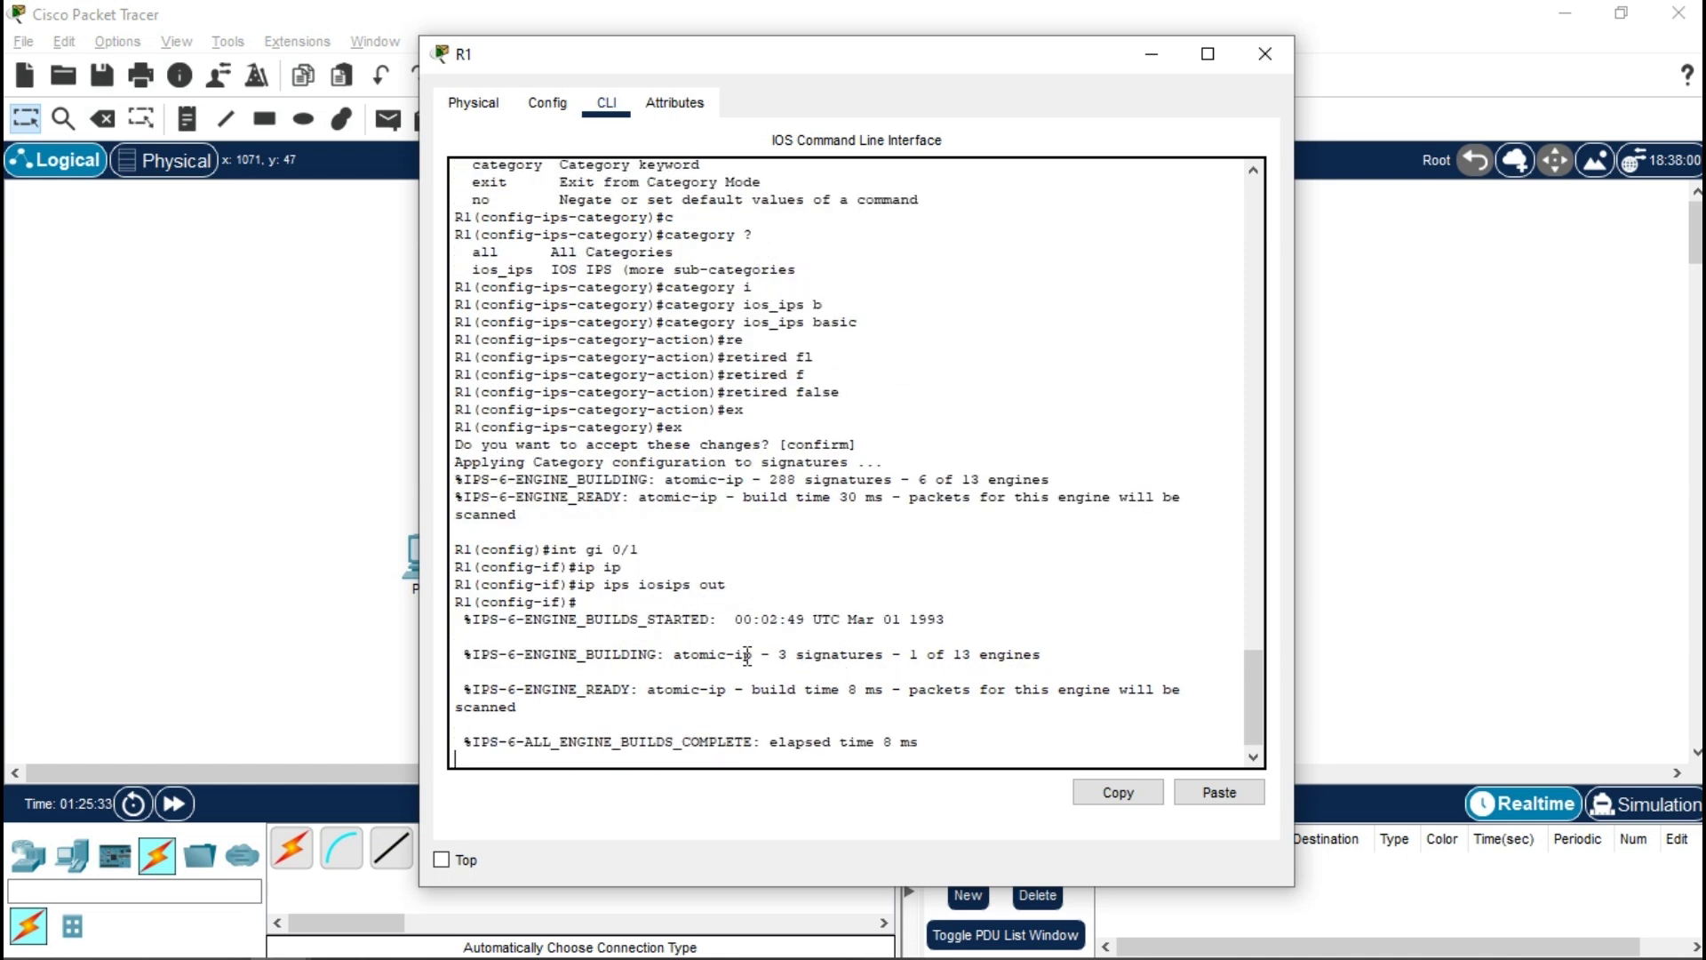
pyautogui.press('Return')
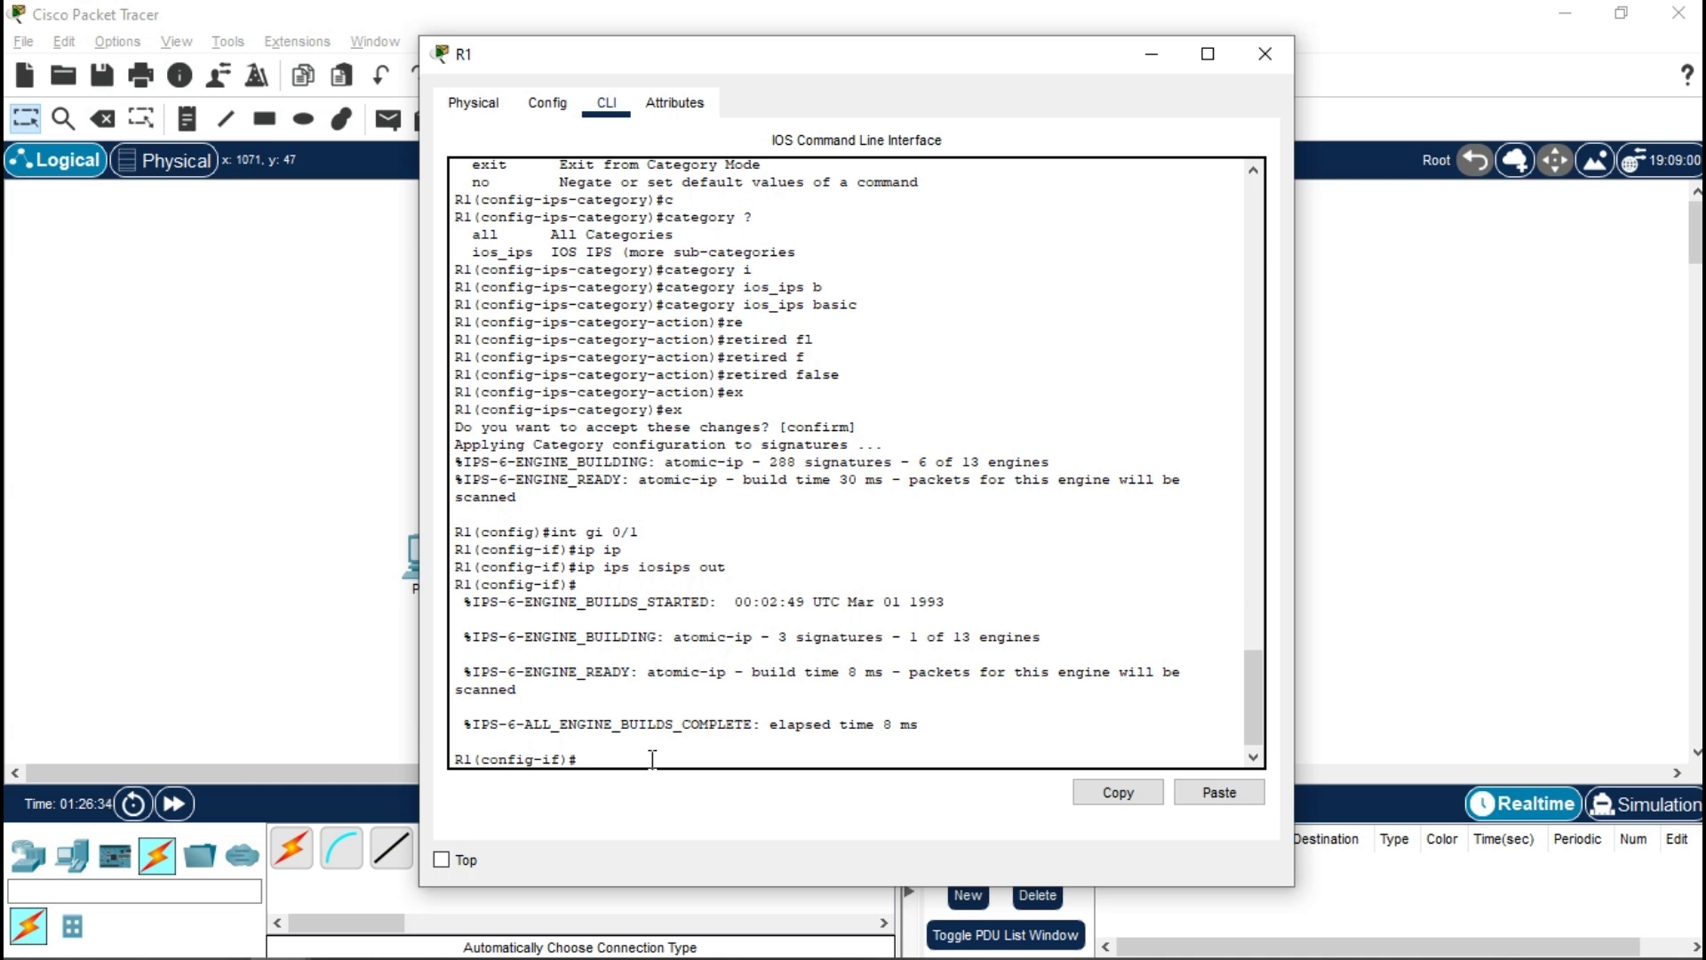
# - Try 'ip ips notify' in interface mode, then clear the unfinished command
pyautogui.write('ip ip')
pyautogui.press('Tab')
pyautogui.write('no')
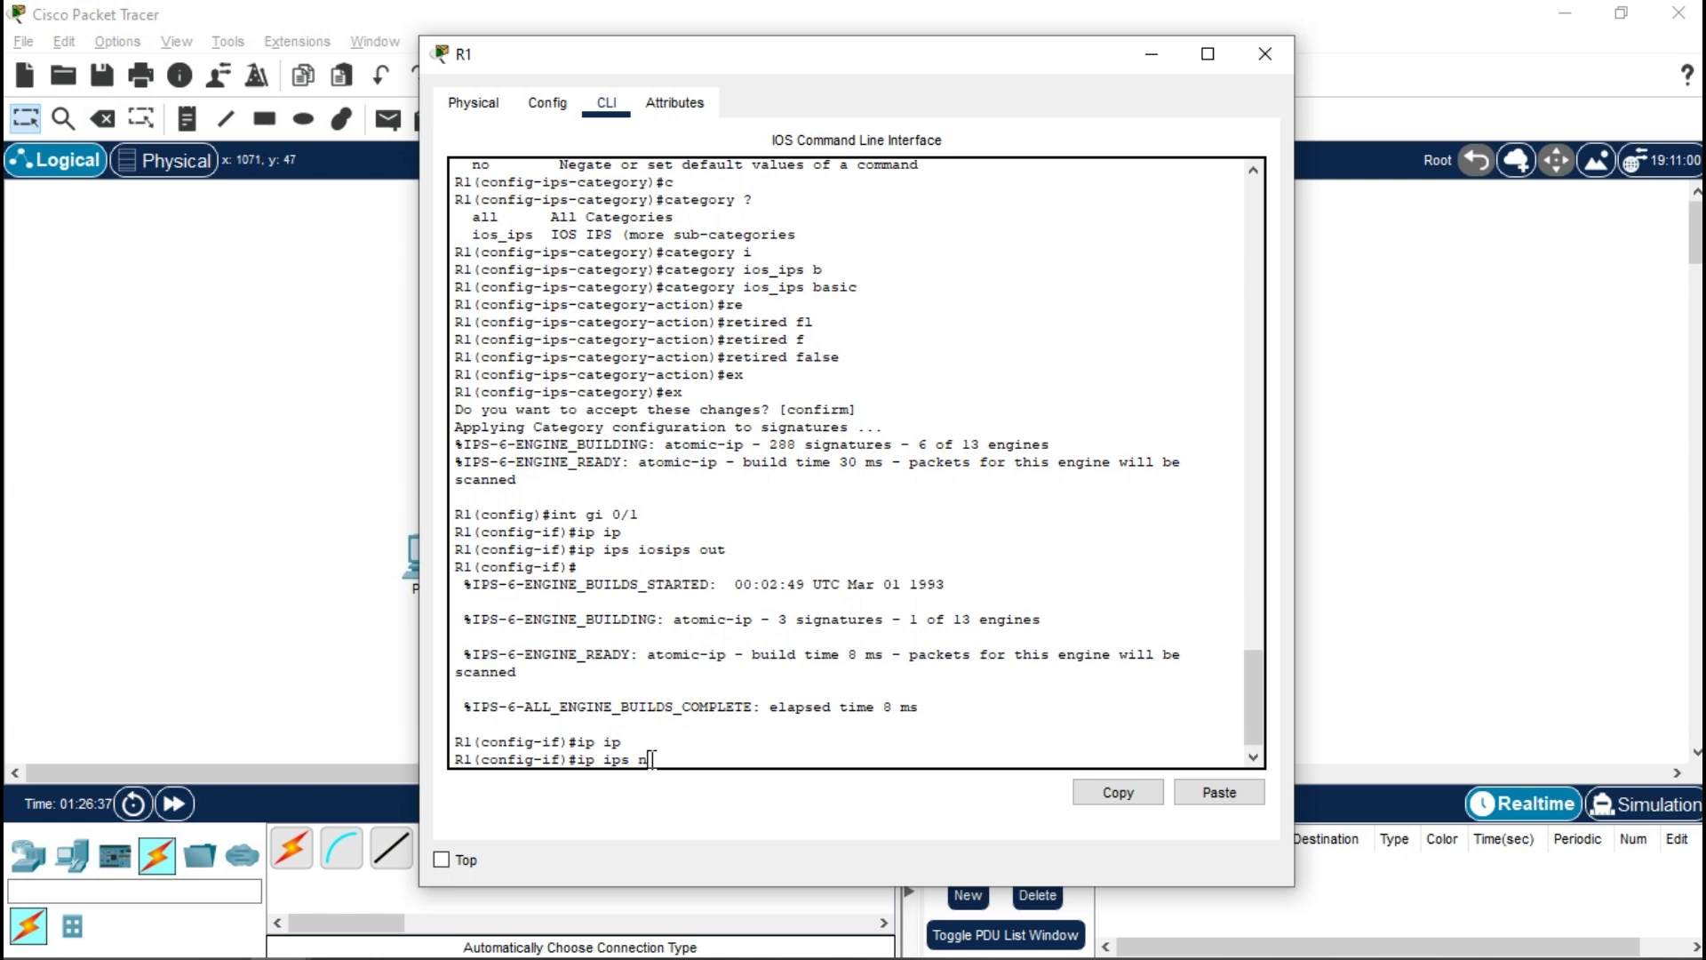
pyautogui.press('Tab')
pyautogui.write('f')
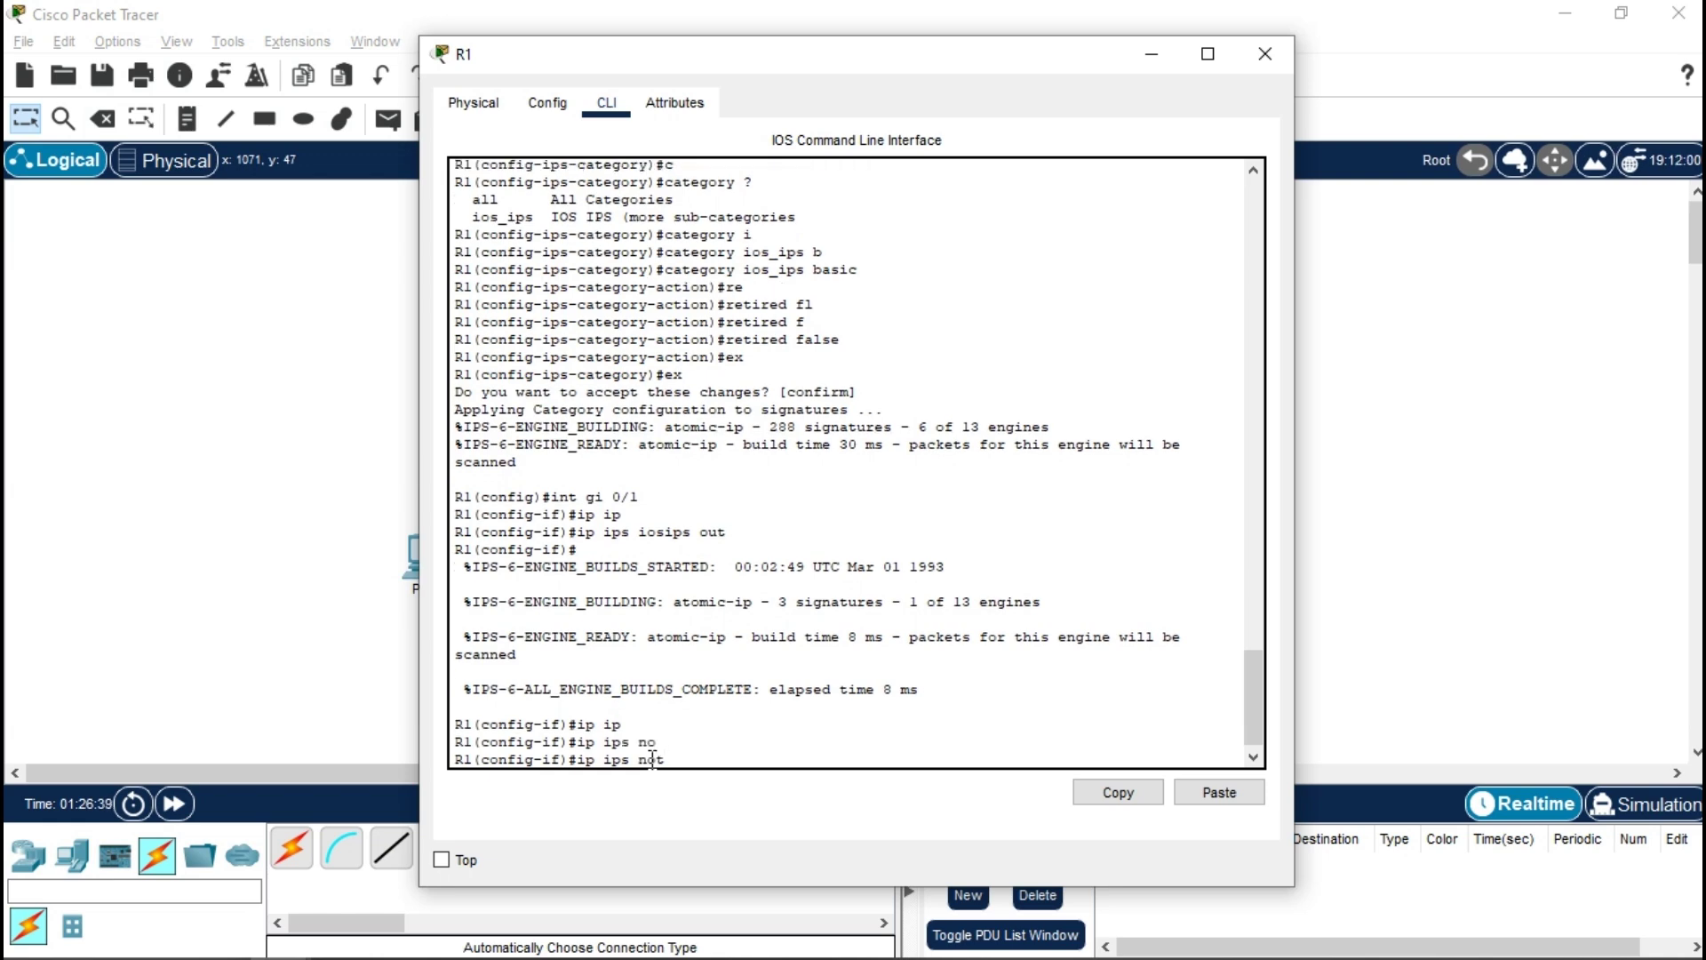
pyautogui.write('i')
pyautogui.press('Tab')
pyautogui.press('Tab')
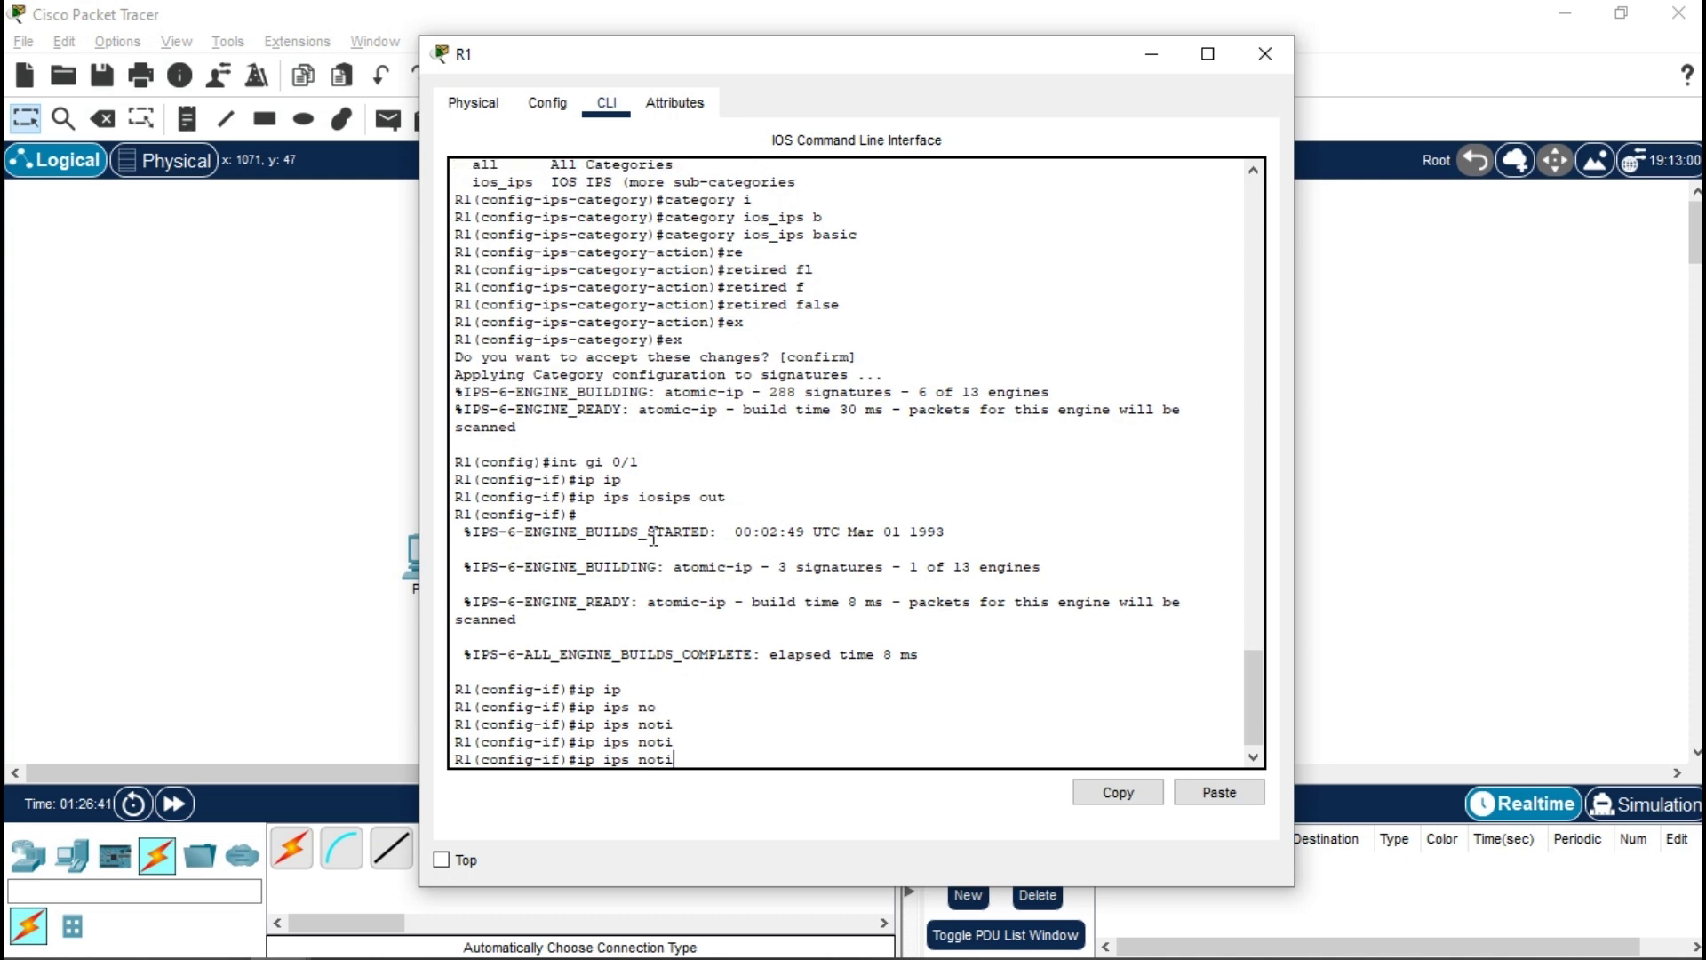
pyautogui.press('Tab')
pyautogui.press('BackSpace')
pyautogui.press('BackSpace')
pyautogui.press('Tab')
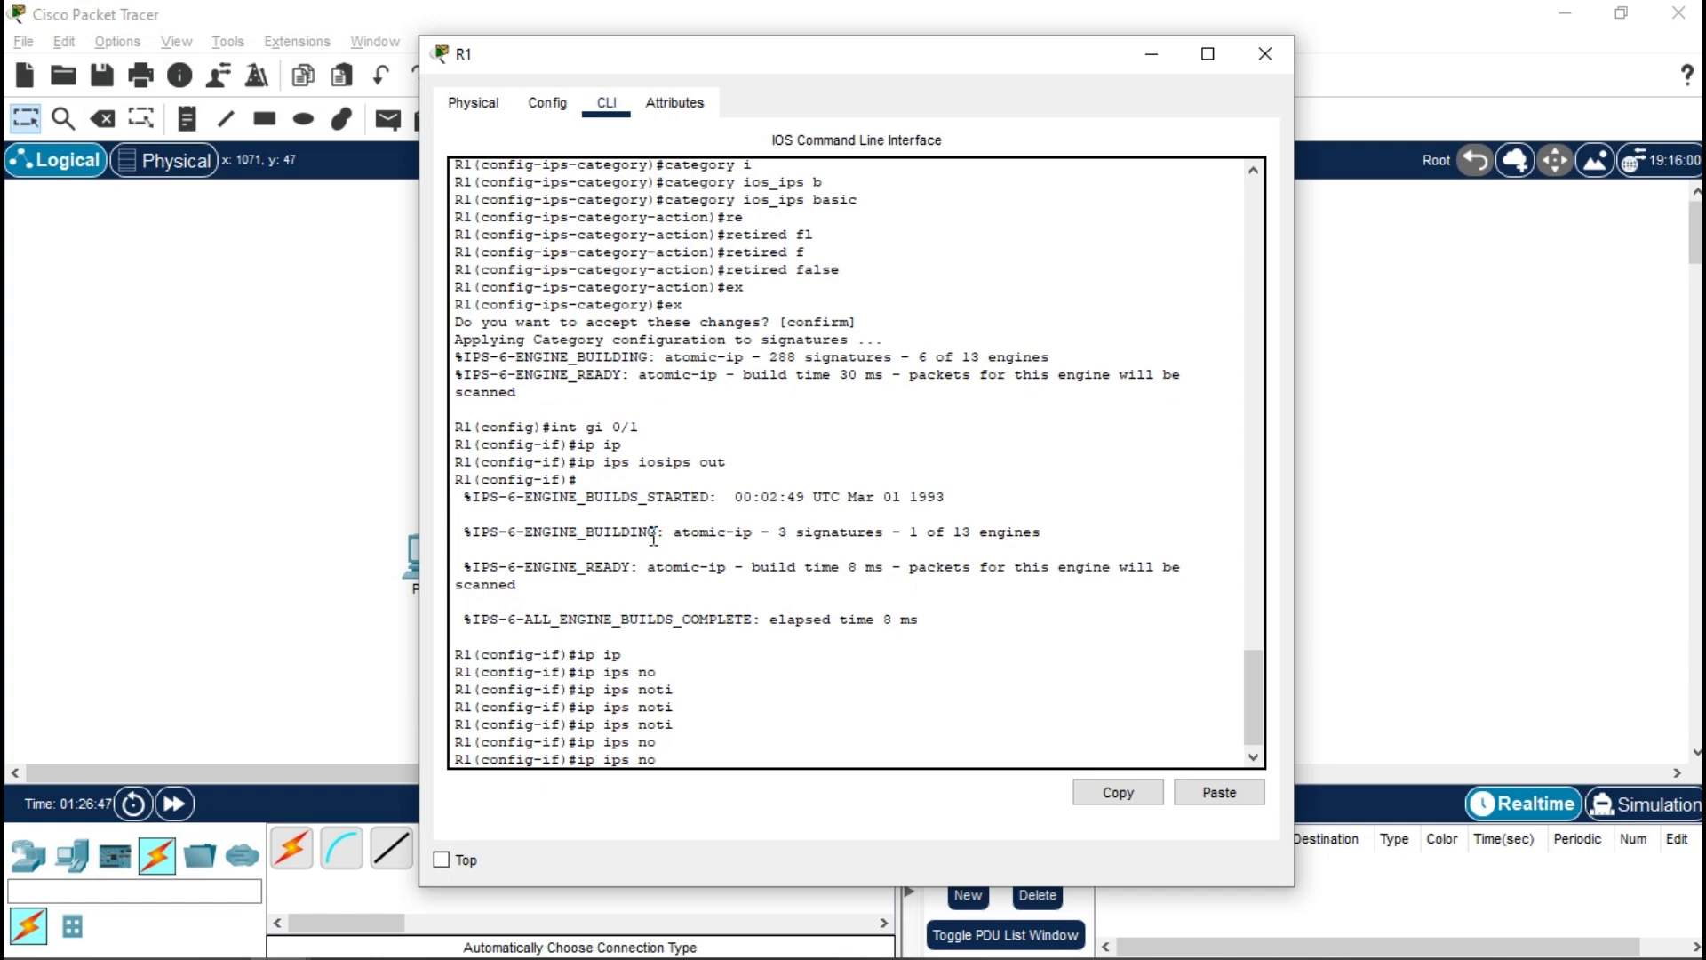
pyautogui.write('tify')
pyautogui.press('Tab')
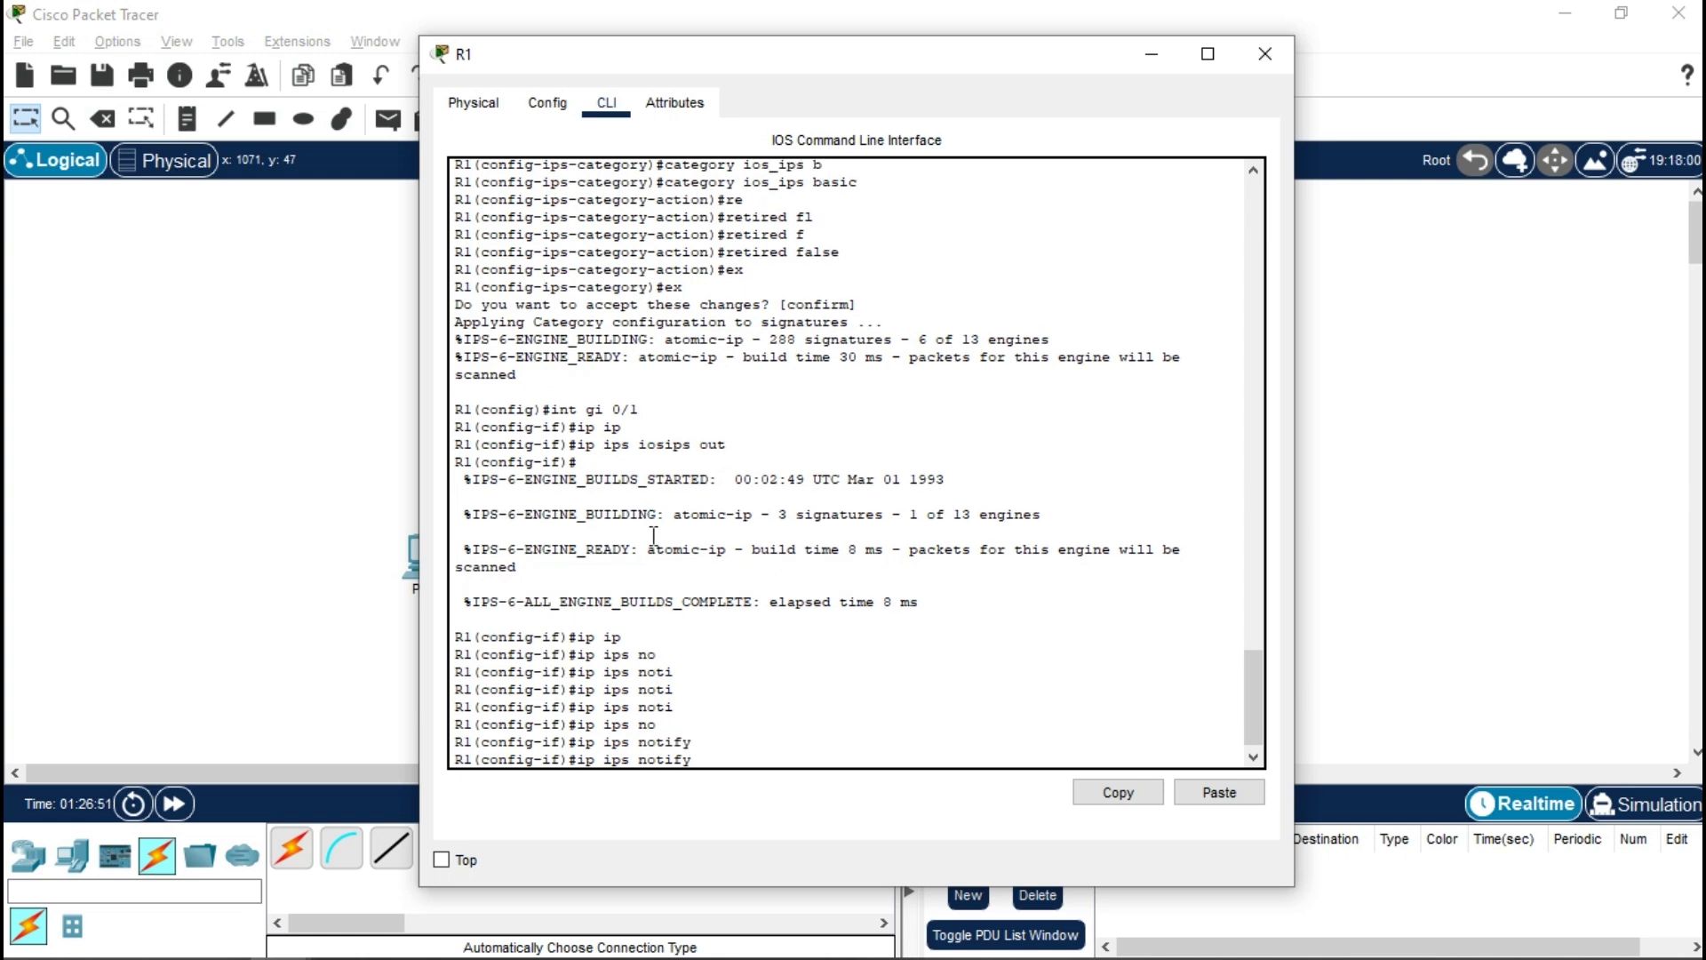
pyautogui.press('Tab')
pyautogui.press('BackSpace')
pyautogui.press('BackSpace')
pyautogui.press('BackSpace')
pyautogui.press('BackSpace')
pyautogui.press('BackSpace')
pyautogui.press('BackSpace')
pyautogui.press('BackSpace')
pyautogui.press('BackSpace')
pyautogui.press('BackSpace')
pyautogui.press('BackSpace')
pyautogui.press('BackSpace')
pyautogui.press('BackSpace')
pyautogui.press('BackSpace')
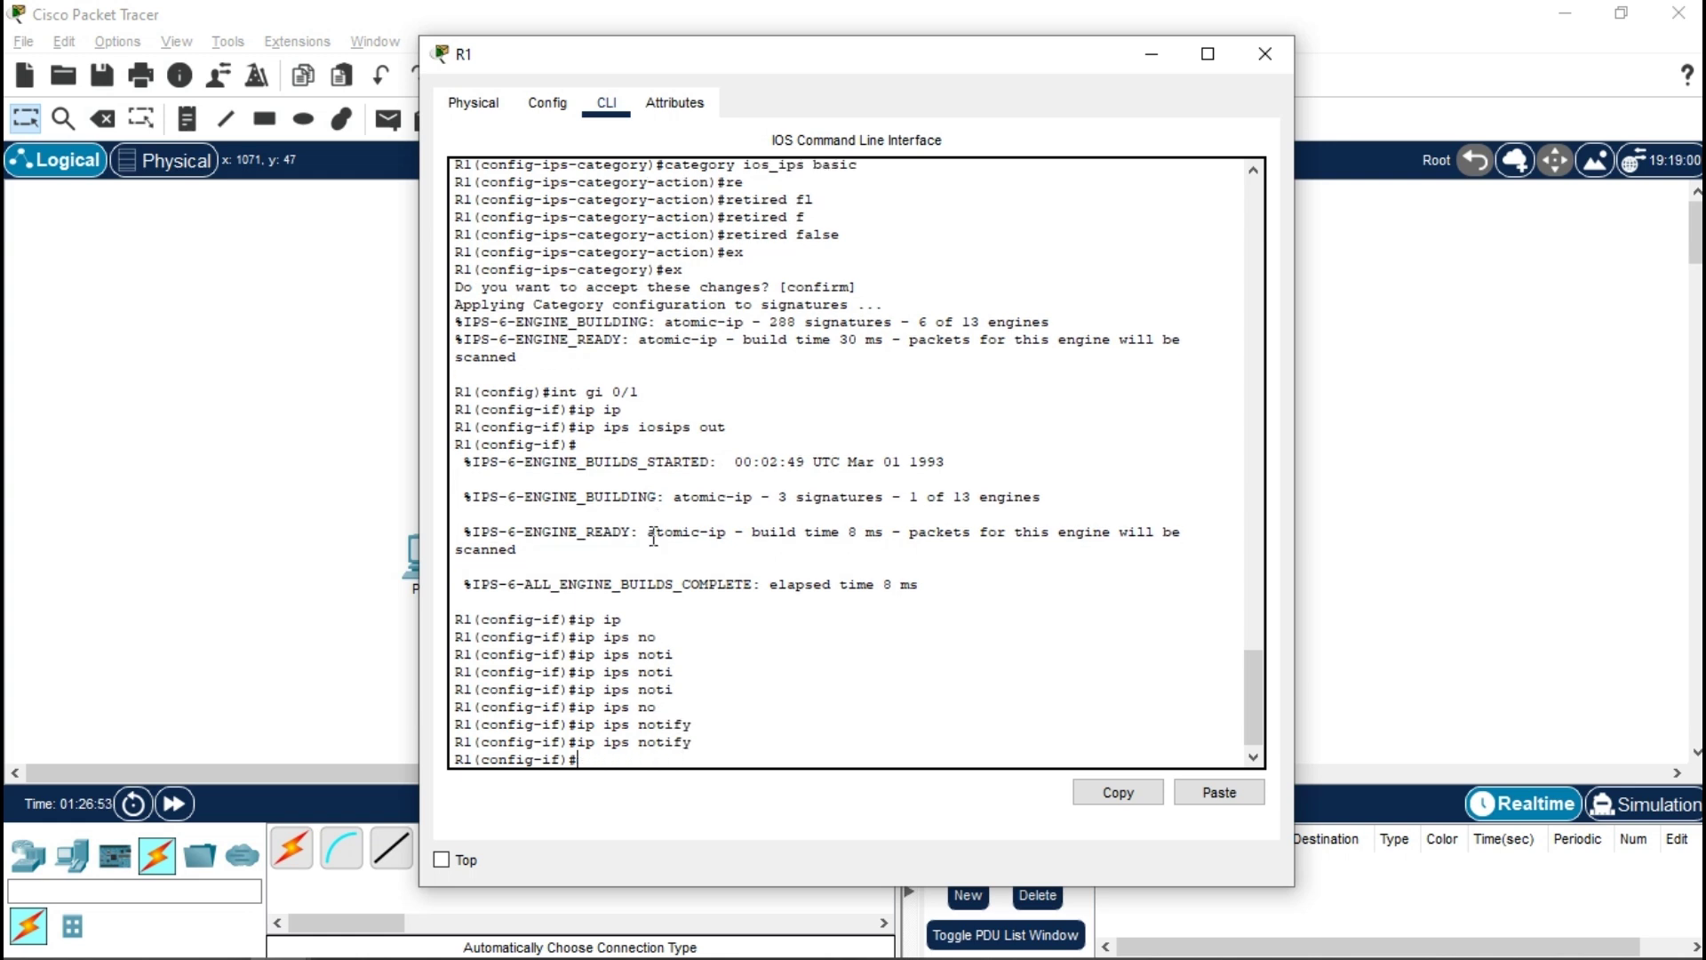
# - Leave the interface and enable global IPS notifications with 'ip ips notify log'
pyautogui.write('ex')
pyautogui.press('Return')
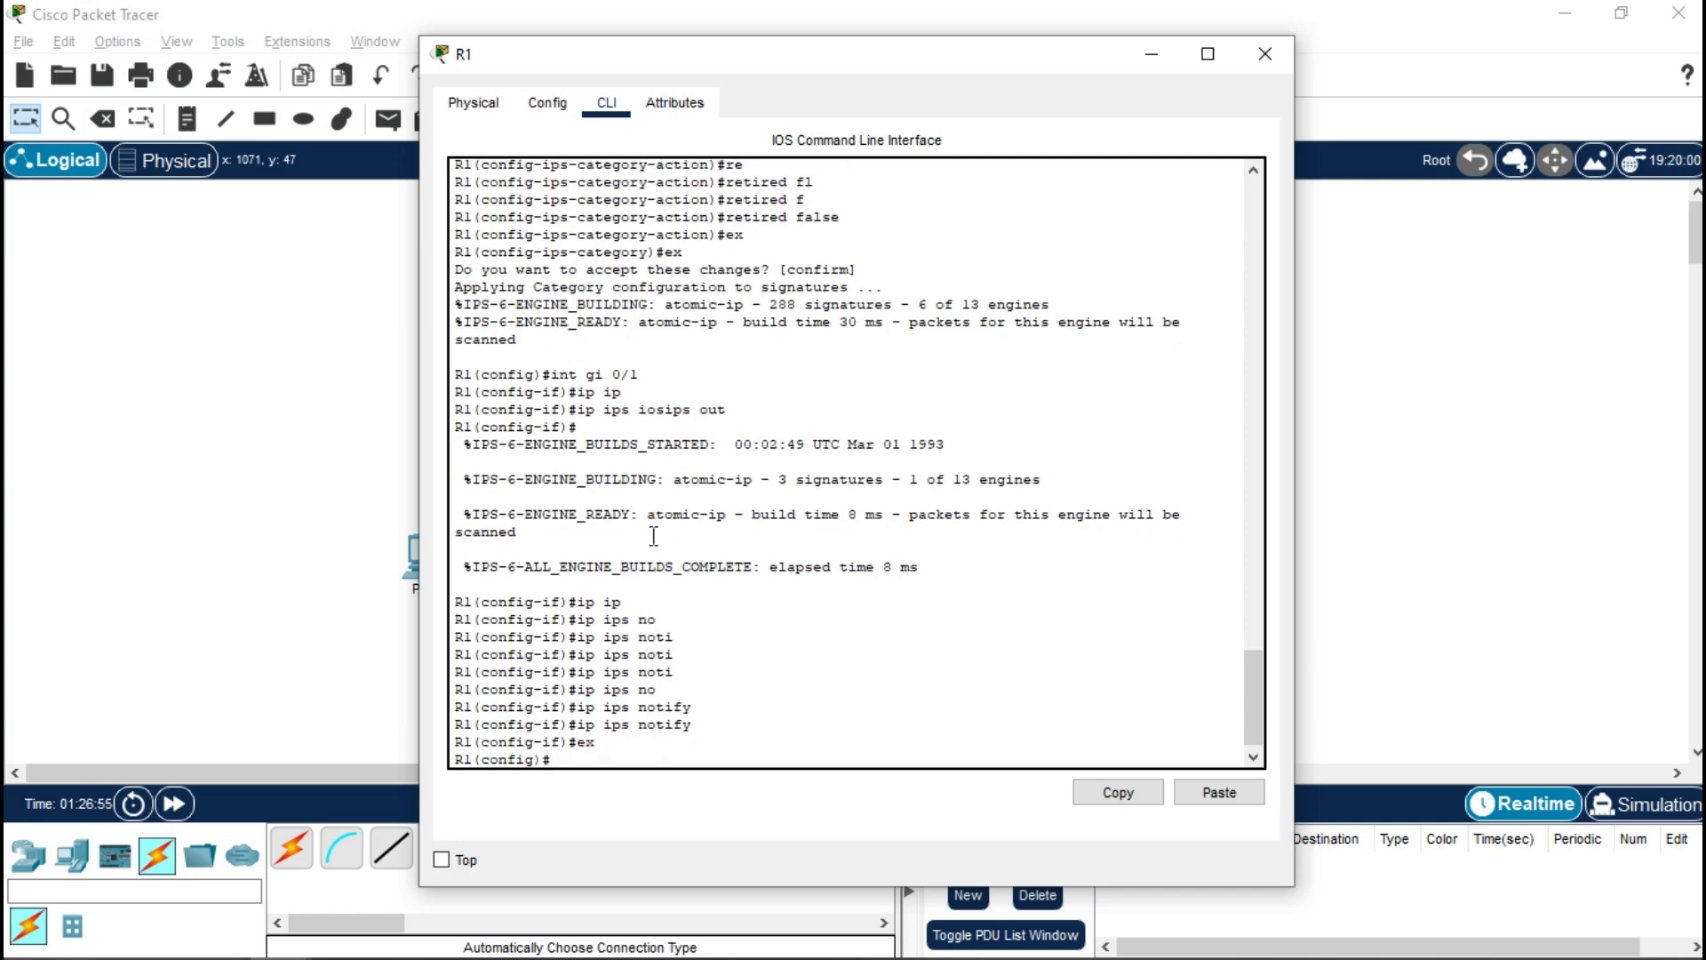
pyautogui.write('ip ip')
pyautogui.press('Tab')
pyautogui.write('n')
pyautogui.press('Tab')
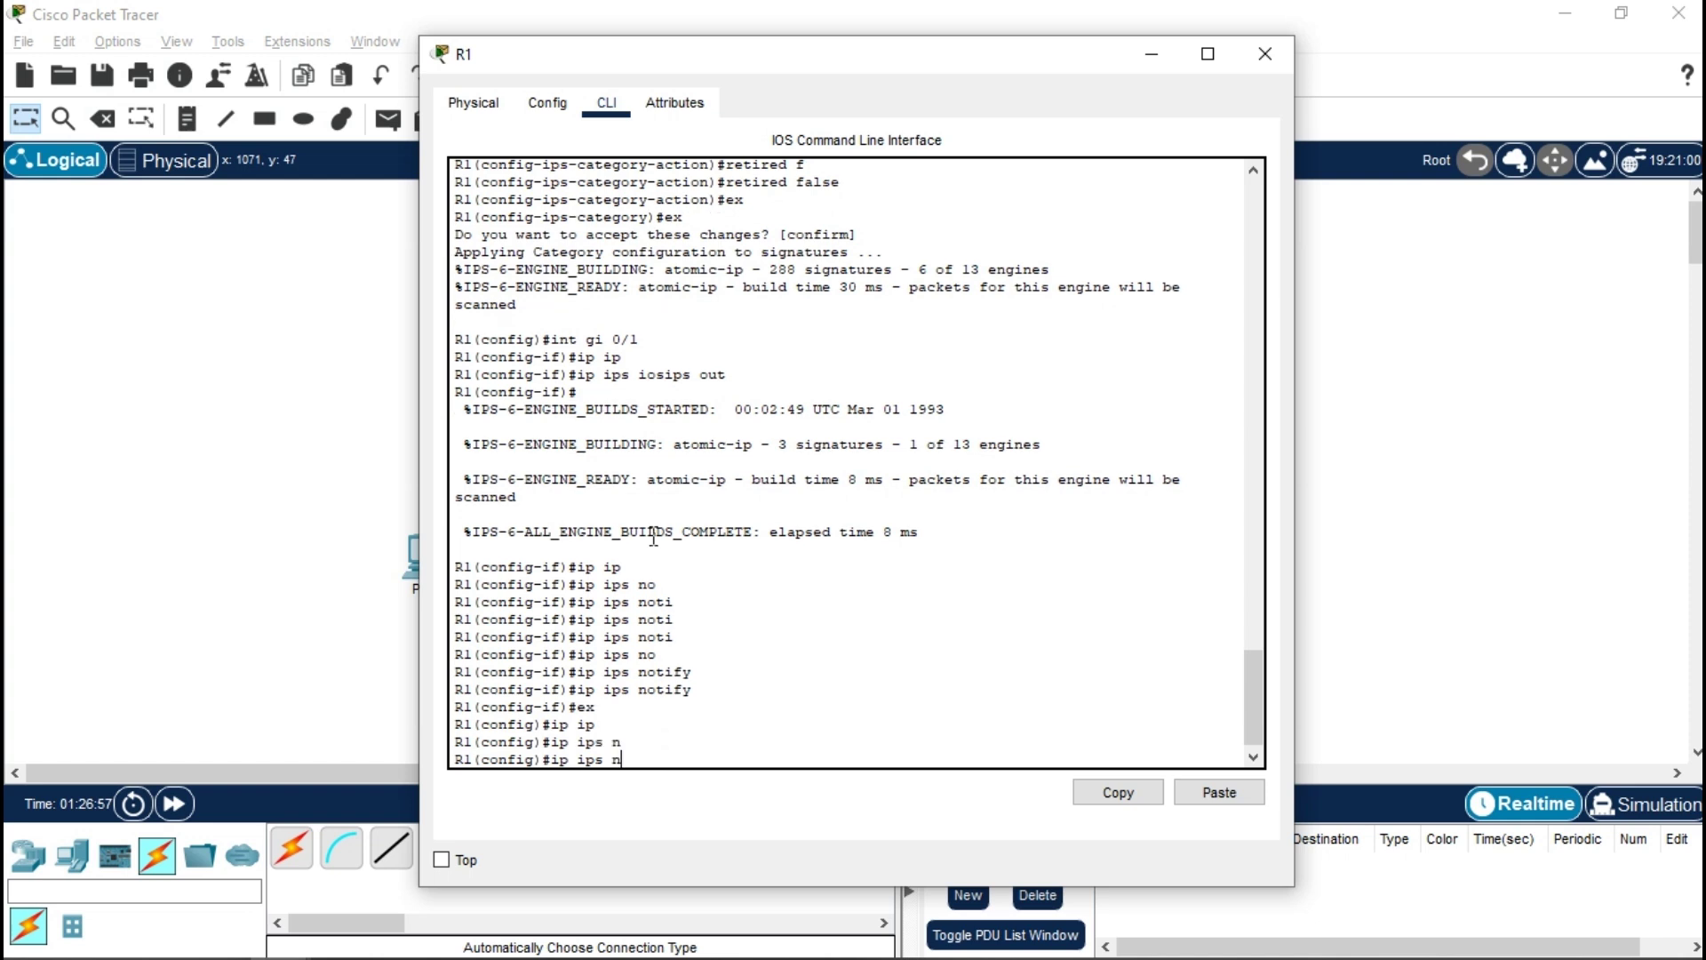
pyautogui.write('o')
pyautogui.press('Tab')
pyautogui.write('tify 1')
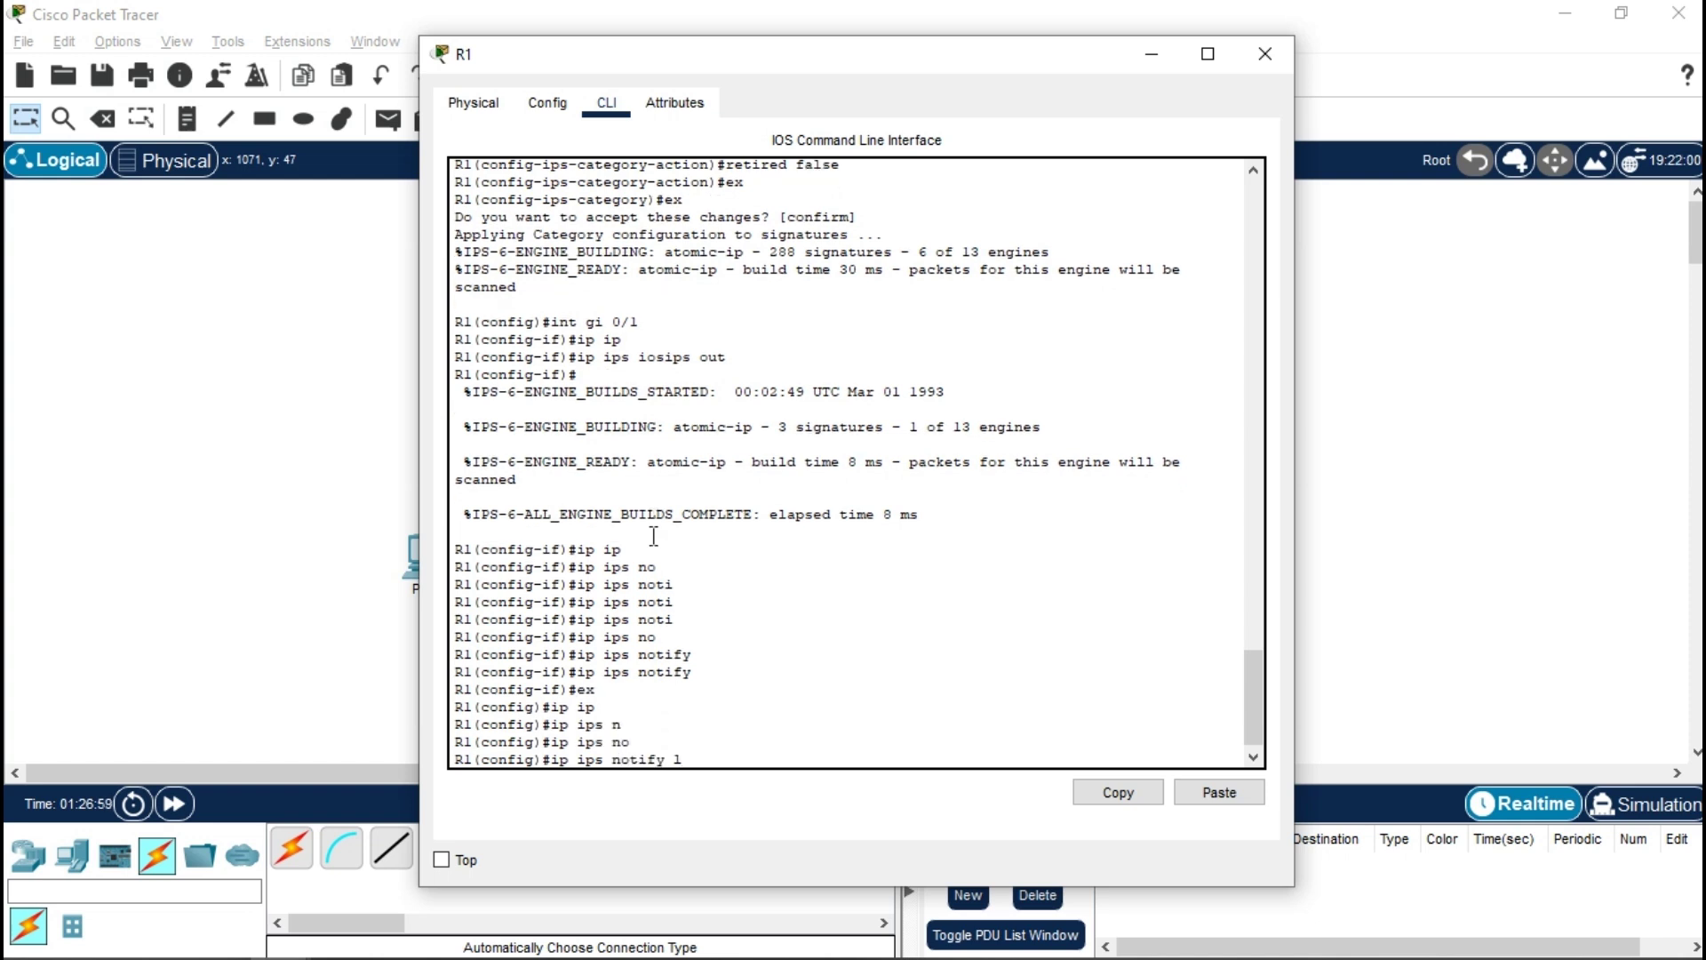
pyautogui.write('o')
pyautogui.press('Tab')
pyautogui.press('Return')
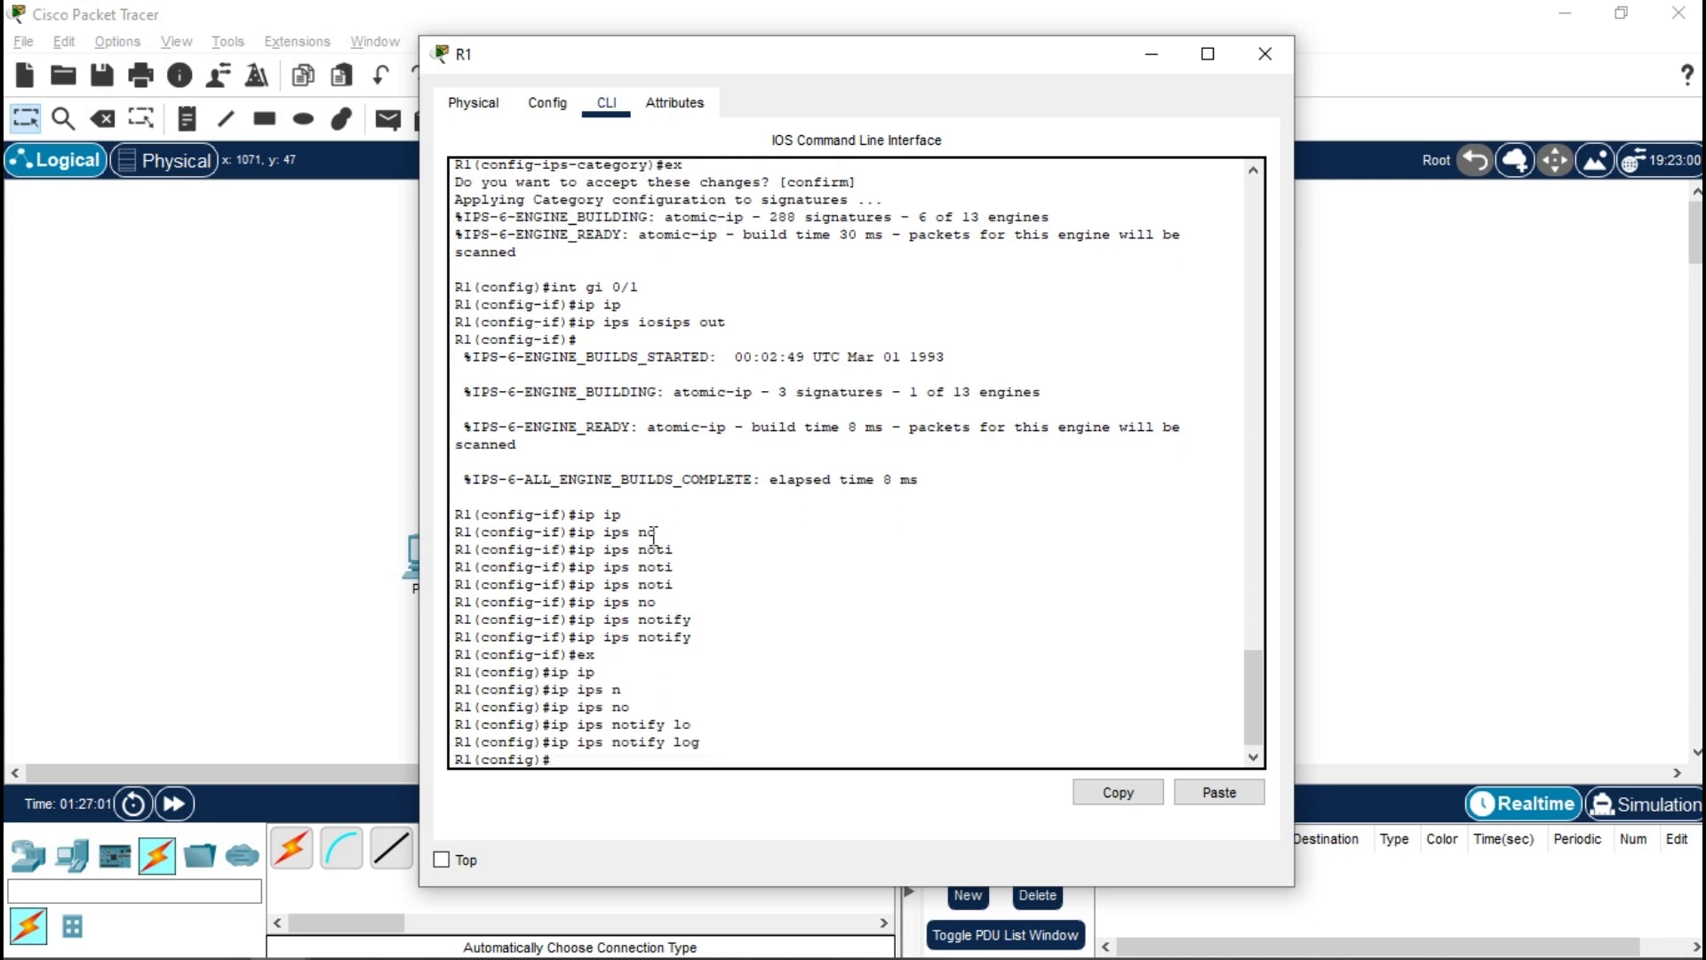
# - Exit to privileged mode and begin the 'clock set' command
pyautogui.write('ex')
pyautogui.press('Return')
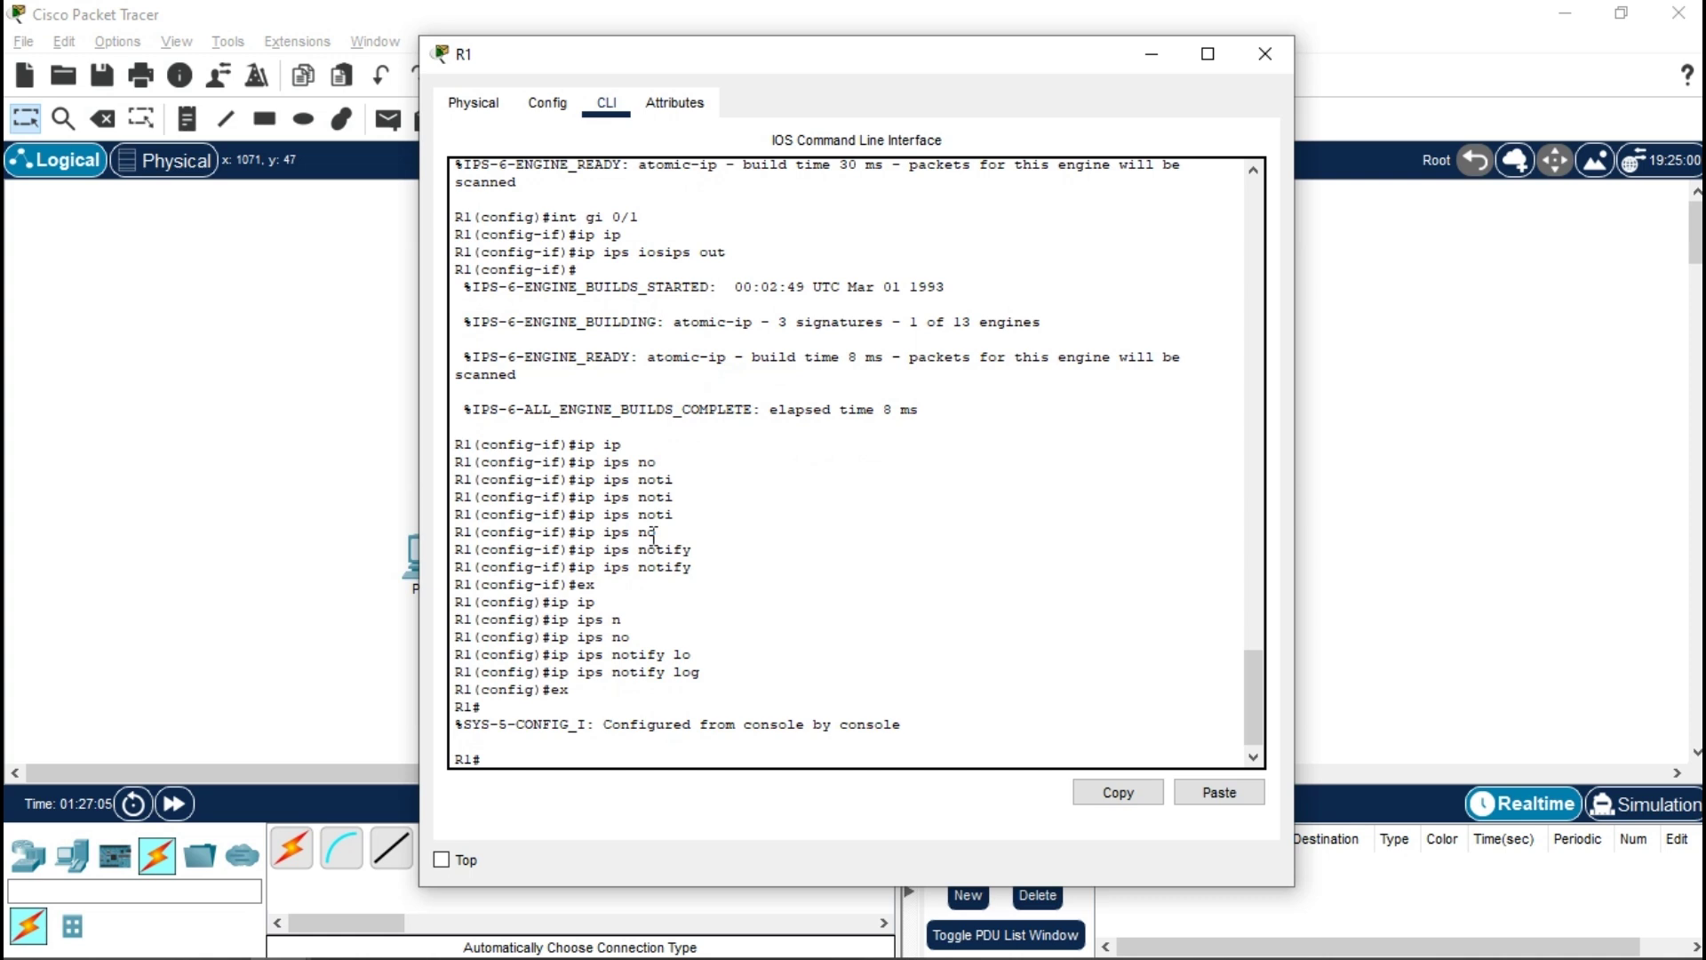
pyautogui.write('clo')
pyautogui.press('Tab')
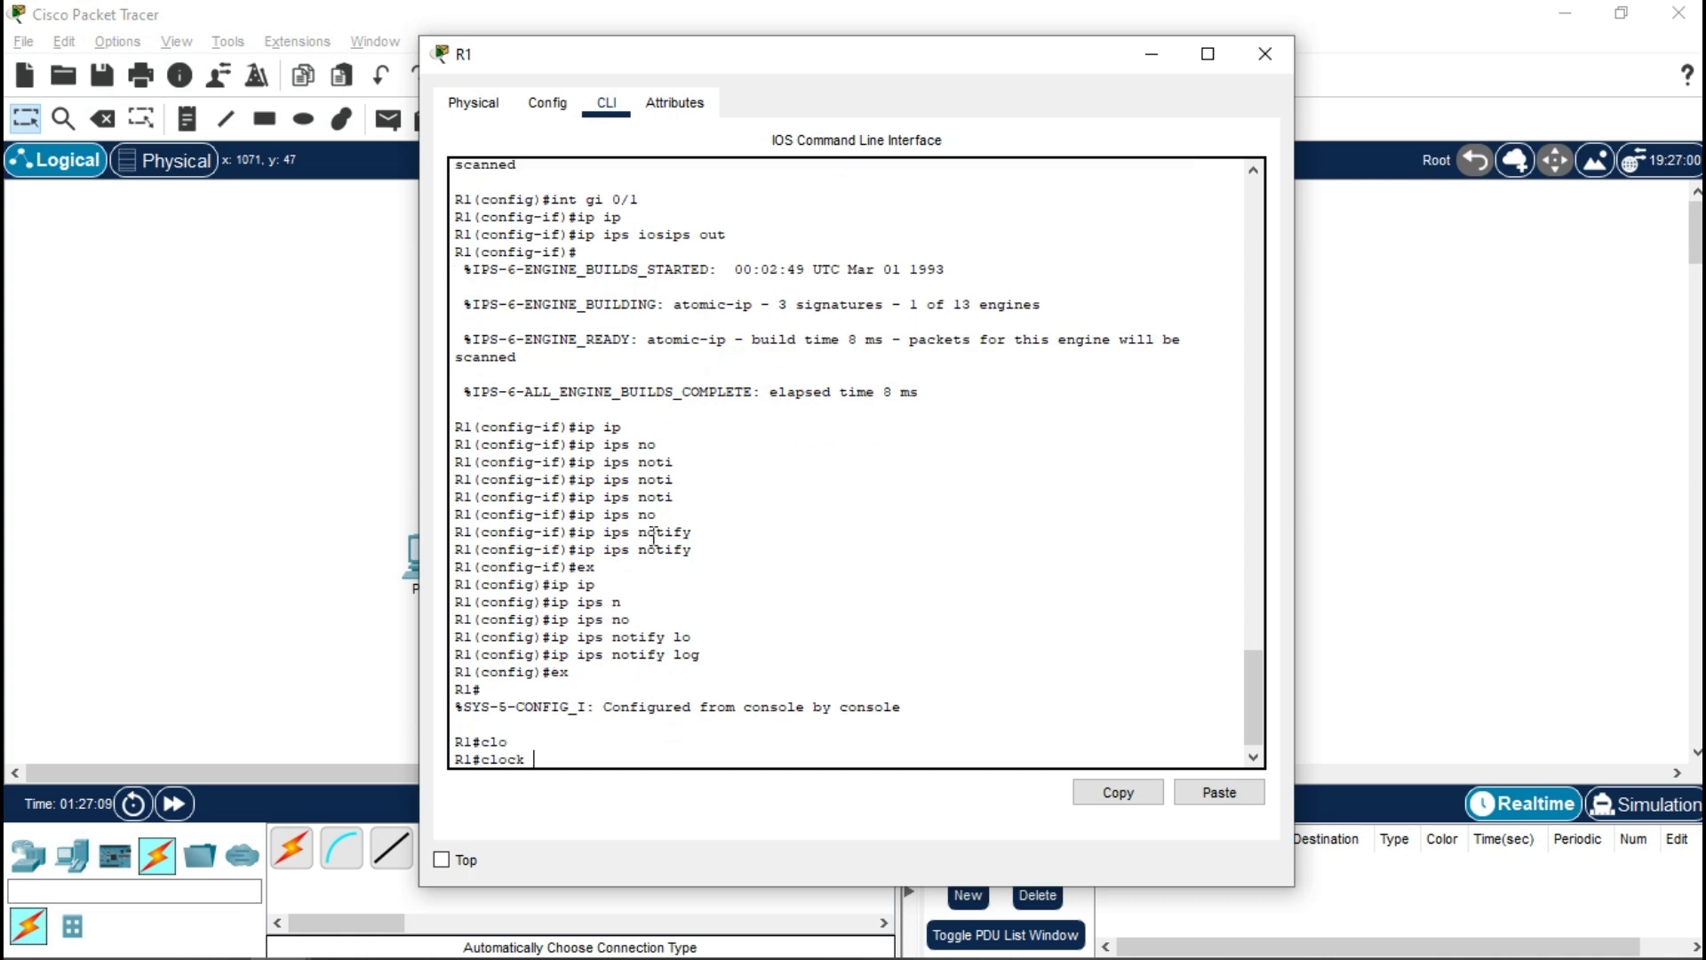
pyautogui.write('s')
pyautogui.press('Tab')
# - Copy the Server's current NTP time and bring it back to R1's CLI for pasting
pyautogui.click(1342, 309)
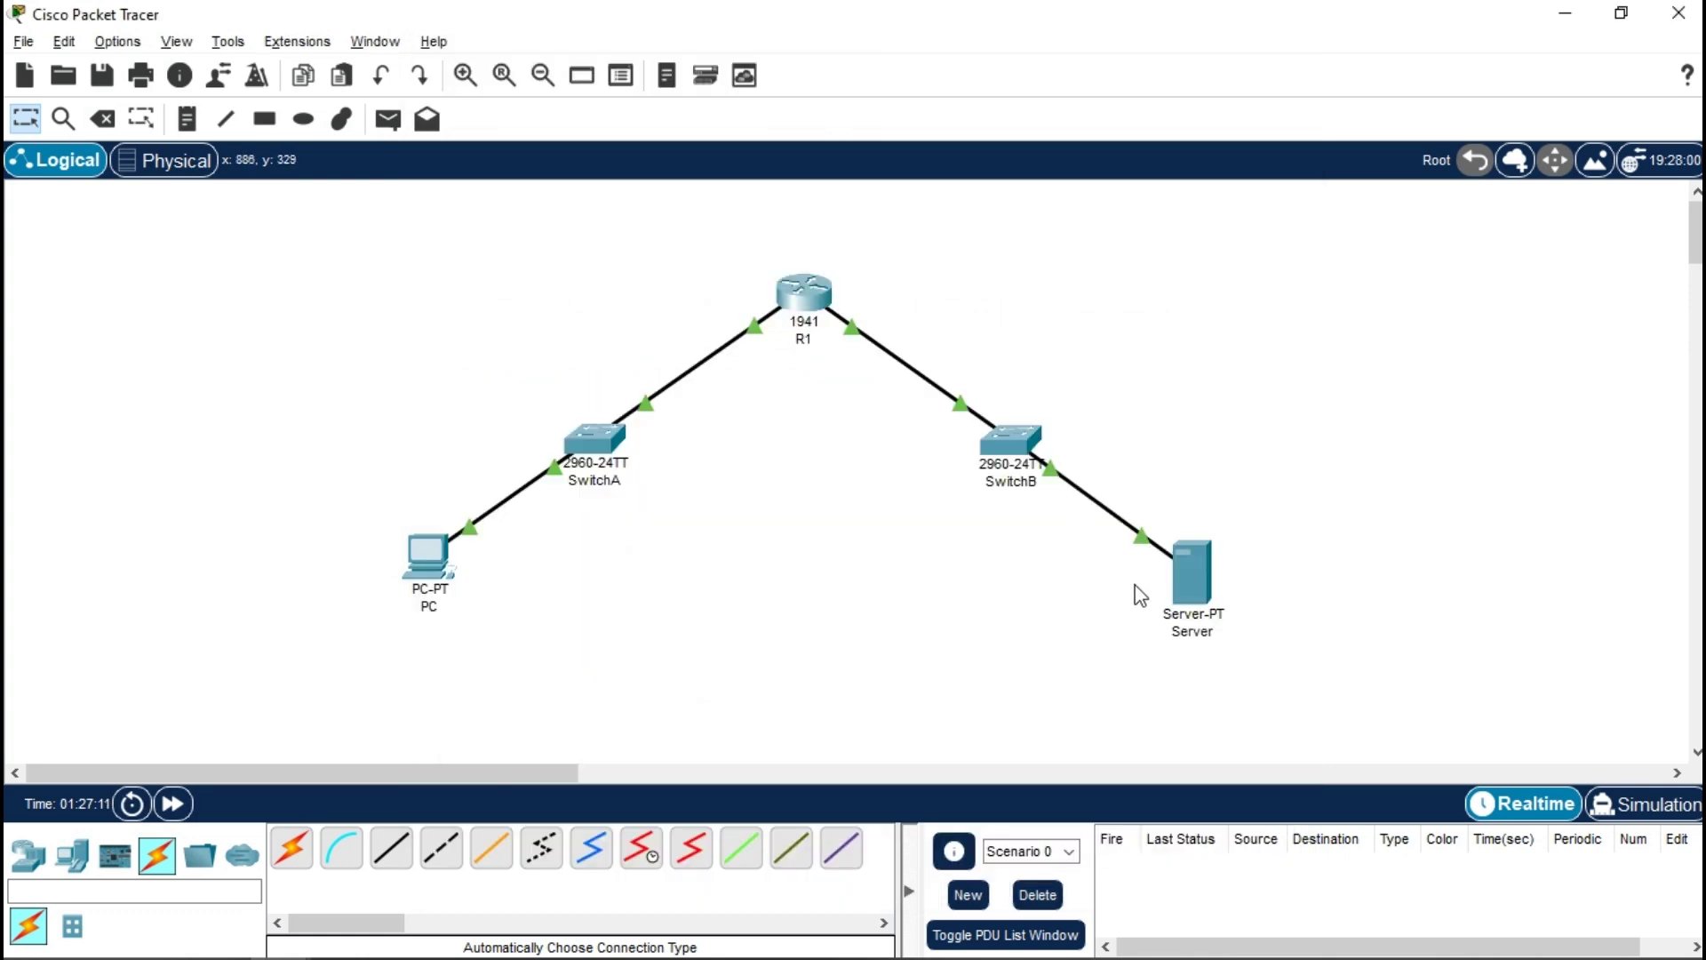
pyautogui.click(1181, 578)
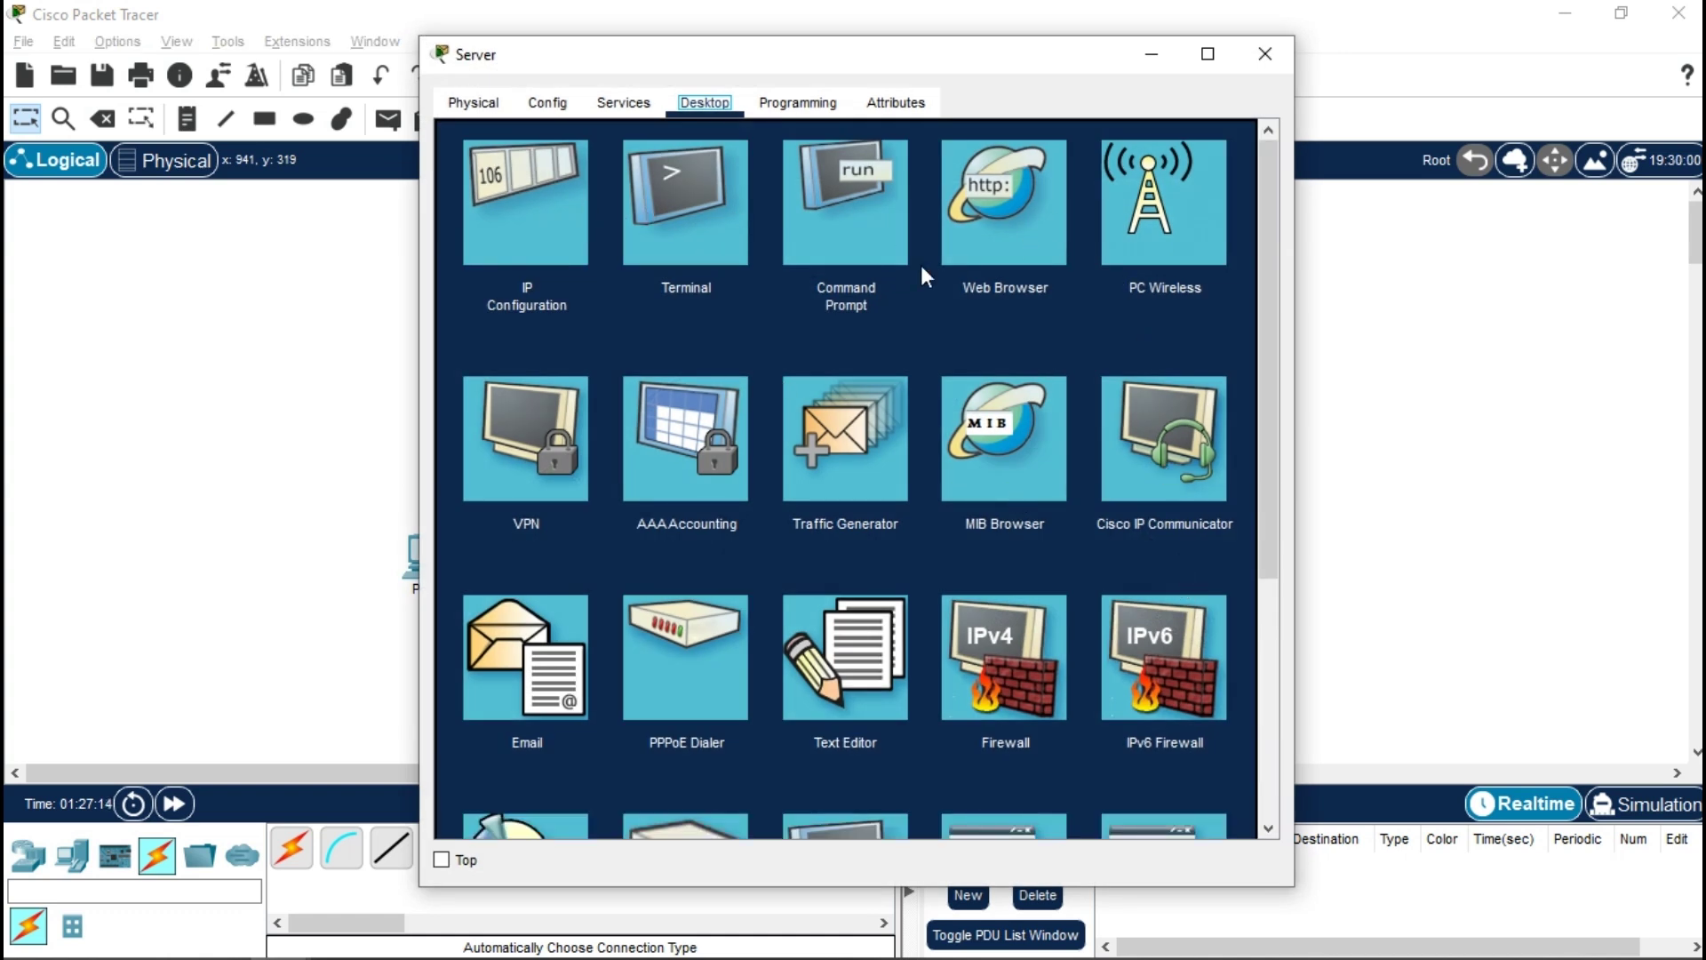
pyautogui.click(624, 103)
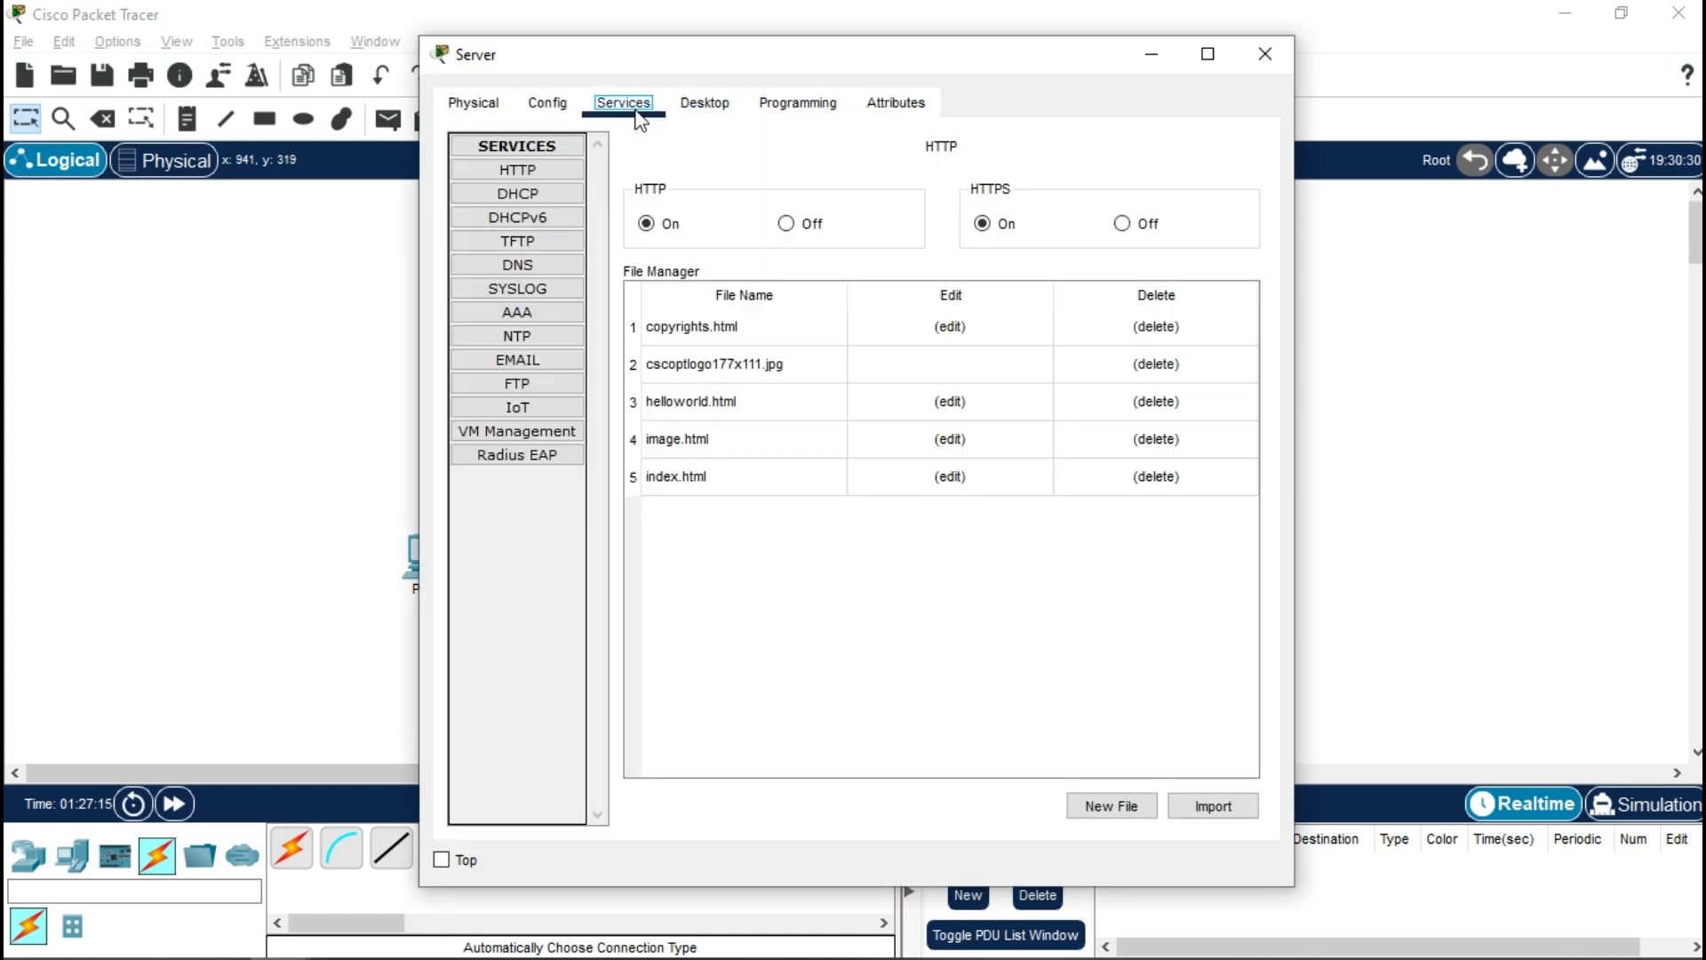
pyautogui.click(533, 337)
pyautogui.tripleClick(1208, 326)
pyautogui.hotkey('ctrl', 'c')
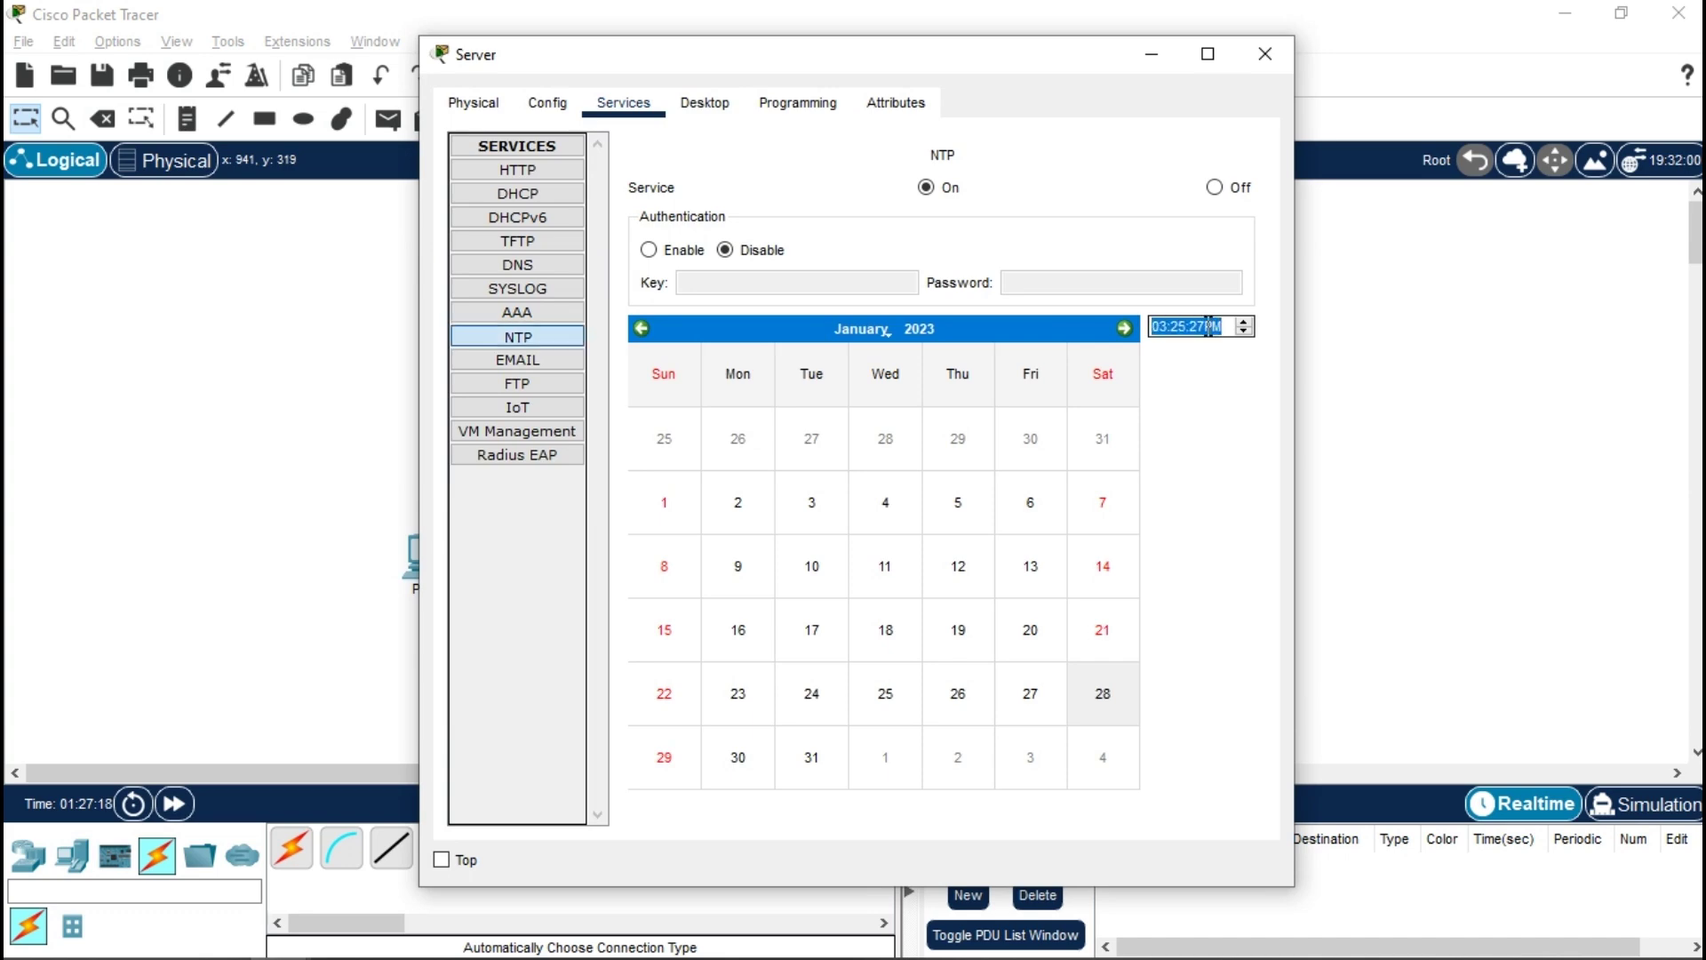
pyautogui.click(1265, 54)
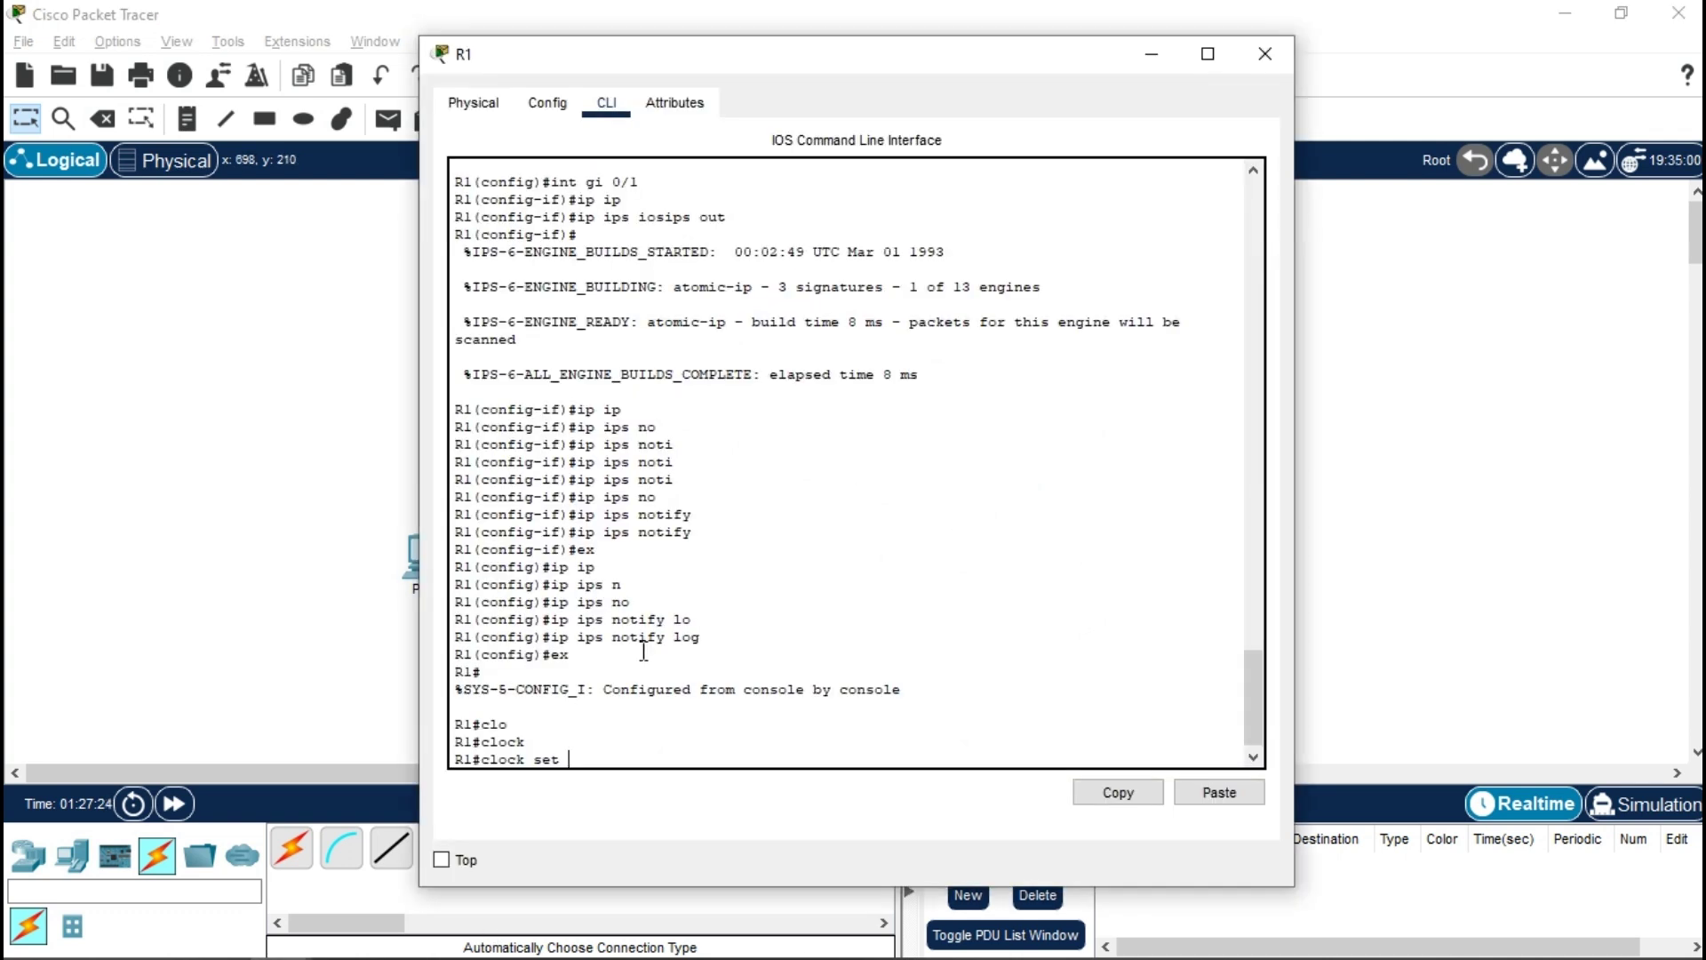
pyautogui.rightClick(643, 651)
# - Set R1's clock to 03:26:00 28 Jan 2023 and re-enter global configuration mode
pyautogui.click(702, 697)
pyautogui.press('BackSpace')
pyautogui.press('BackSpace')
pyautogui.write('00')
pyautogui.press('BackSpace')
pyautogui.write('6:00 28 jan 2023')
pyautogui.press('Return')
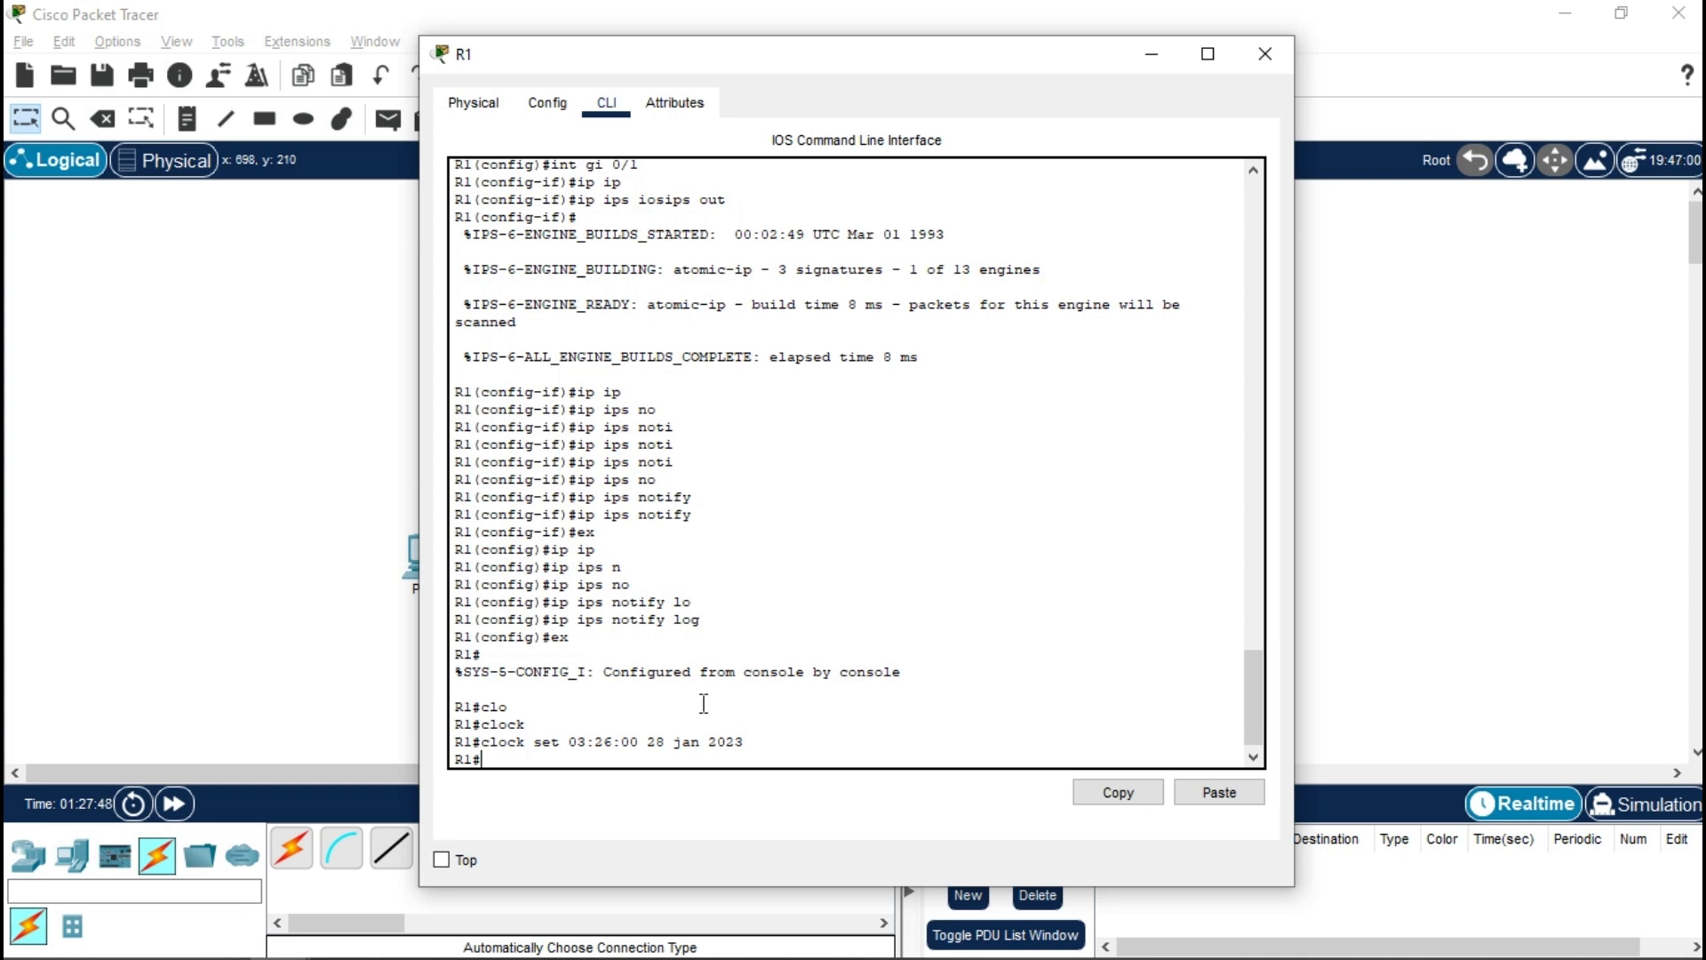
pyautogui.write('onf t')
pyautogui.press('Return')
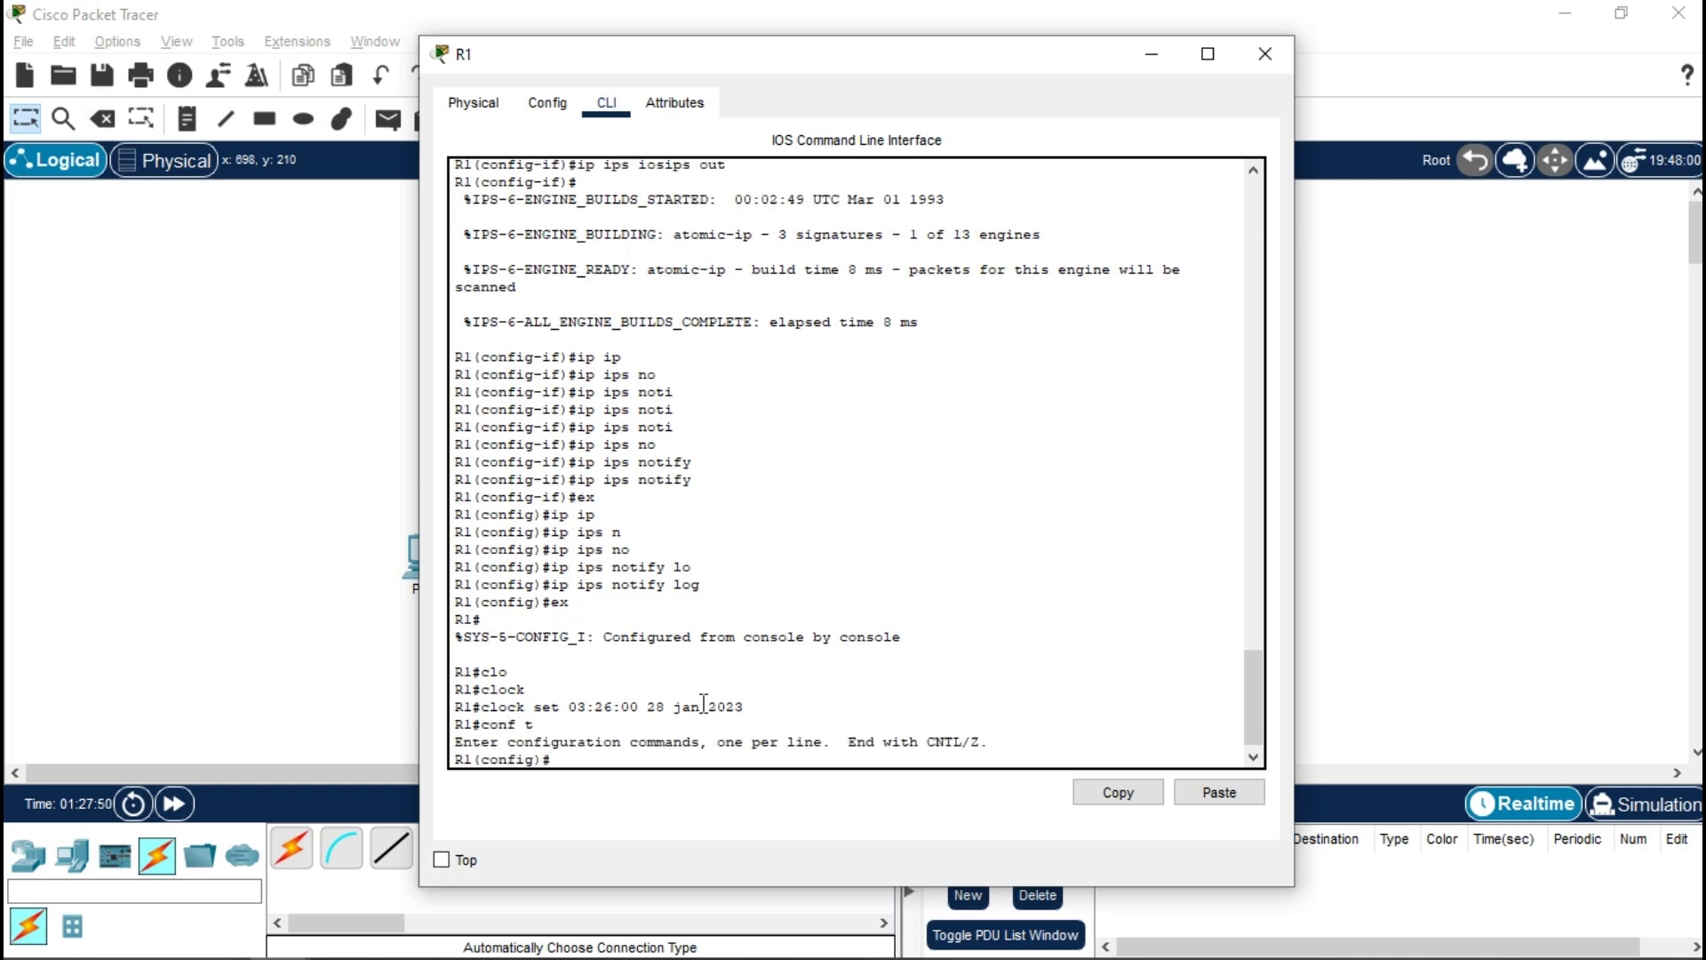
# - Enable 'service timestamps log datetime msec' on R1
pyautogui.write('seri')
pyautogui.press('Tab')
pyautogui.press('BackSpace')
pyautogui.press('Tab')
pyautogui.write('vice ')
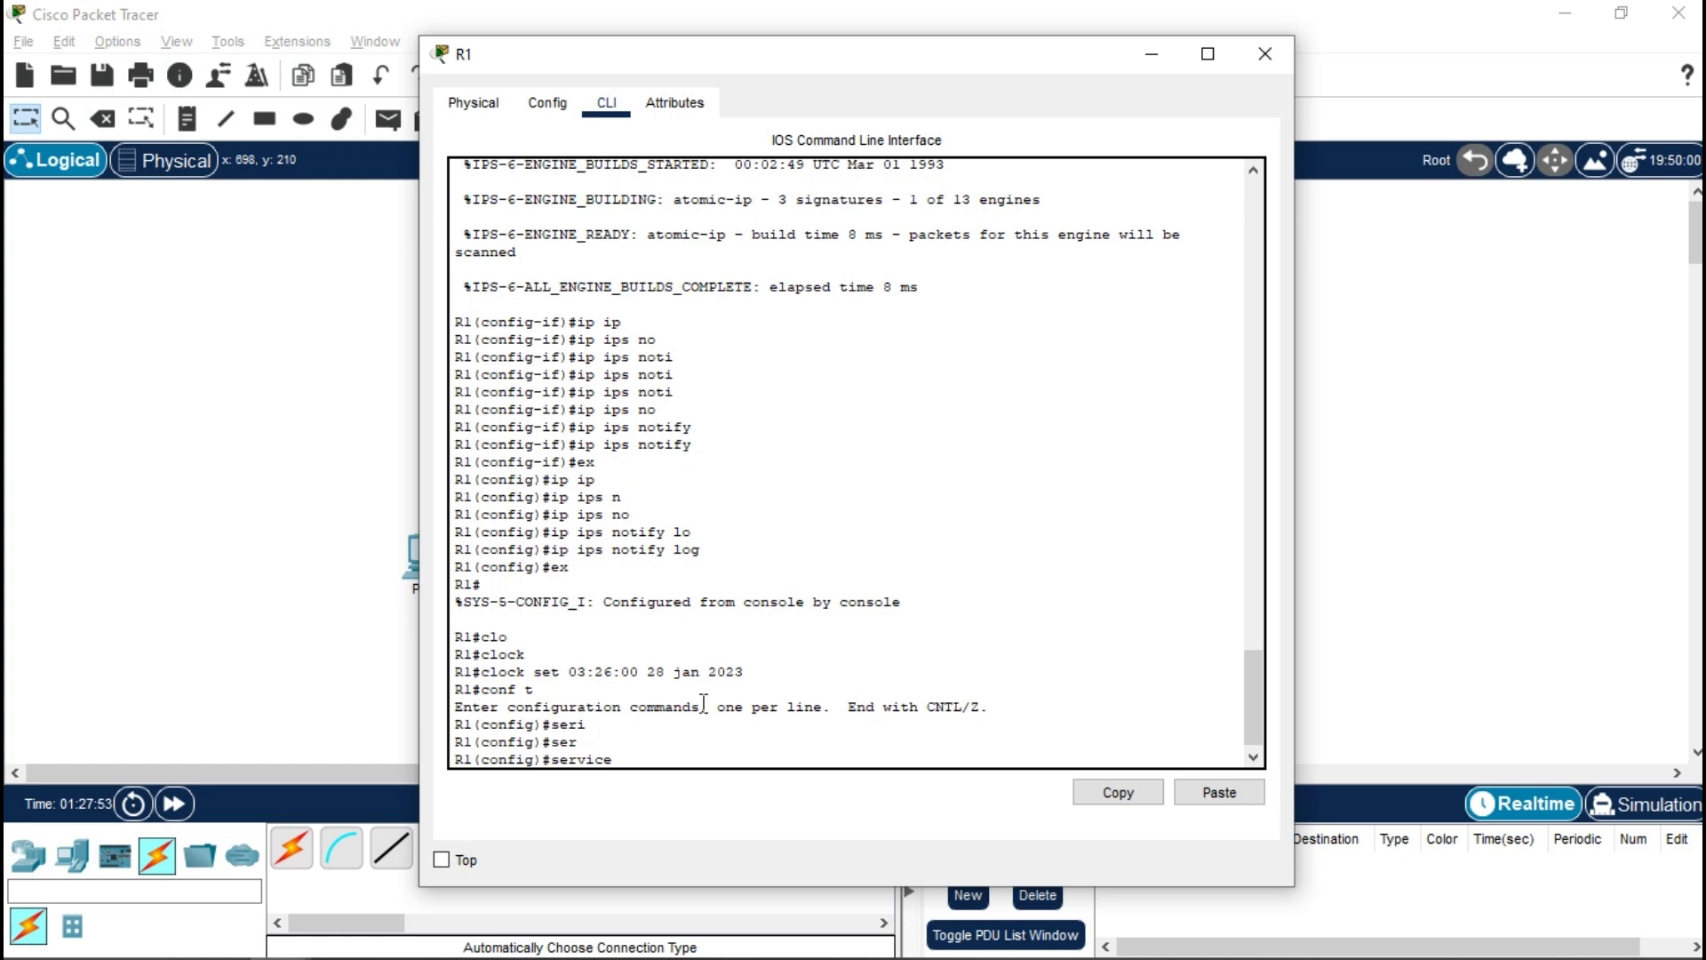
pyautogui.write('ti')
pyautogui.press('Tab')
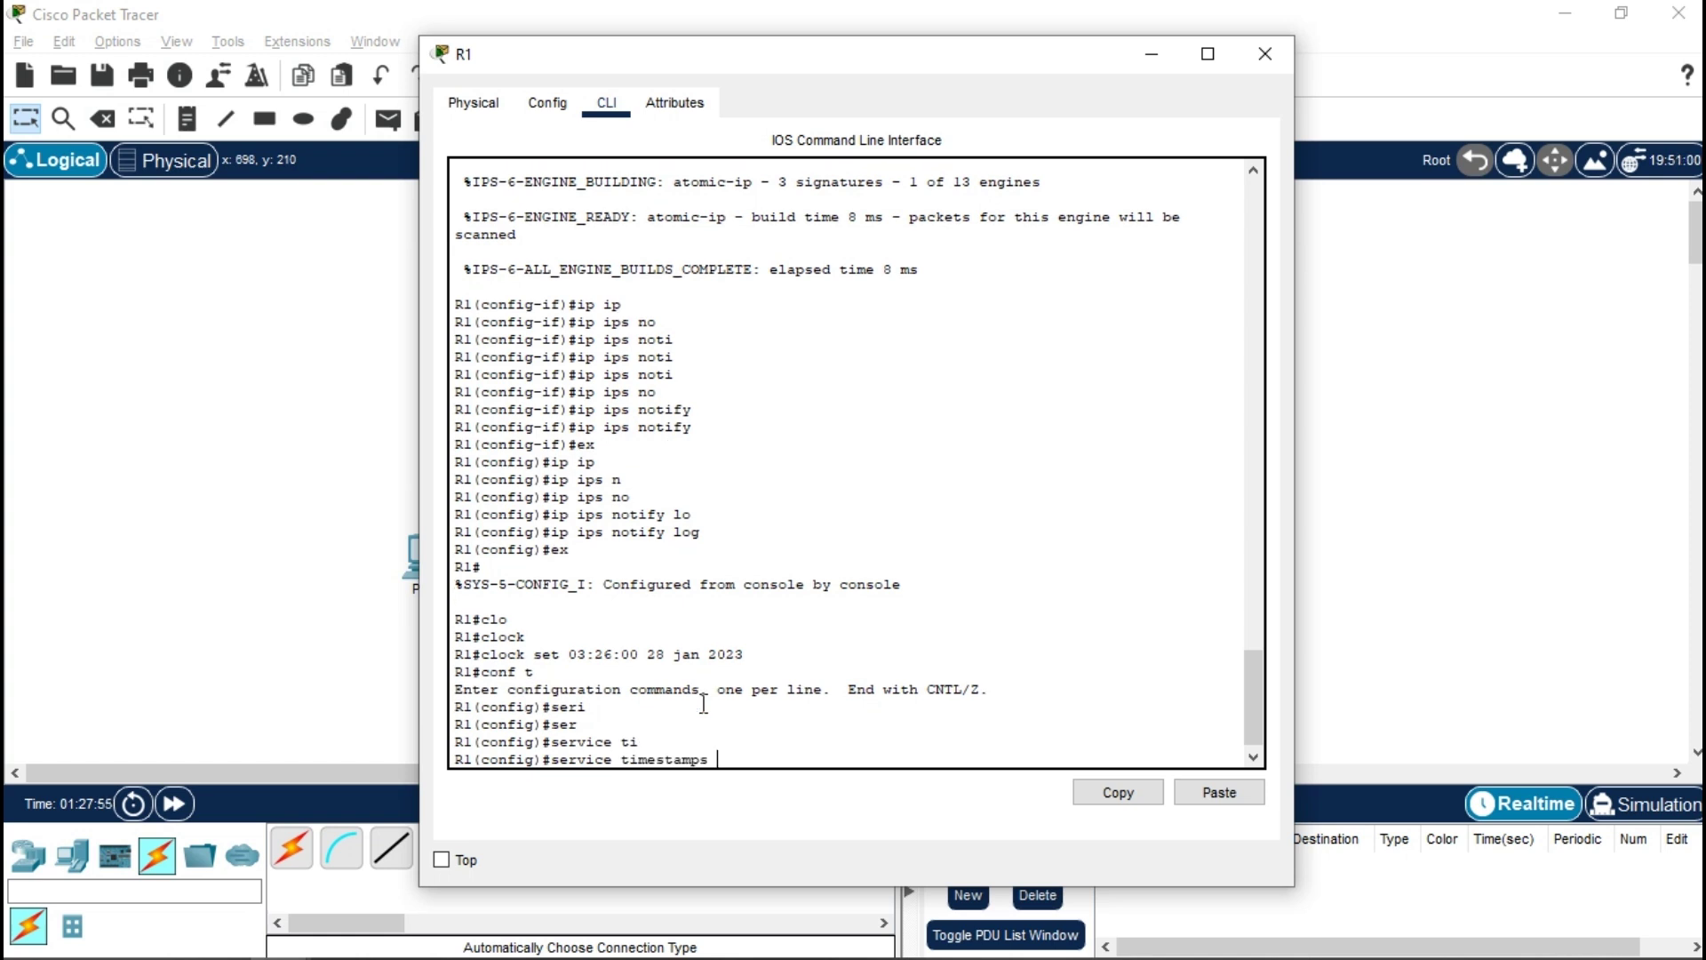
pyautogui.write('lo')
pyautogui.press('Tab')
pyautogui.write('d')
pyautogui.press('Tab')
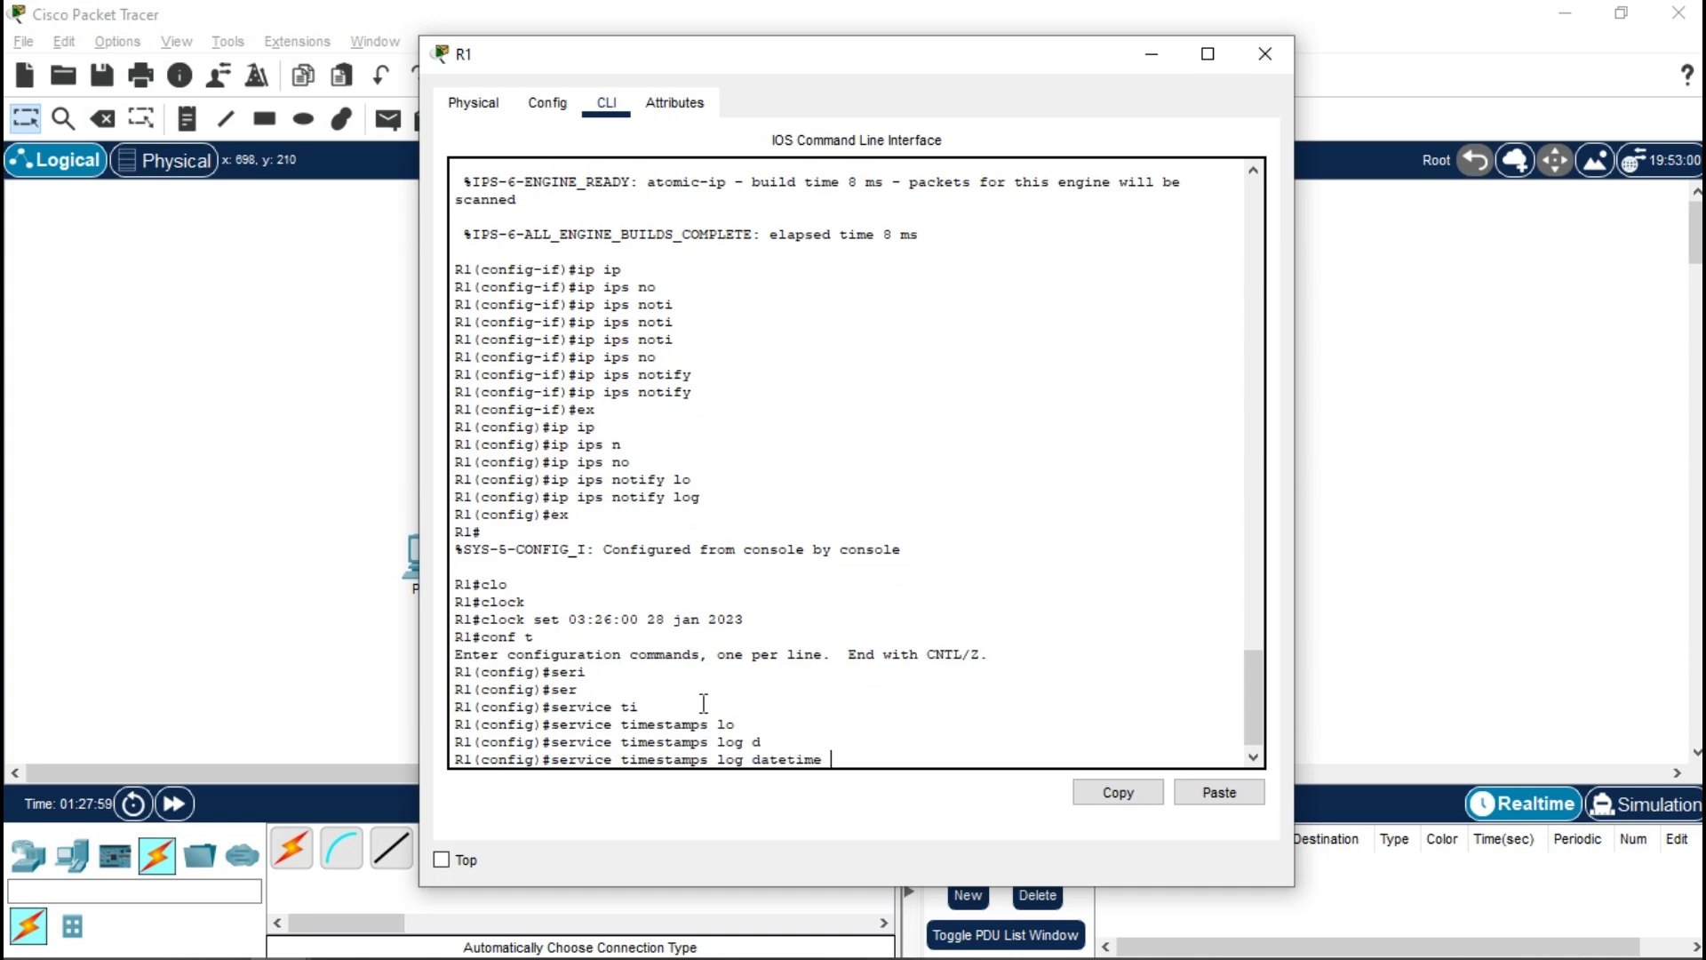
pyautogui.write('m')
pyautogui.press('Tab')
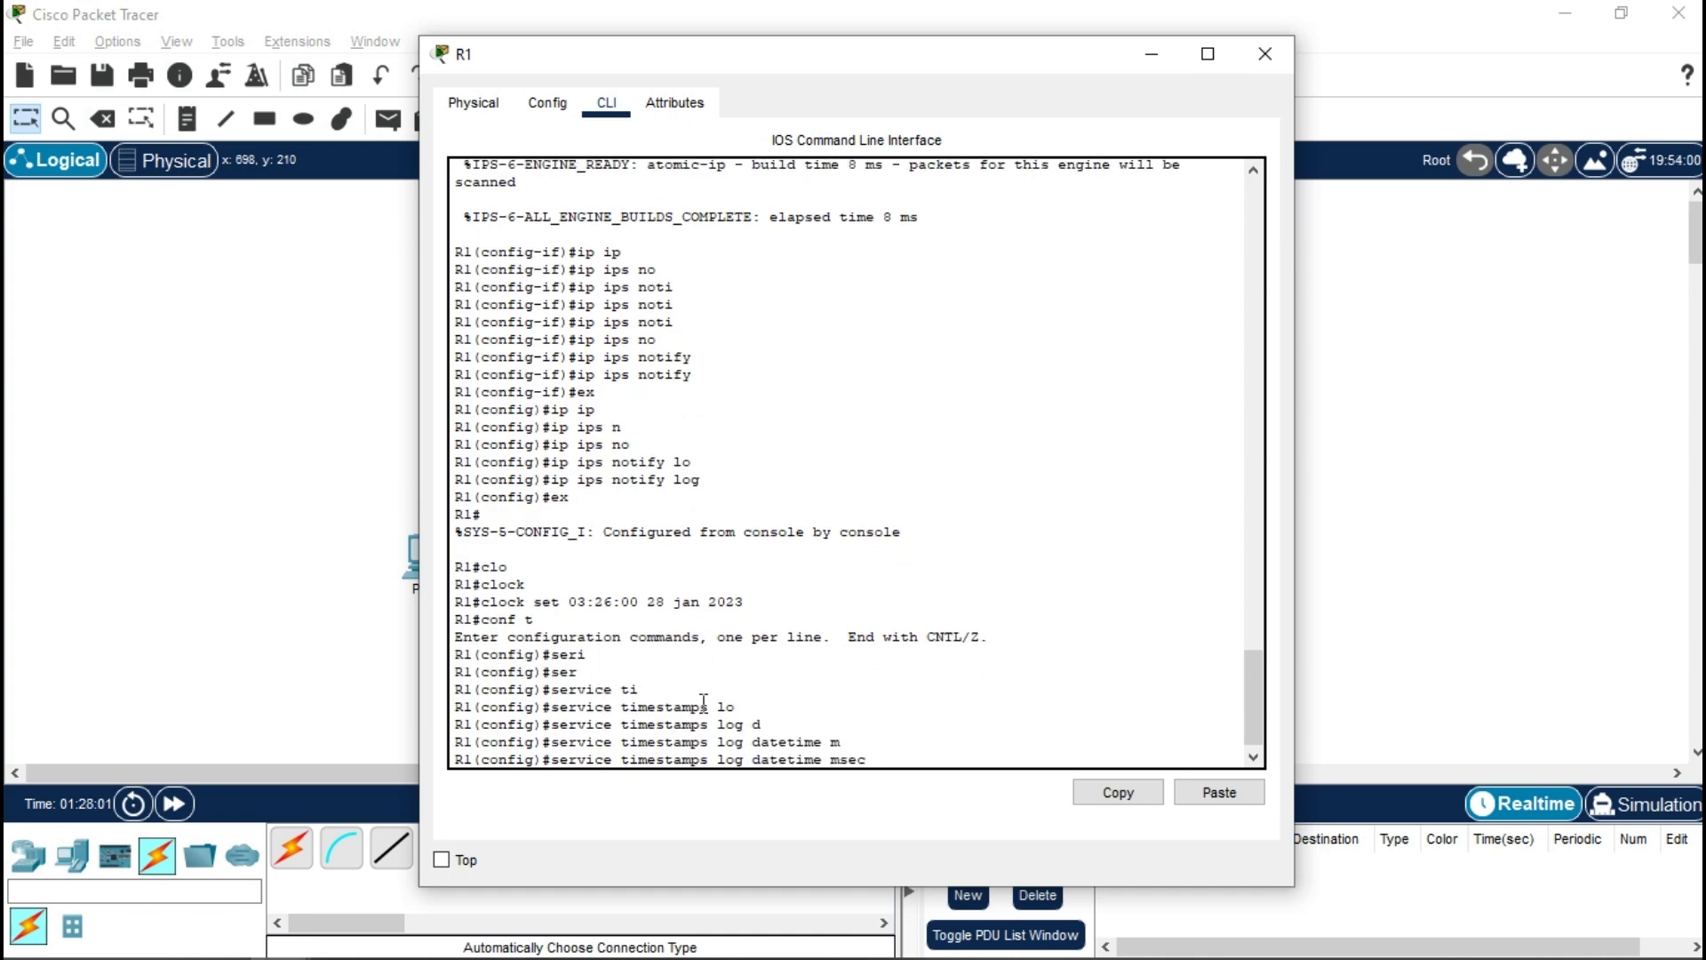
pyautogui.press('Return')
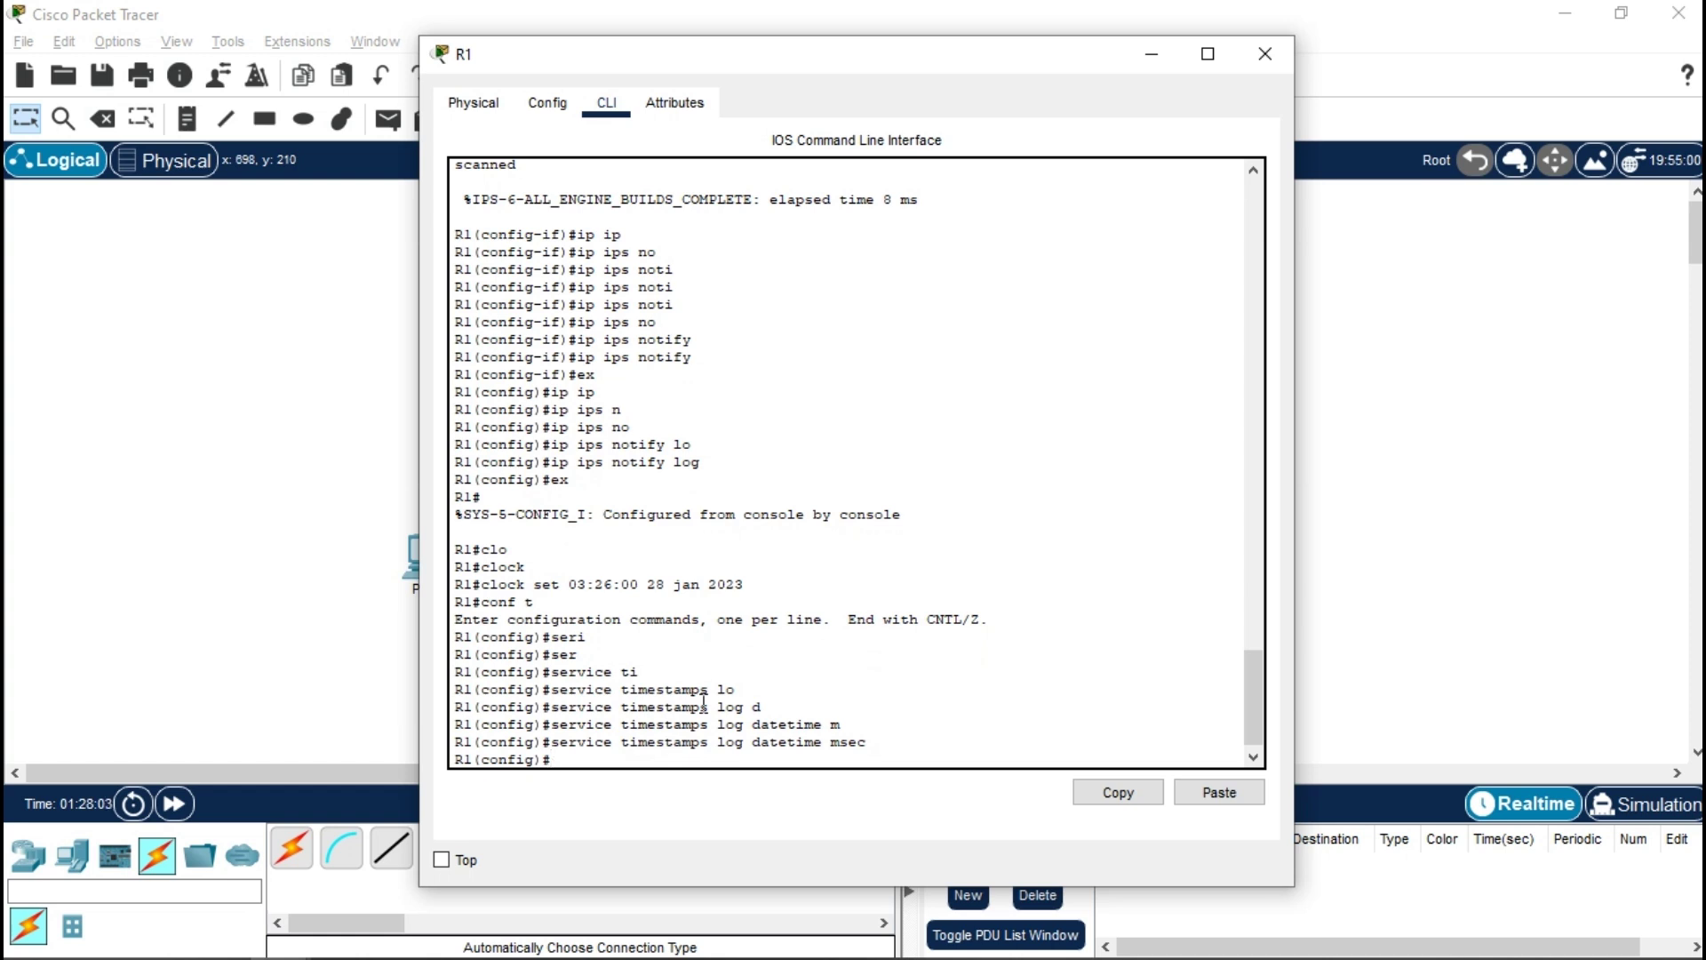
# - Send R1's logs to syslog host 10.10.10.2 with 'logging host'
pyautogui.write('lo')
pyautogui.press('Tab')
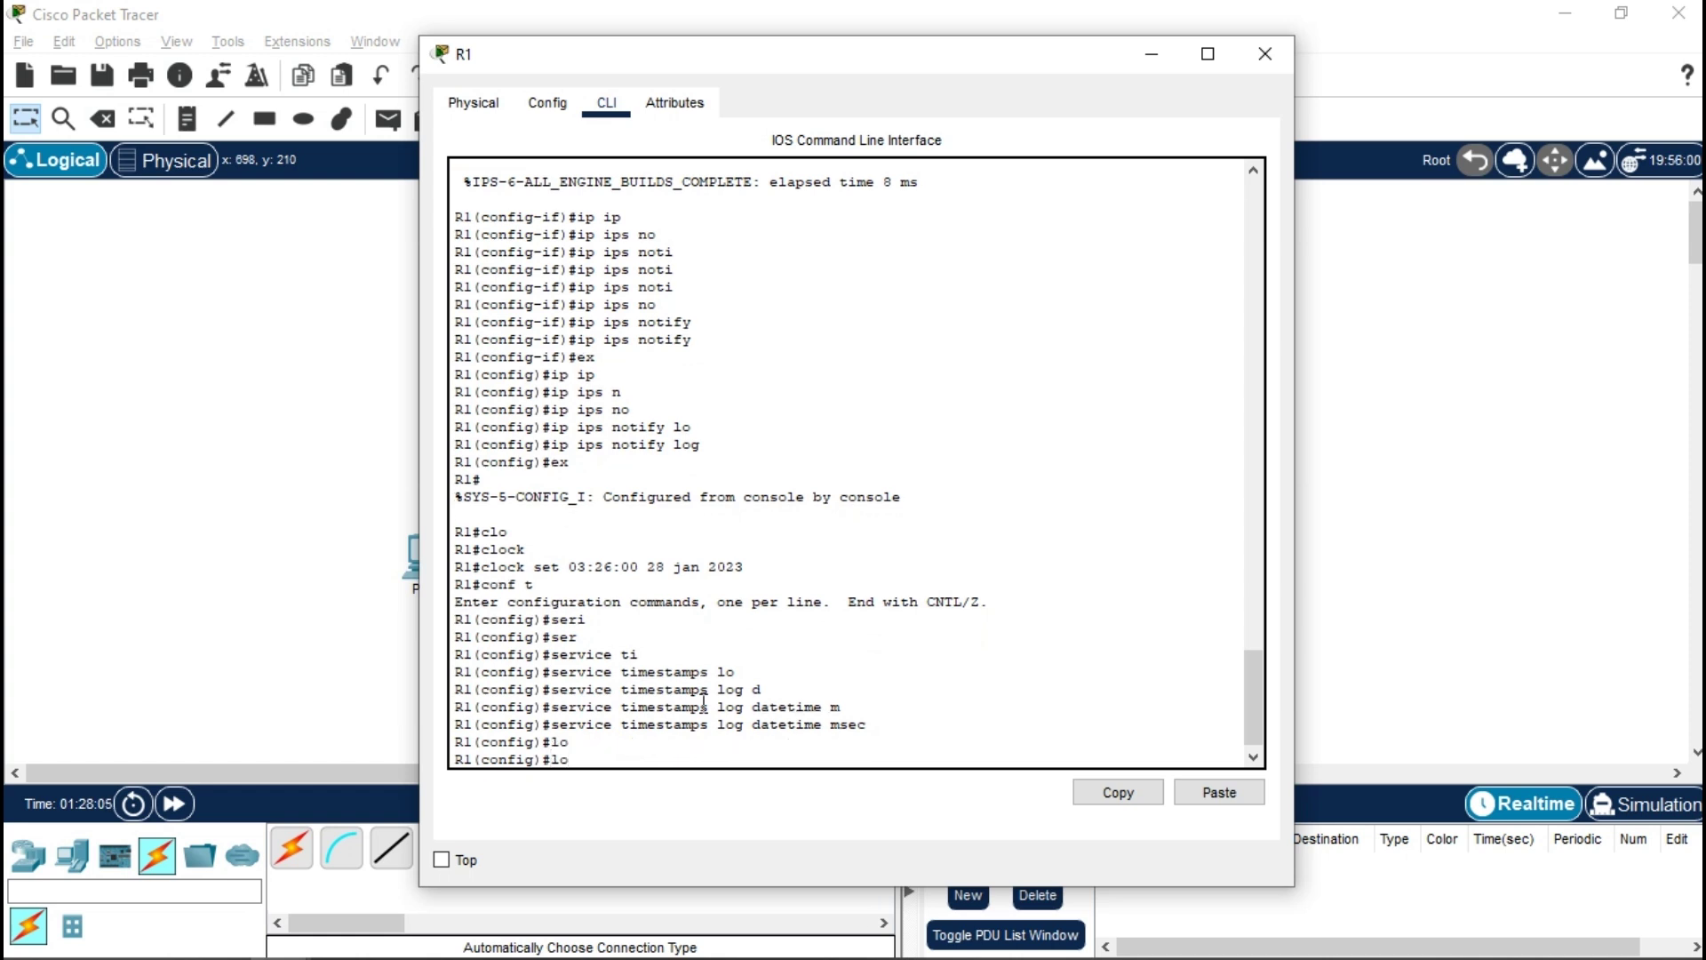
pyautogui.write('g')
pyautogui.press('Tab')
pyautogui.write('gi')
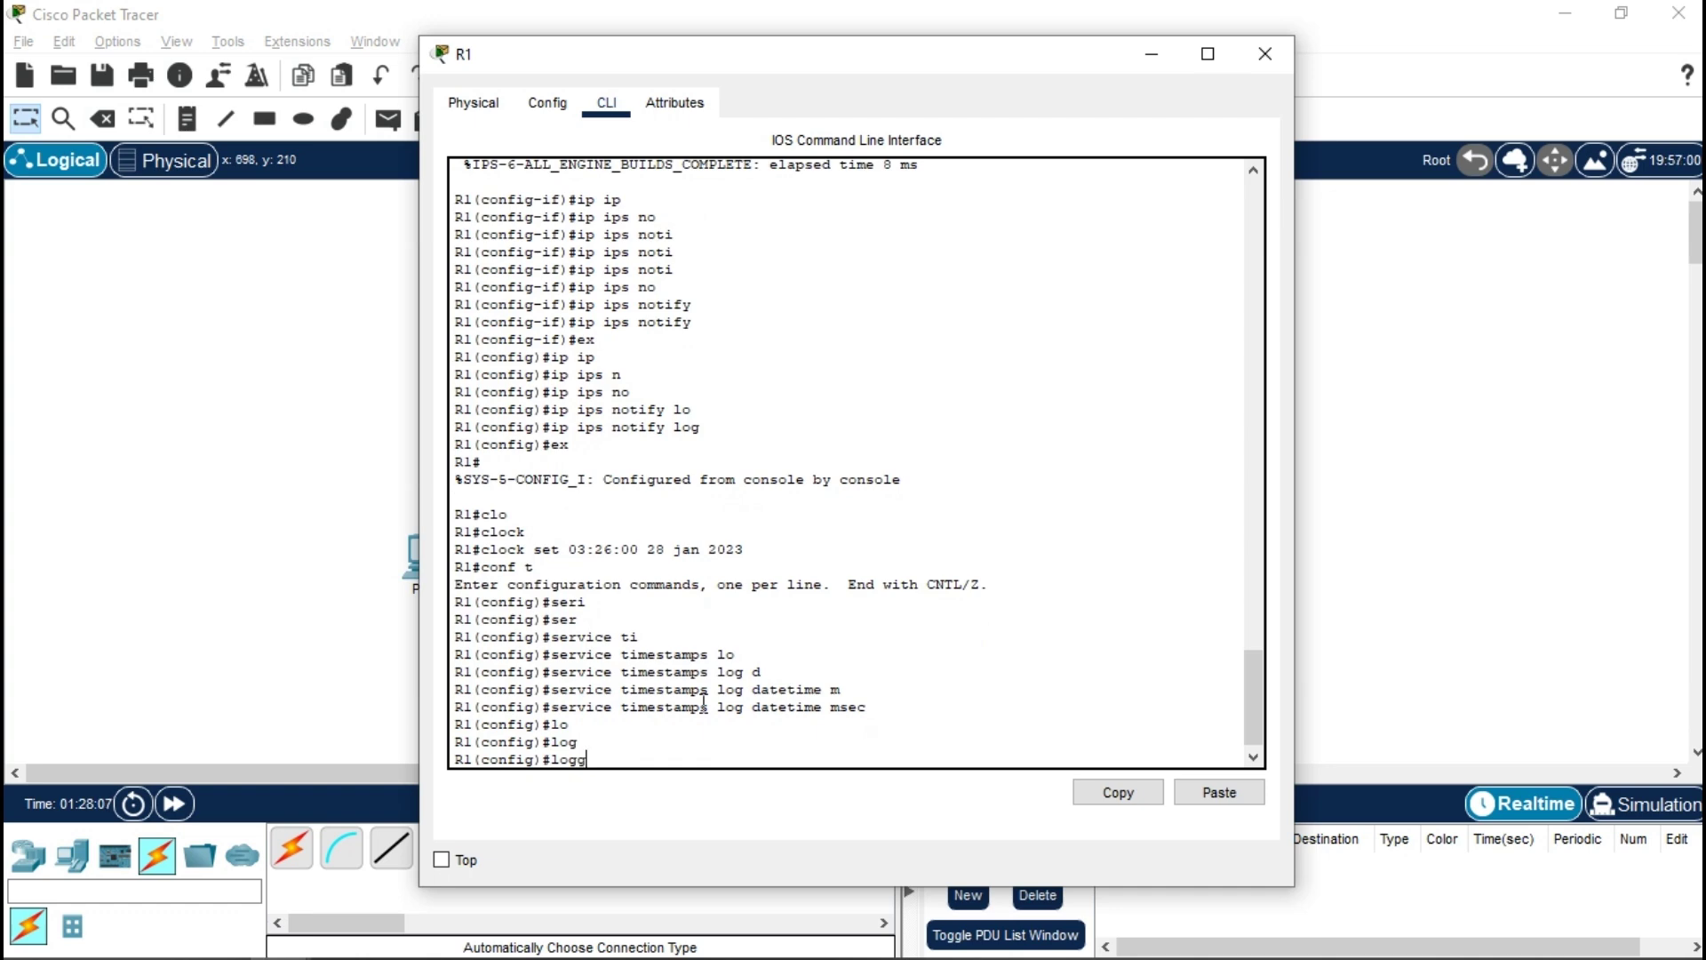
pyautogui.press('Tab')
pyautogui.write('host ')
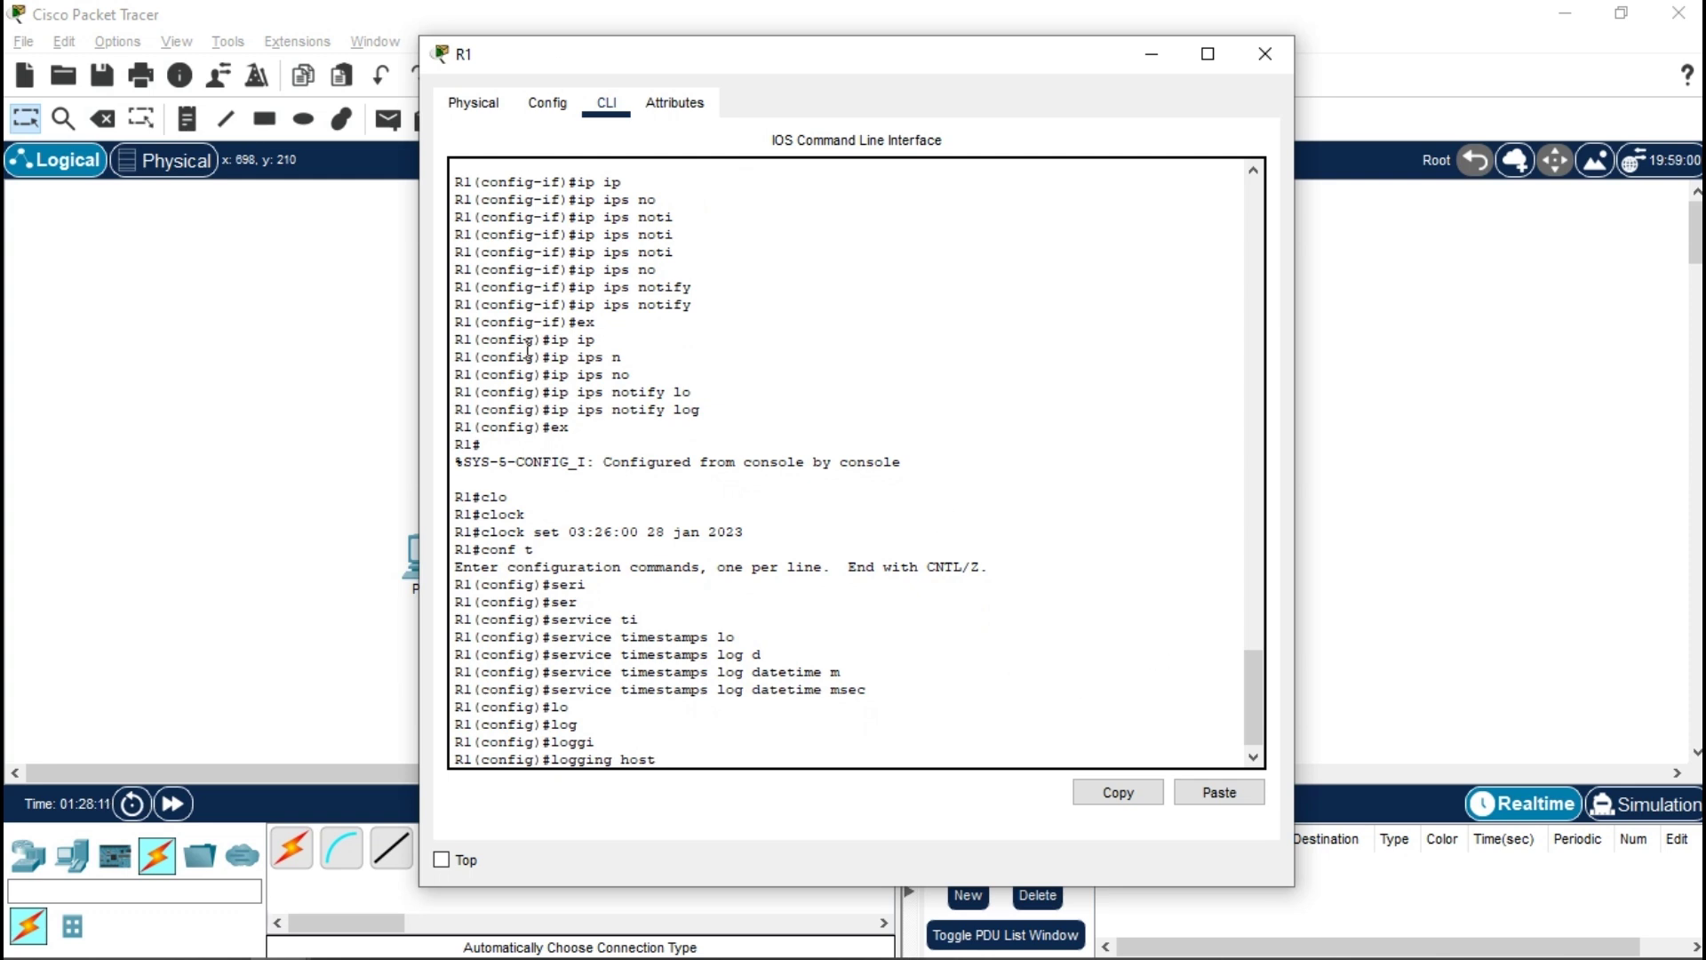
pyautogui.write('10.10.10.2')
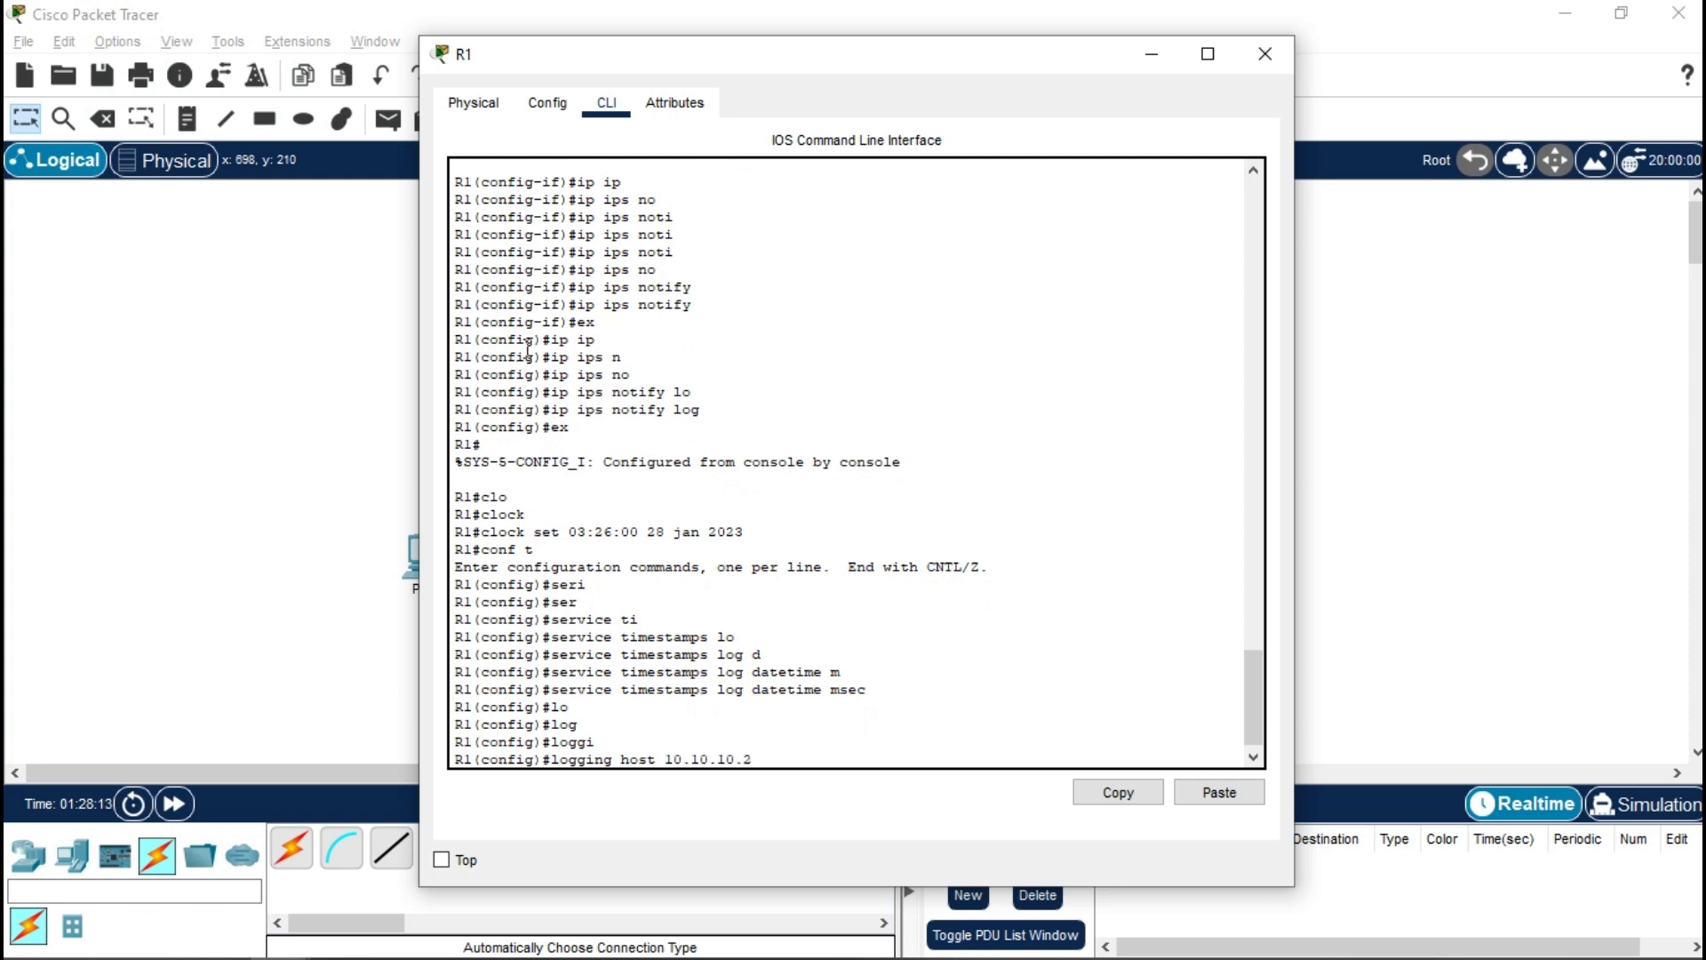
pyautogui.press('Return')
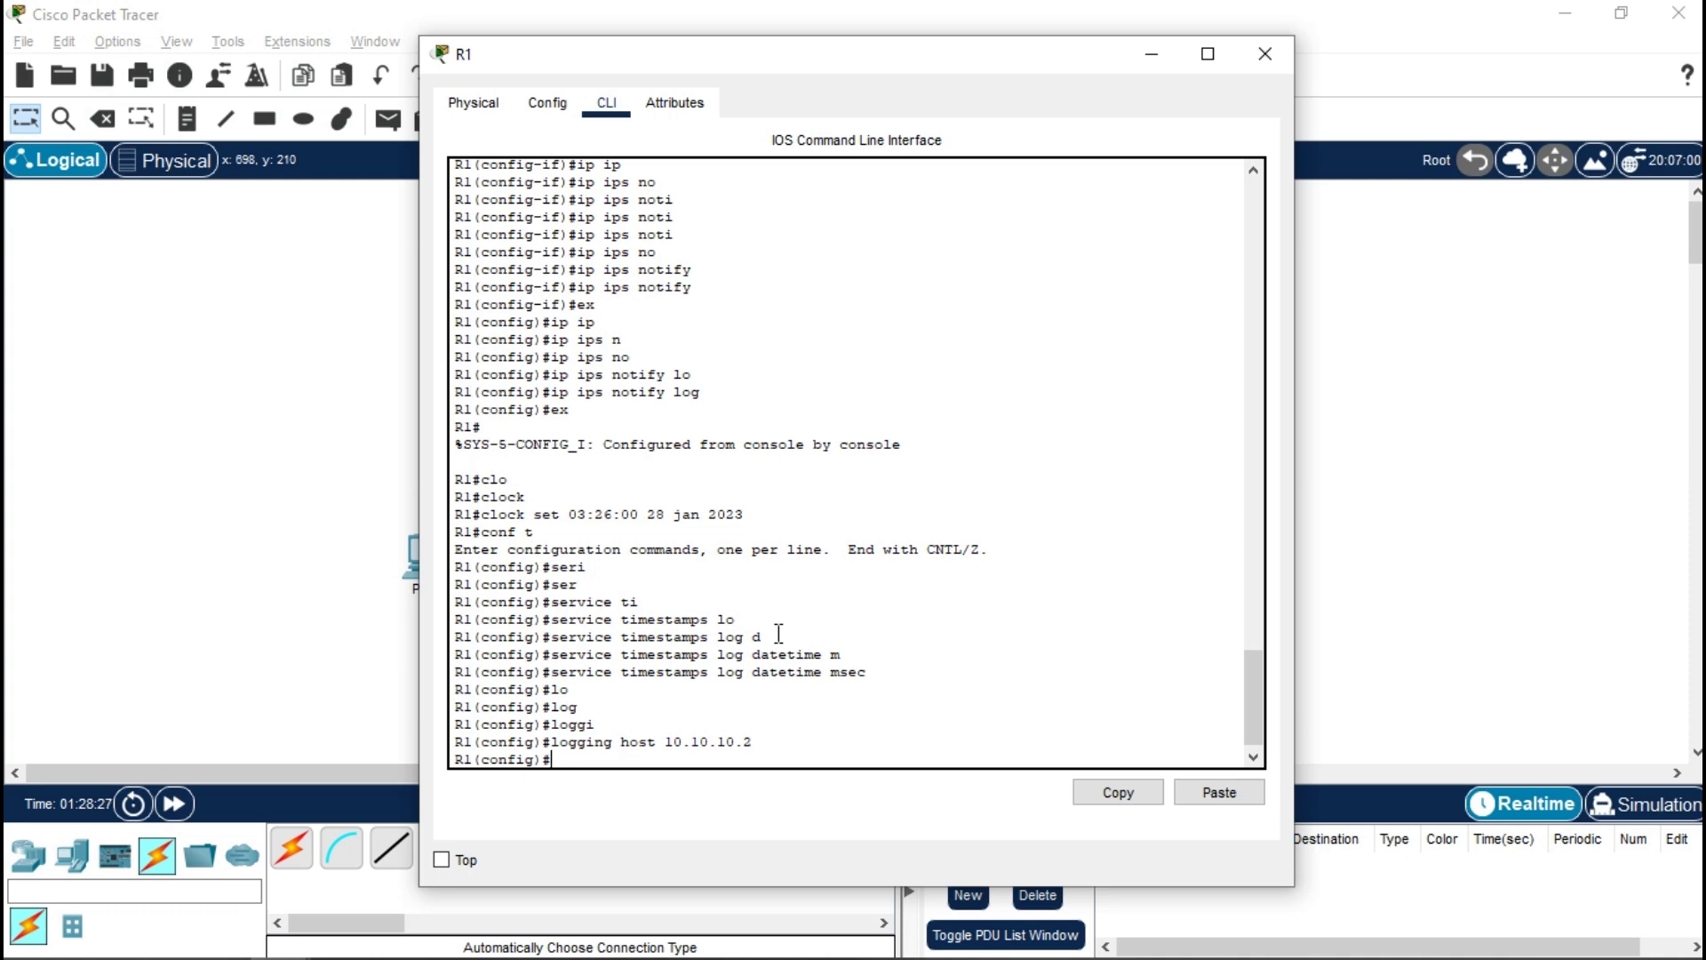
# - Enter IPS signature-definition configuration mode on R1
pyautogui.write('ip ip')
pyautogui.press('Tab')
pyautogui.write('s')
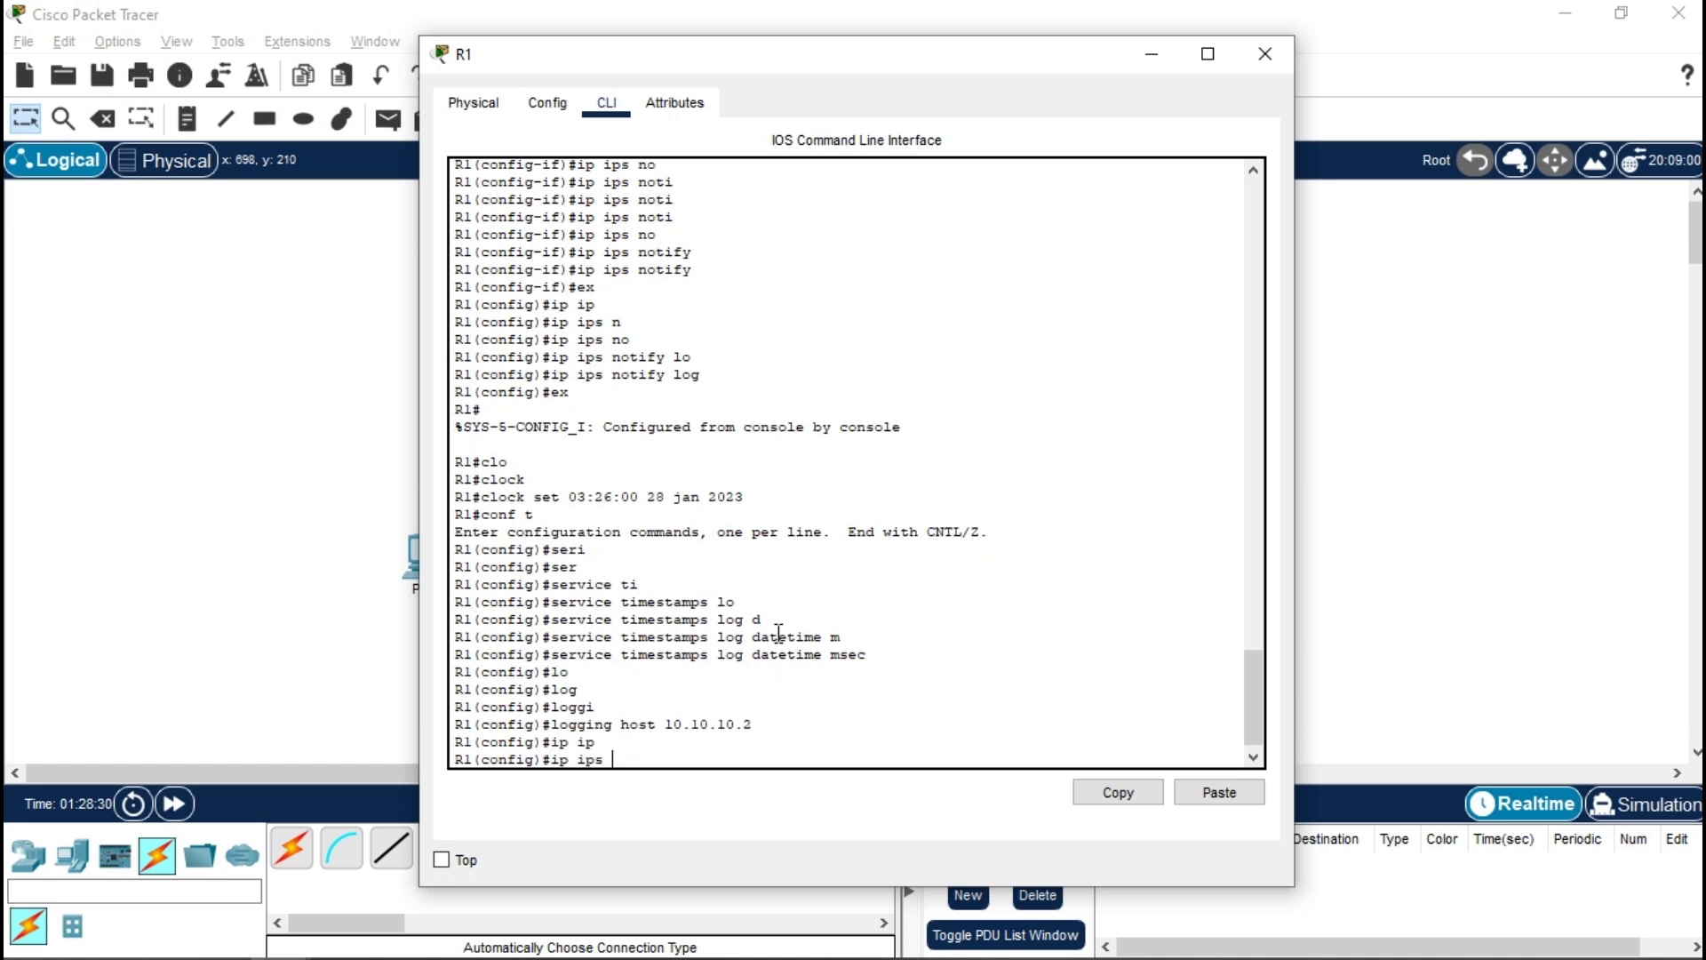
pyautogui.write(' signu')
pyautogui.write('t')
pyautogui.press('BackSpace')
pyautogui.press('BackSpace')
pyautogui.write('autre')
pyautogui.press('Tab')
pyautogui.press('BackSpace')
pyautogui.press('BackSpace')
pyautogui.press('BackSpace')
pyautogui.press('BackSpace')
pyautogui.write('ture-d')
pyautogui.press('Tab')
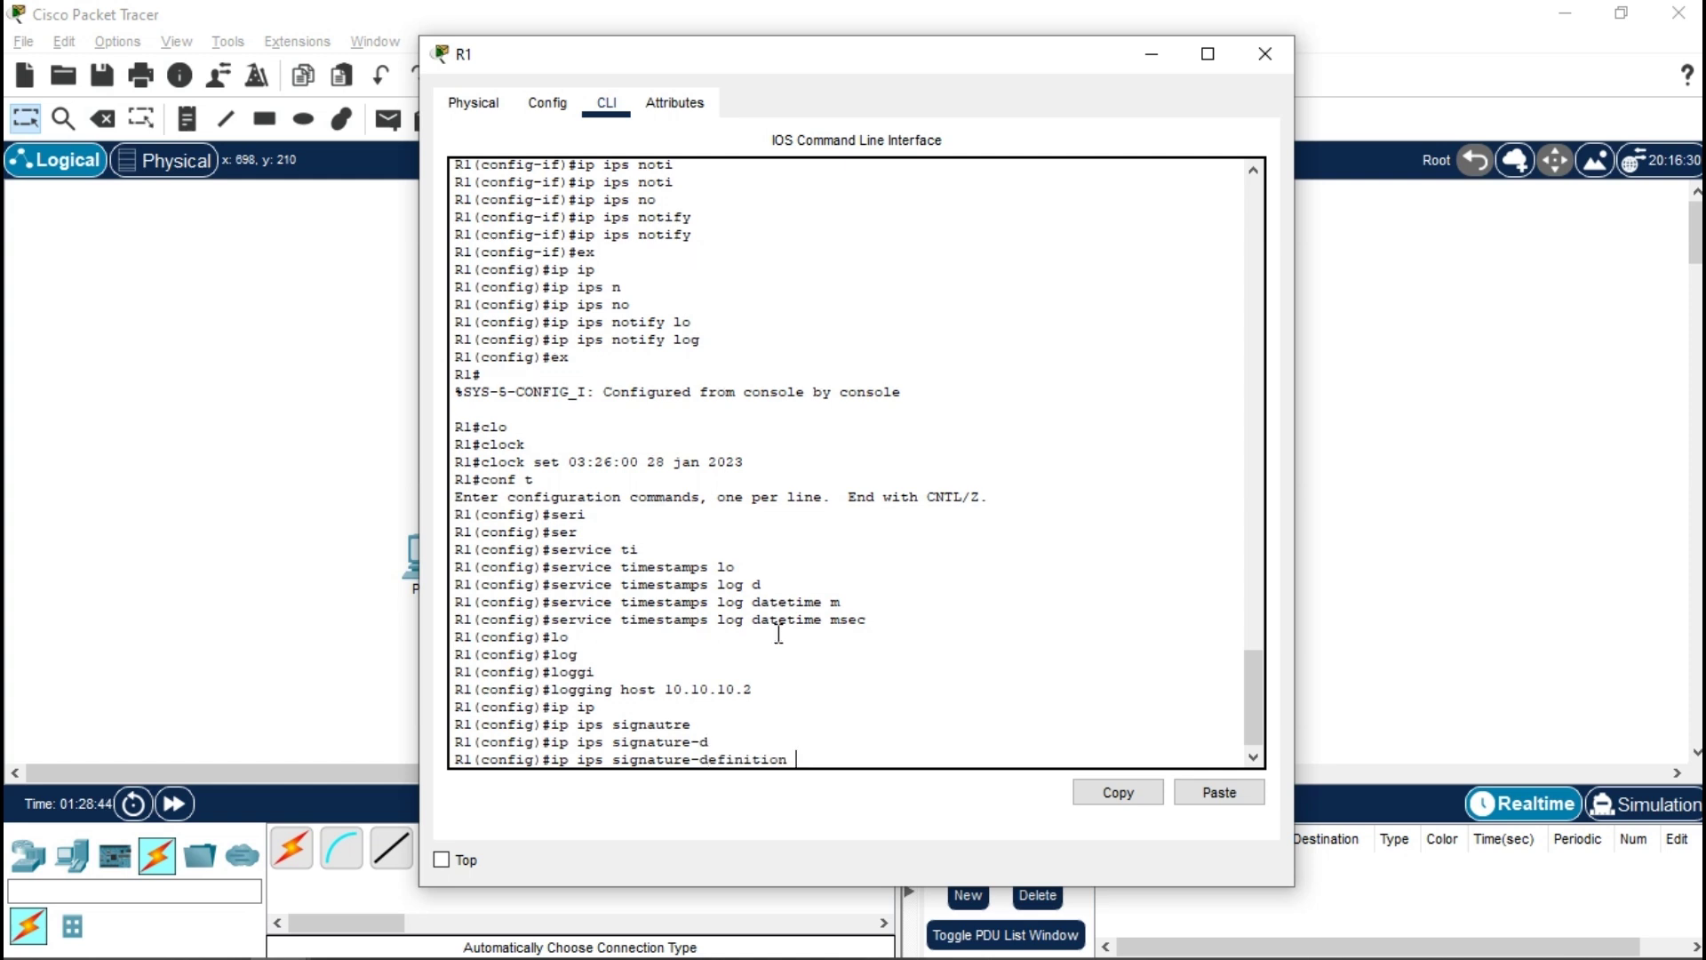
pyautogui.press('Return')
# - Select signature 2004 0 and open its status settings
pyautogui.write('sing')
pyautogui.press('Tab')
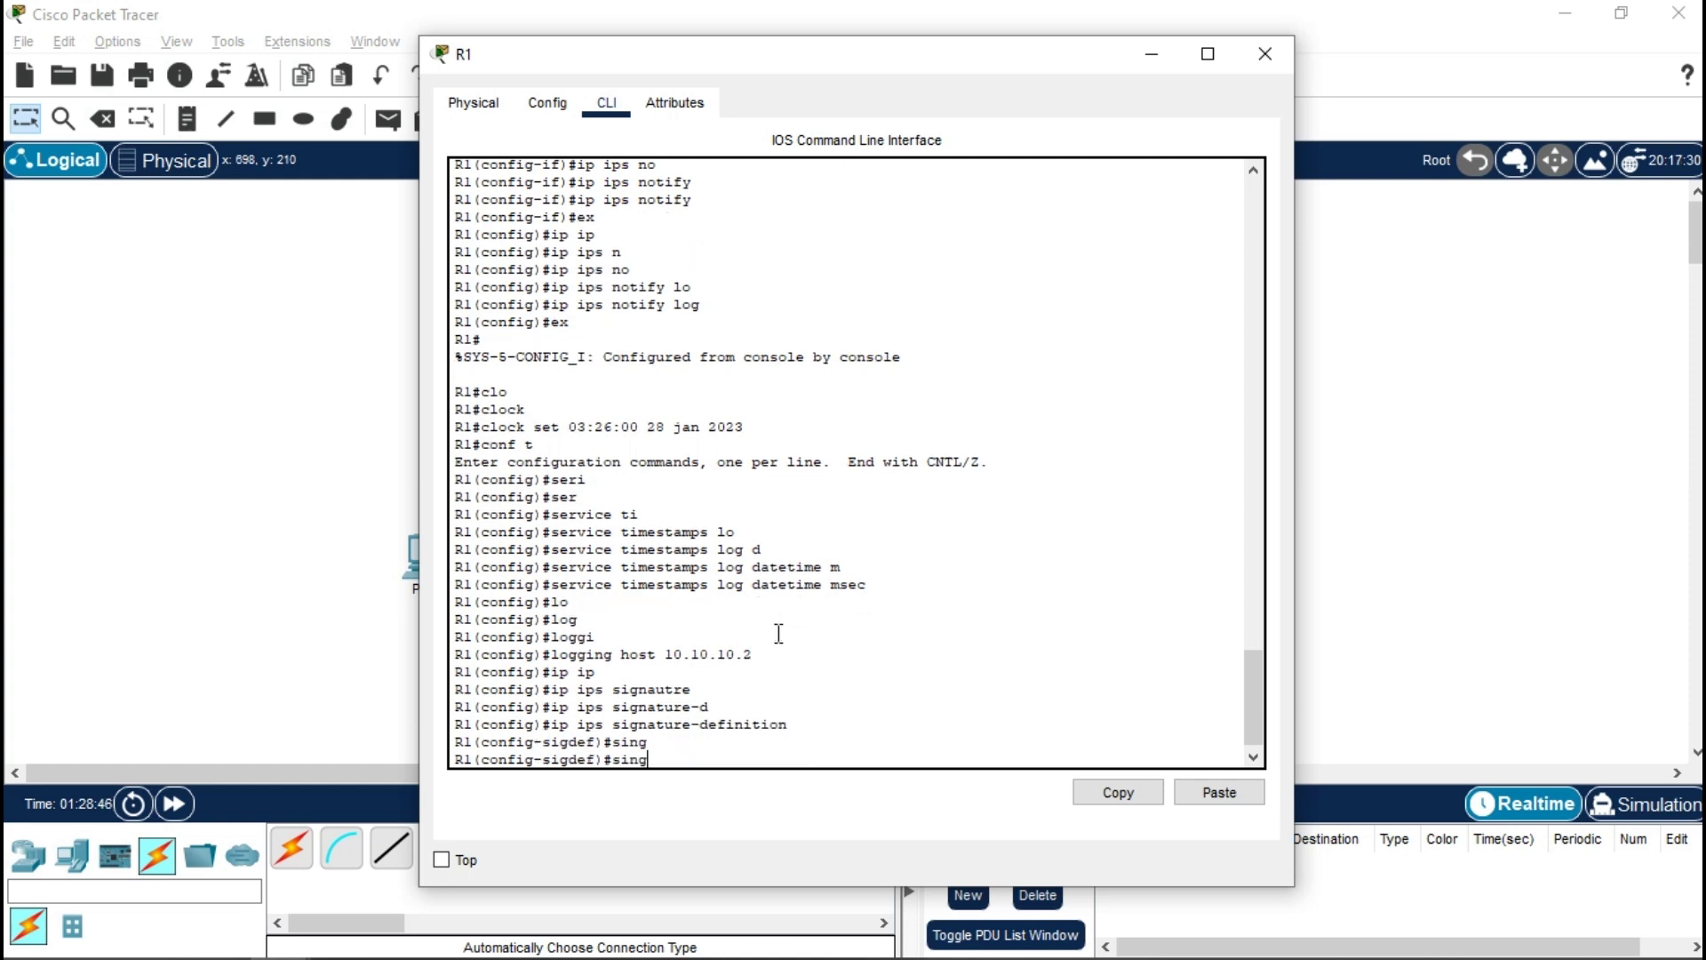
pyautogui.press('BackSpace')
pyautogui.press('BackSpace')
pyautogui.press('Tab')
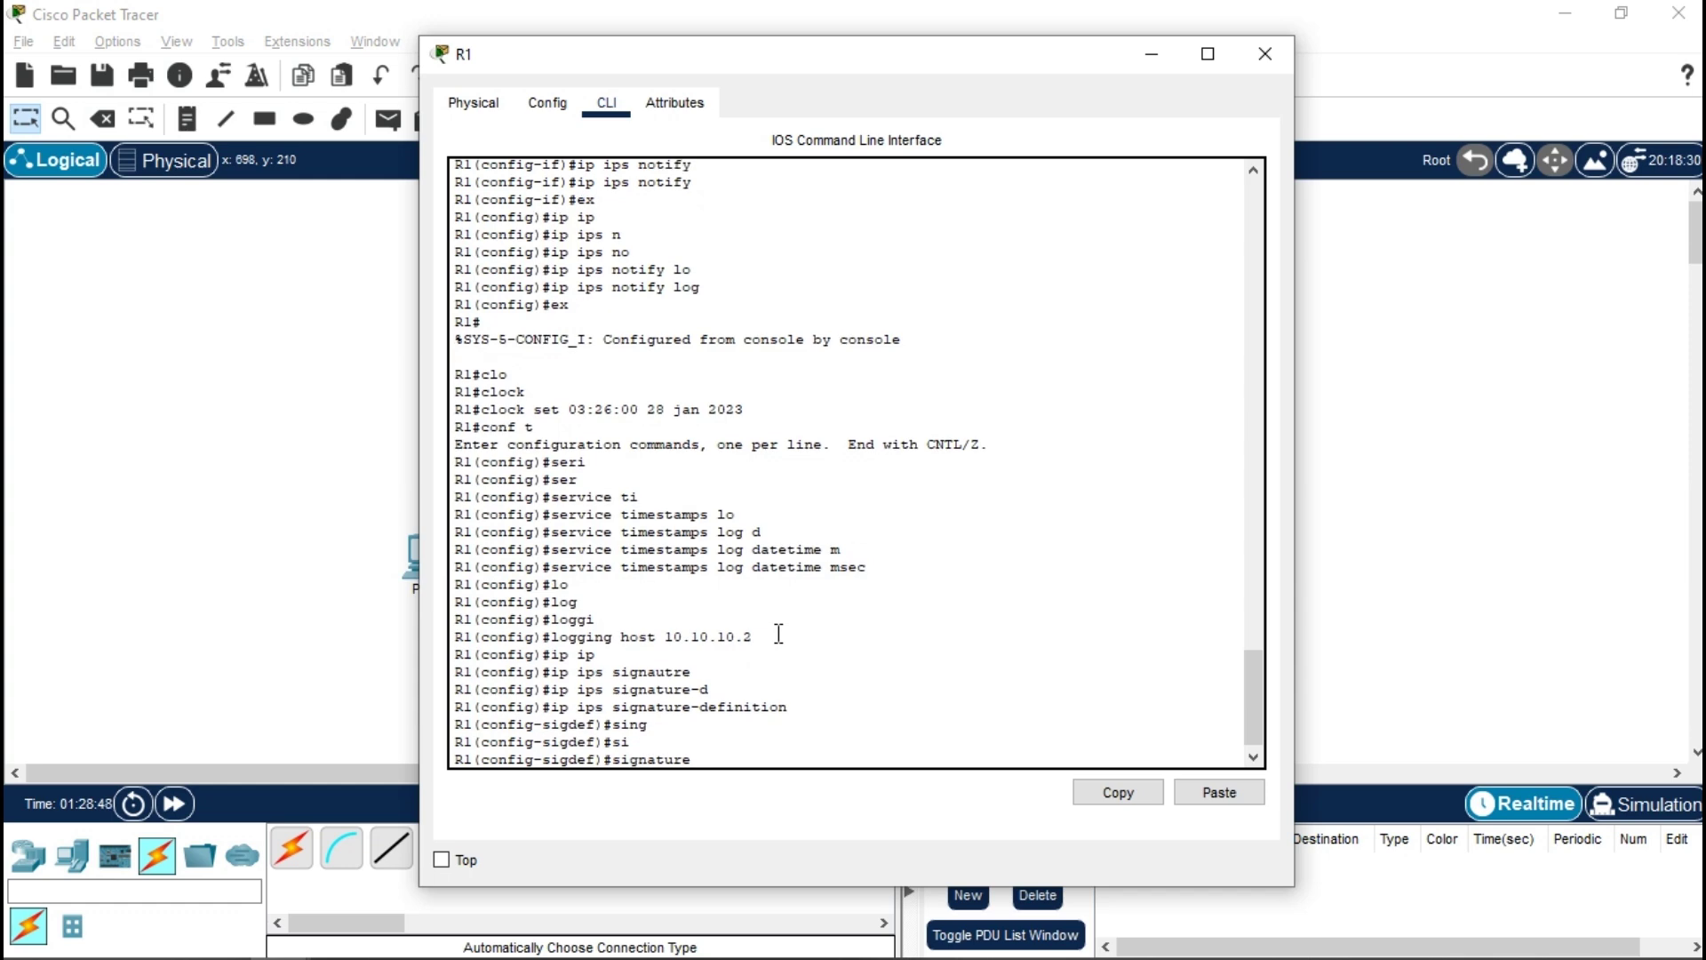
pyautogui.write('2004 0')
pyautogui.press('Return')
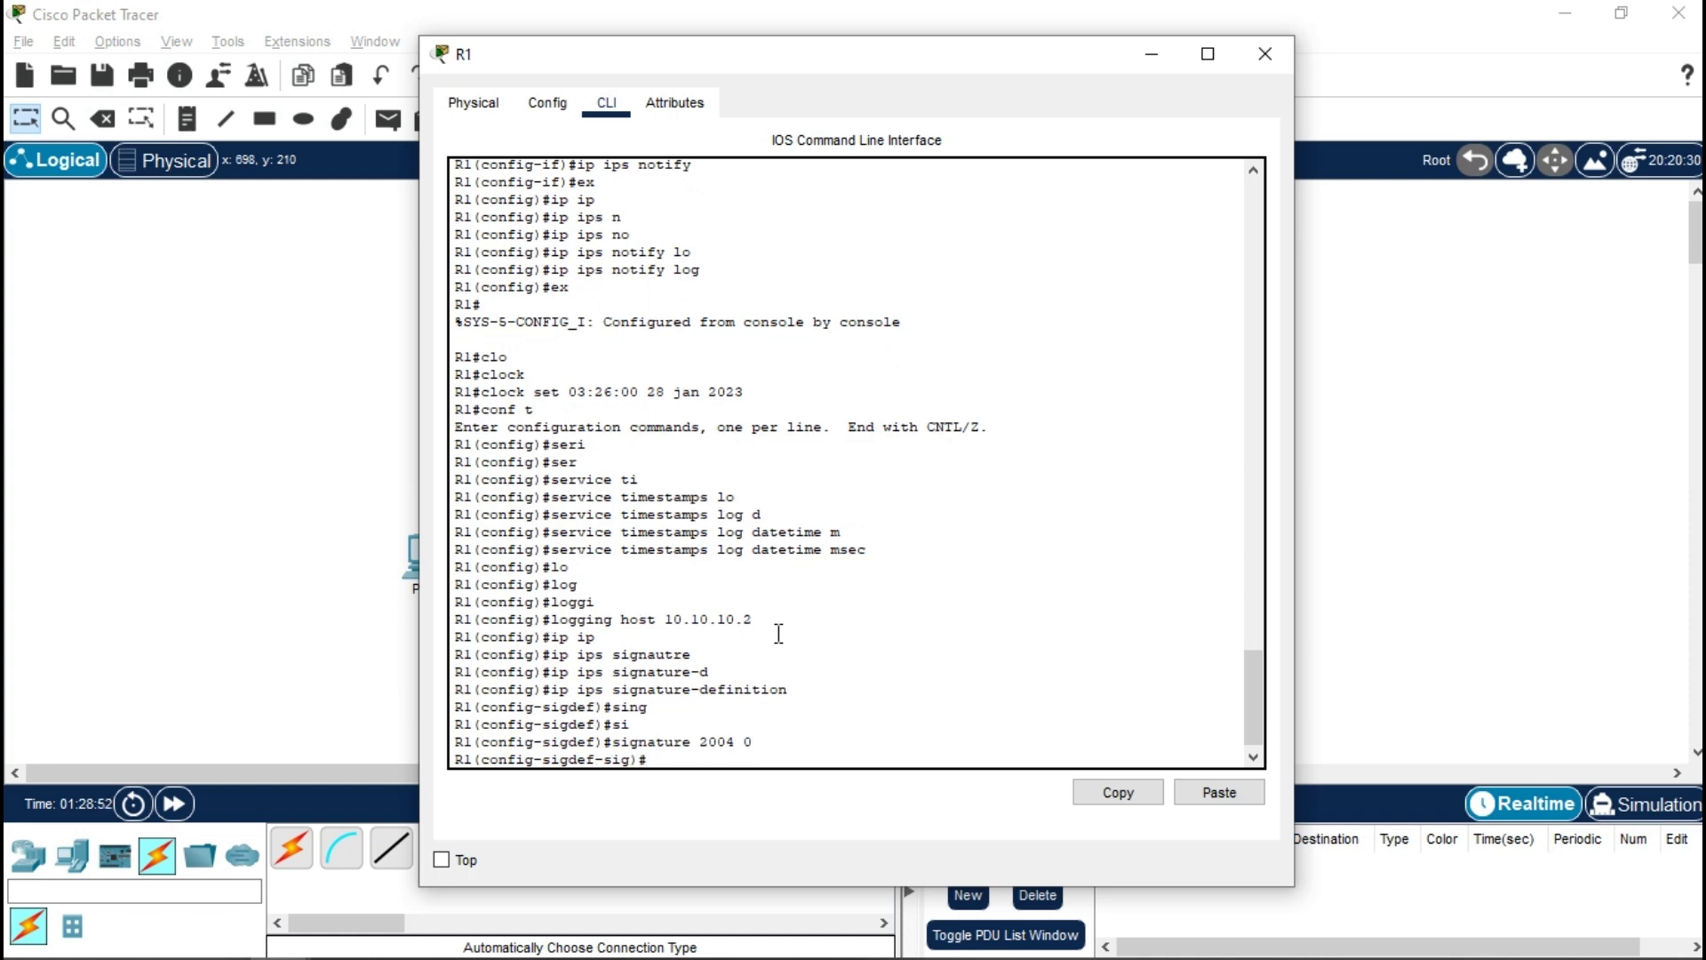
pyautogui.write('status')
pyautogui.press('Return')
# - Set the signature's status to retired true and enabled true
pyautogui.write('re')
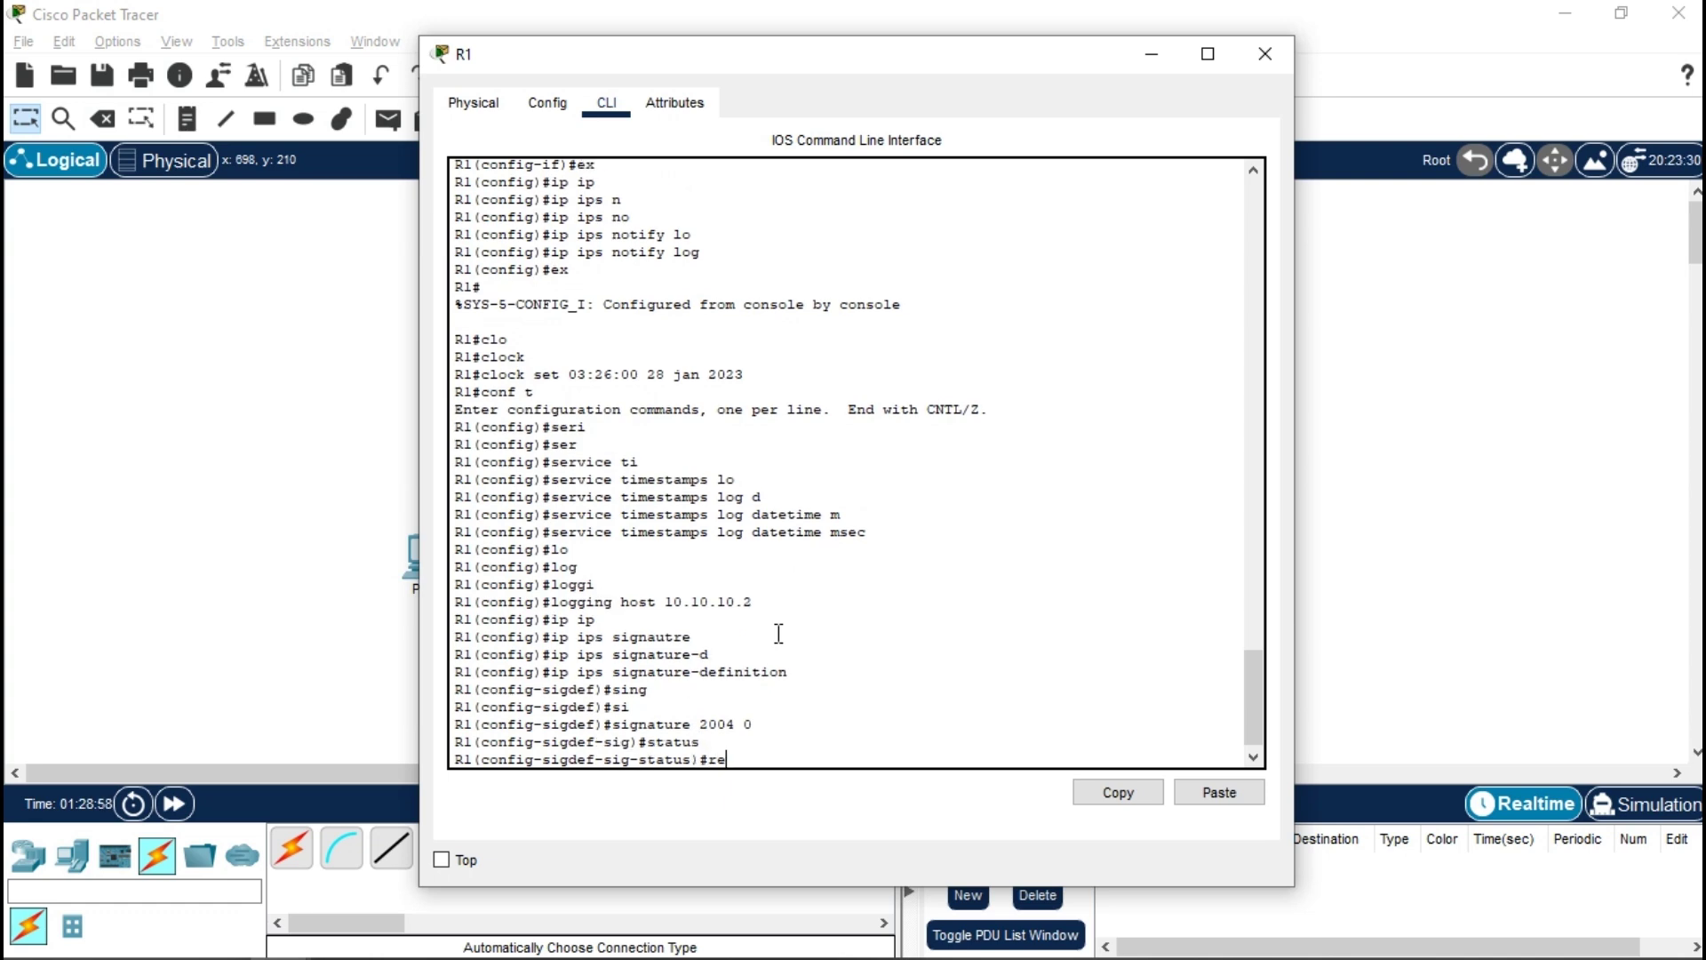
pyautogui.press('Tab')
pyautogui.write('tr')
pyautogui.press('Tab')
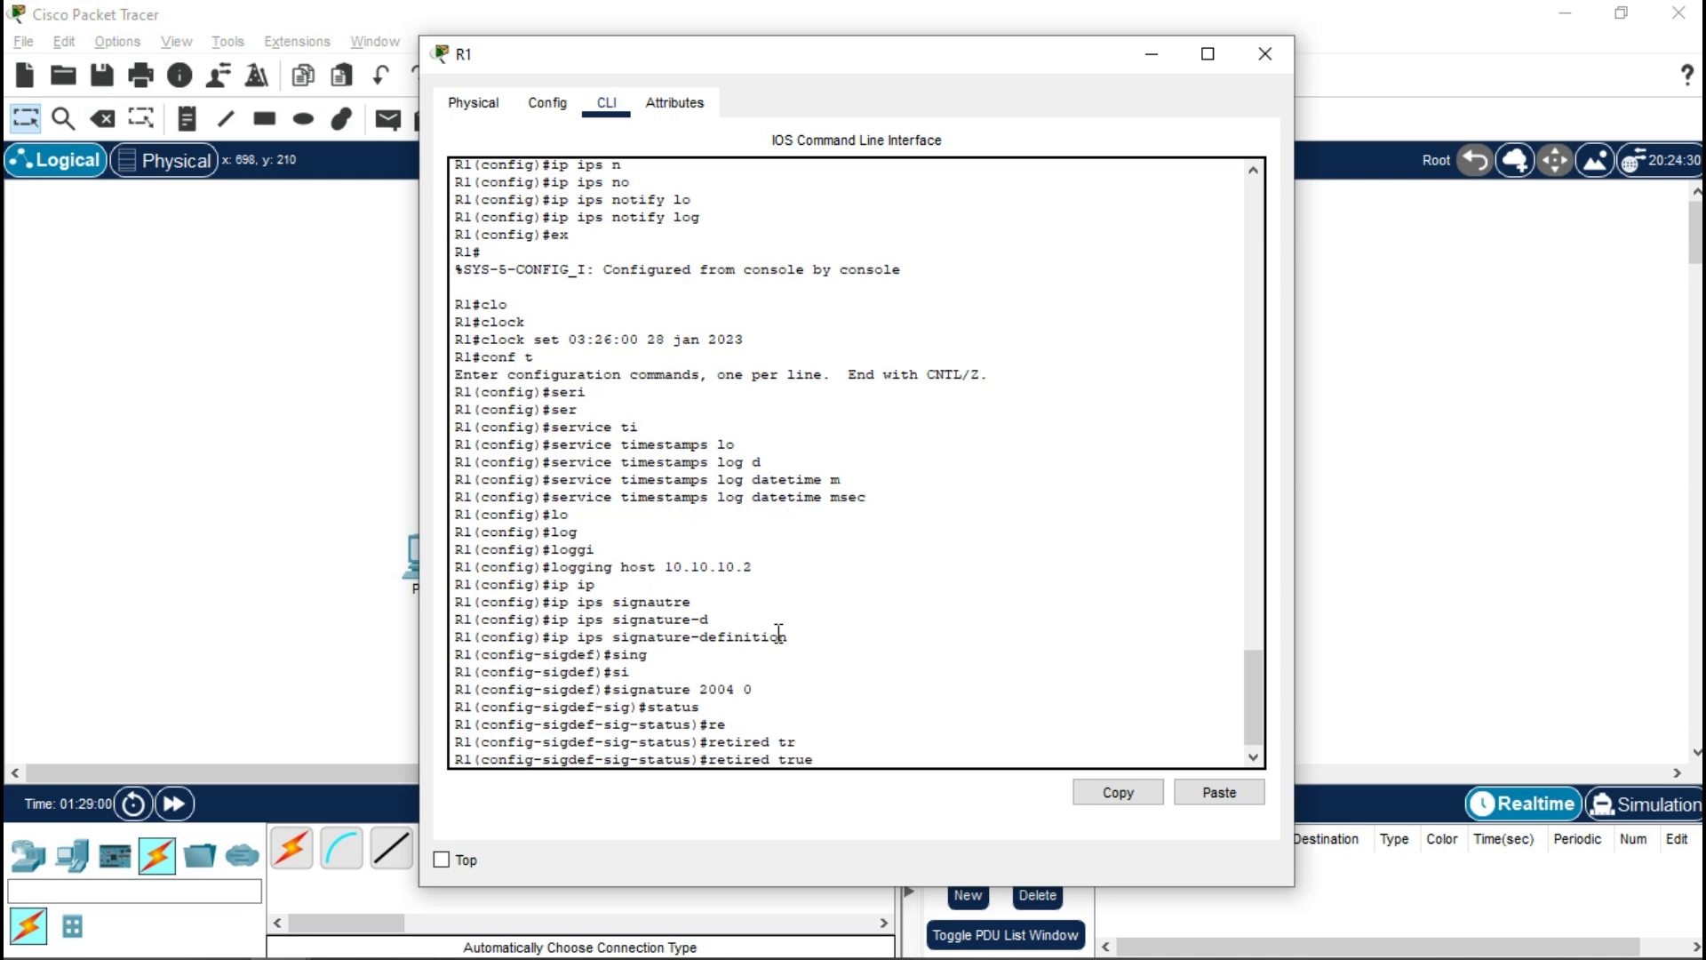
pyautogui.press('Return')
pyautogui.write('ef-sig-status)#e')
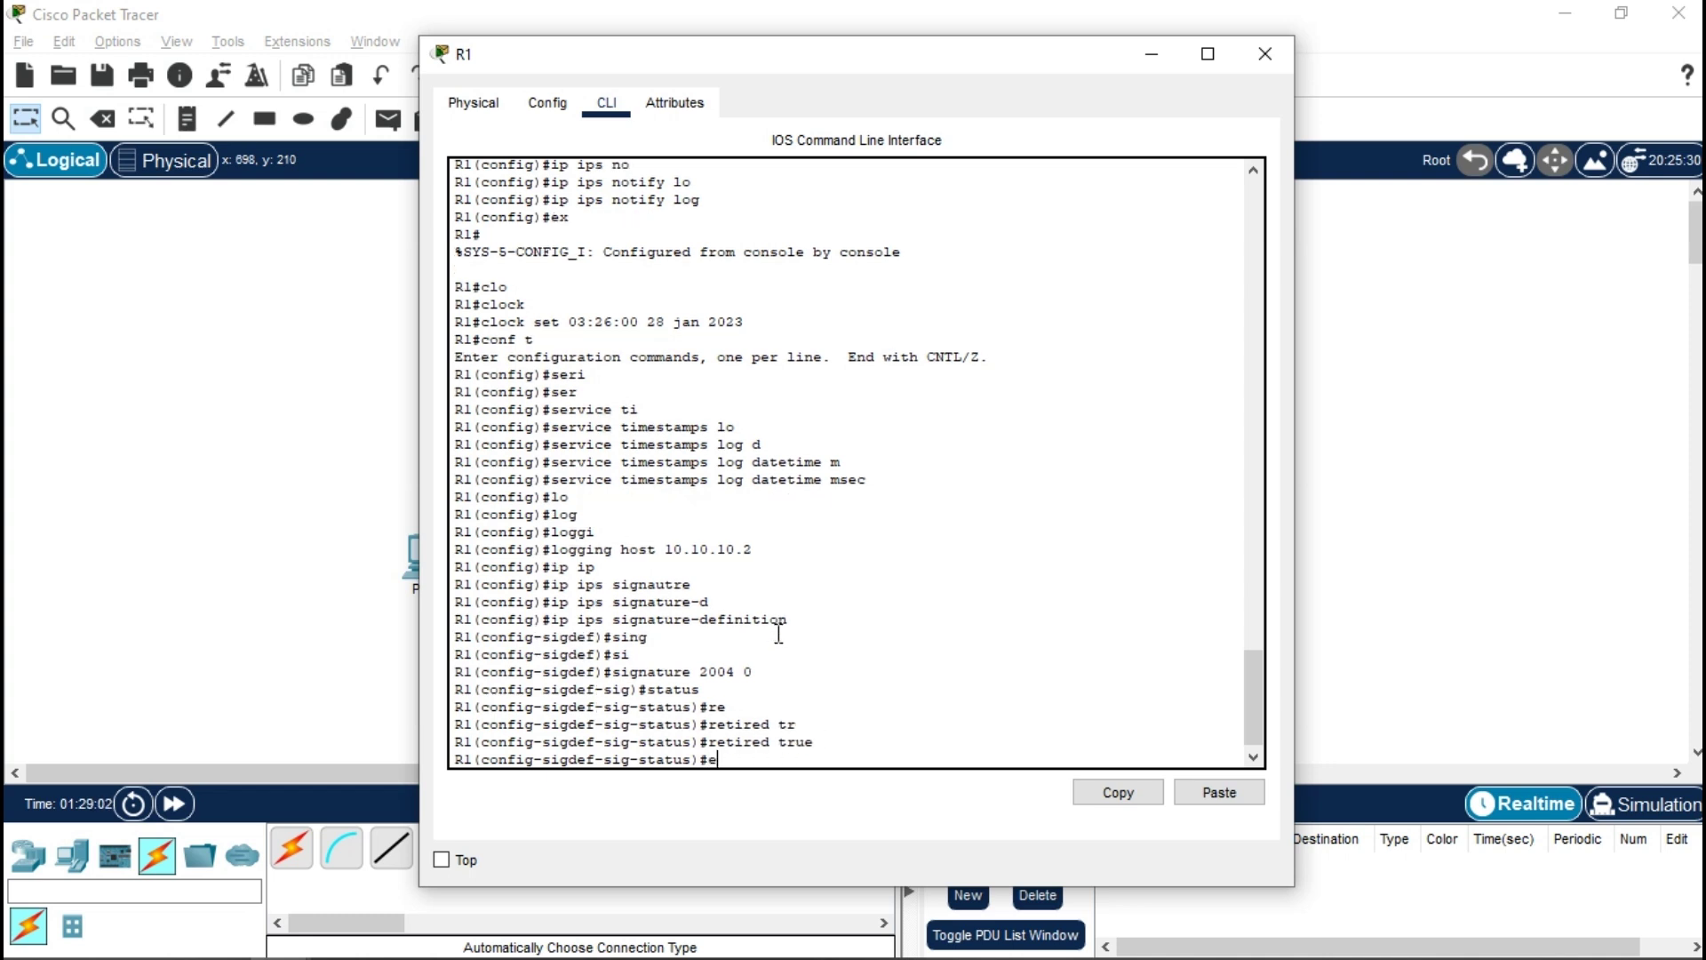
pyautogui.write('n')
pyautogui.press('Tab')
pyautogui.press('Return')
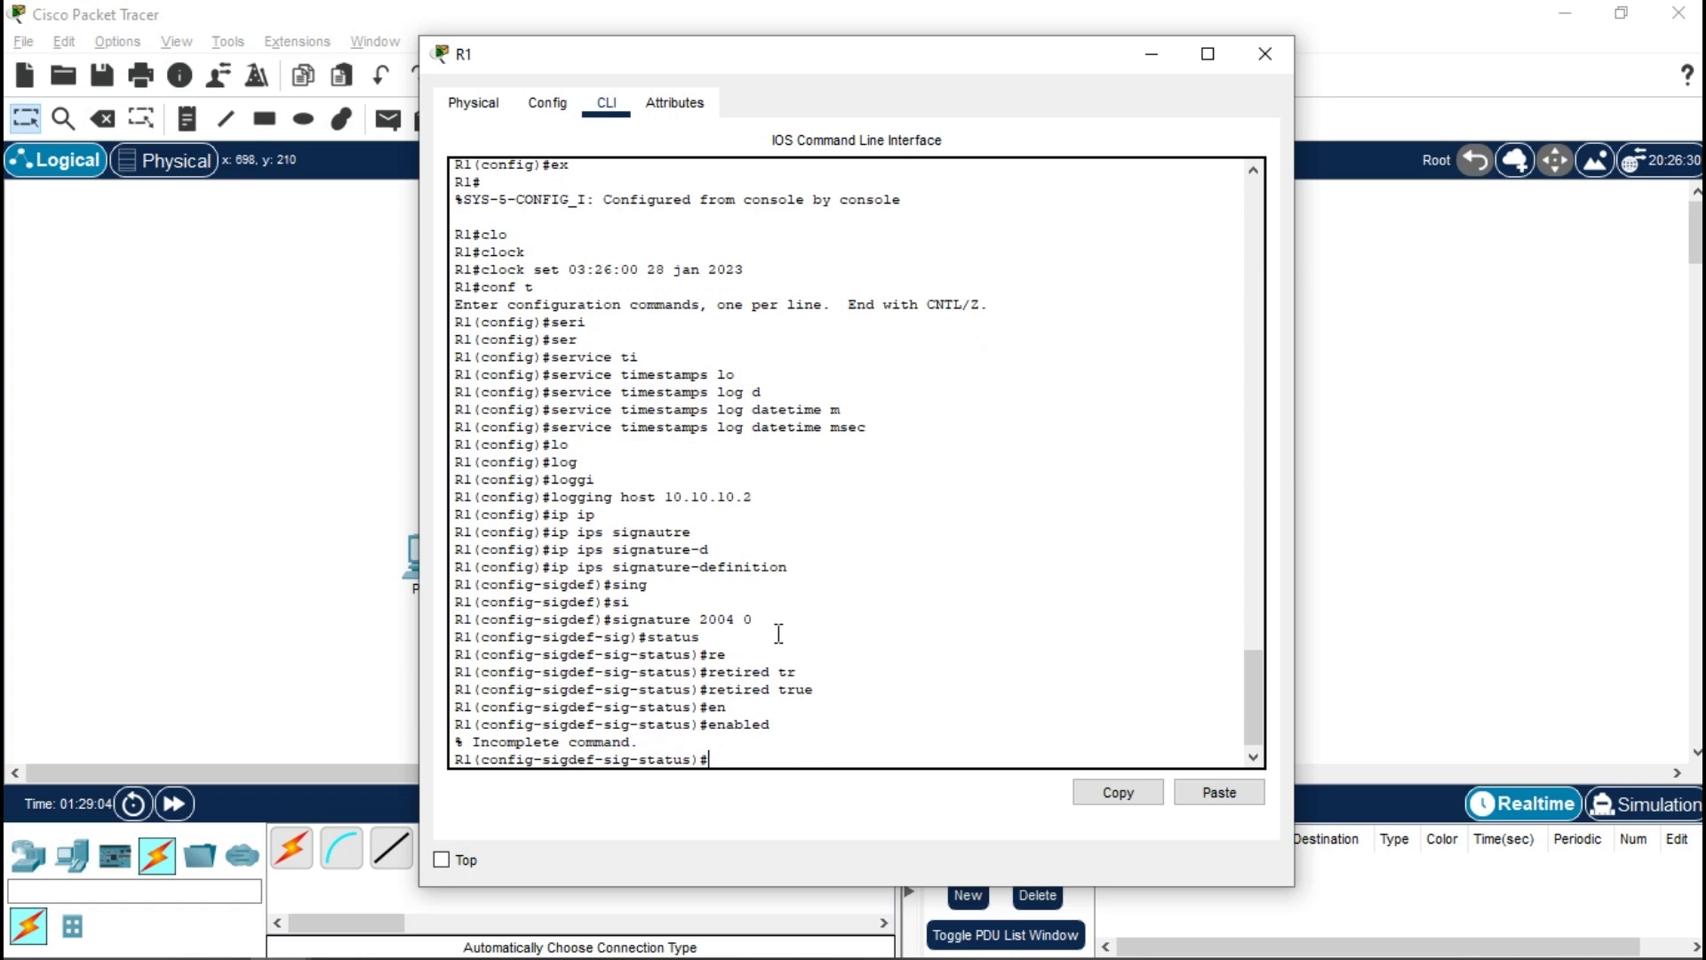
pyautogui.press('Up')
pyautogui.write('tr')
pyautogui.press('Tab')
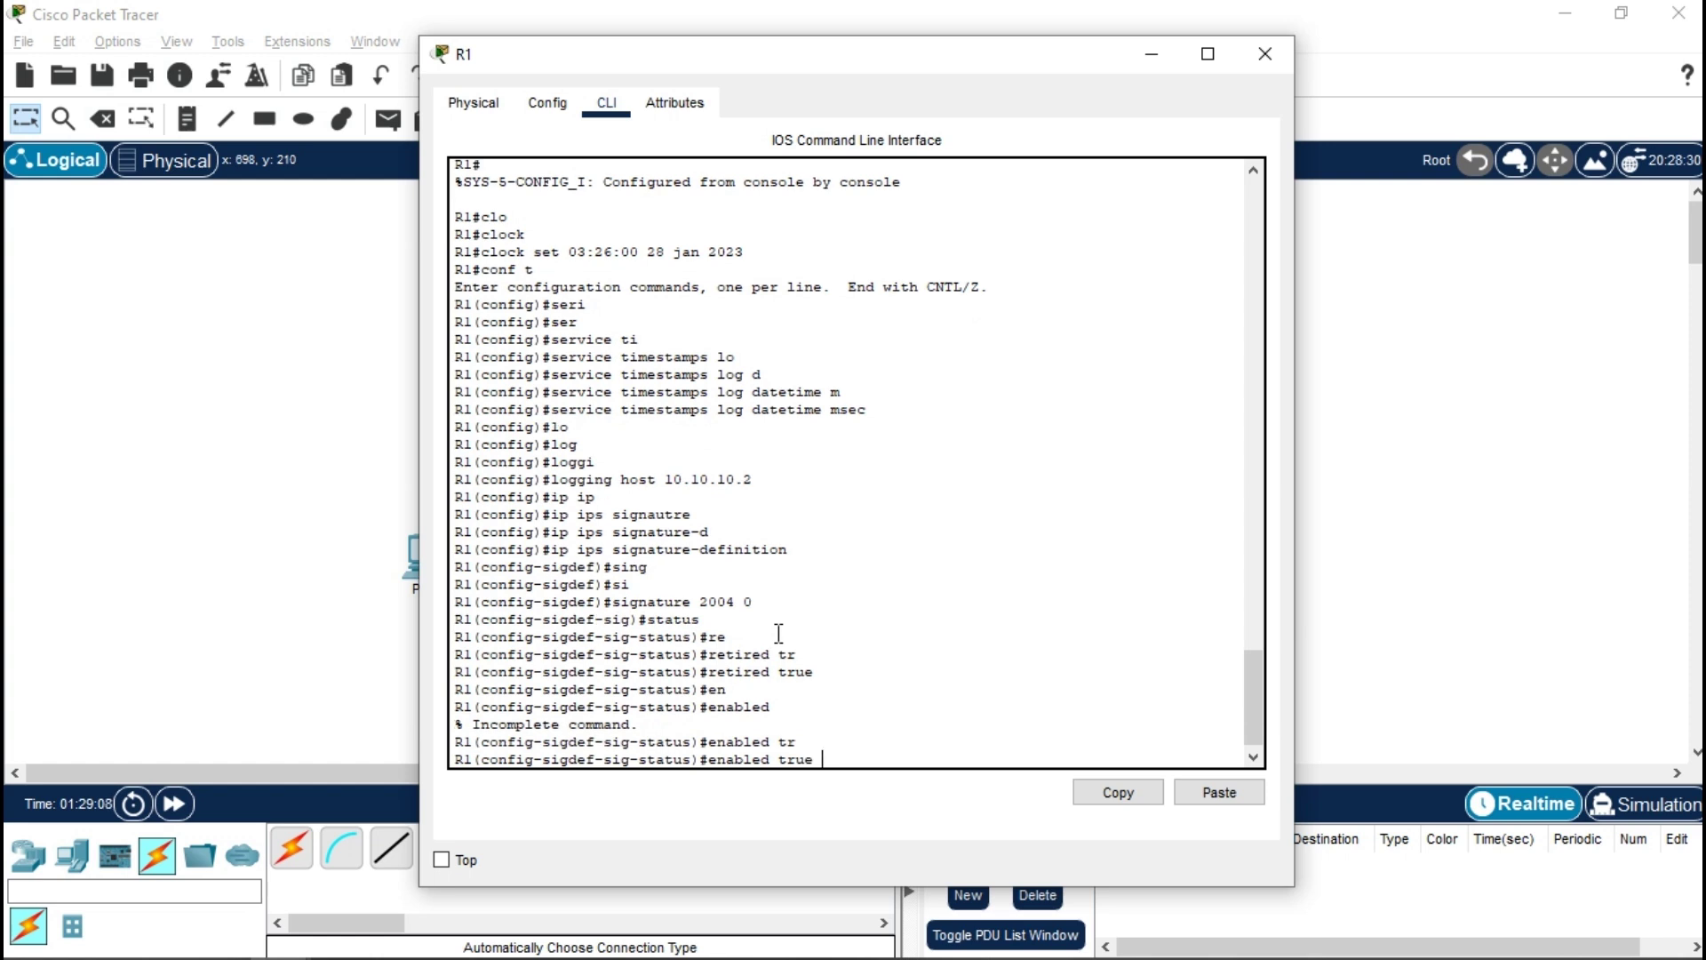
pyautogui.press('Return')
# - Change the signature to retired false and leave the status settings
pyautogui.press('Up')
pyautogui.press('Up')
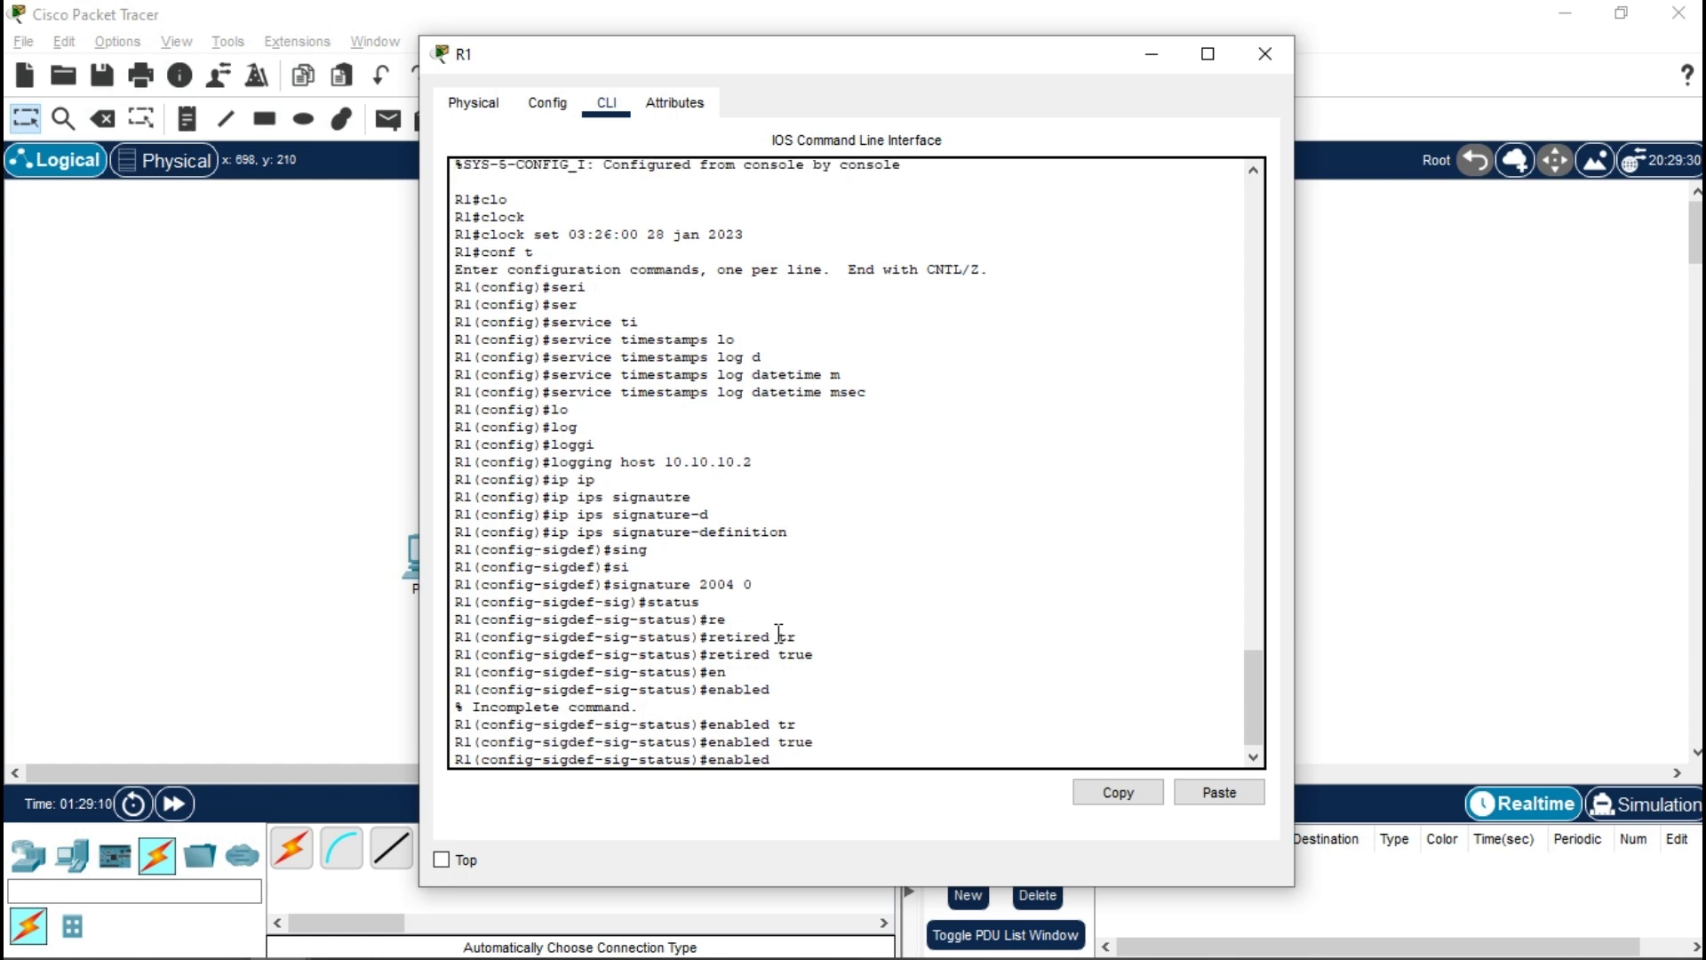
pyautogui.press('Up')
pyautogui.press('BackSpace')
pyautogui.press('BackSpace')
pyautogui.press('BackSpace')
pyautogui.press('BackSpace')
pyautogui.write('fal')
pyautogui.press('Tab')
pyautogui.press('Return')
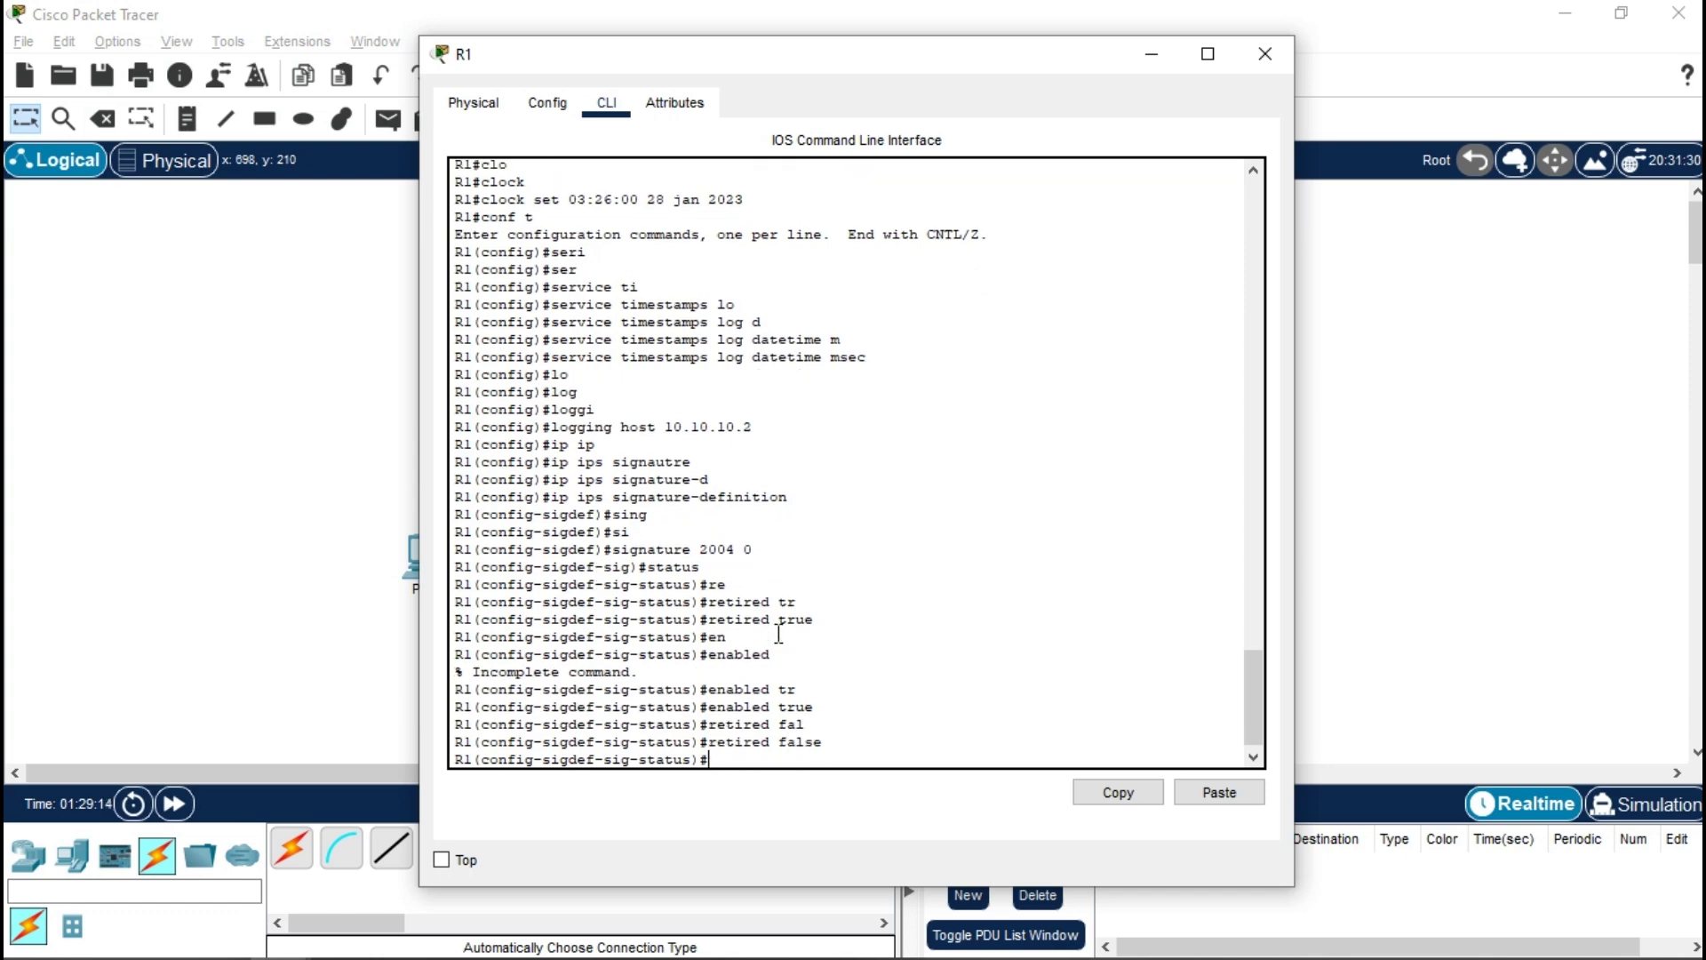
pyautogui.write('ex')
pyautogui.press('Return')
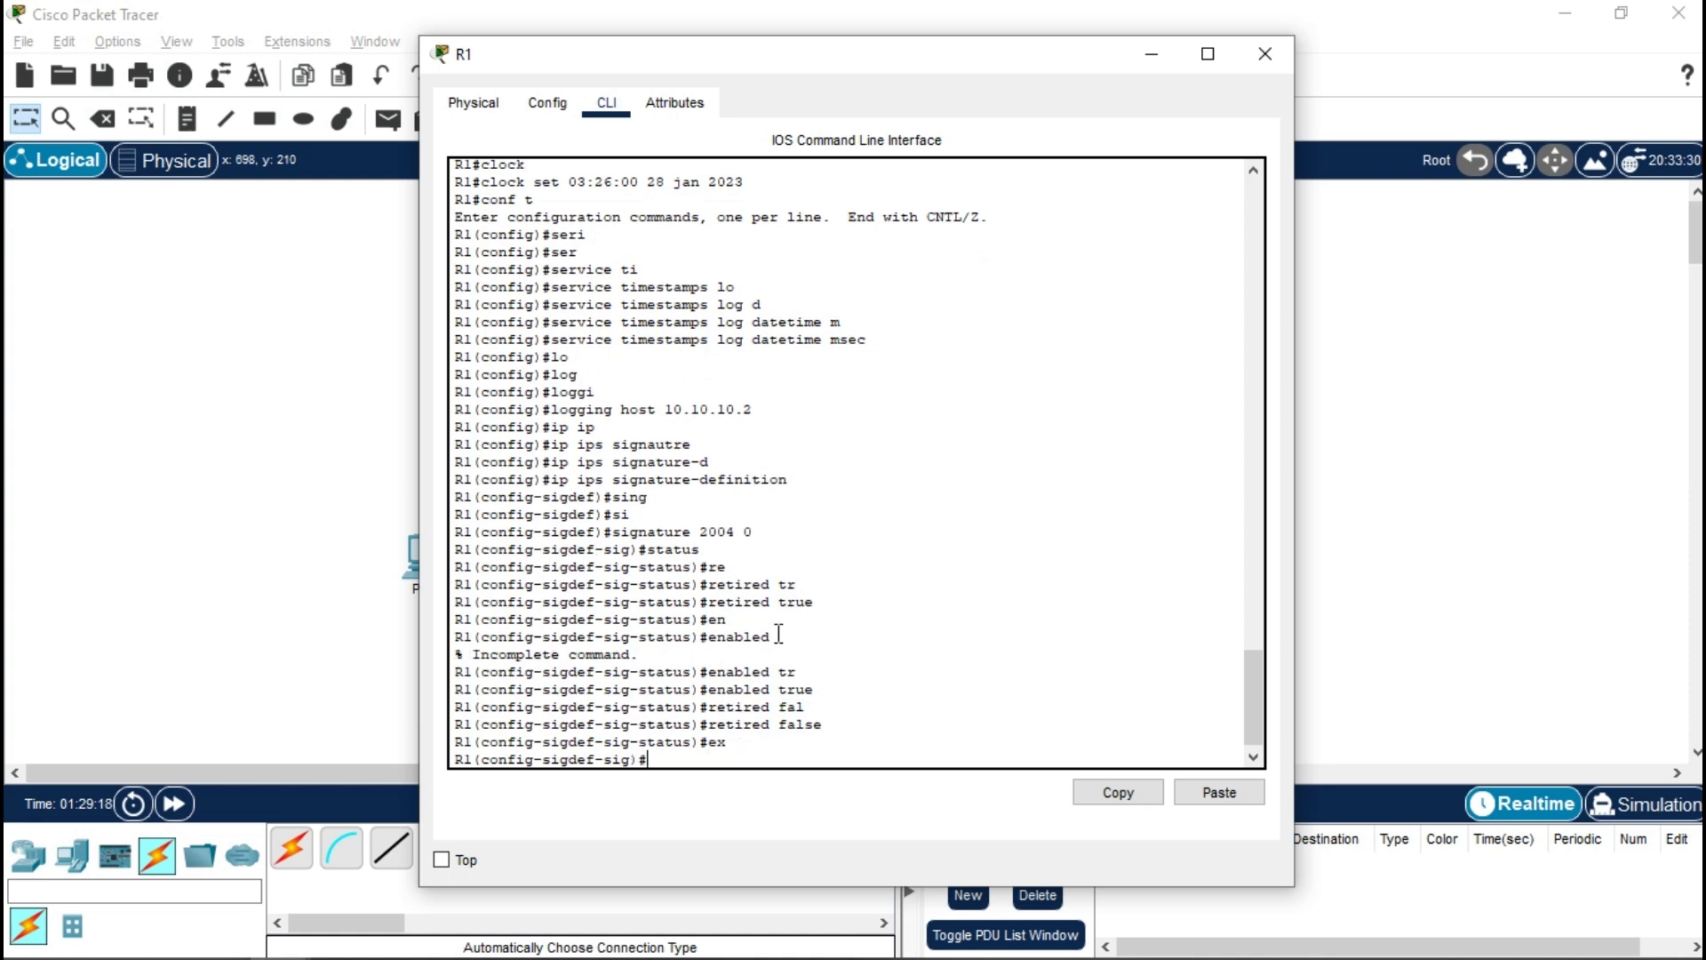
# - Set the signature engine event-actions to produce-alert and deny-packet-inline
pyautogui.write('en')
pyautogui.press('Tab')
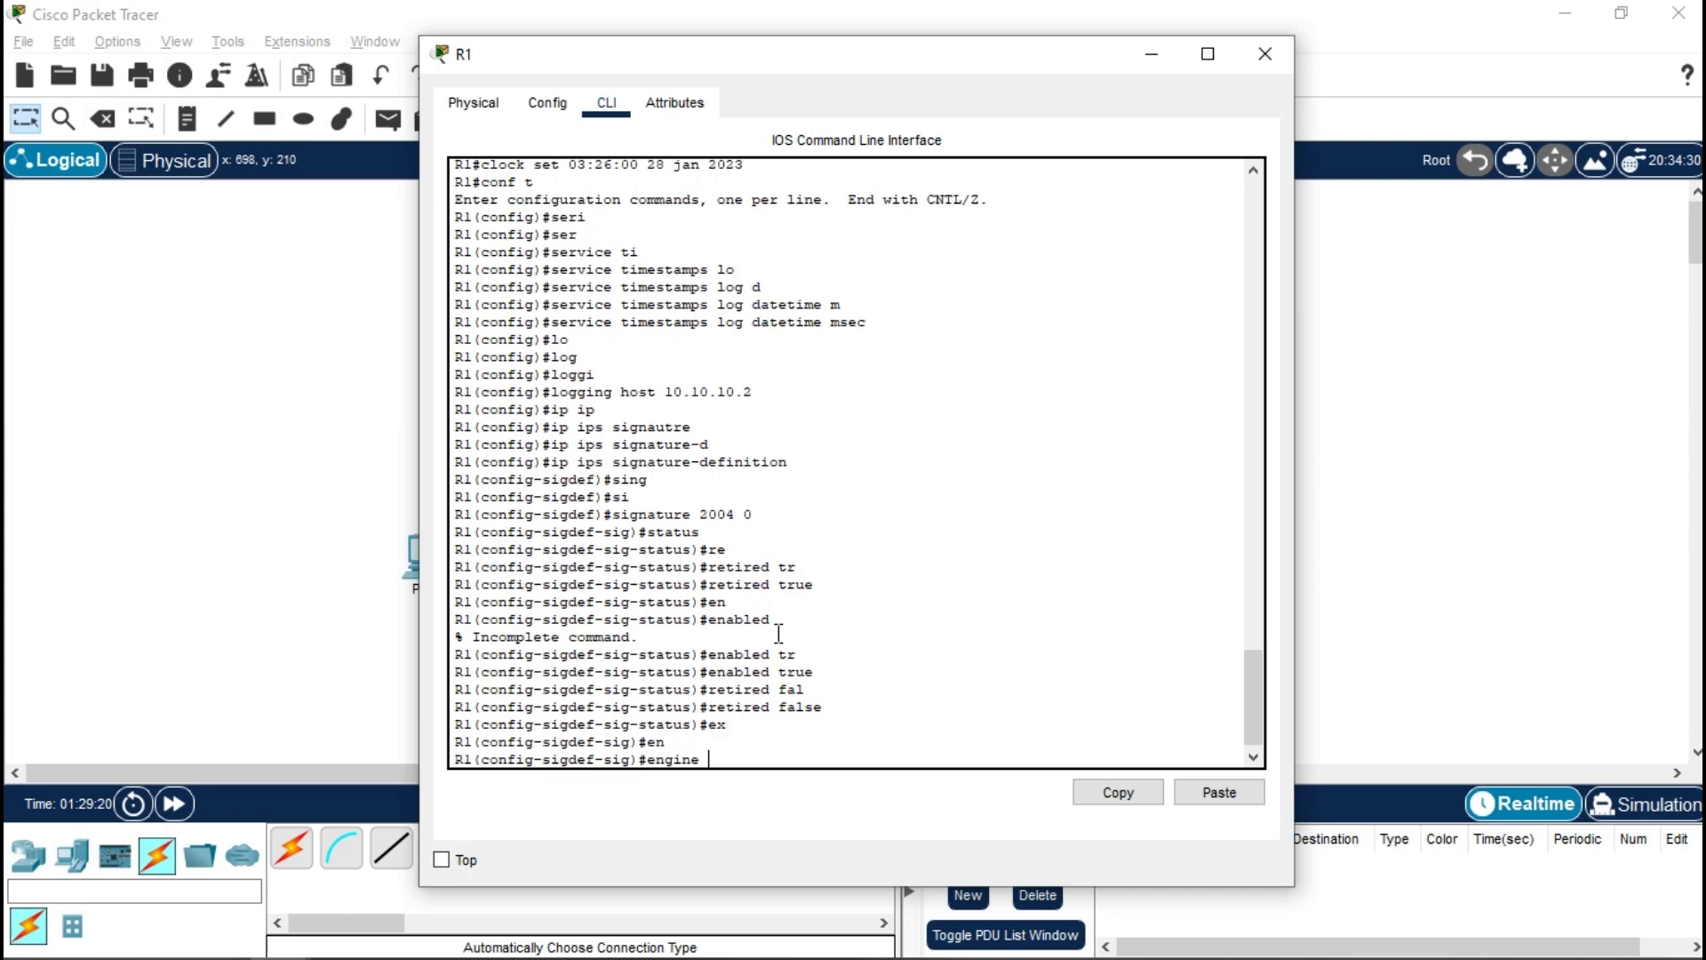
pyautogui.press('Return')
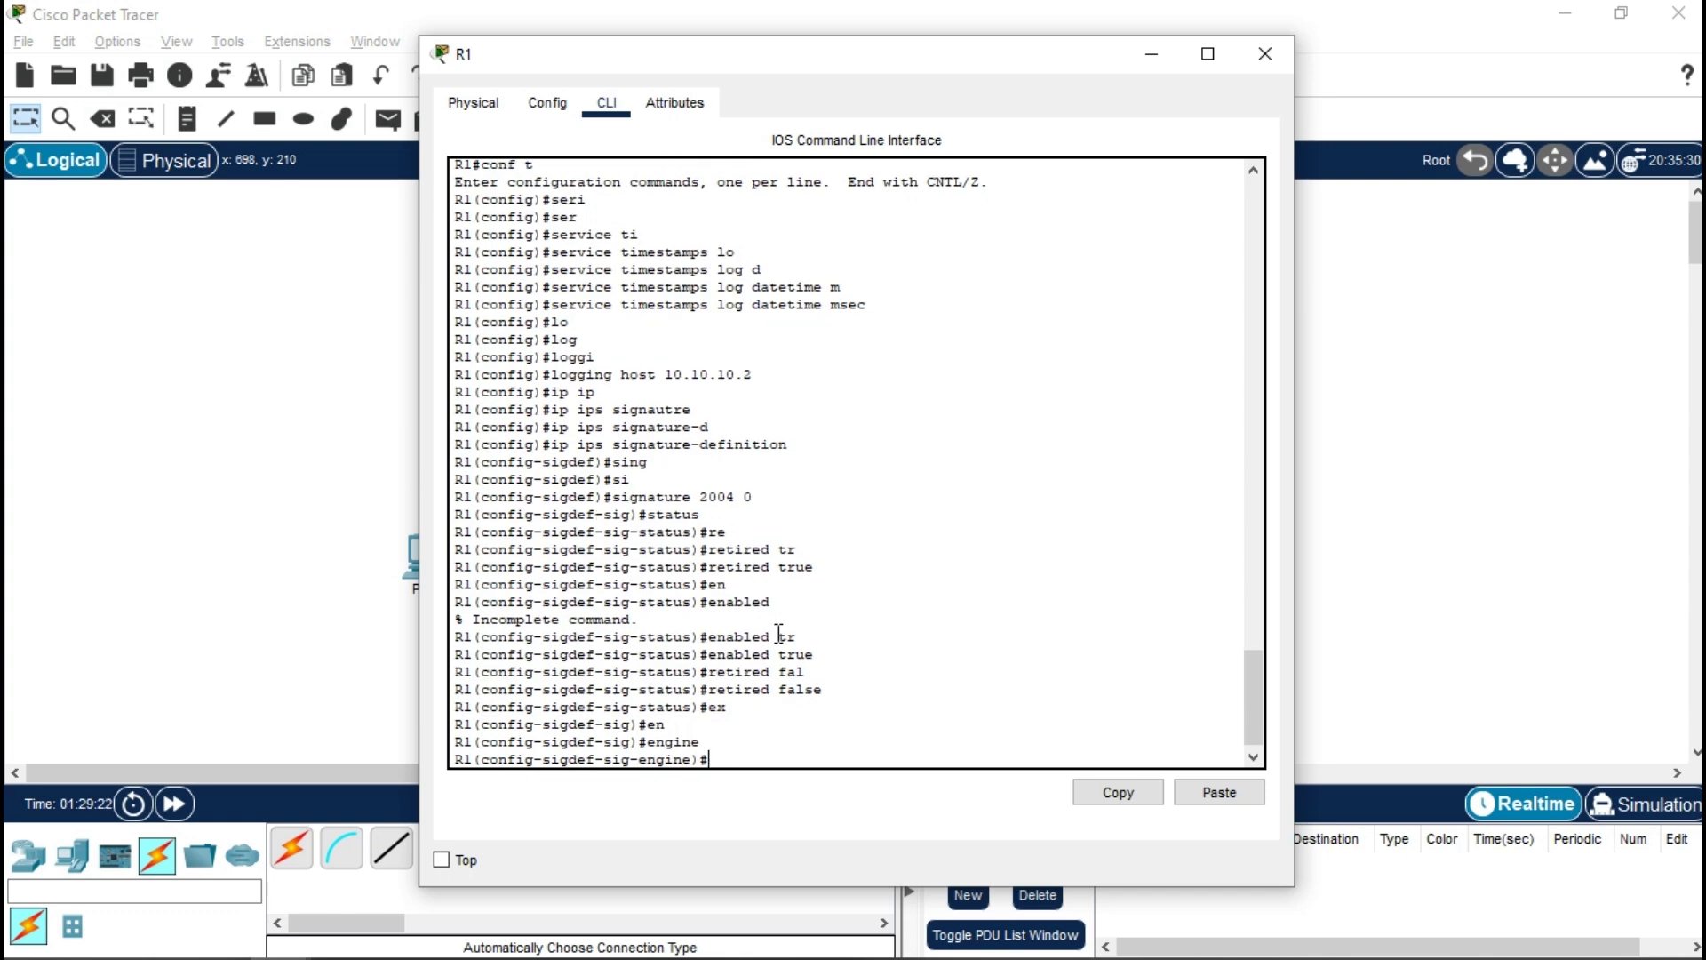
pyautogui.write('ev')
pyautogui.press('Tab')
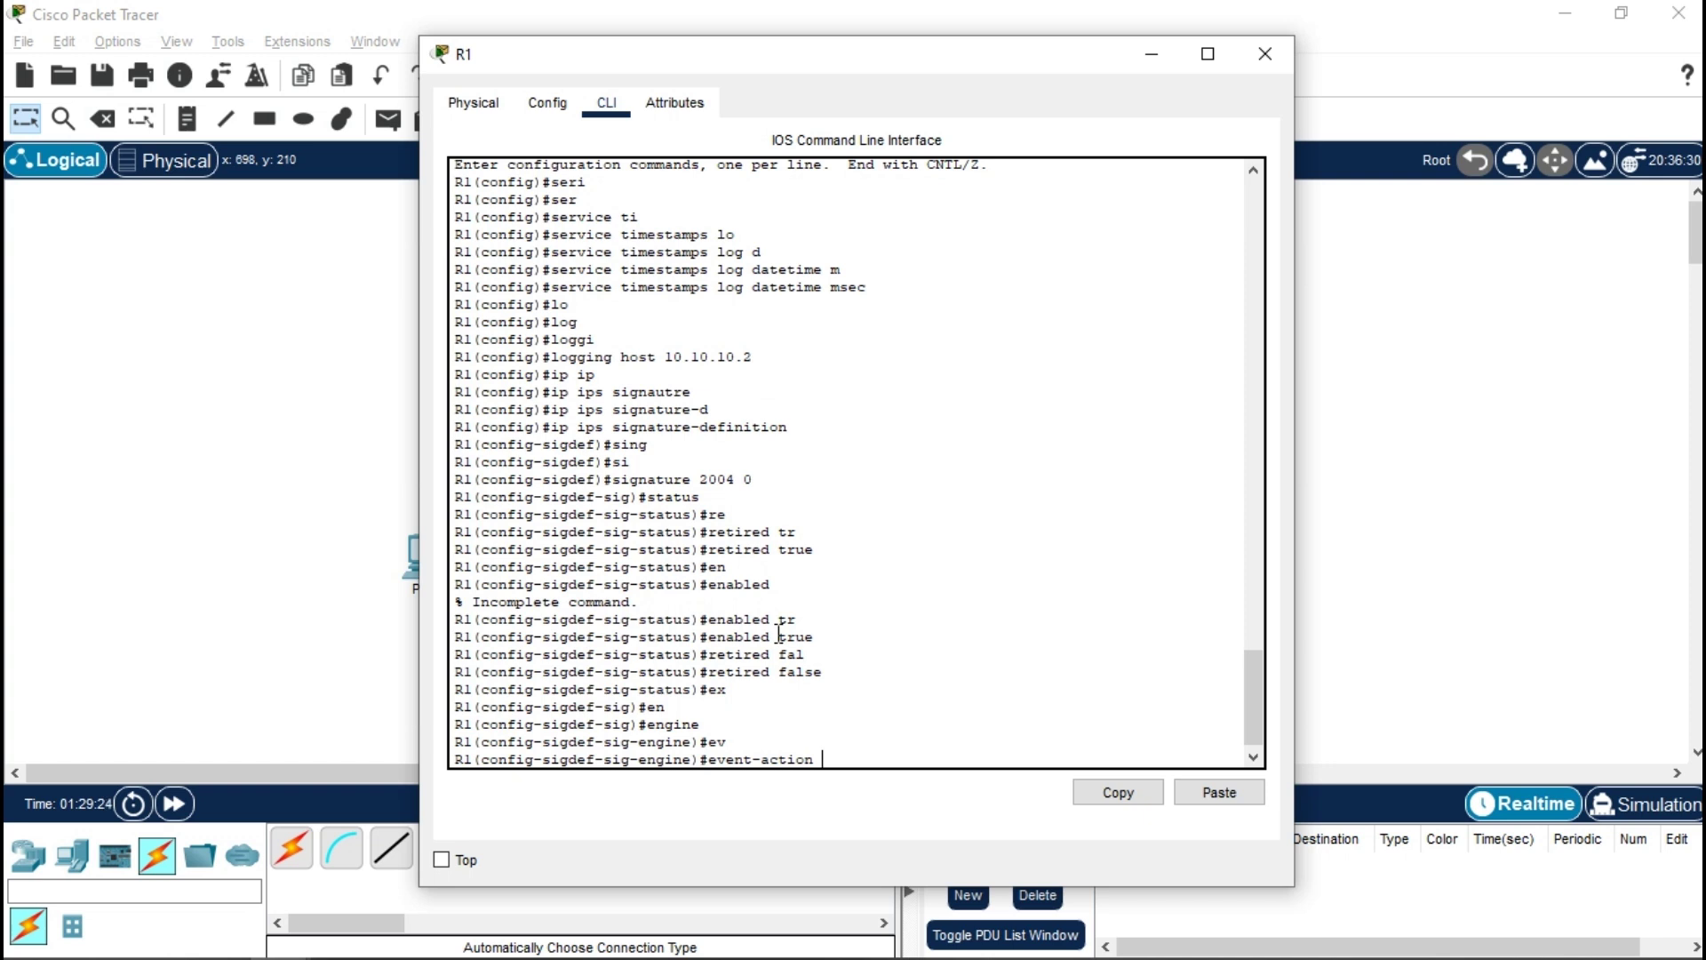
pyautogui.write('pr')
pyautogui.press('Tab')
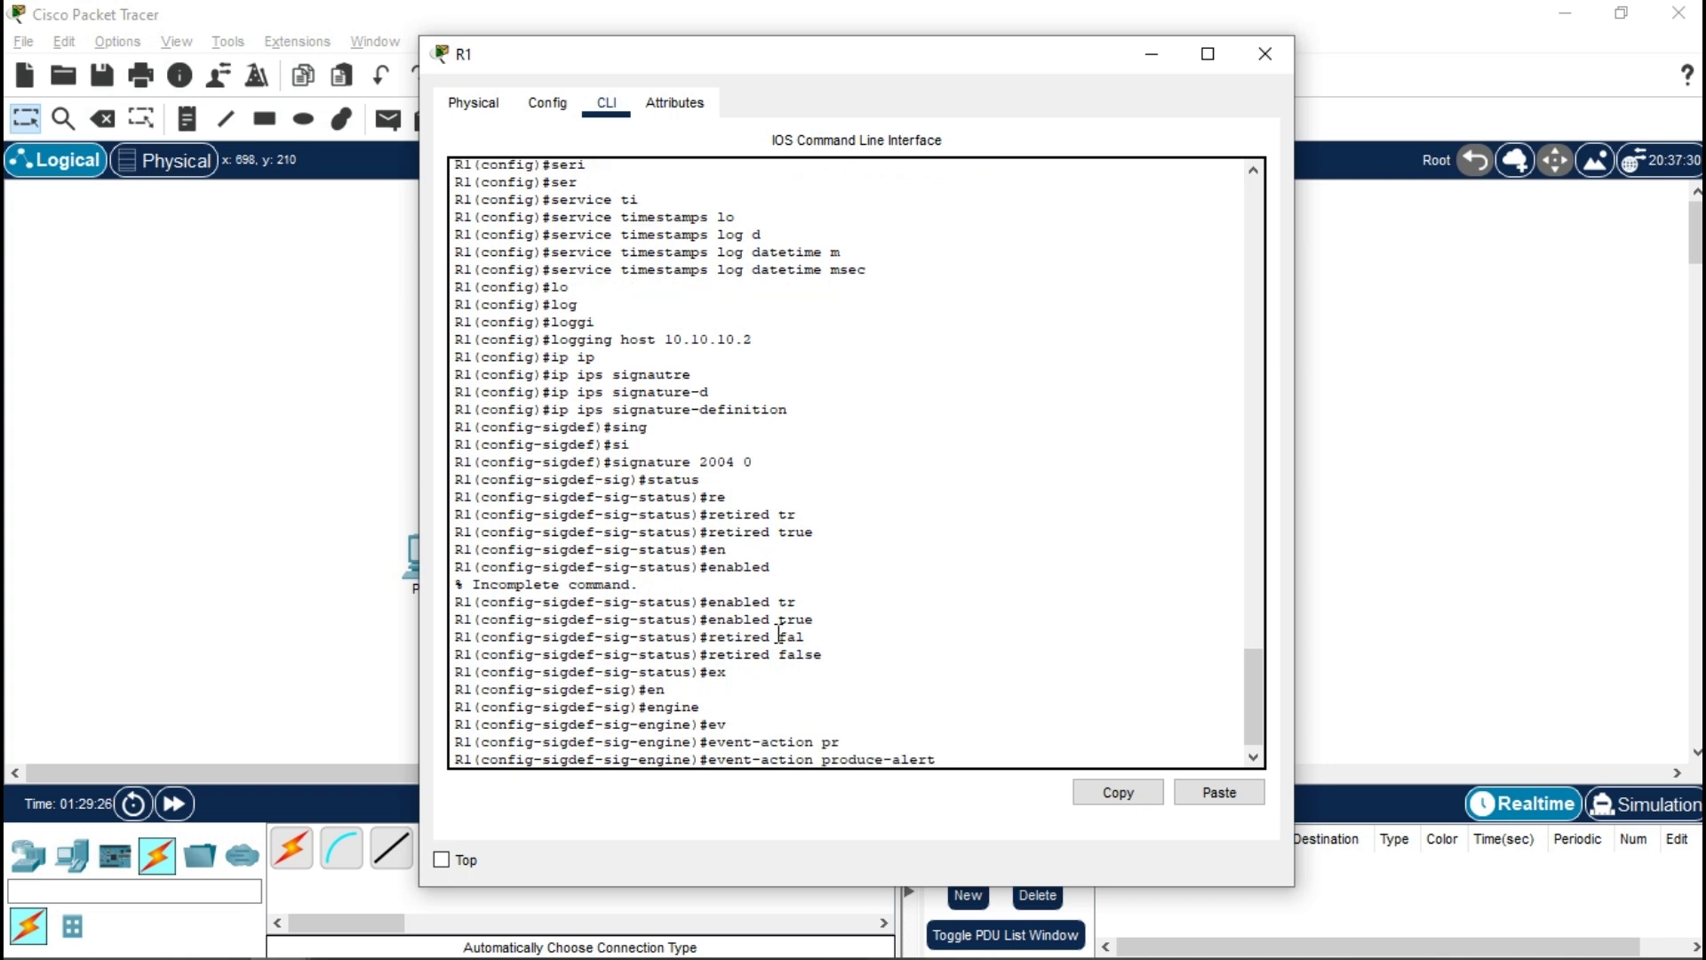
pyautogui.press('Return')
pyautogui.press('Up')
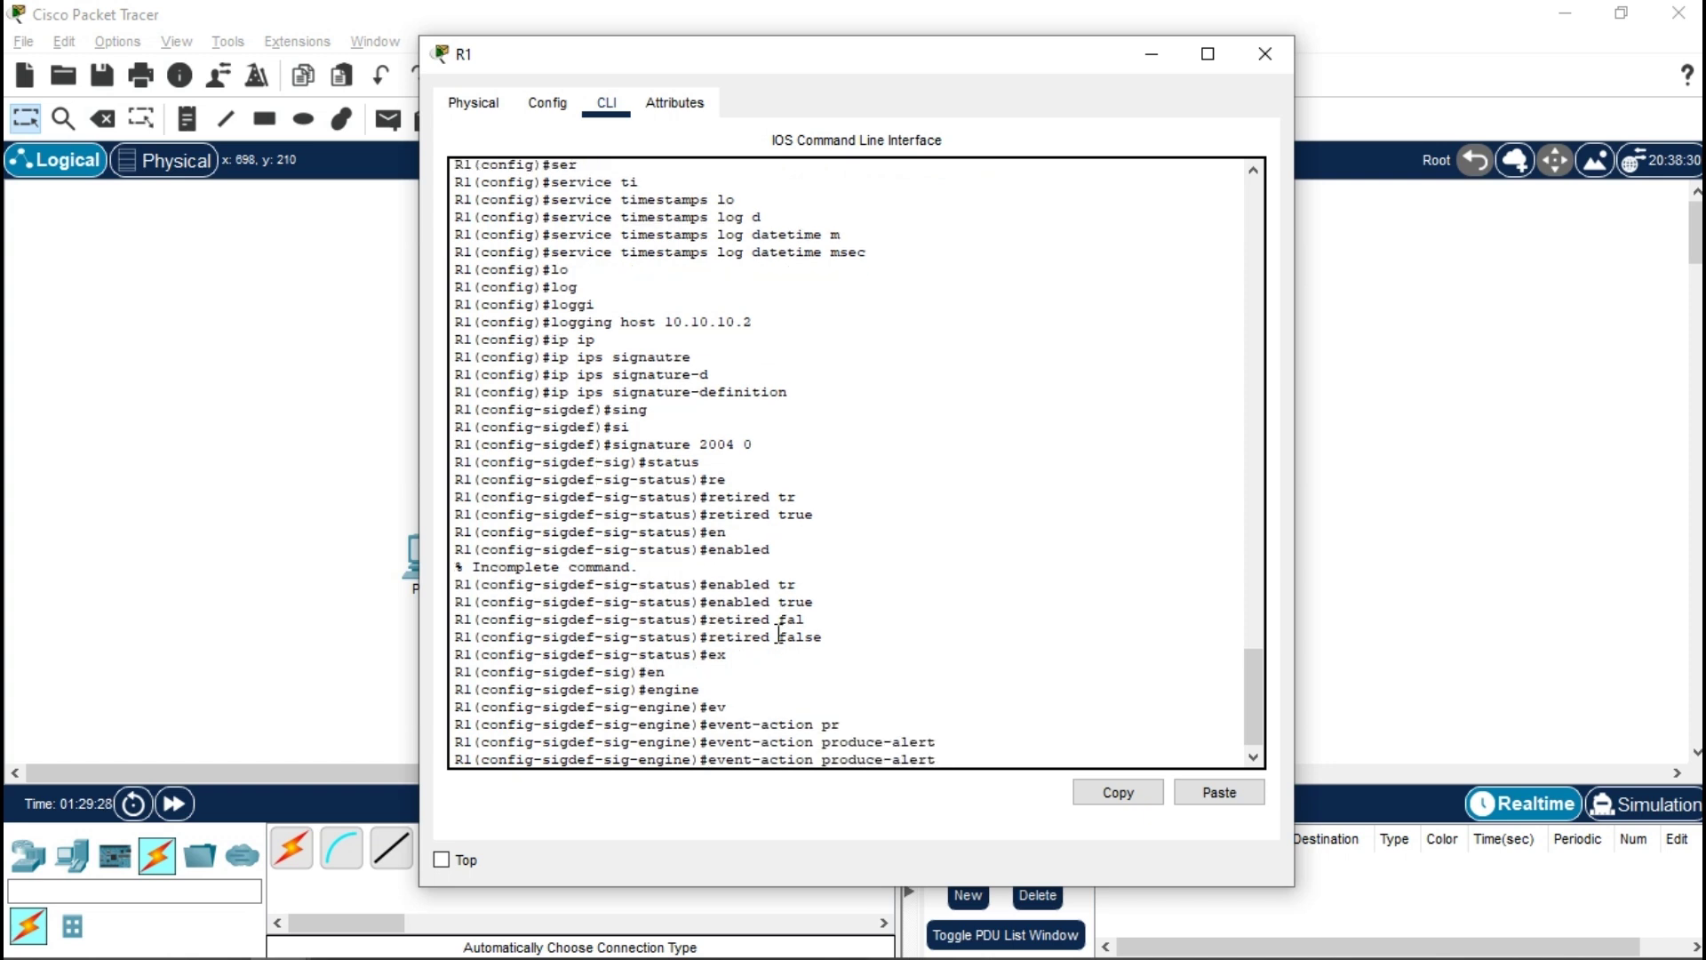
pyautogui.press('BackSpace')
pyautogui.press('BackSpace')
pyautogui.press('BackSpace')
pyautogui.press('BackSpace')
pyautogui.press('BackSpace')
pyautogui.press('BackSpace')
pyautogui.press('BackSpace')
pyautogui.press('BackSpace')
pyautogui.press('BackSpace')
pyautogui.press('BackSpace')
pyautogui.press('BackSpace')
pyautogui.press('BackSpace')
pyautogui.press('BackSpace')
pyautogui.write('de')
pyautogui.press('Tab')
pyautogui.press('Return')
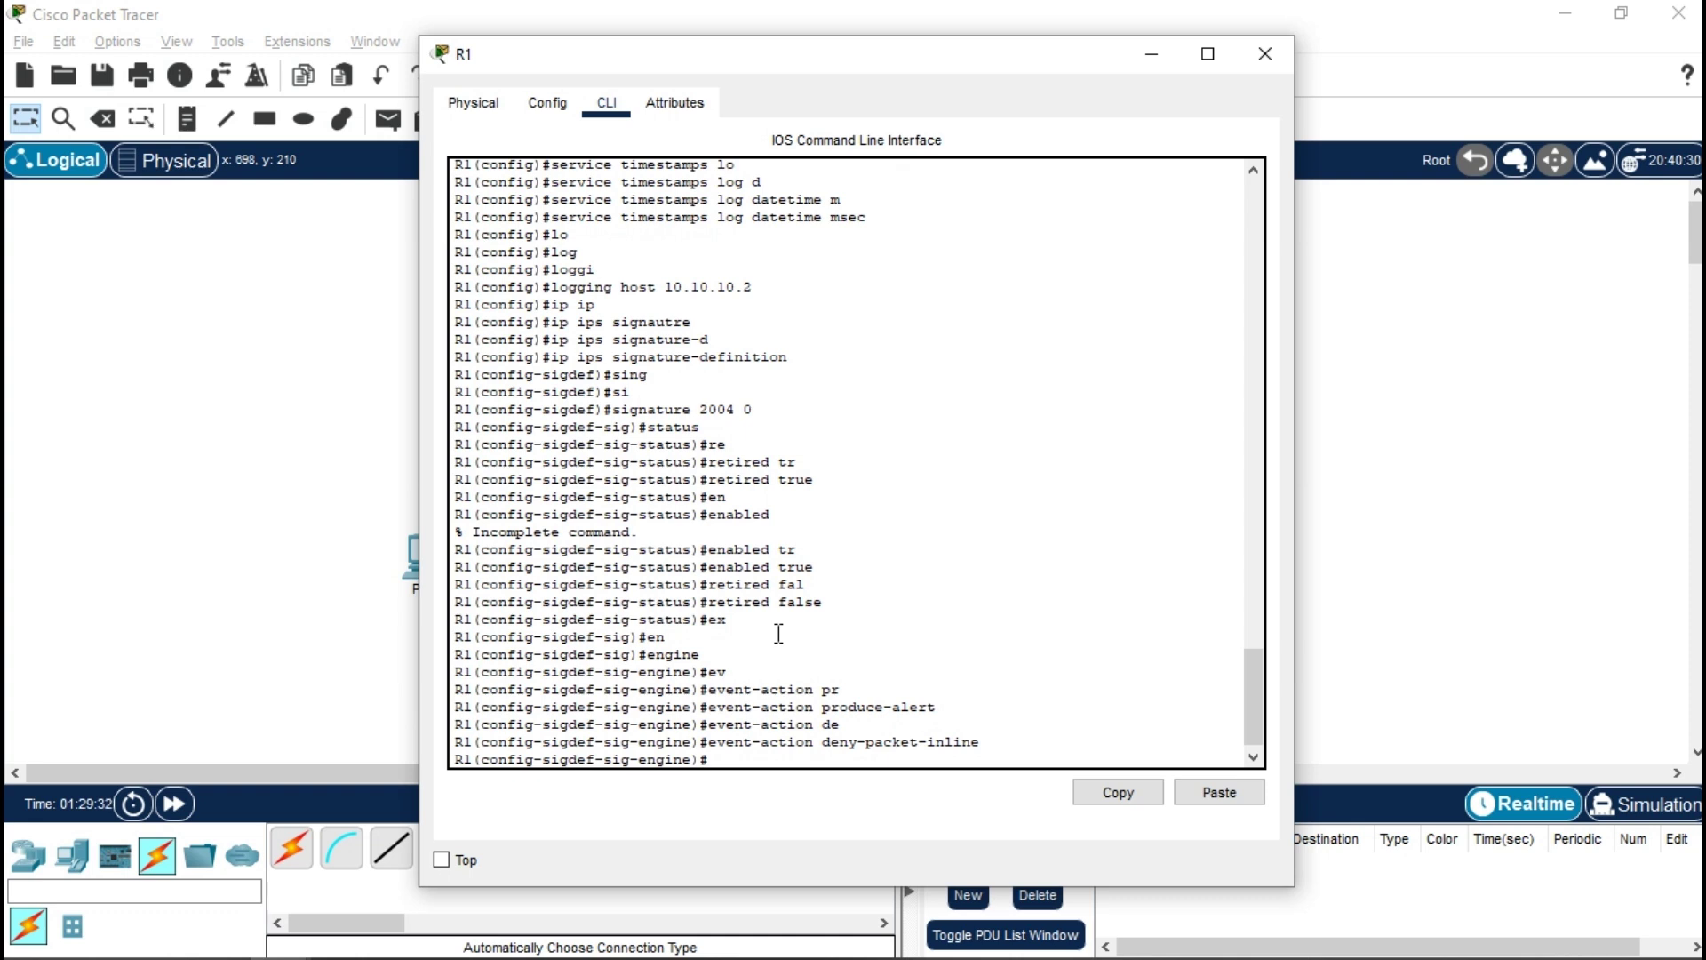
pyautogui.write('ex')
pyautogui.press('Return')
# - Exit signature definition, accept the changes, and close R1's window
pyautogui.write('ex')
pyautogui.press('Return')
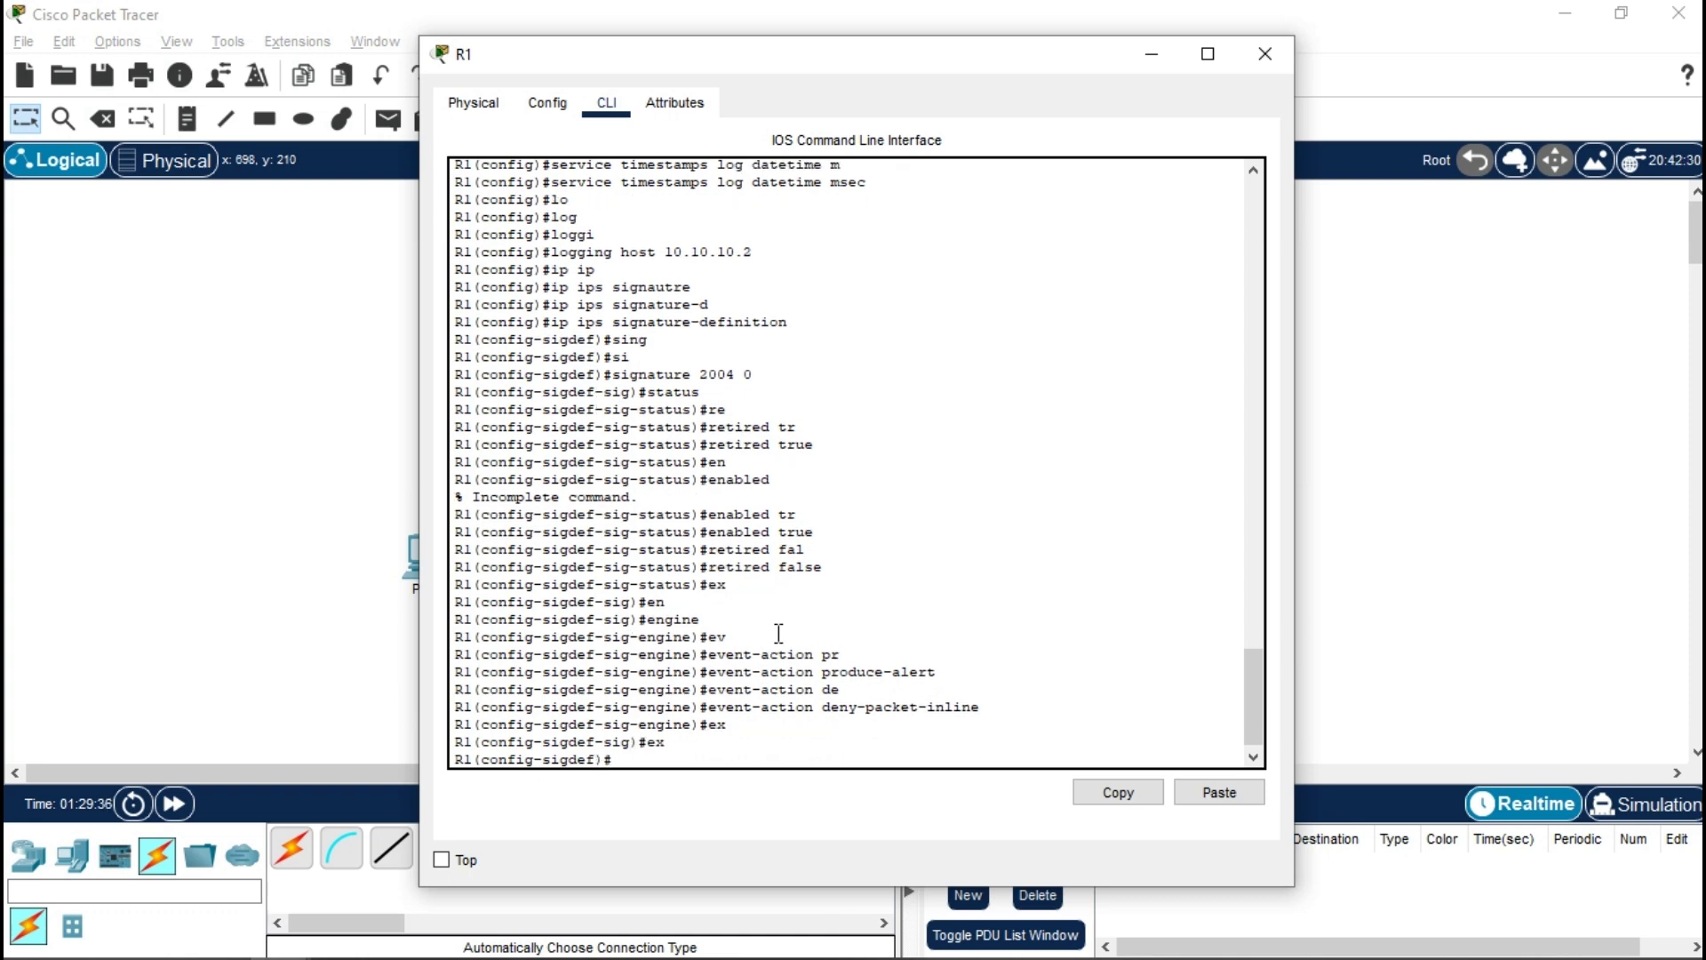
pyautogui.write('ex')
pyautogui.press('Return')
pyautogui.write('y')
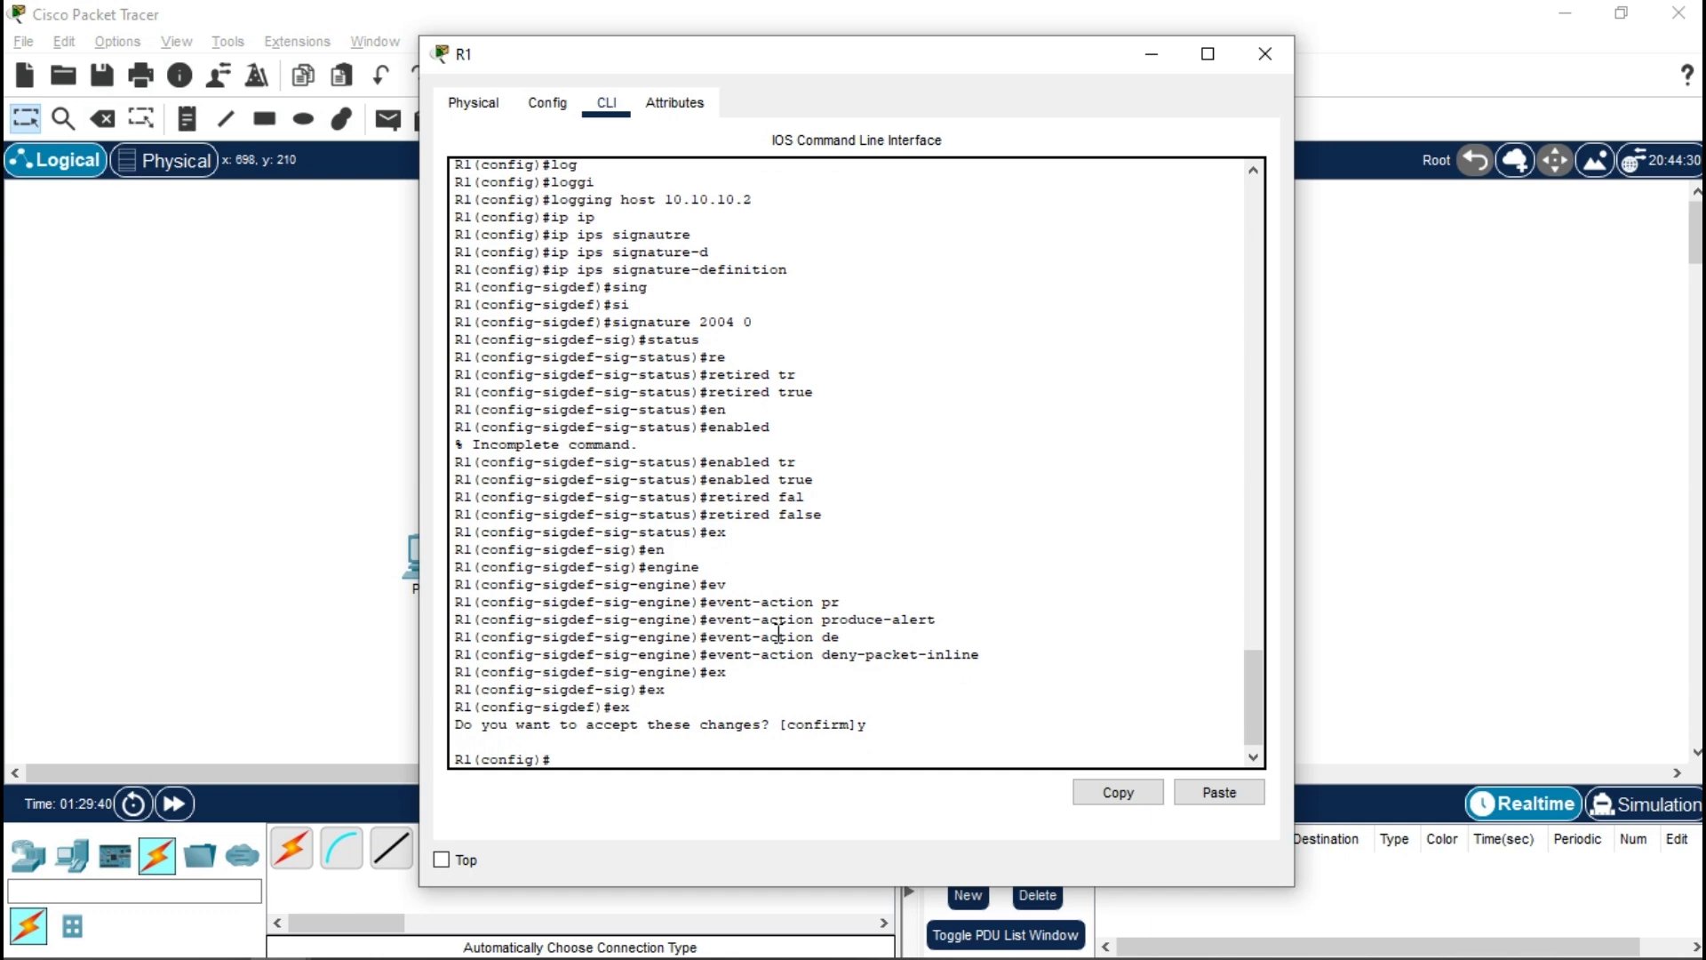
pyautogui.click(1283, 64)
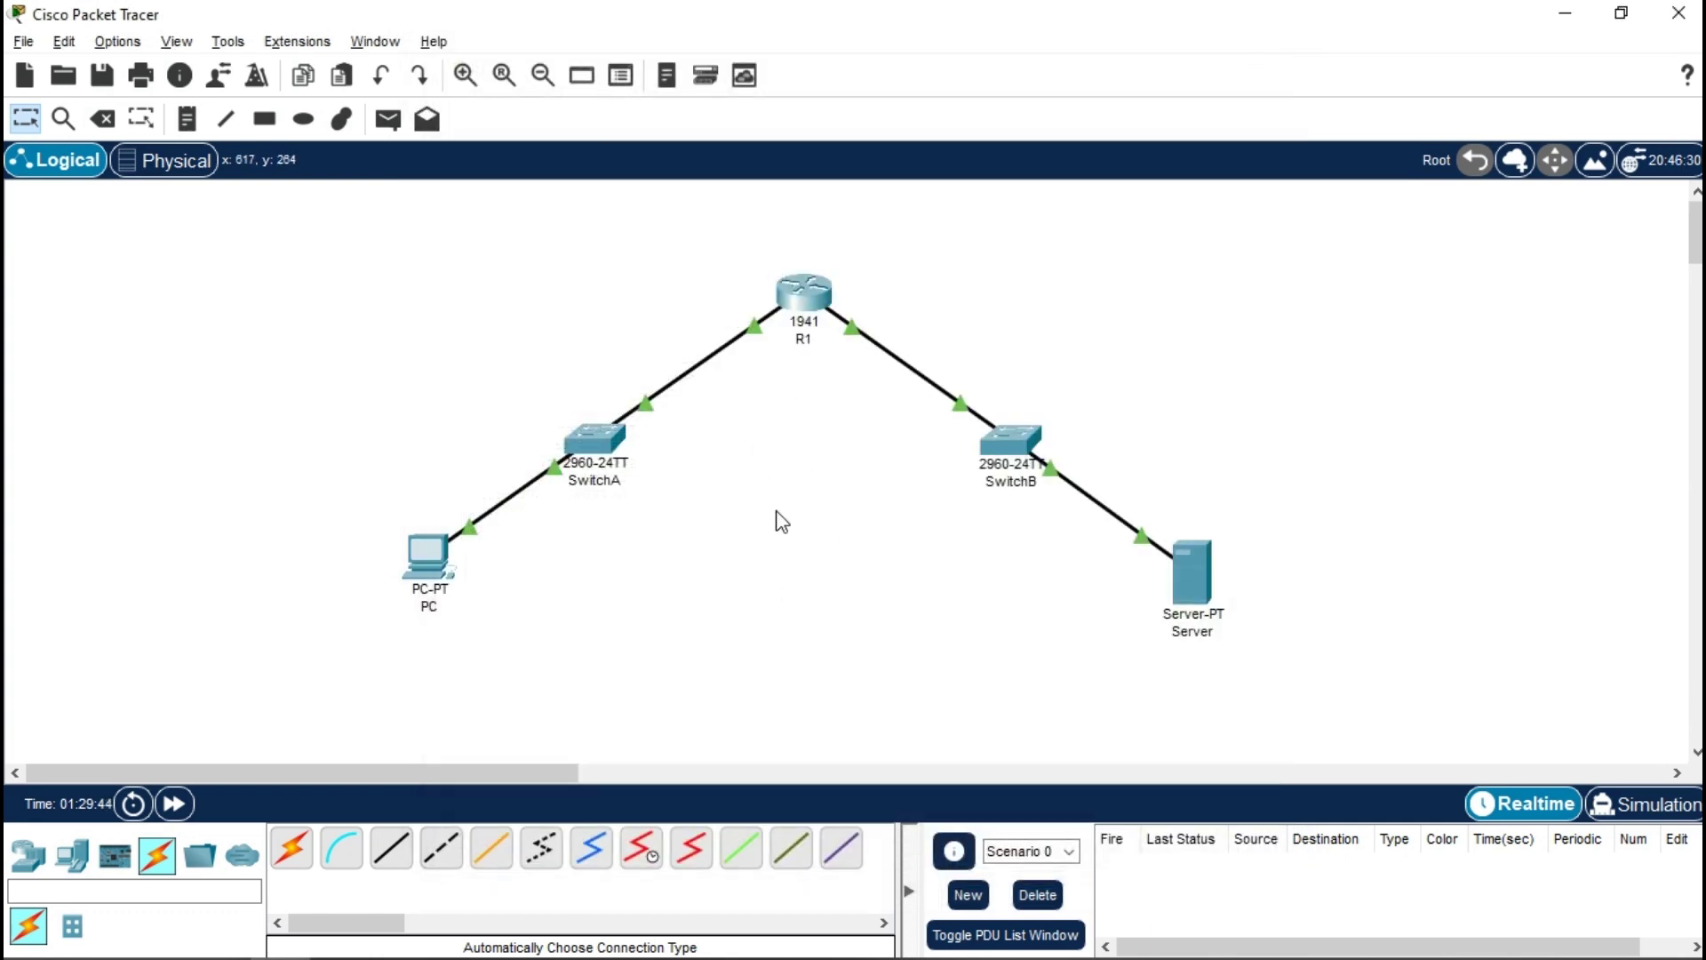
# - Select and deselect topology devices, ending with the PC selected
pyautogui.moveTo(336, 388); pyautogui.dragTo(724, 700)
pyautogui.click(824, 356)
pyautogui.moveTo(1157, 477); pyautogui.dragTo(1265, 679)
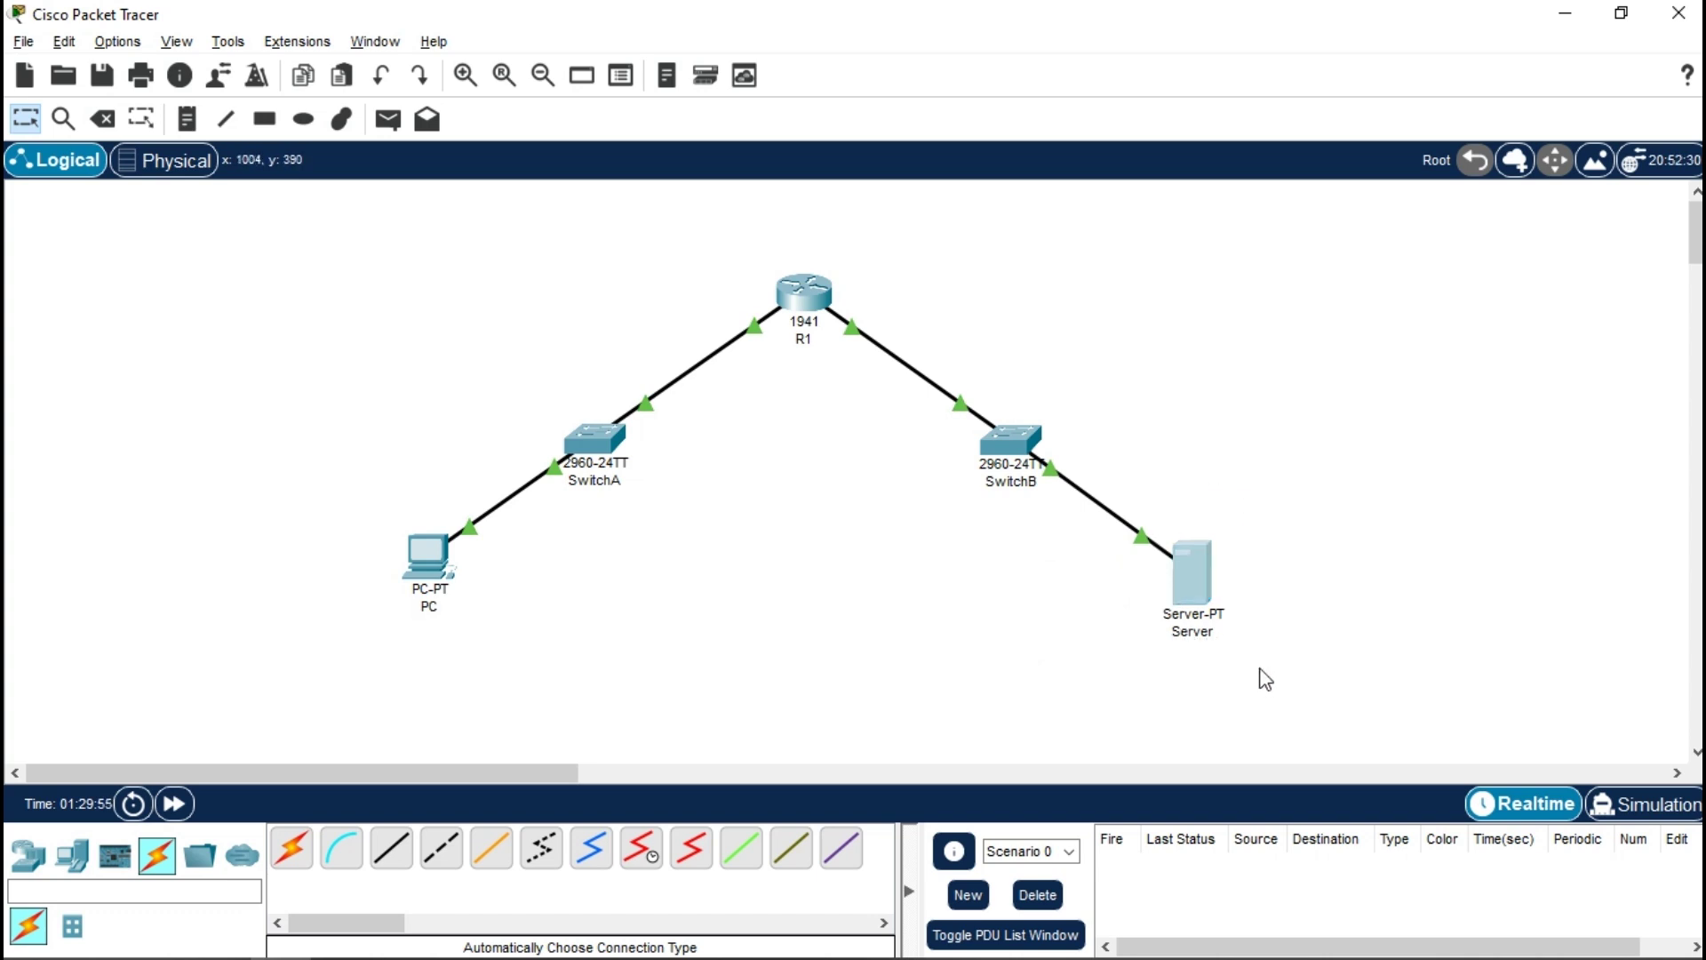
pyautogui.moveTo(1346, 749); pyautogui.dragTo(1143, 469)
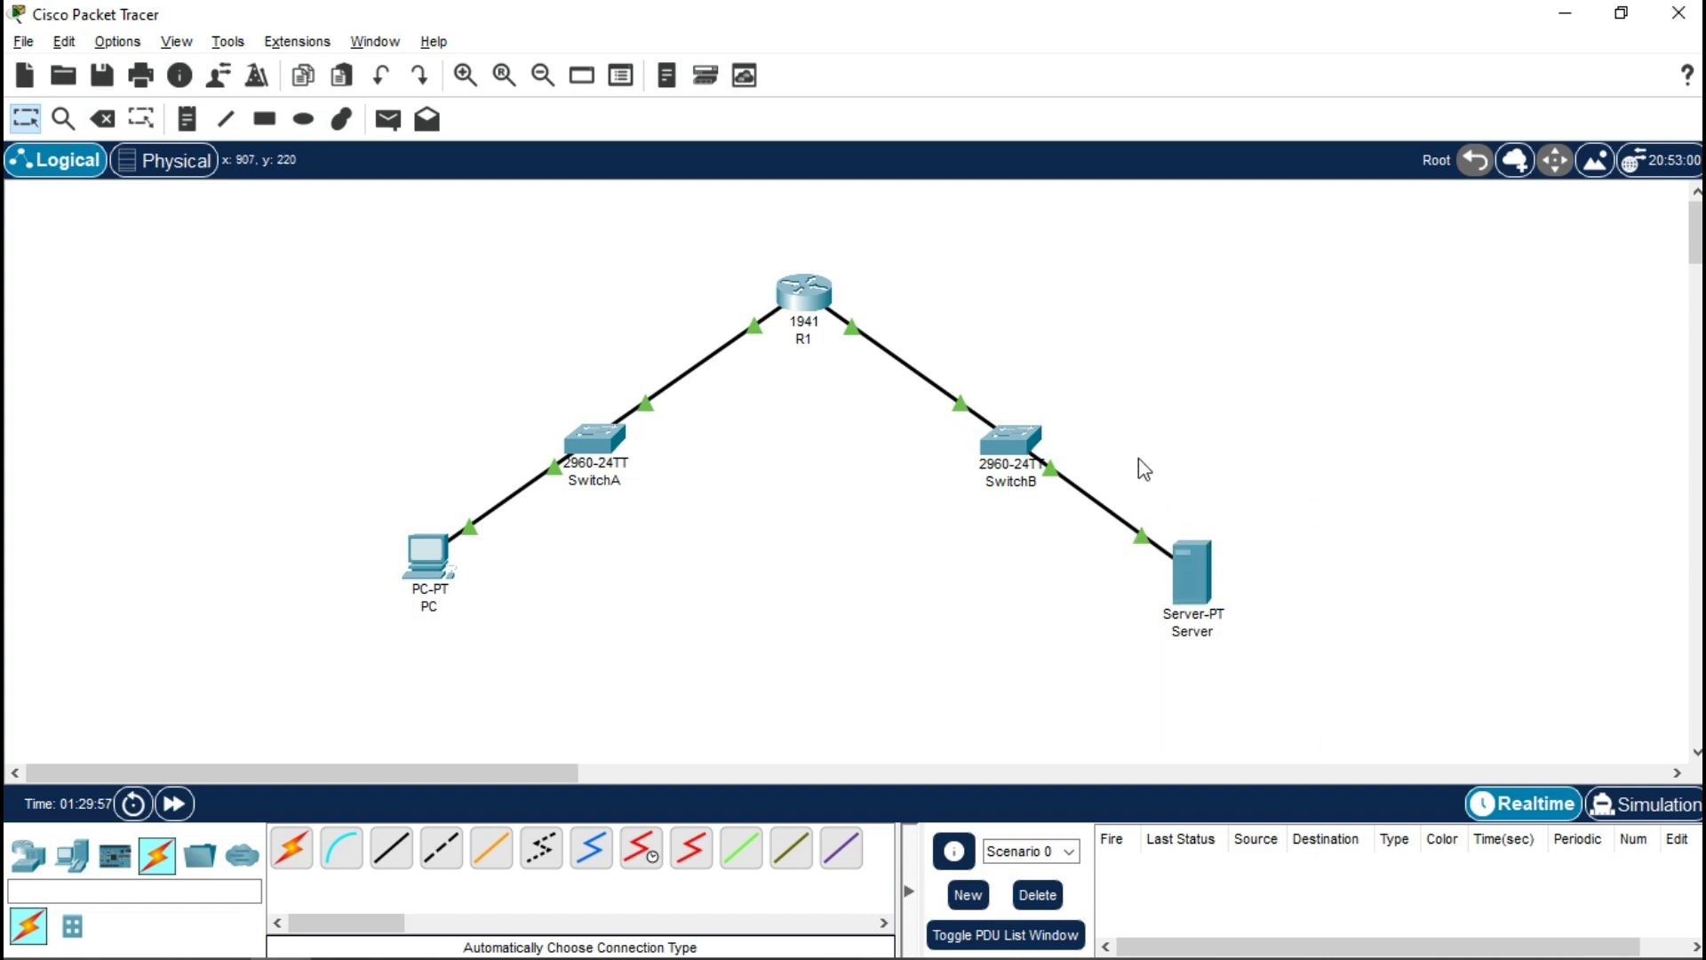
pyautogui.click(424, 552)
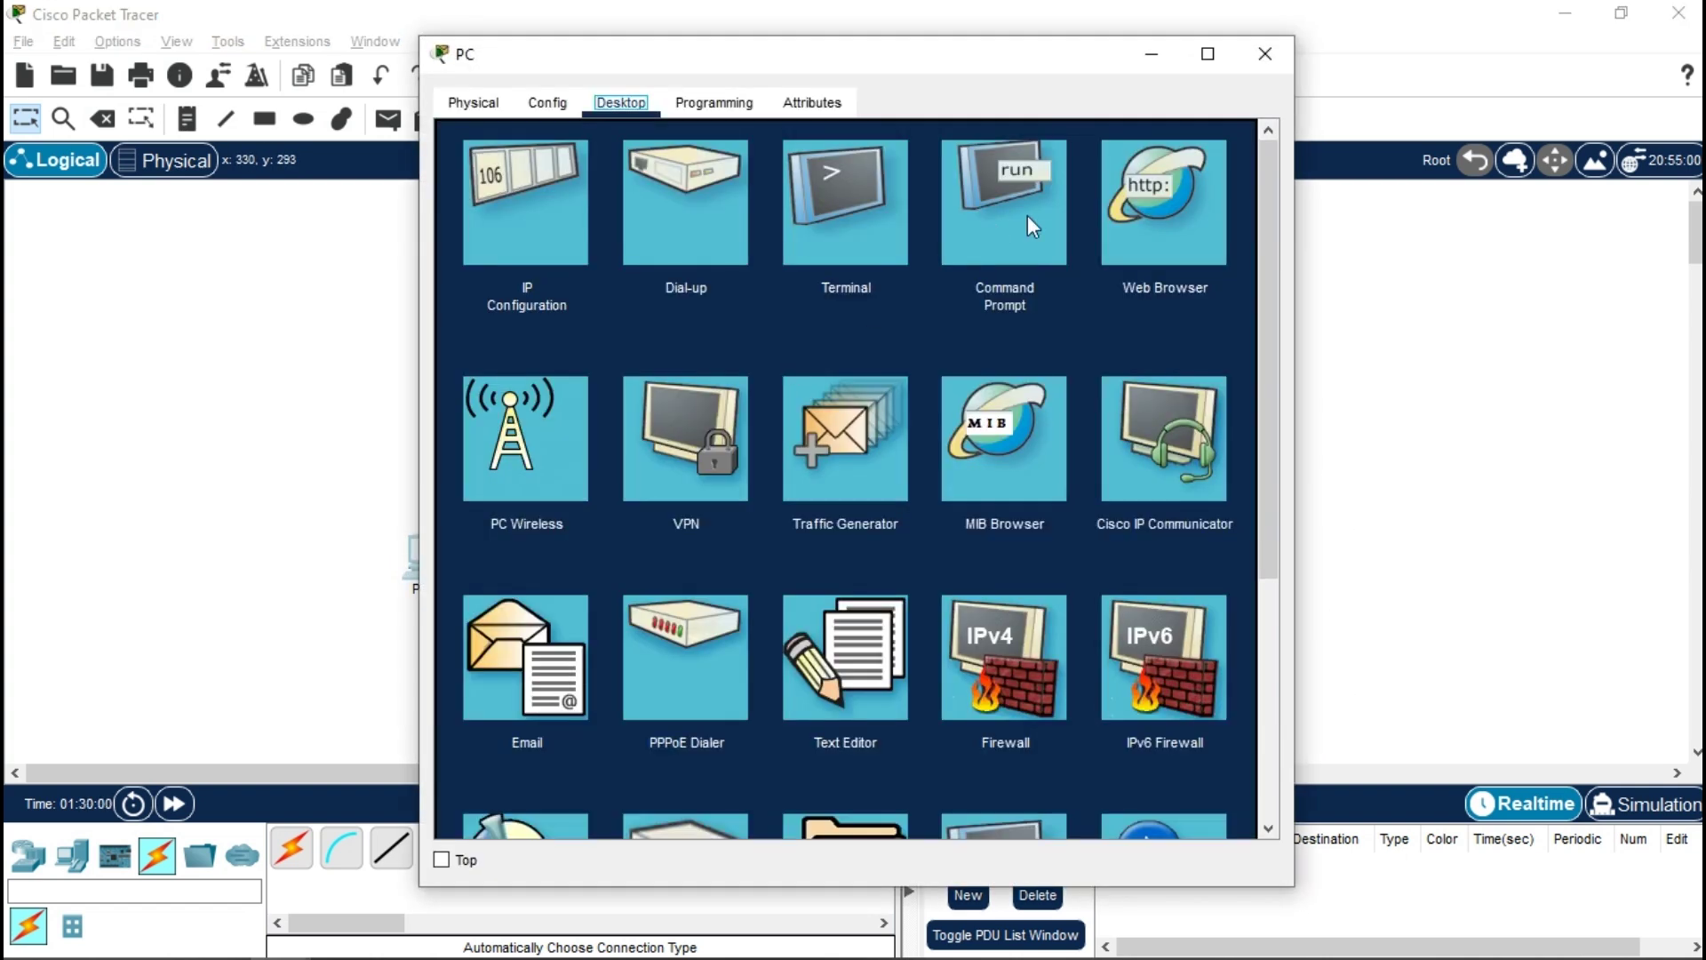
# - Ping the syslog server 10.10.10.2 from the PC's command prompt
pyautogui.click(1025, 217)
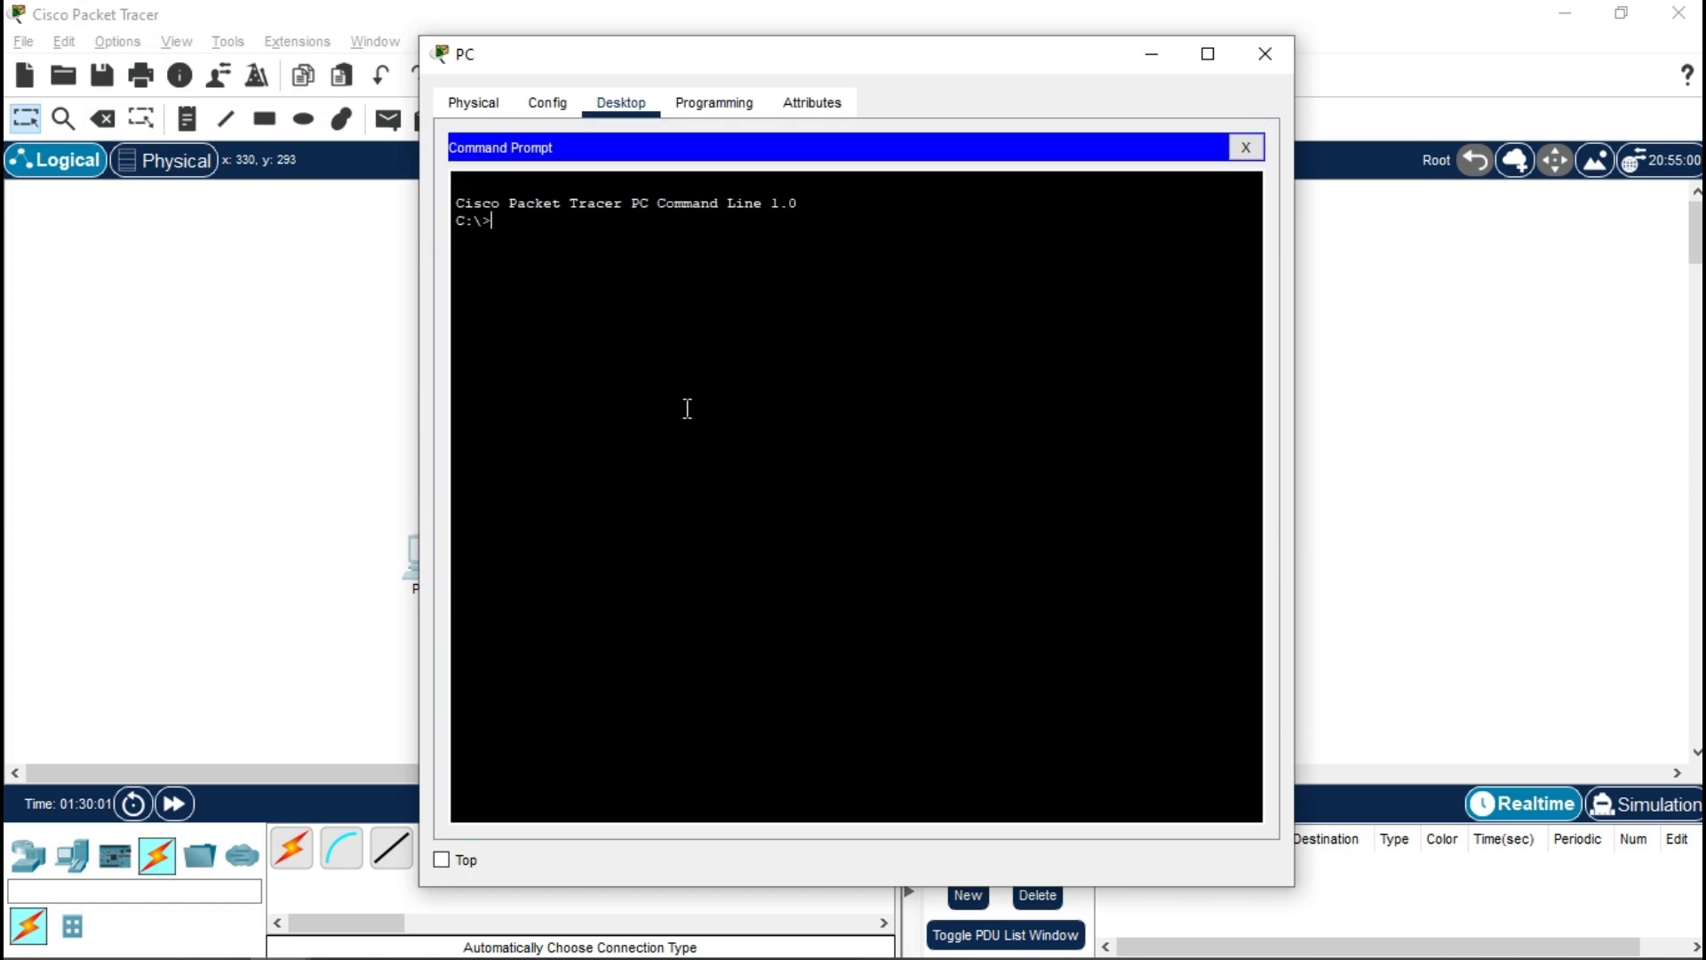
pyautogui.write('ping 10.10.10.2')
pyautogui.press('Return')
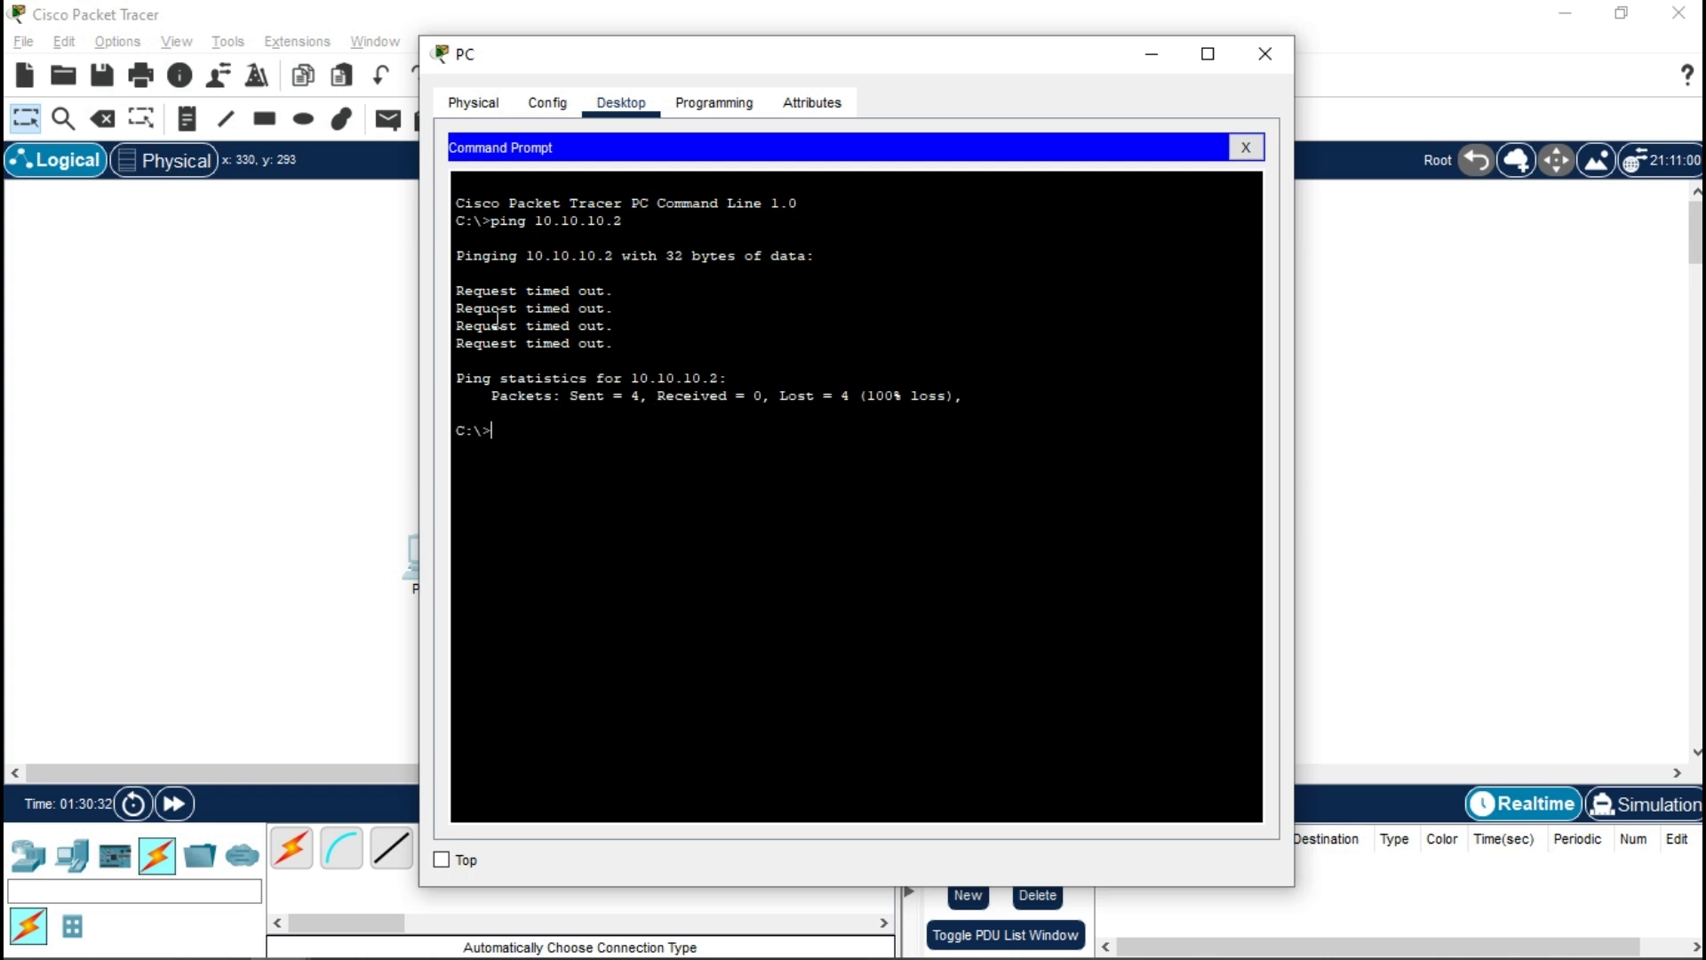
pyautogui.click(1266, 52)
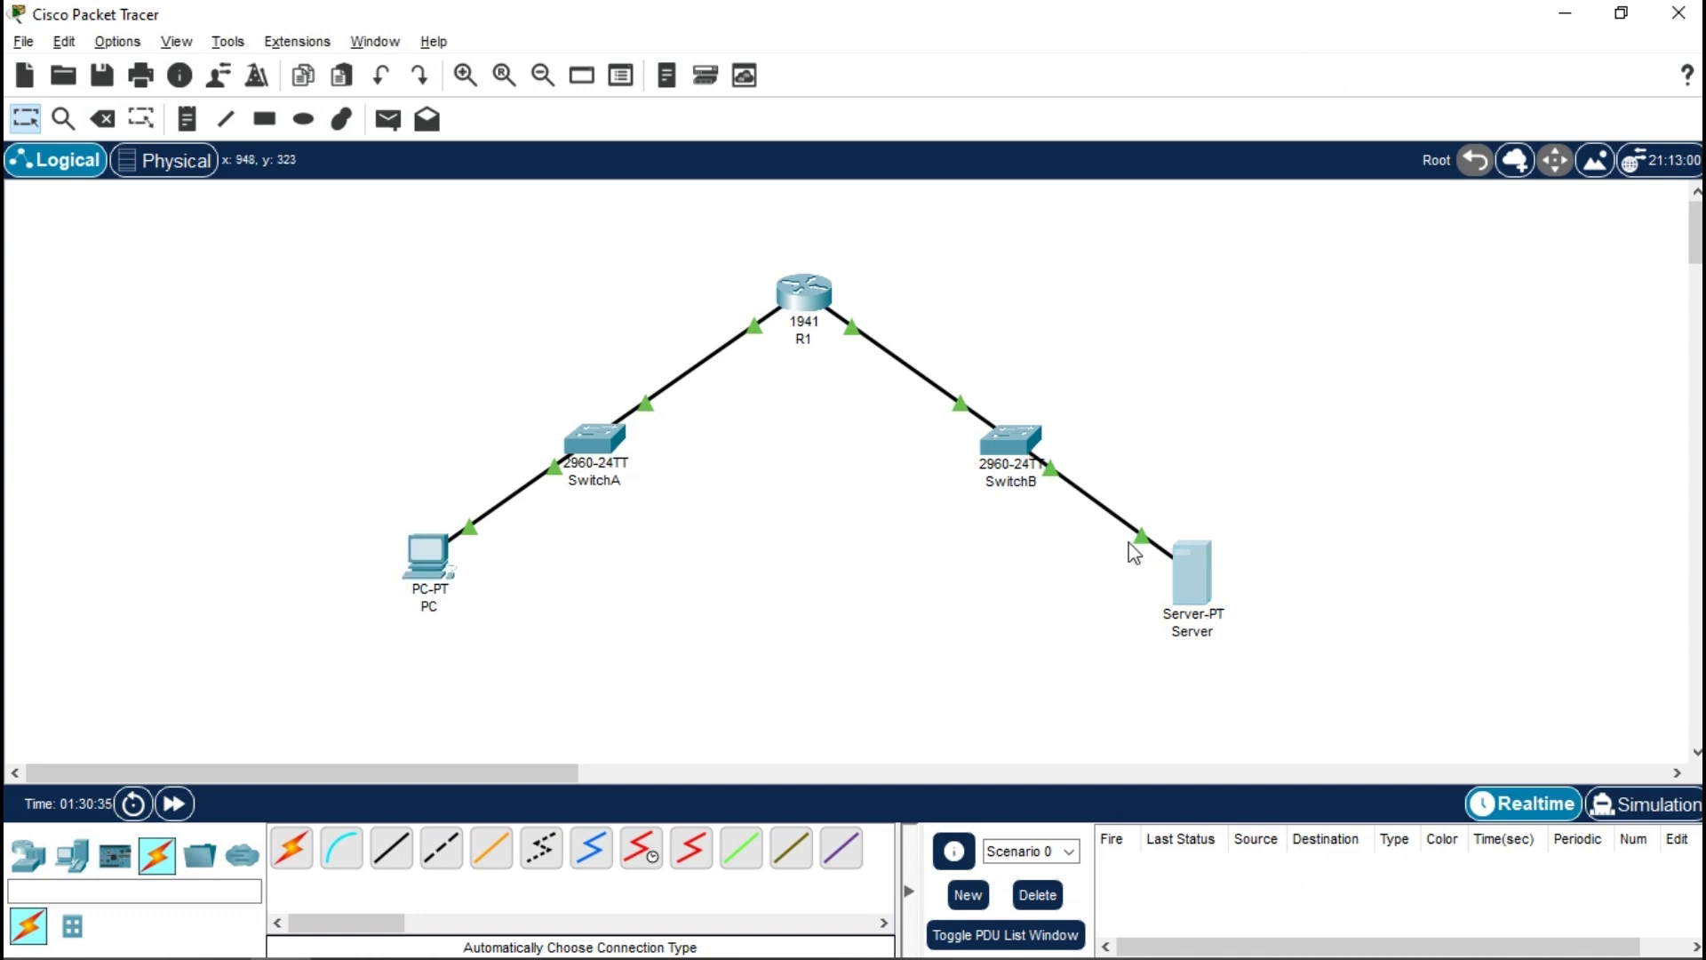
pyautogui.click(1191, 573)
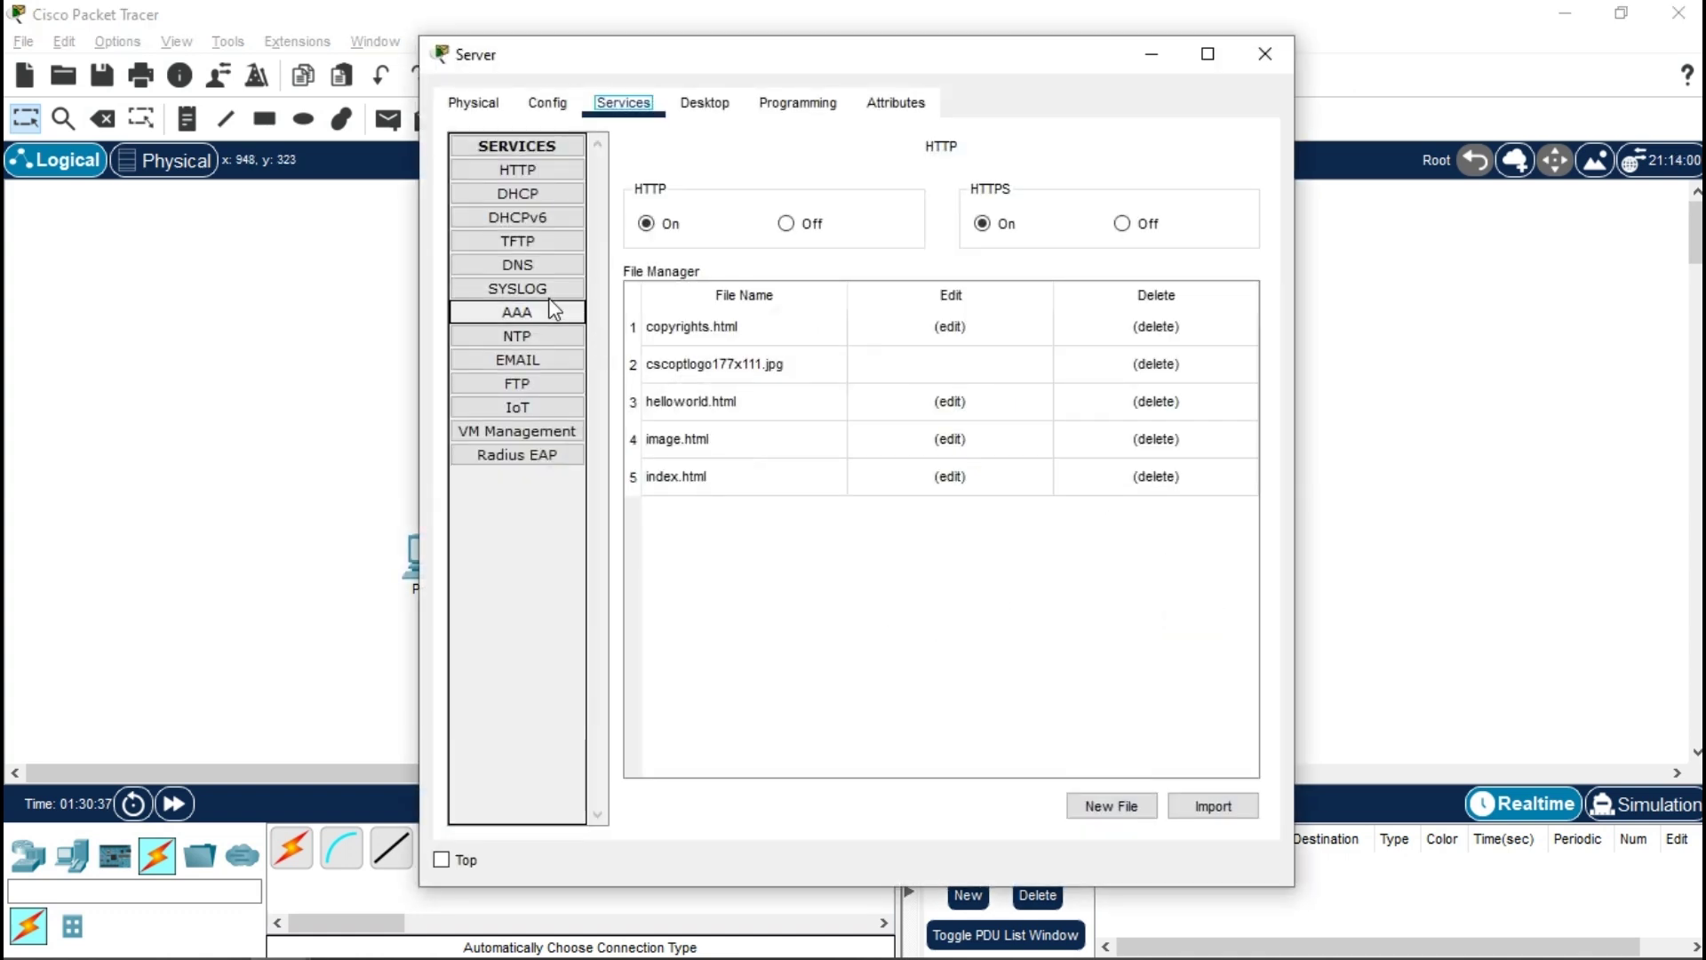
pyautogui.click(552, 290)
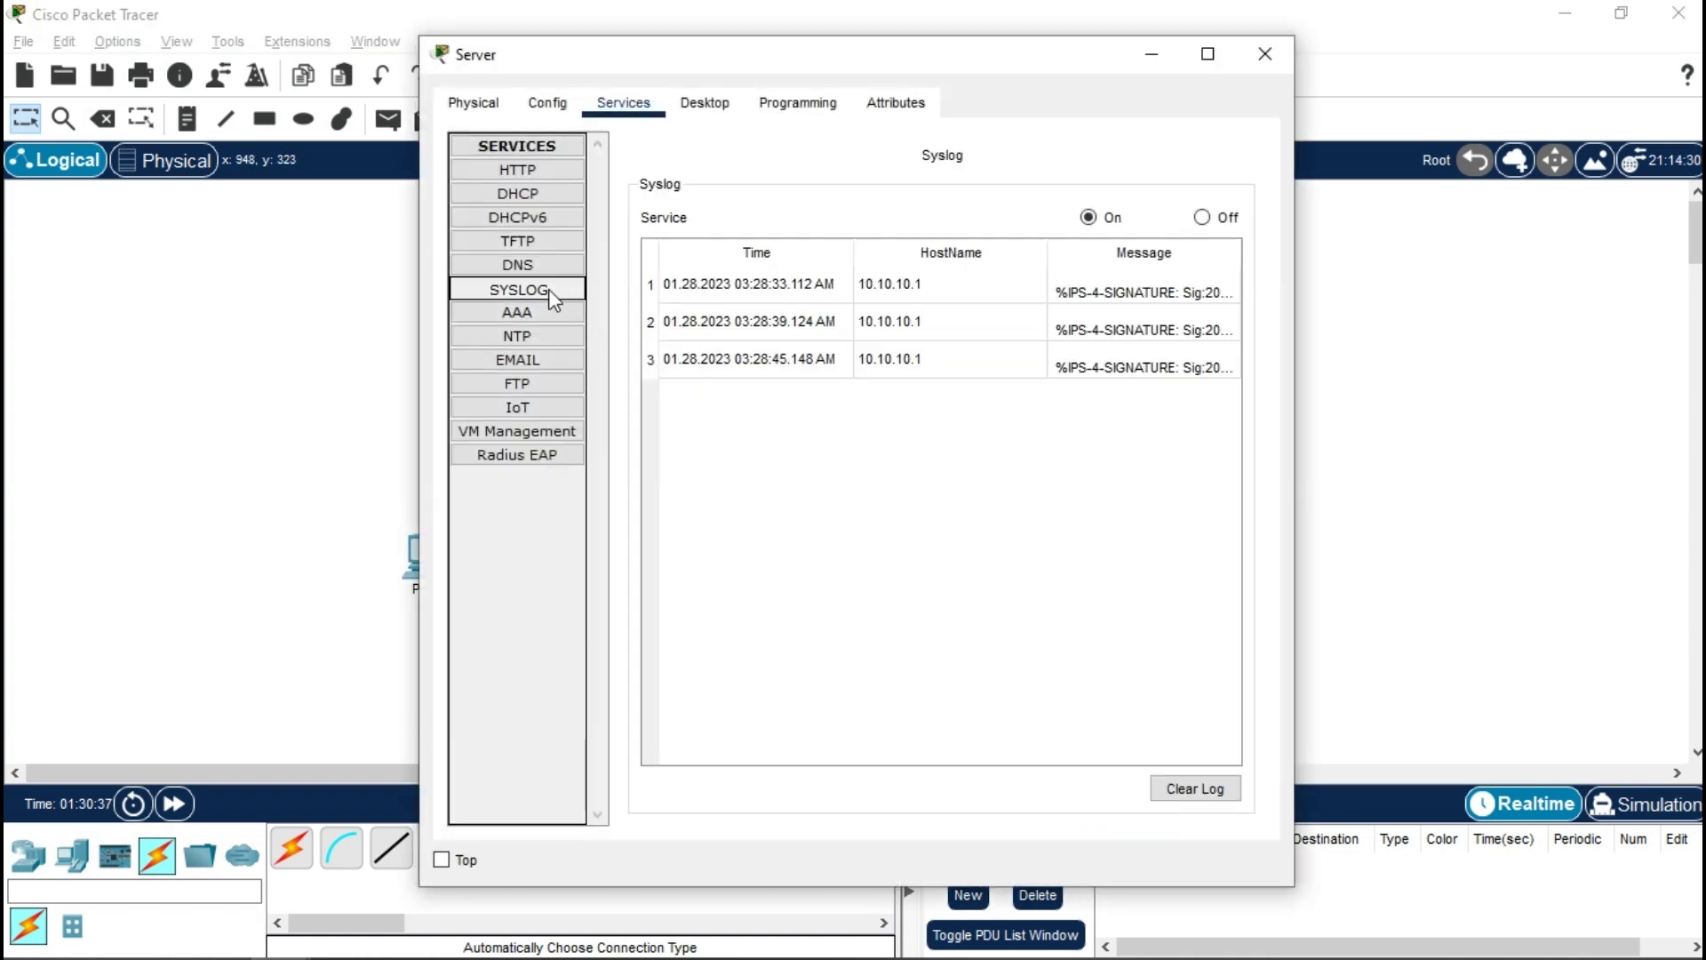
pyautogui.click(1071, 331)
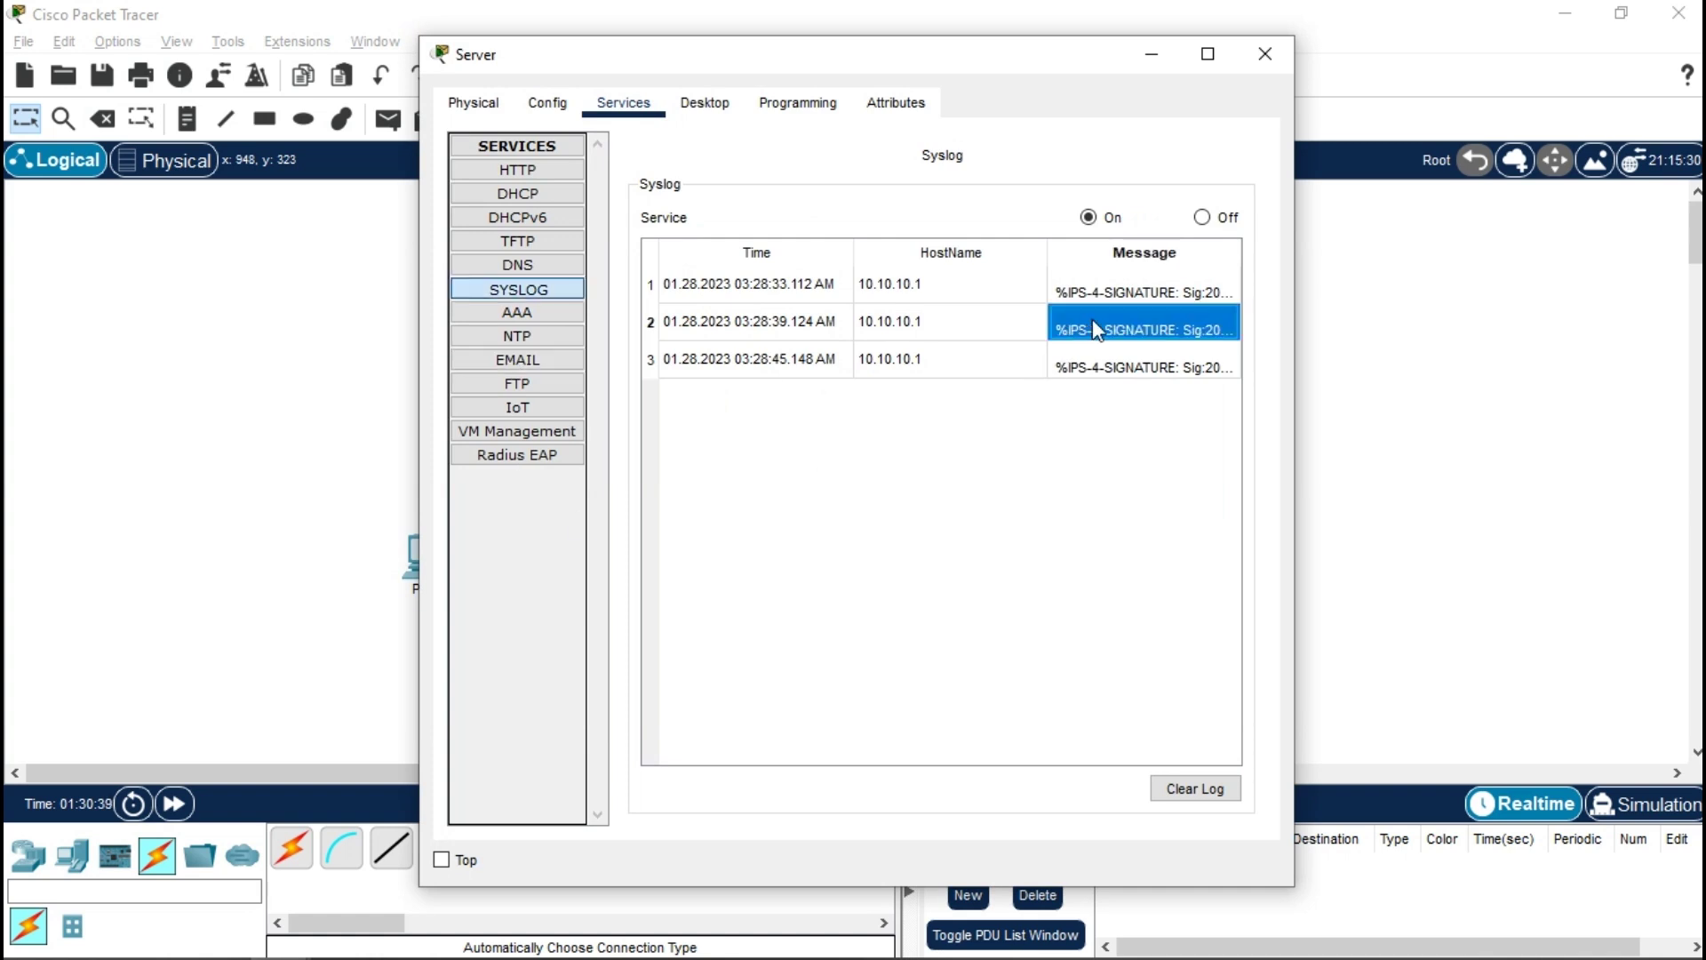
pyautogui.click(1263, 54)
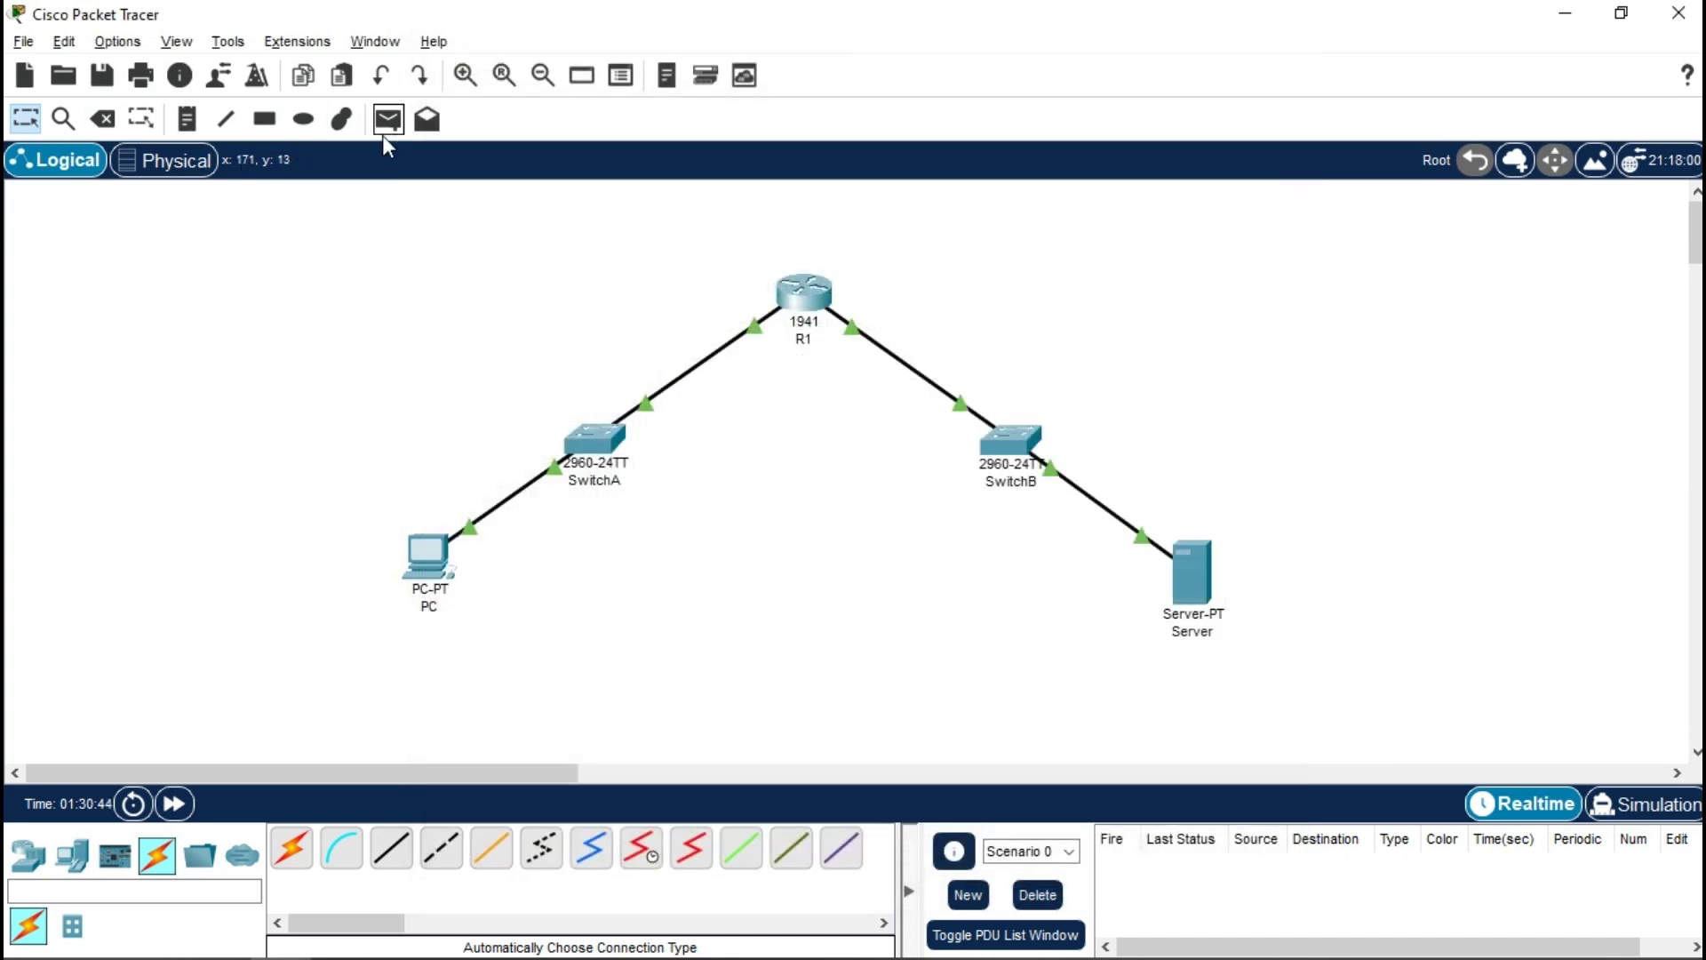
# - Add a new PC to the canvas and connect it to SwitchA with an automatic cable
pyautogui.click(72, 855)
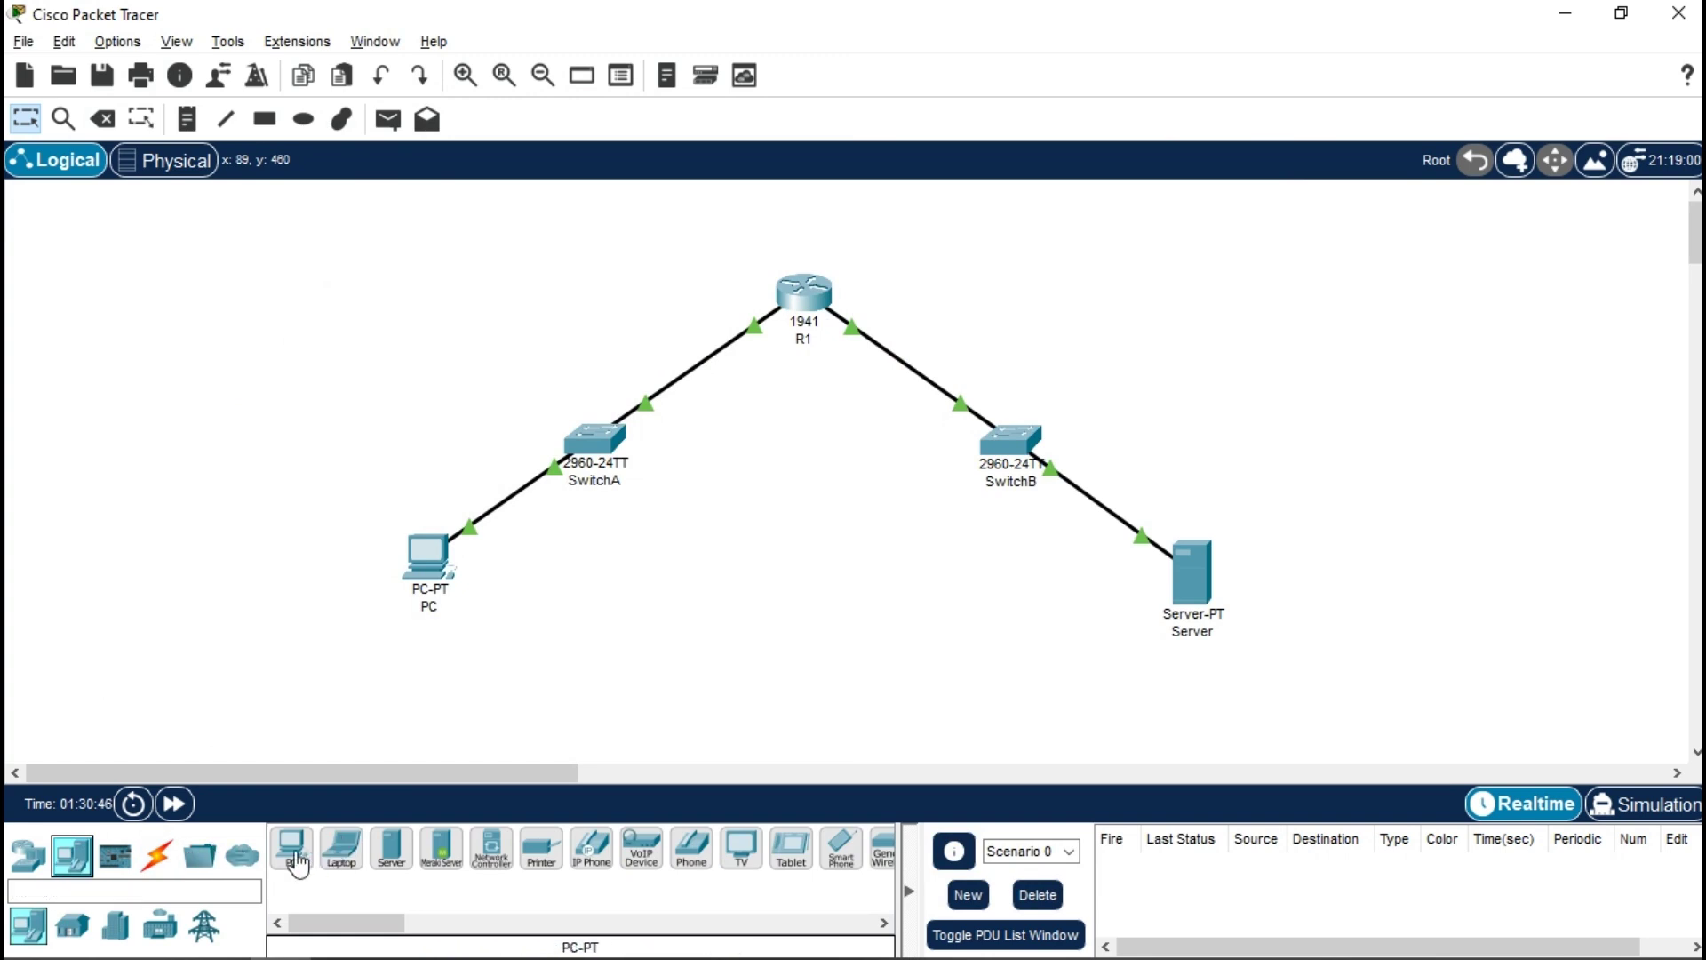
pyautogui.moveTo(297, 862); pyautogui.dragTo(316, 402)
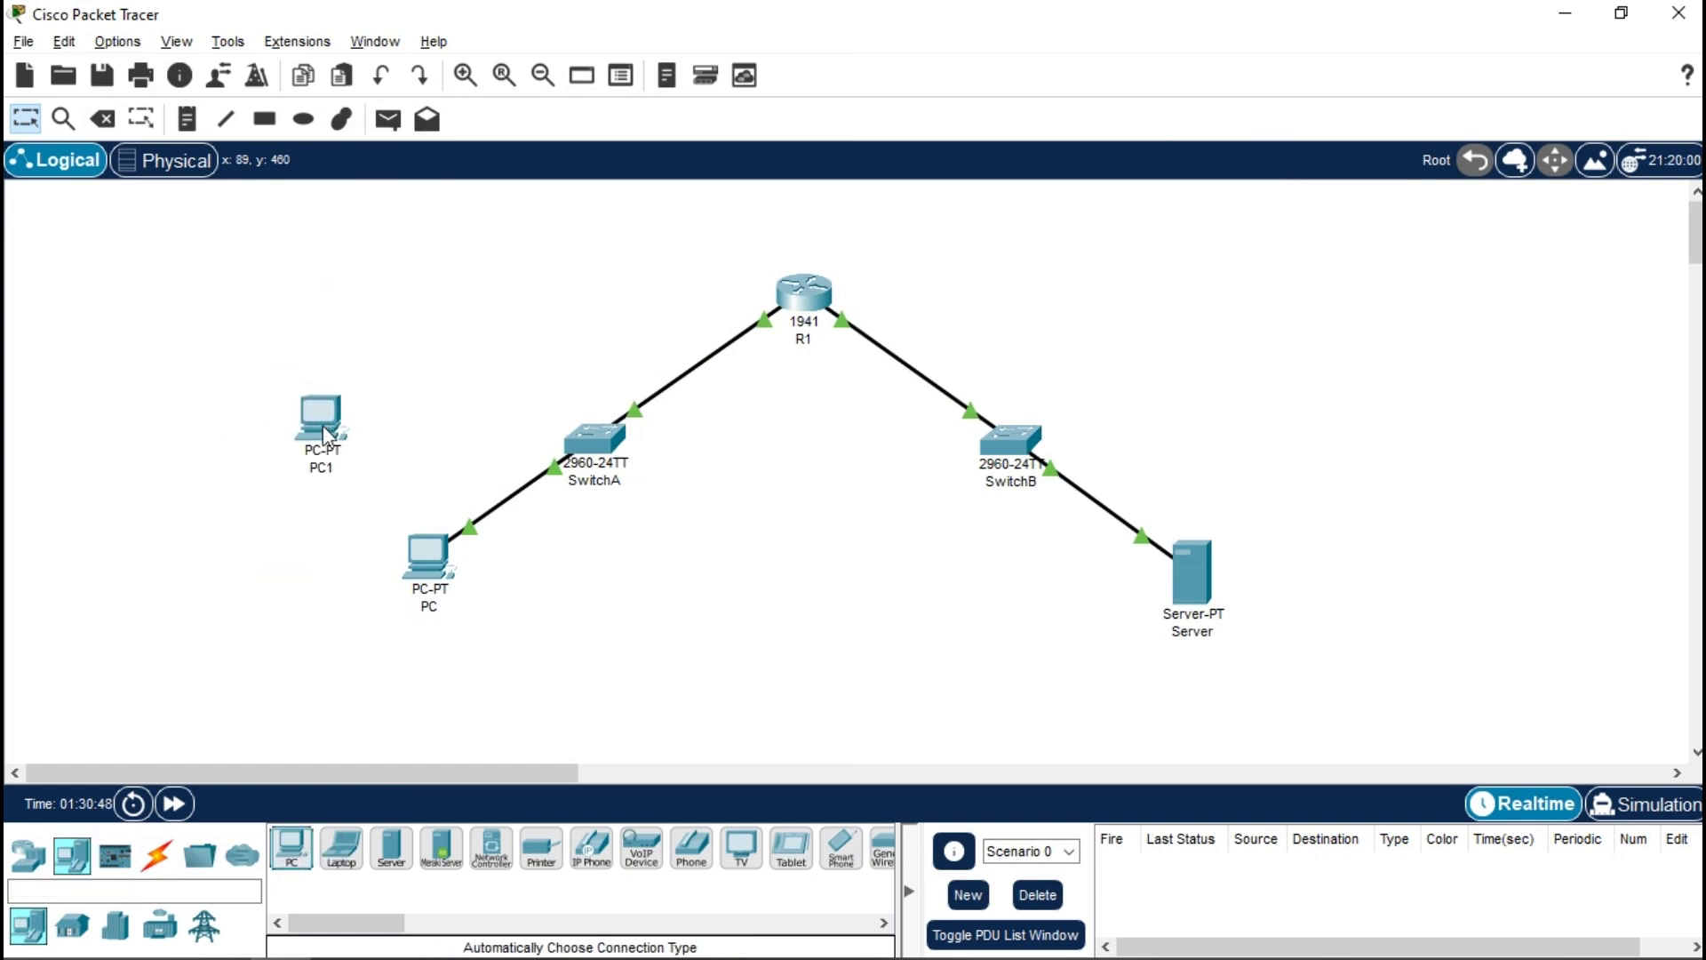
pyautogui.click(160, 857)
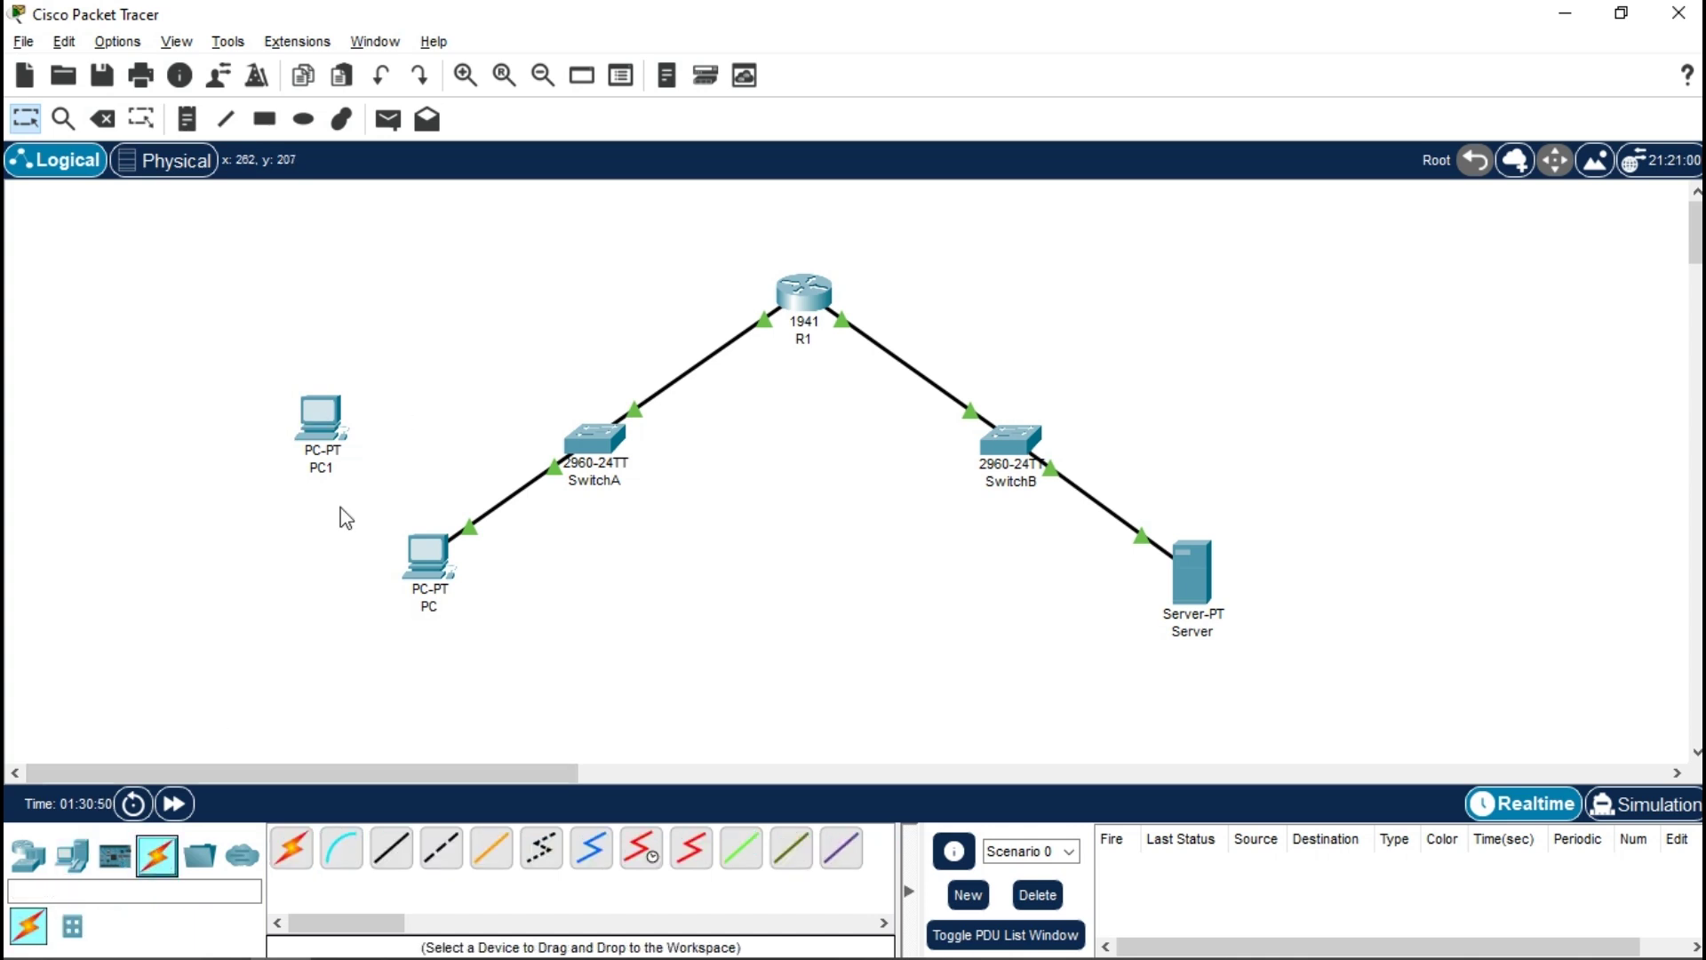
pyautogui.click(288, 853)
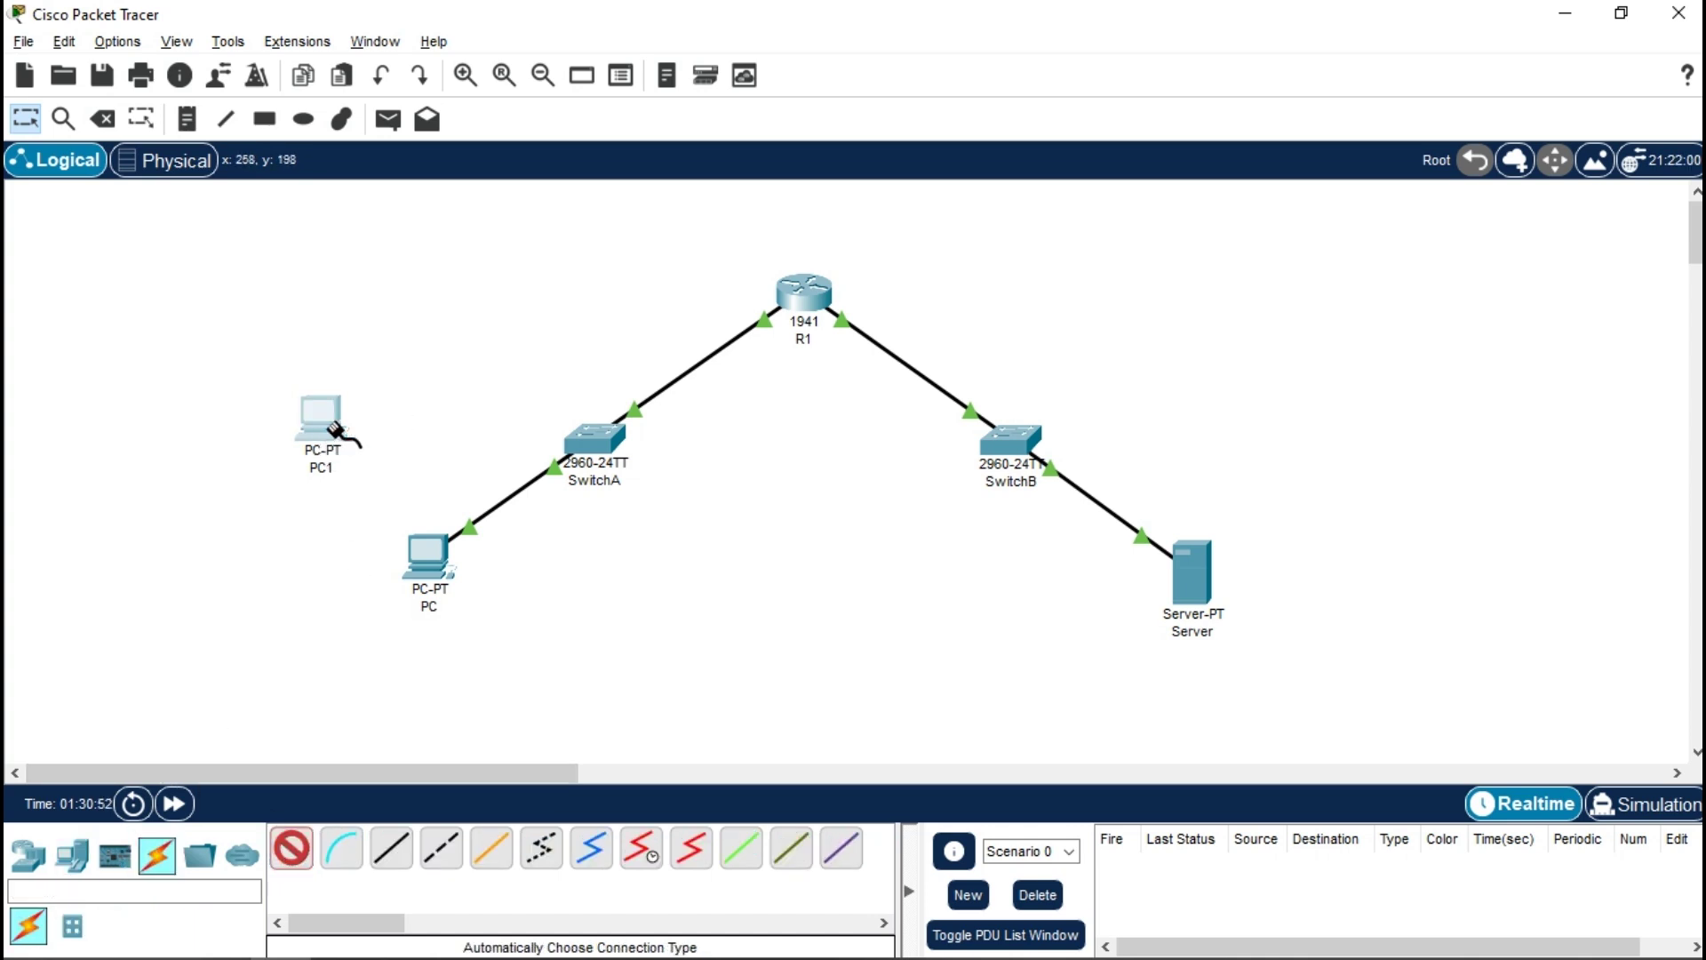
pyautogui.click(320, 416)
pyautogui.click(587, 442)
pyautogui.moveTo(308, 415); pyautogui.dragTo(311, 435)
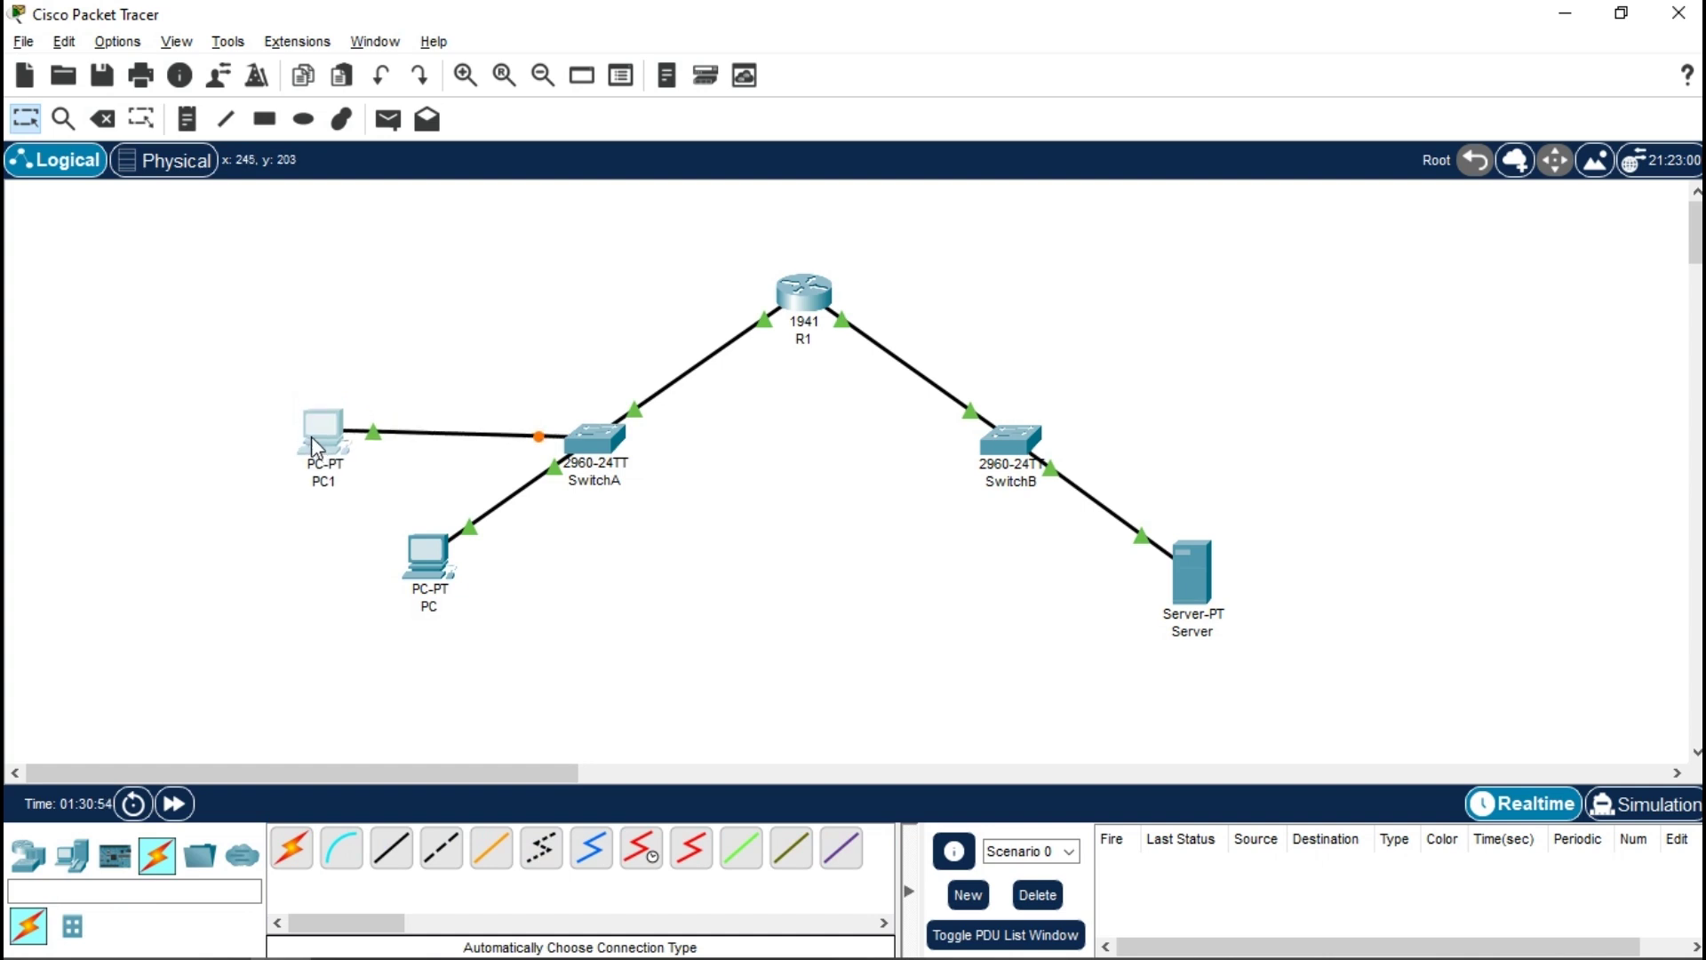
# - Rename the new PC from PC1 to PCA and open its configuration window
pyautogui.click(327, 485)
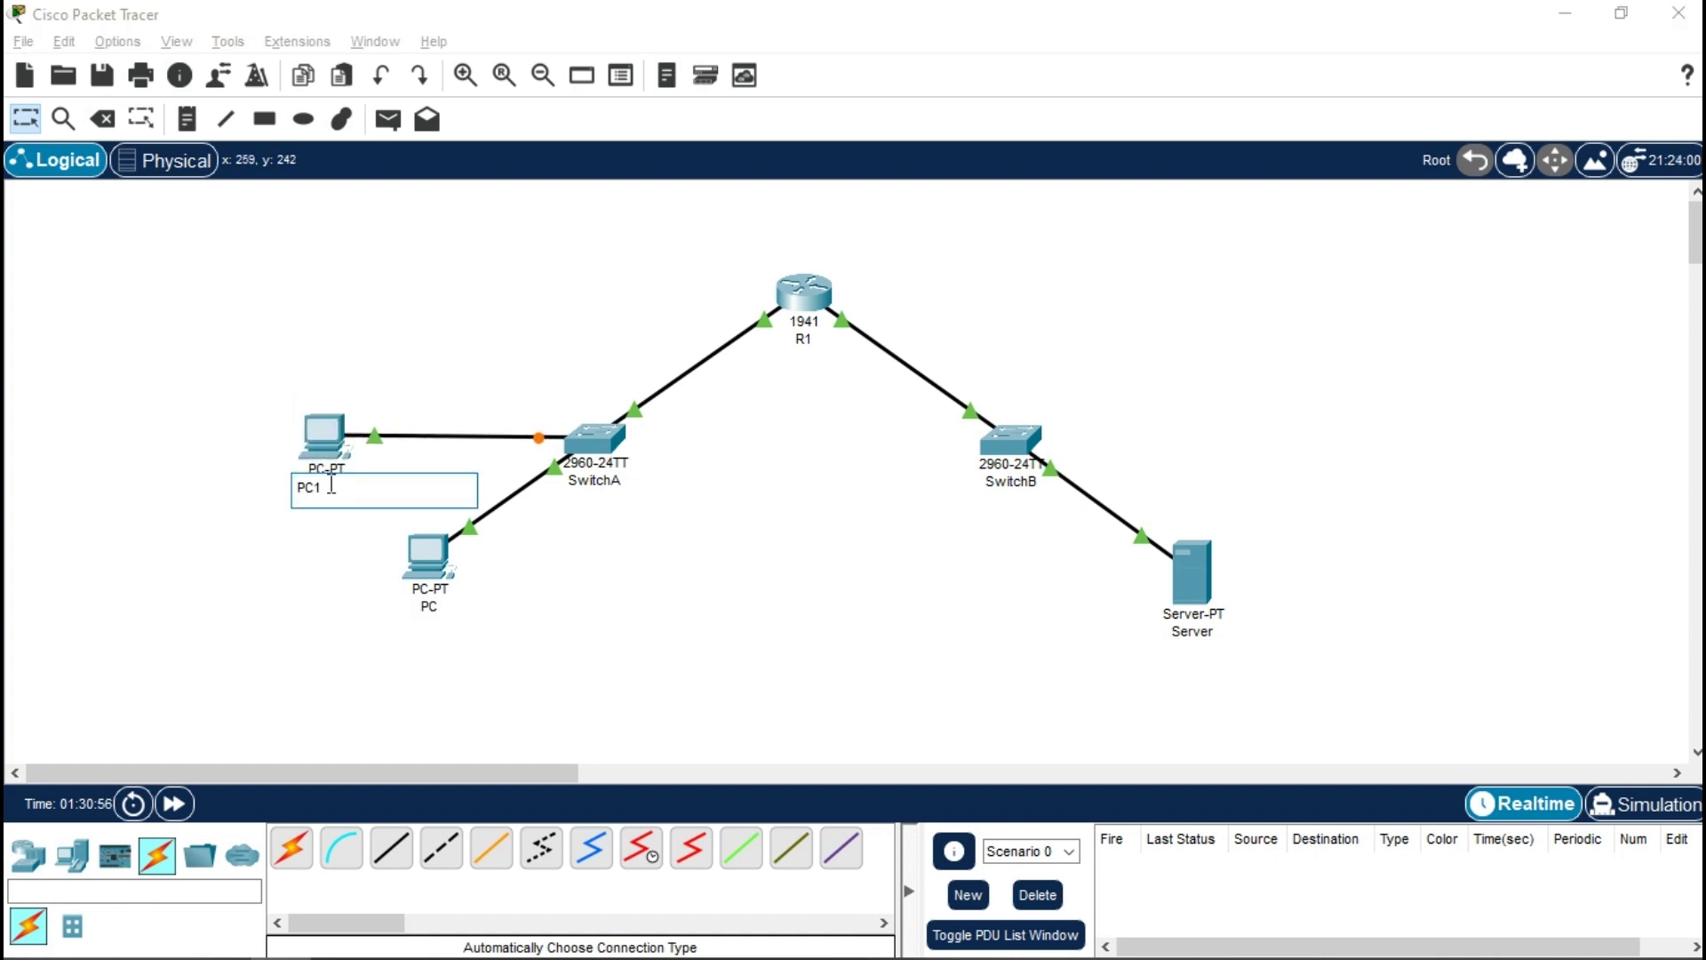
pyautogui.press('BackSpace')
pyautogui.write('A')
pyautogui.click(318, 622)
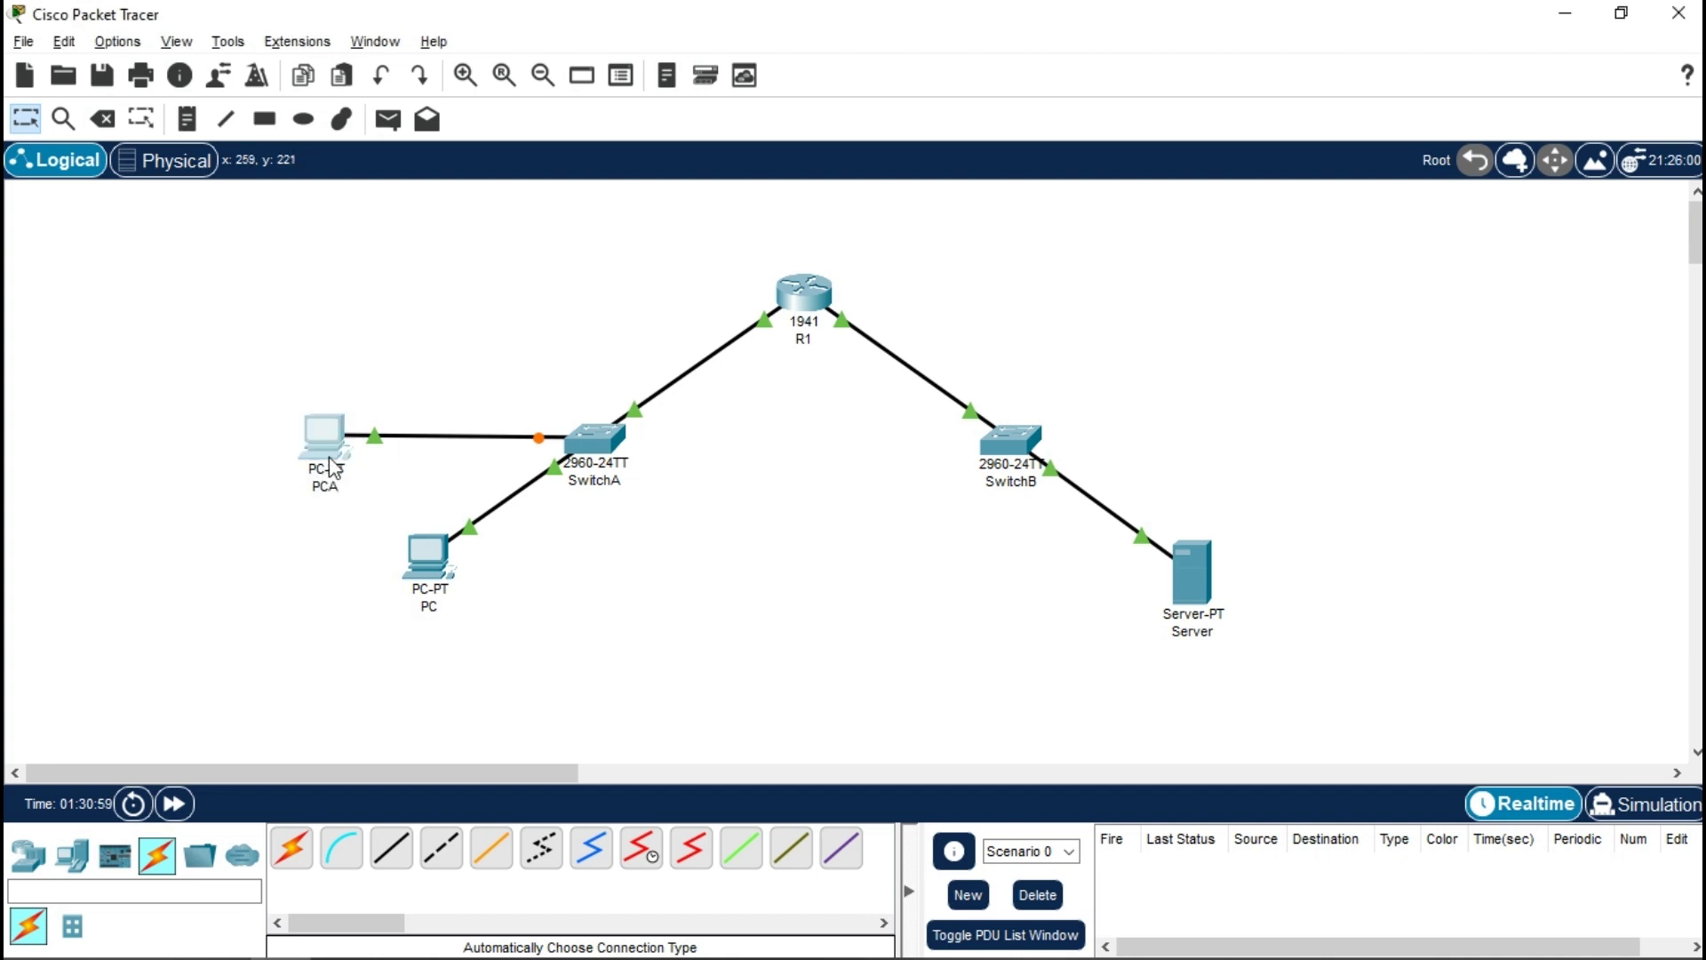
pyautogui.click(325, 436)
# - Give PCA static IP 192.168.0.3, mask 255.255.255.0, gateway 192.168.0.1, then close it
pyautogui.click(613, 103)
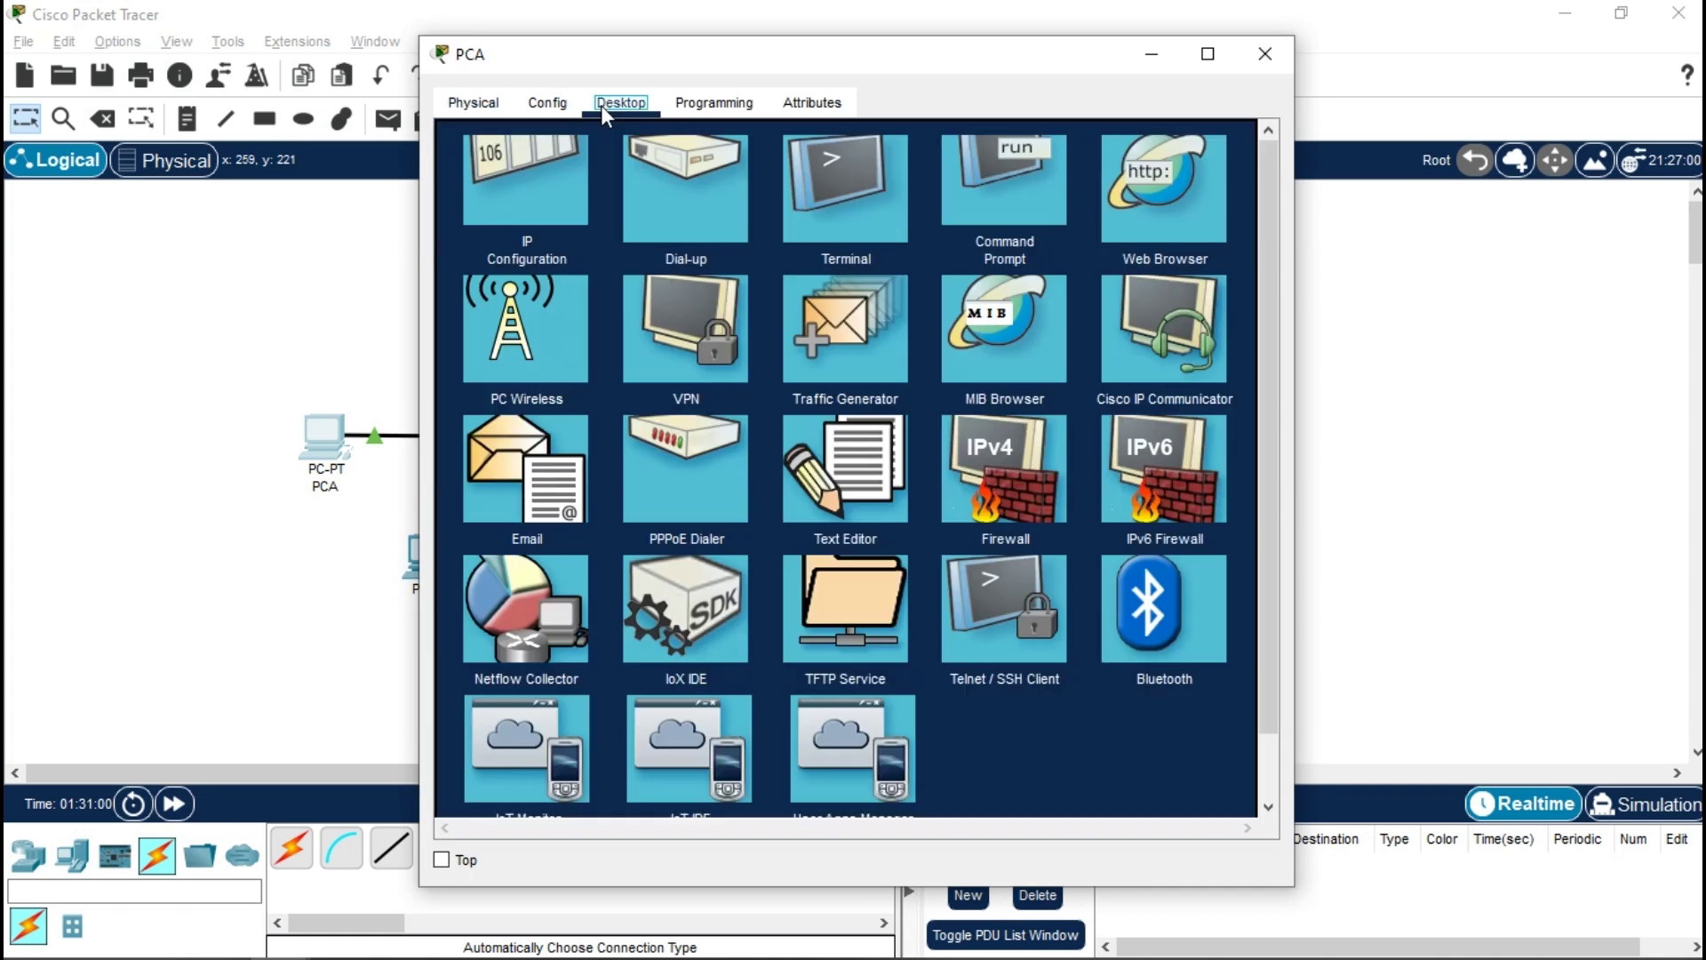
pyautogui.click(508, 190)
pyautogui.click(773, 283)
pyautogui.write('1')
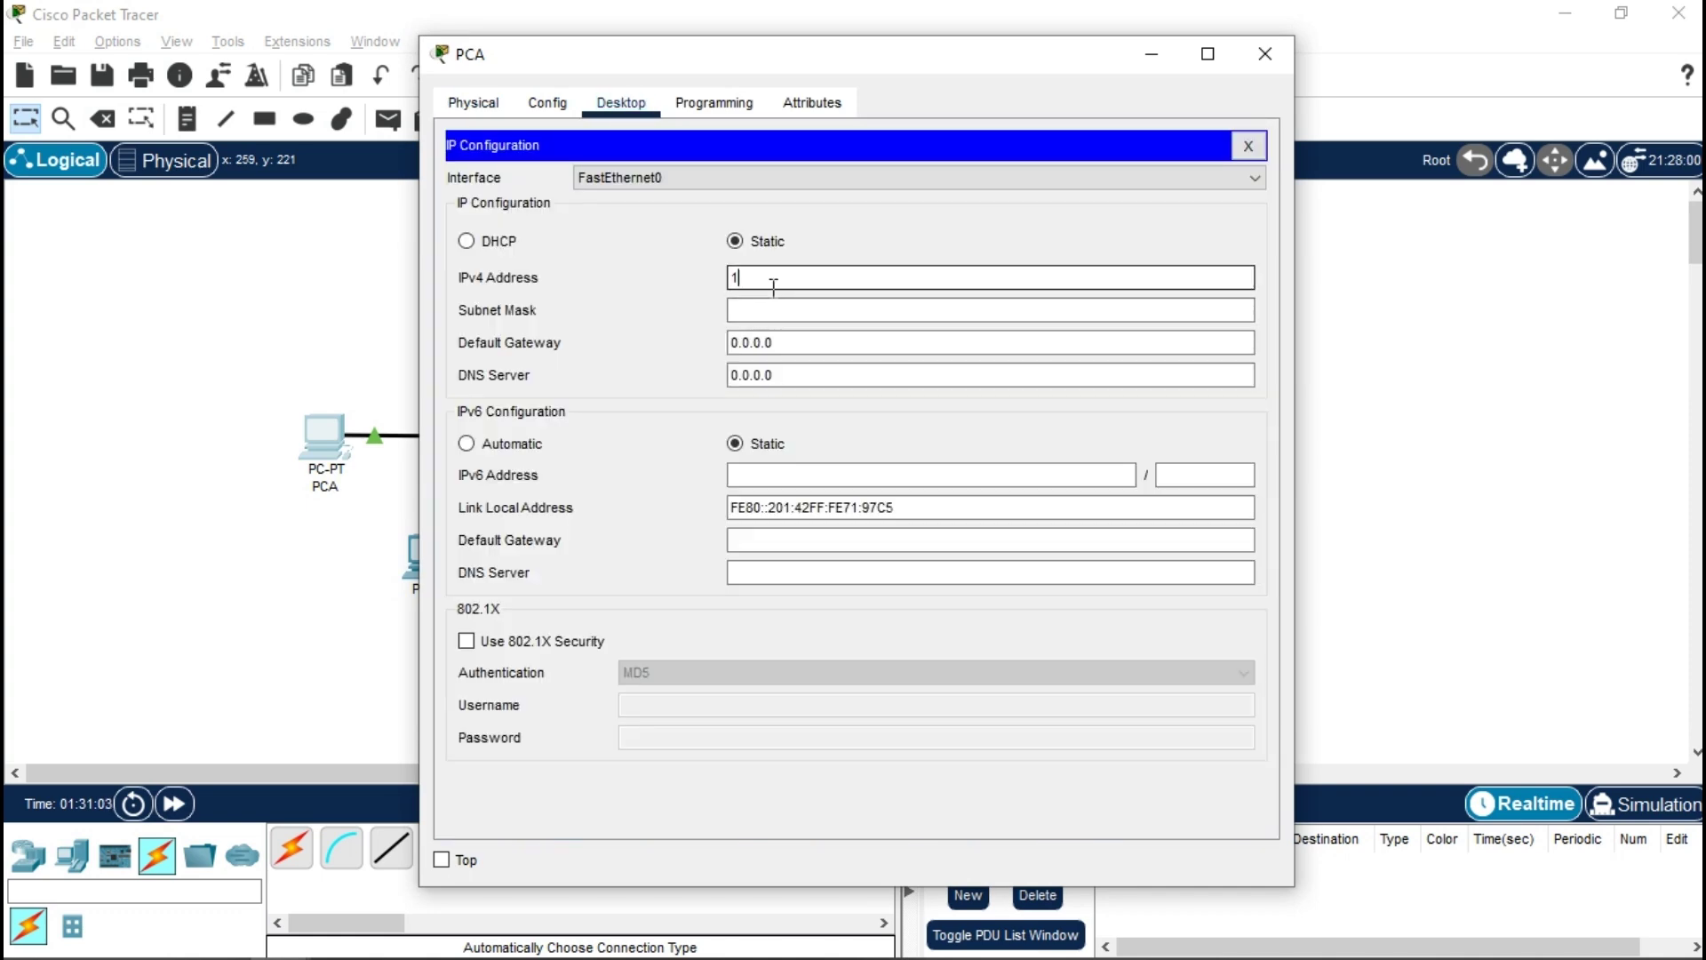
pyautogui.write('92.168.0.2')
pyautogui.press('BackSpace')
pyautogui.write('3')
pyautogui.press('Tab')
pyautogui.press('Tab')
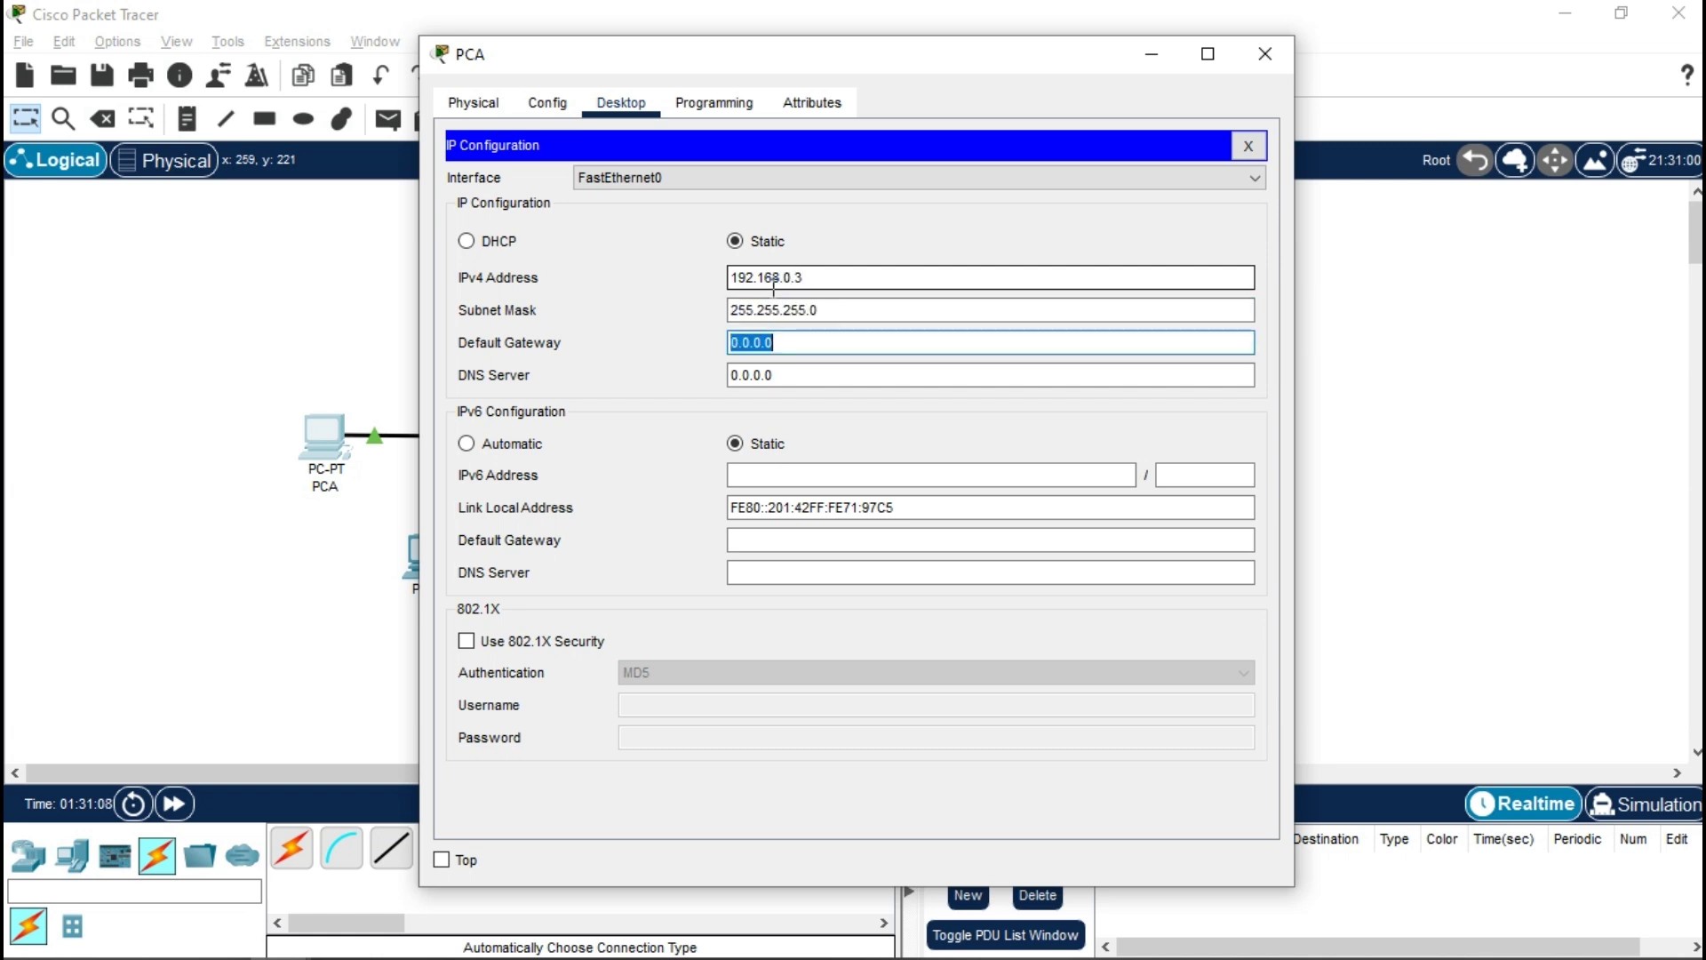
pyautogui.write('192.168.0.1')
pyautogui.press('Tab')
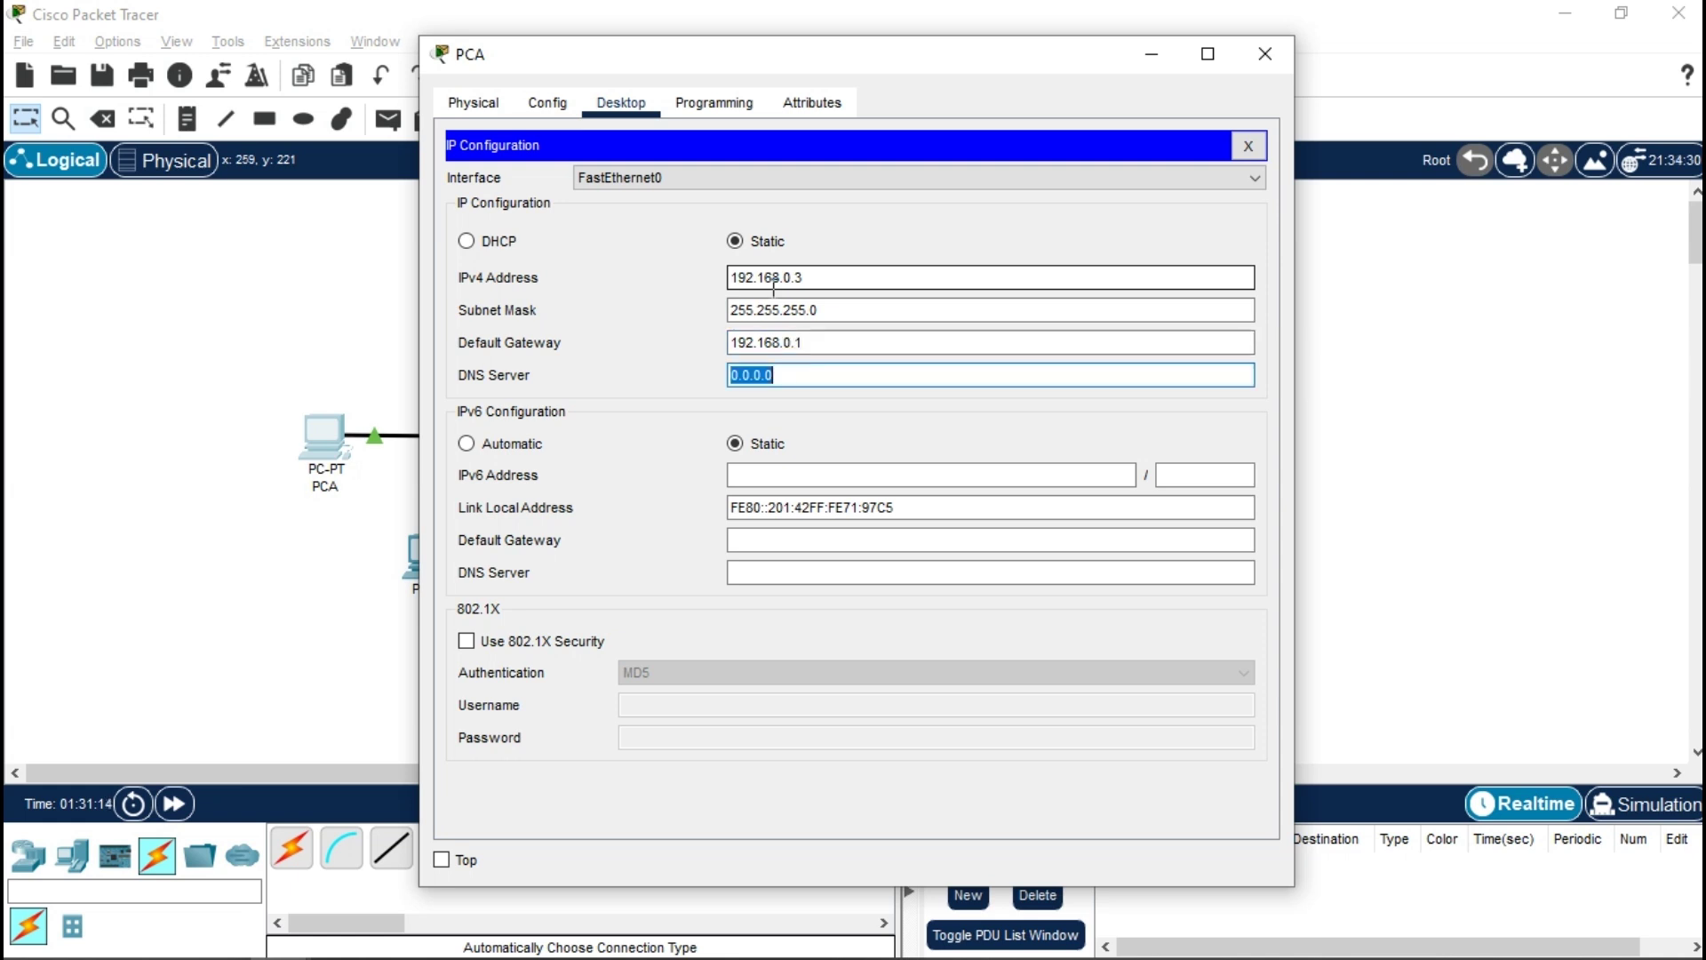
pyautogui.click(1274, 51)
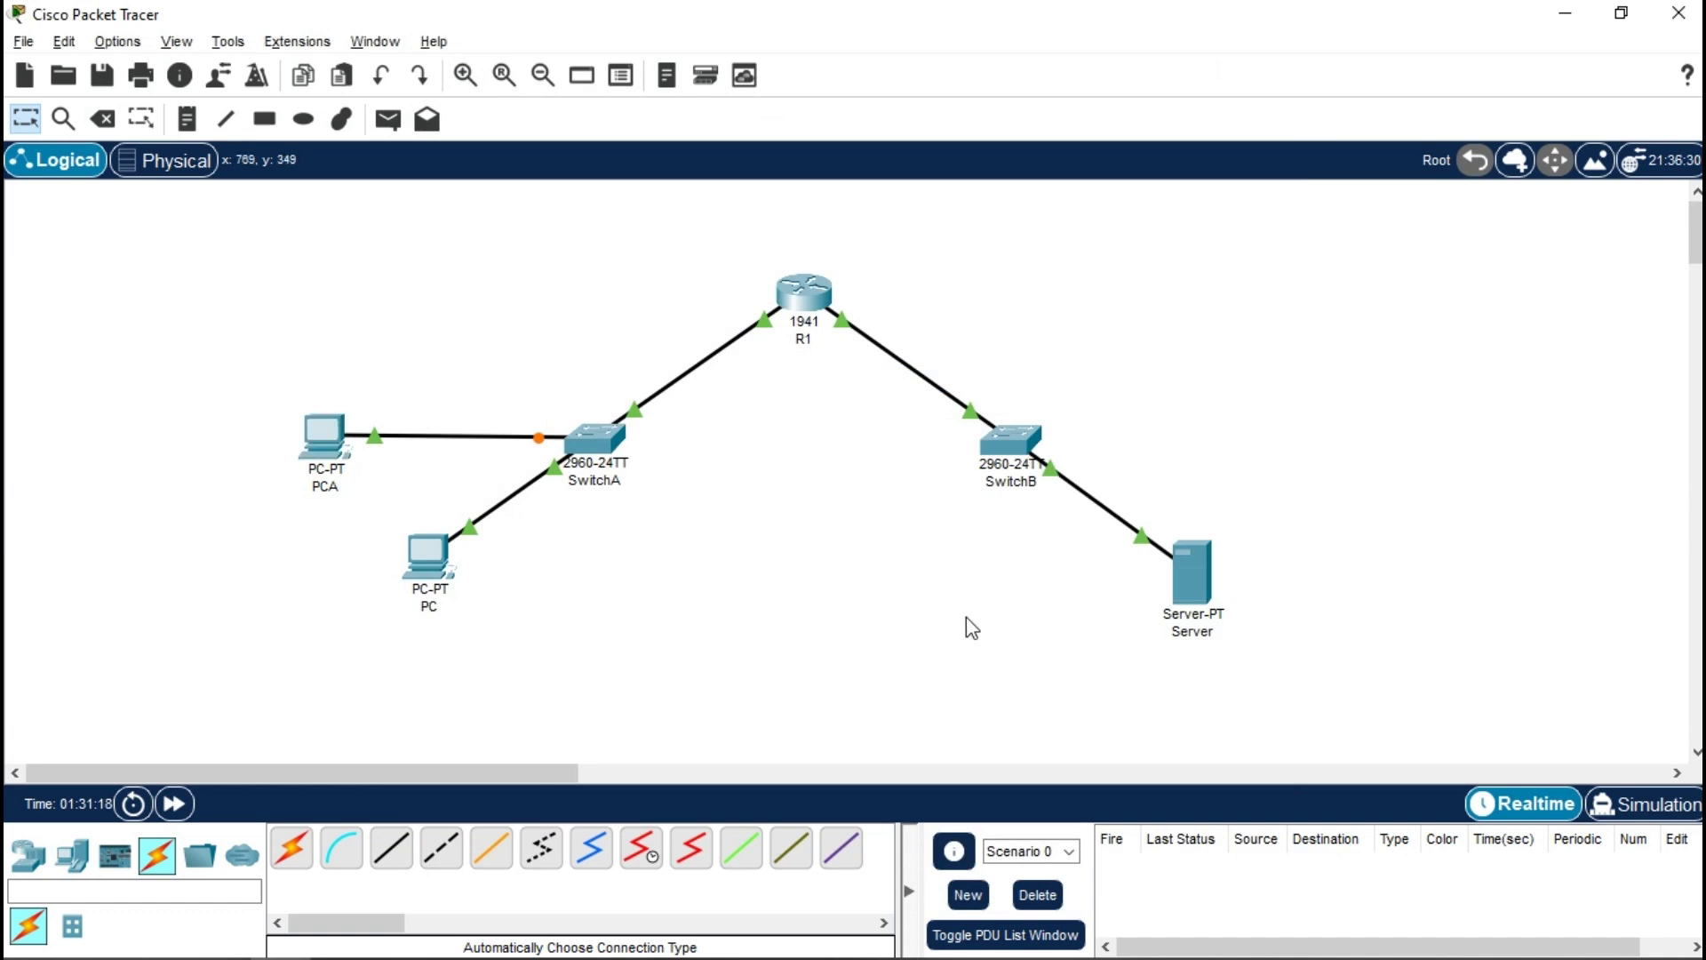
pyautogui.click(1179, 571)
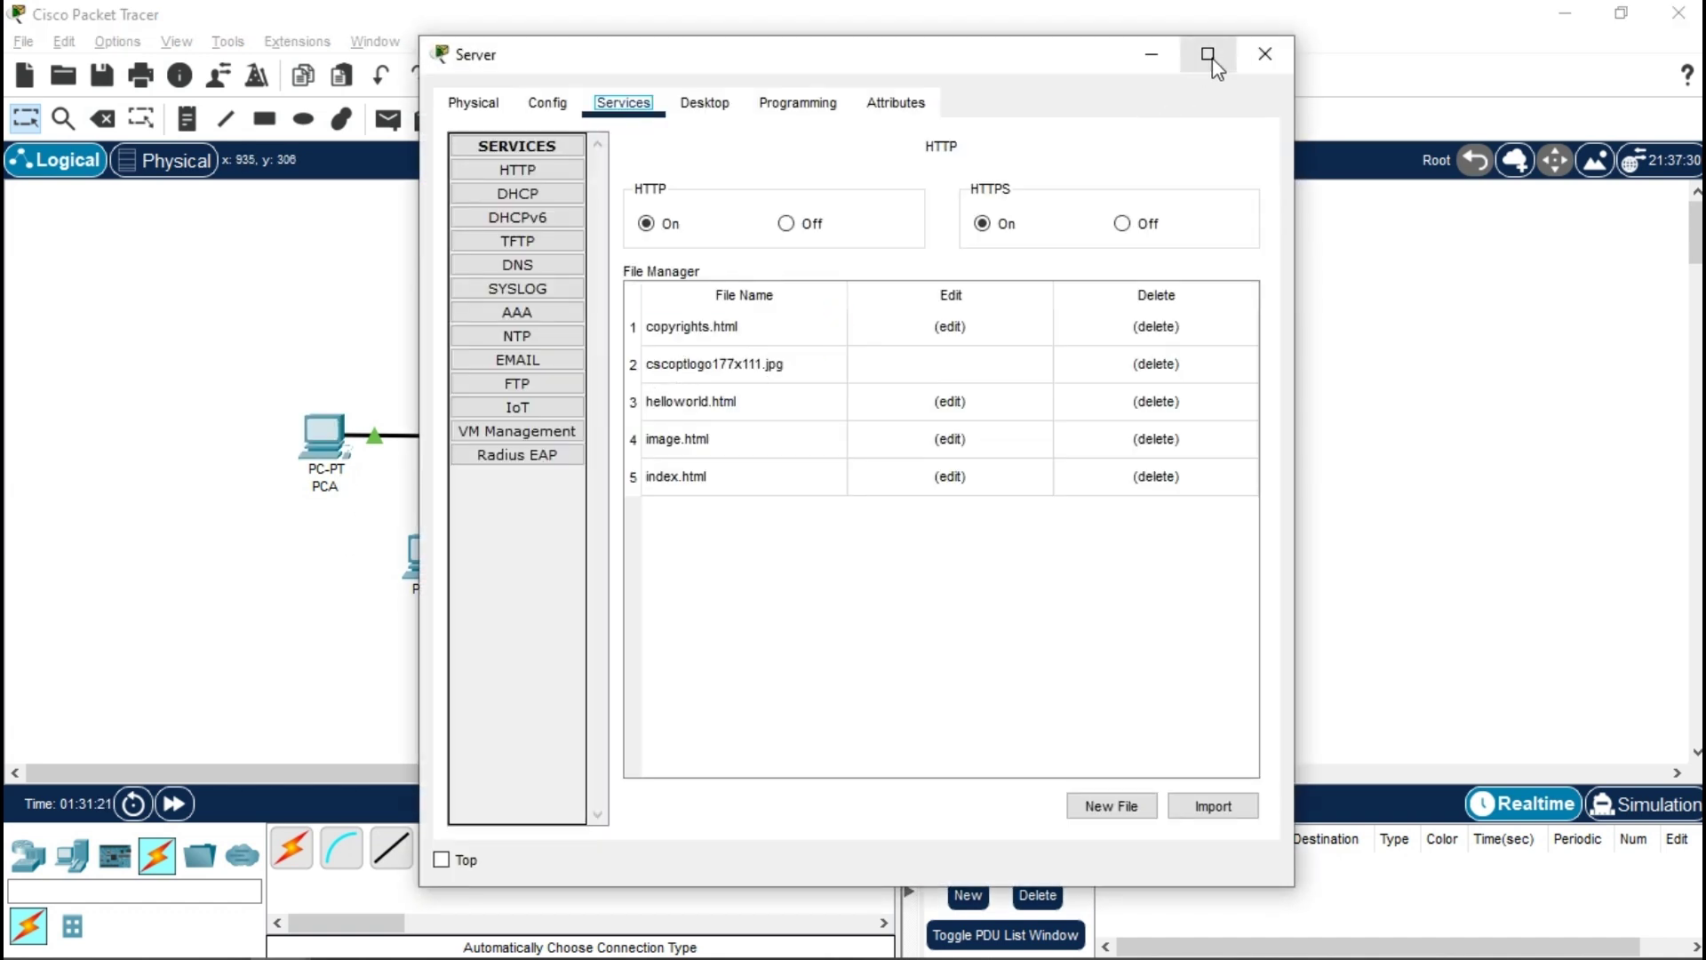
pyautogui.click(1208, 53)
pyautogui.click(111, 242)
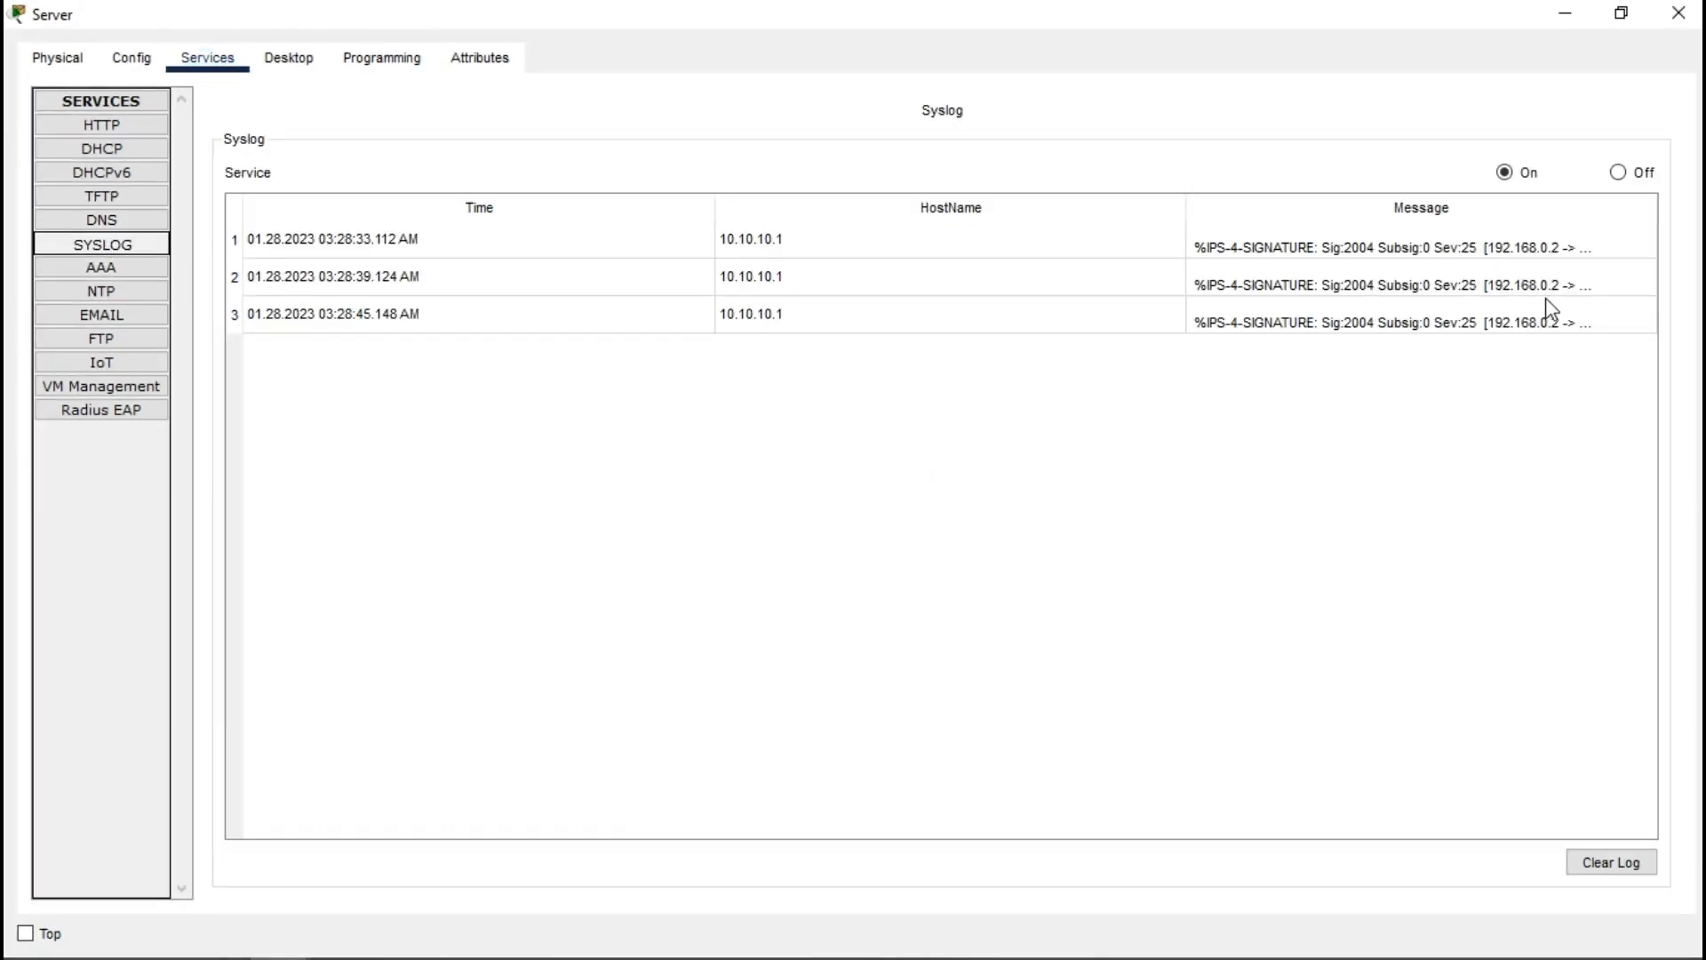
pyautogui.doubleClick(1548, 286)
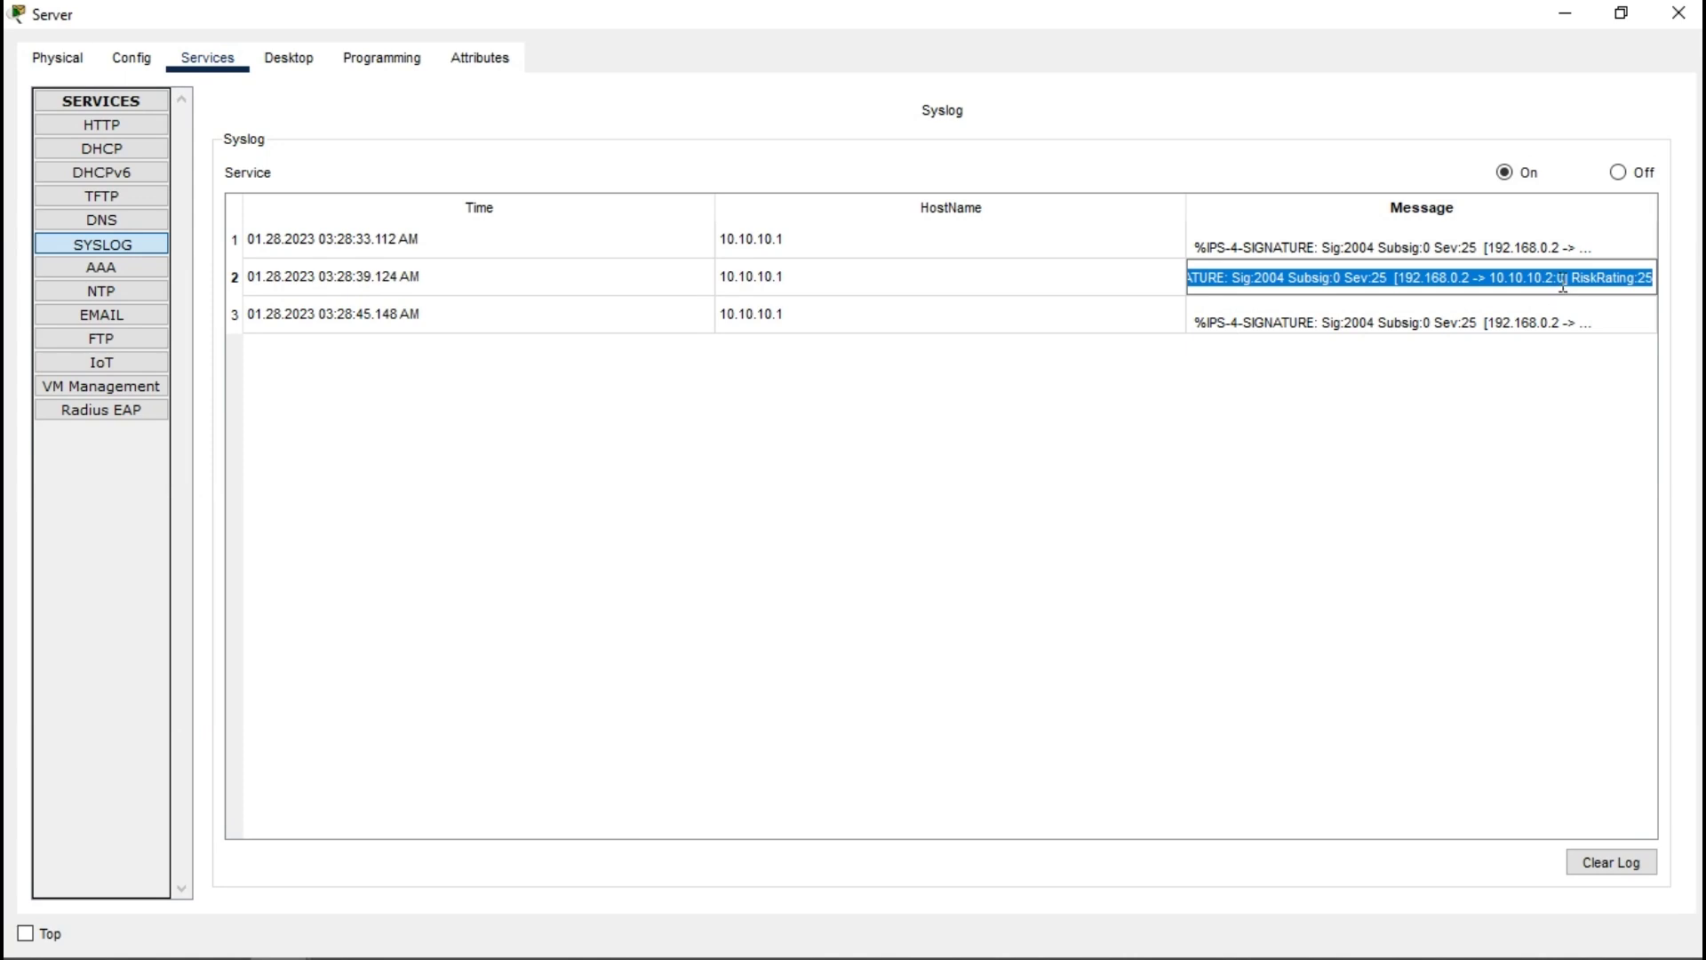
pyautogui.click(1563, 283)
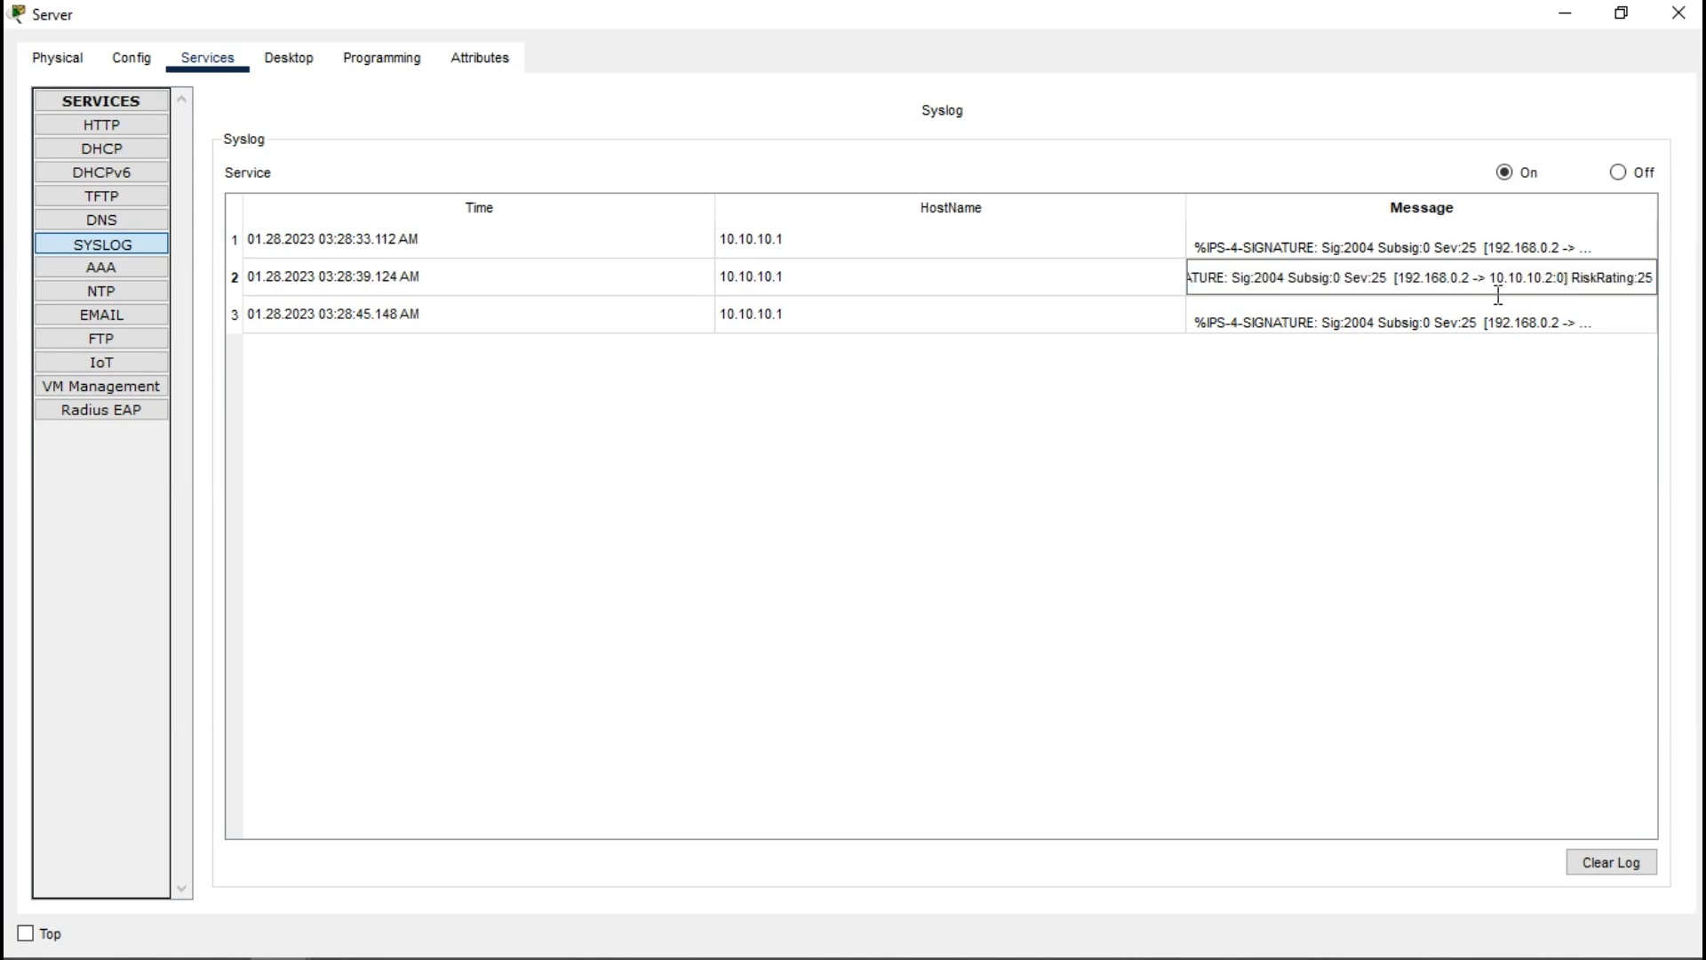
pyautogui.moveTo(1547, 278); pyautogui.dragTo(1540, 279)
pyautogui.click(1373, 429)
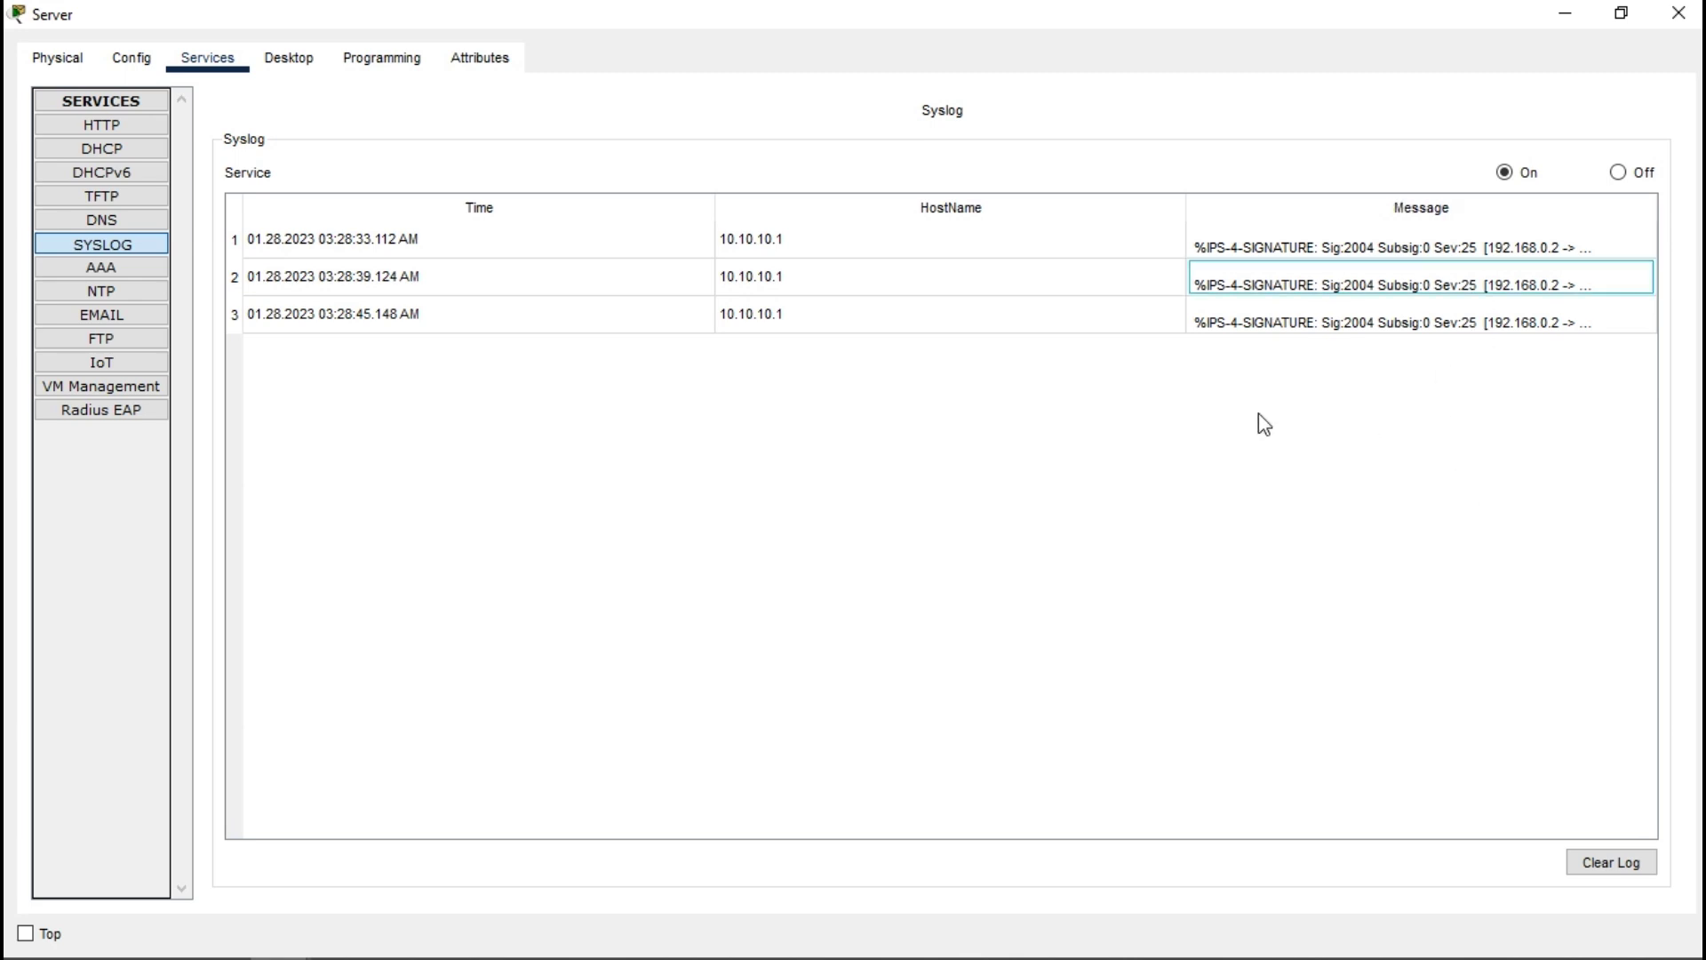
pyautogui.click(1679, 12)
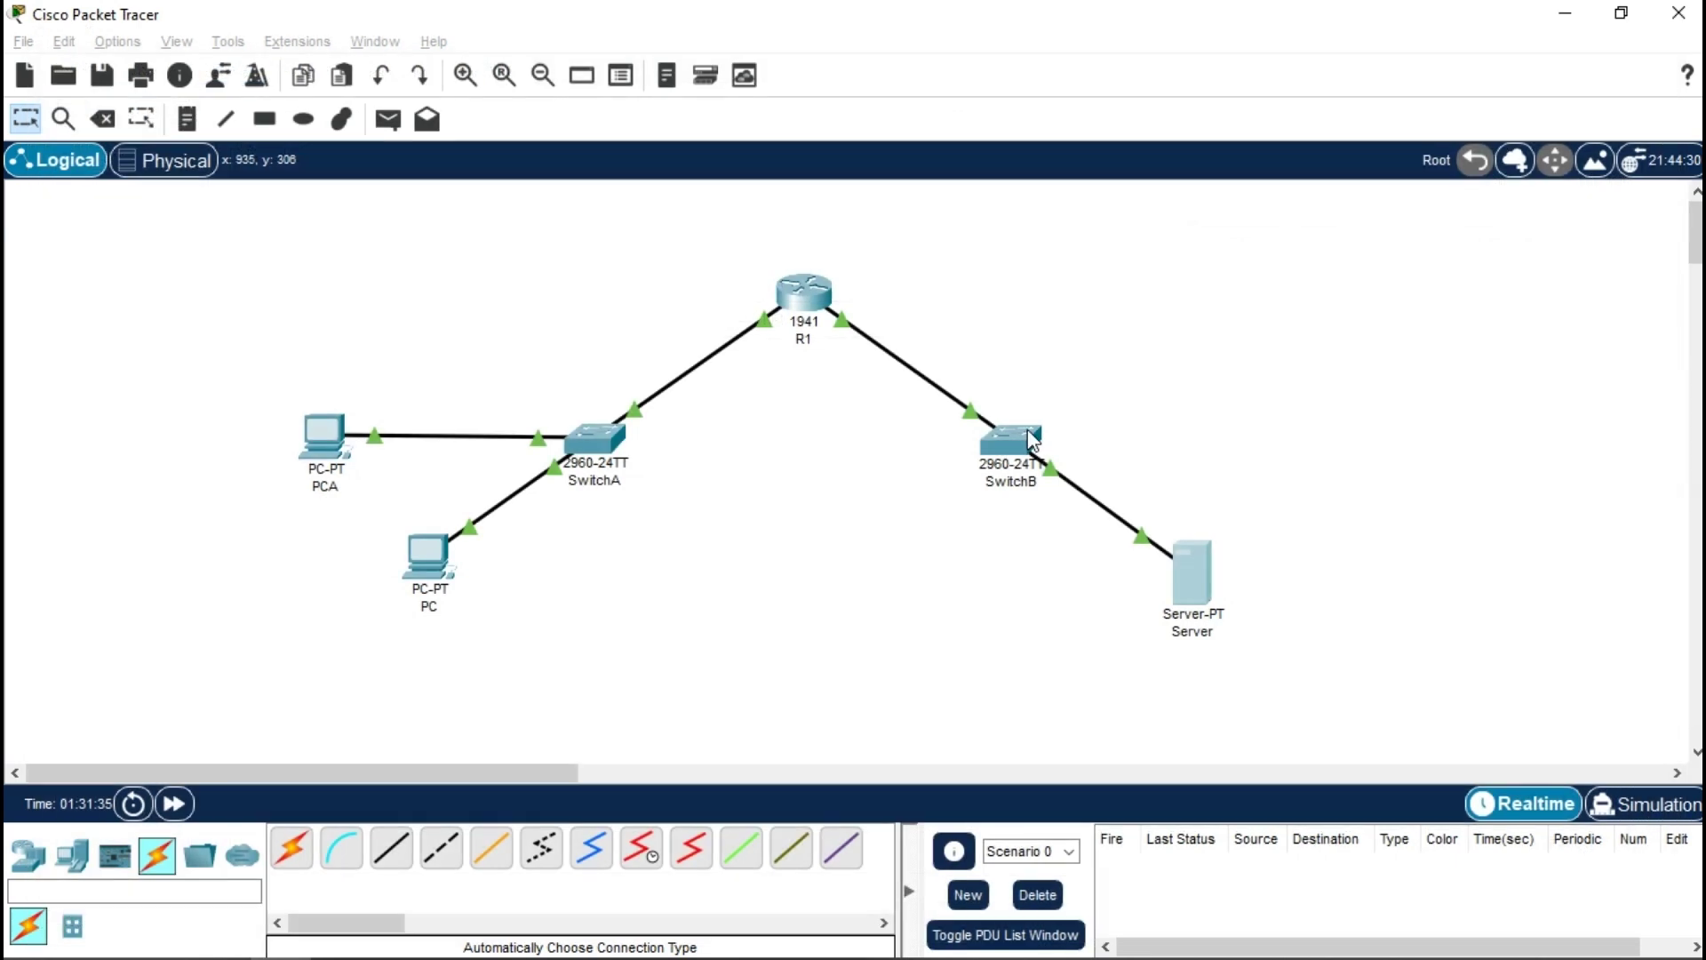
pyautogui.click(322, 447)
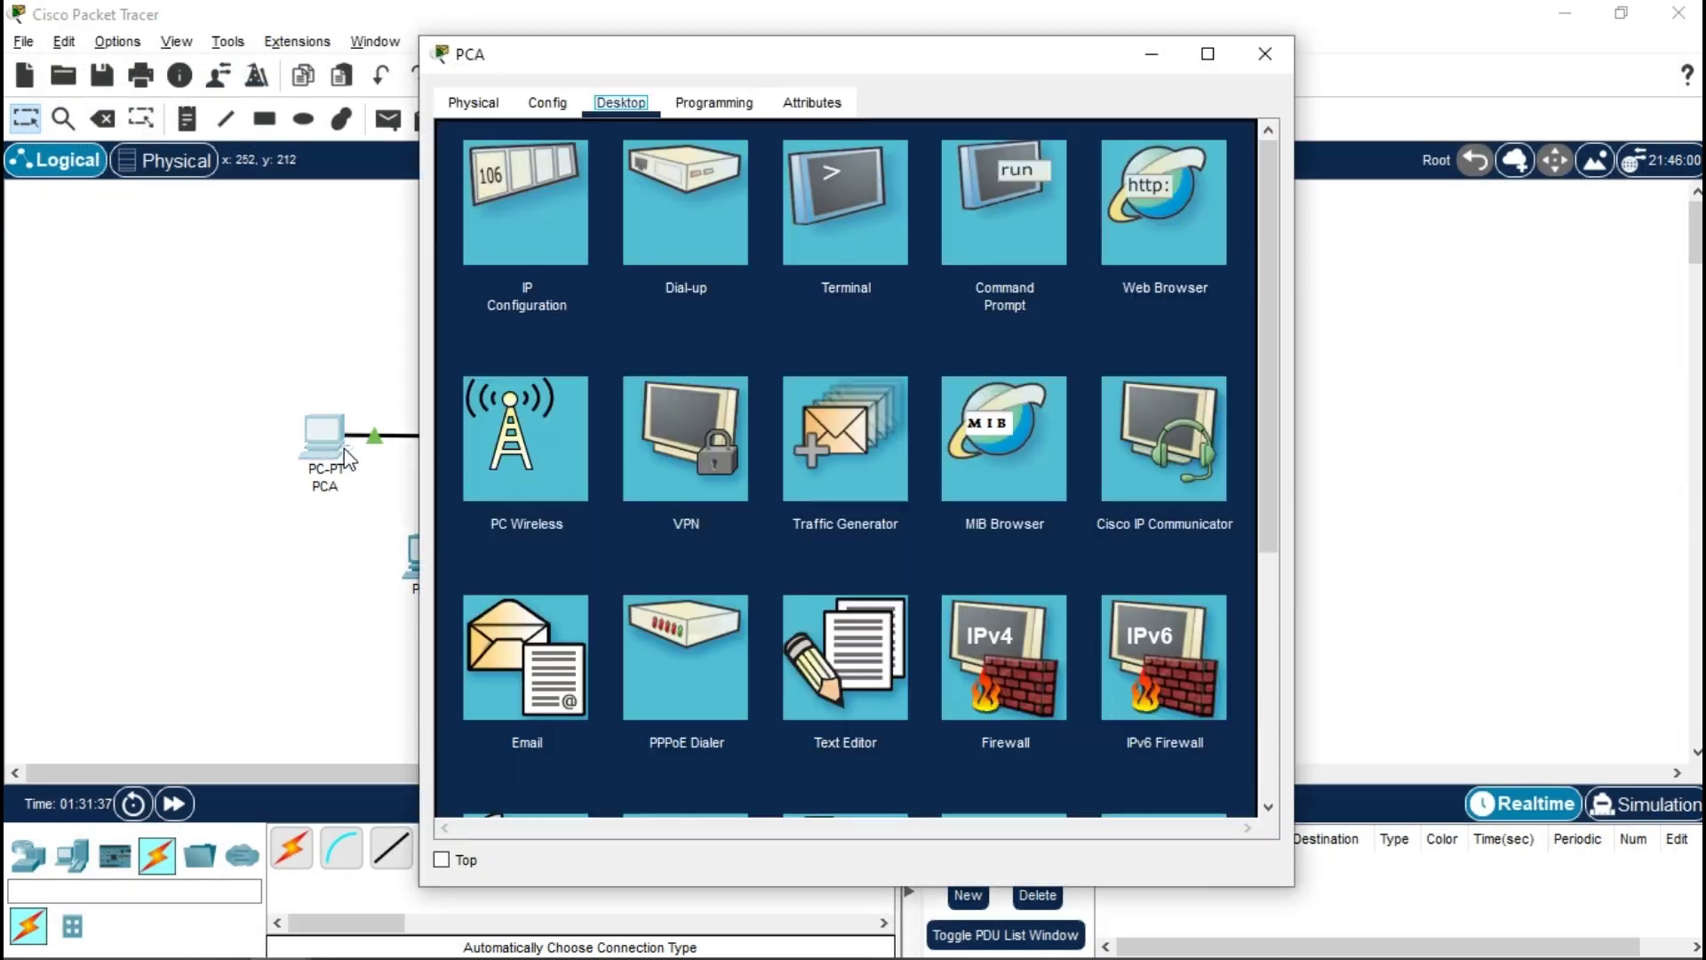
# - Ping 10.10.10.2 from PCA's command prompt (it times out), then bring up the Server's services
pyautogui.click(1031, 214)
pyautogui.write('pi')
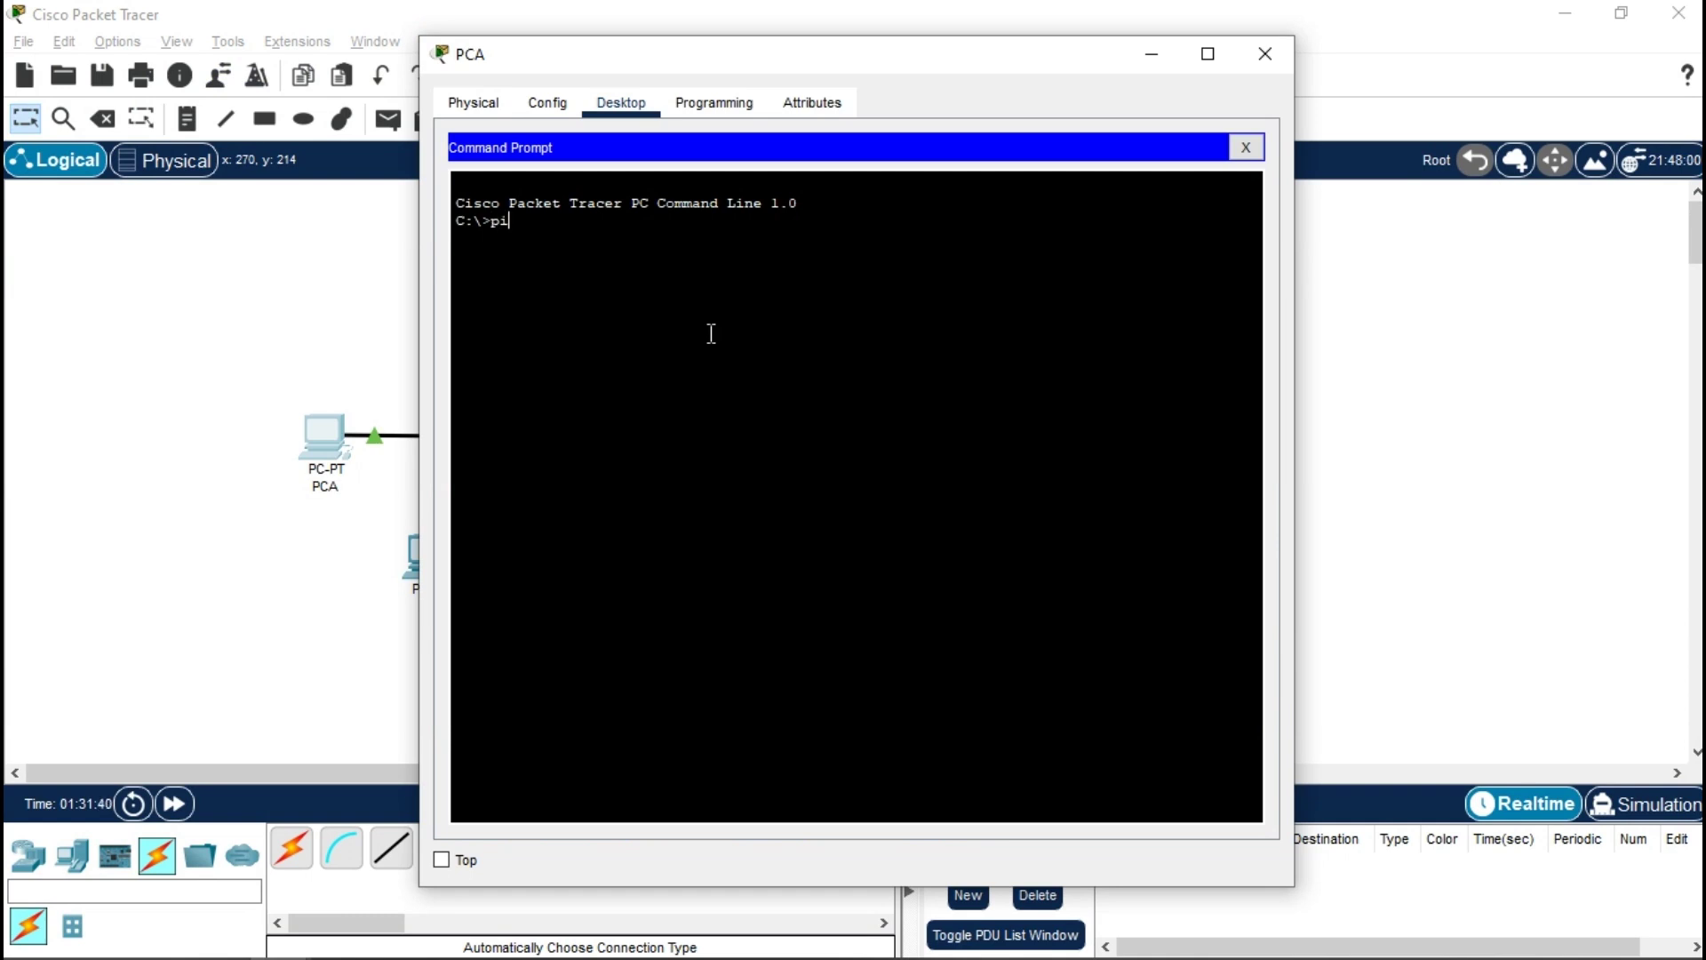
pyautogui.write('ng 10.10.10.2')
pyautogui.press('Return')
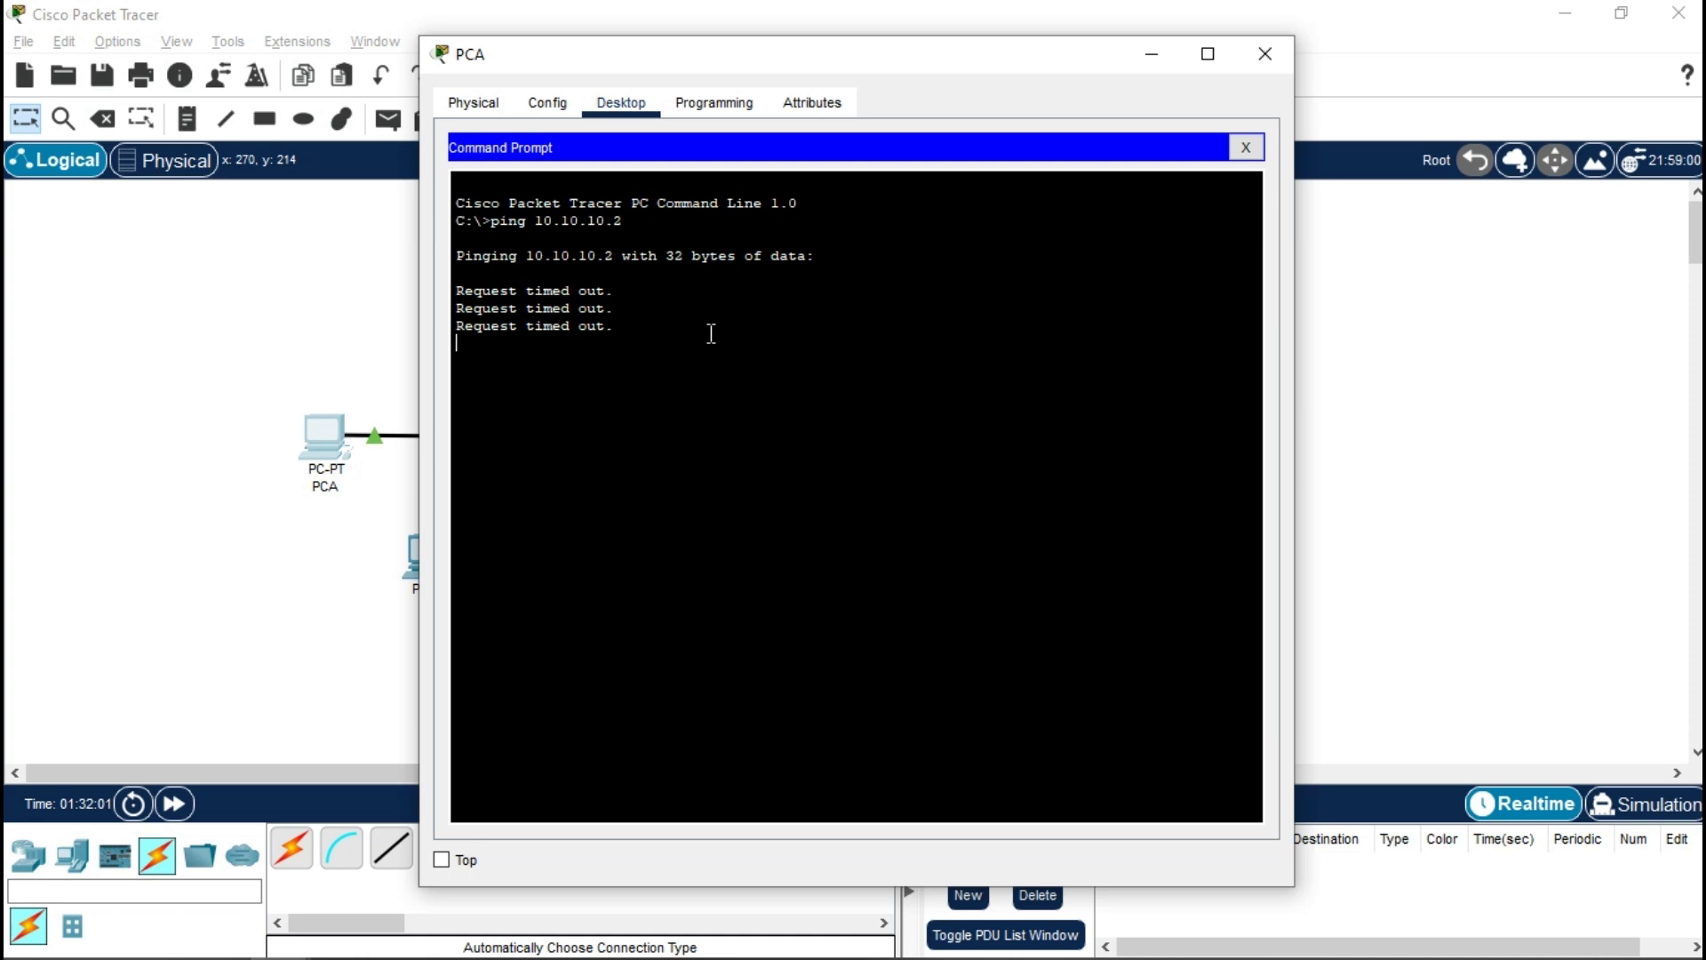
pyautogui.click(1265, 53)
pyautogui.click(1192, 585)
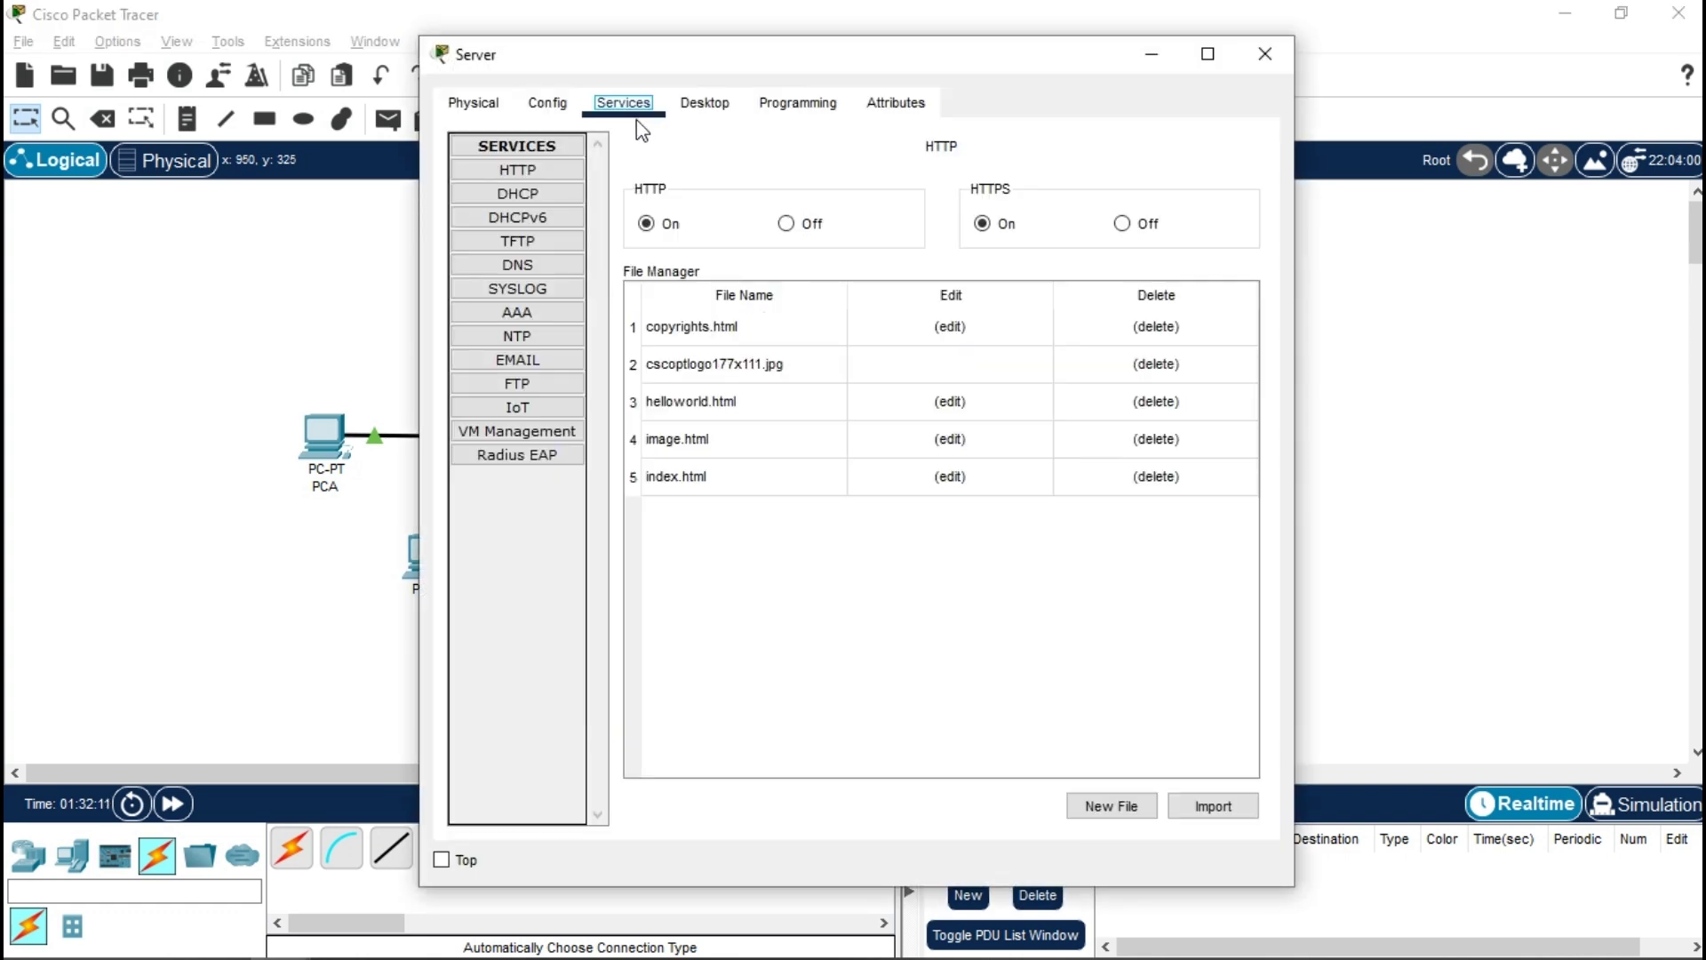
# - View the Server's syslog full screen, read row 4's IPS-SIGNATURE alert, then close the Server
pyautogui.click(538, 285)
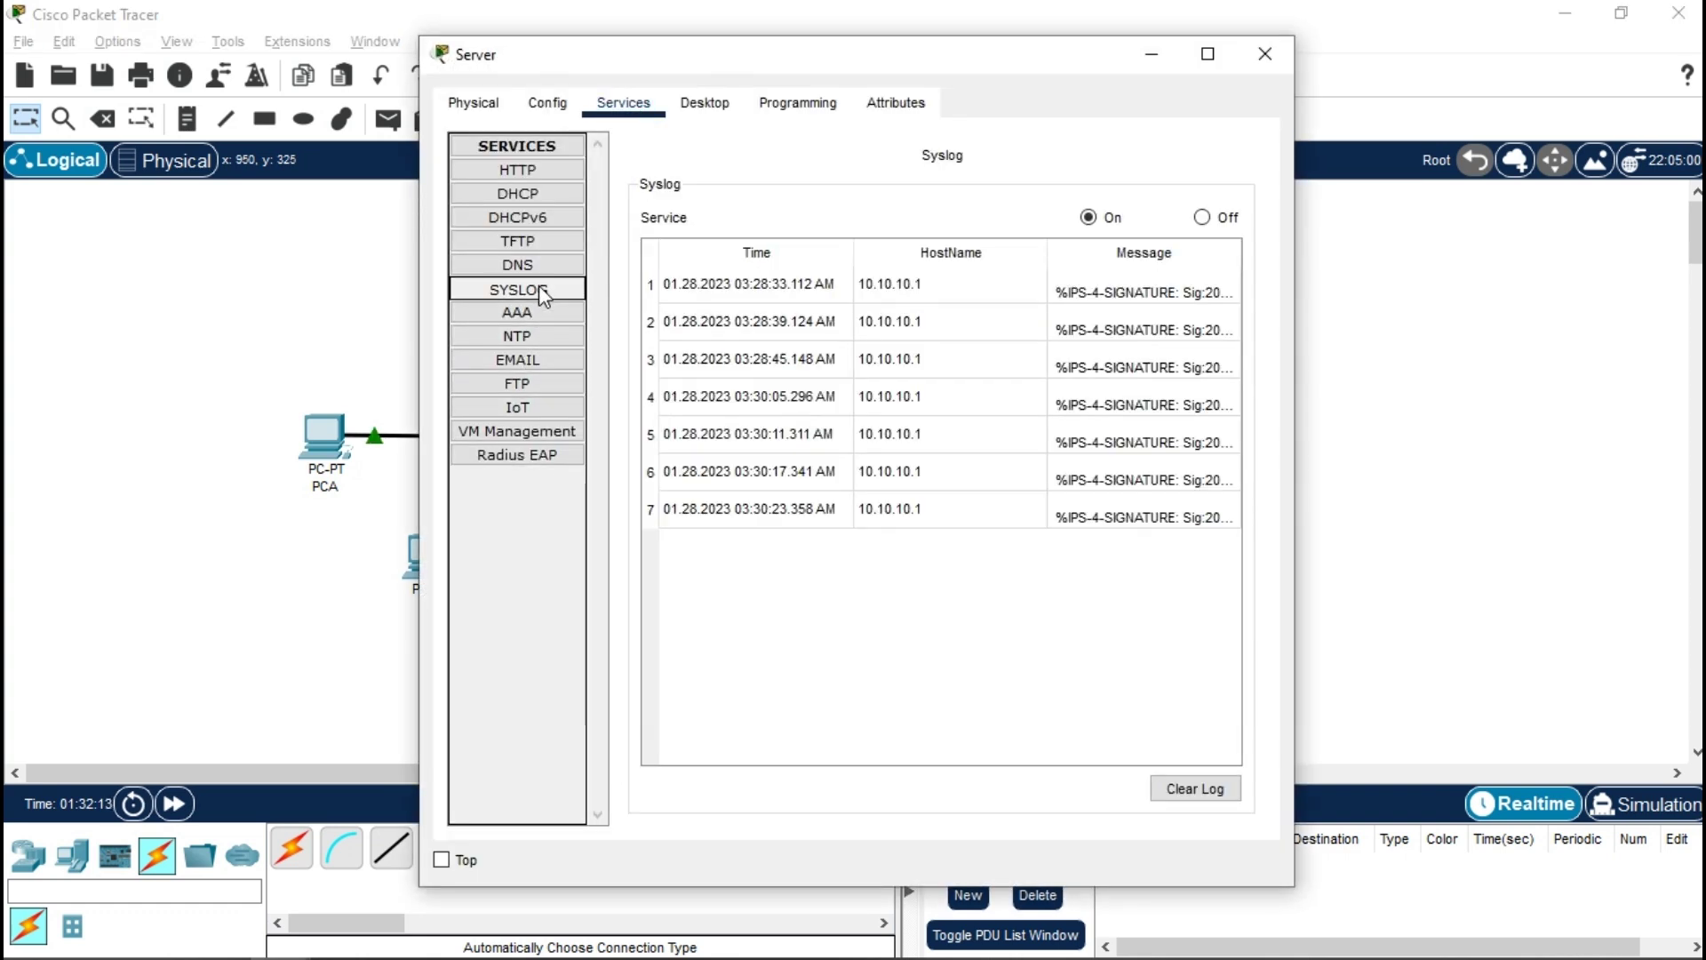
pyautogui.click(1208, 54)
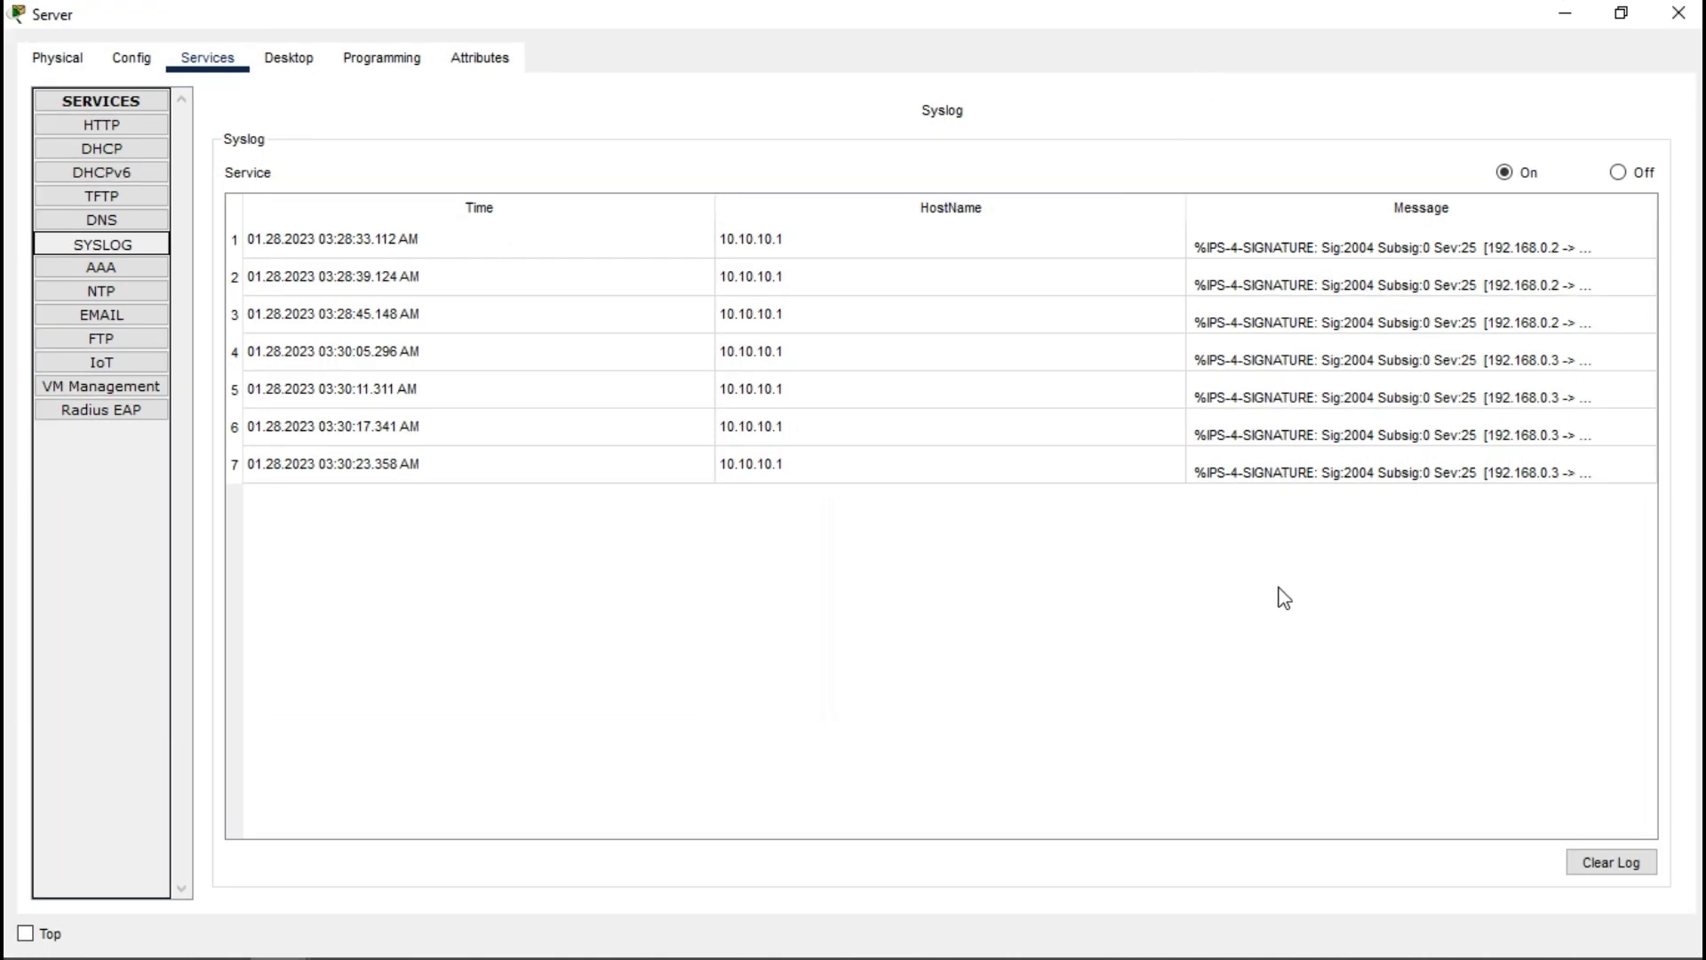
pyautogui.click(1530, 365)
pyautogui.doubleClick(1515, 364)
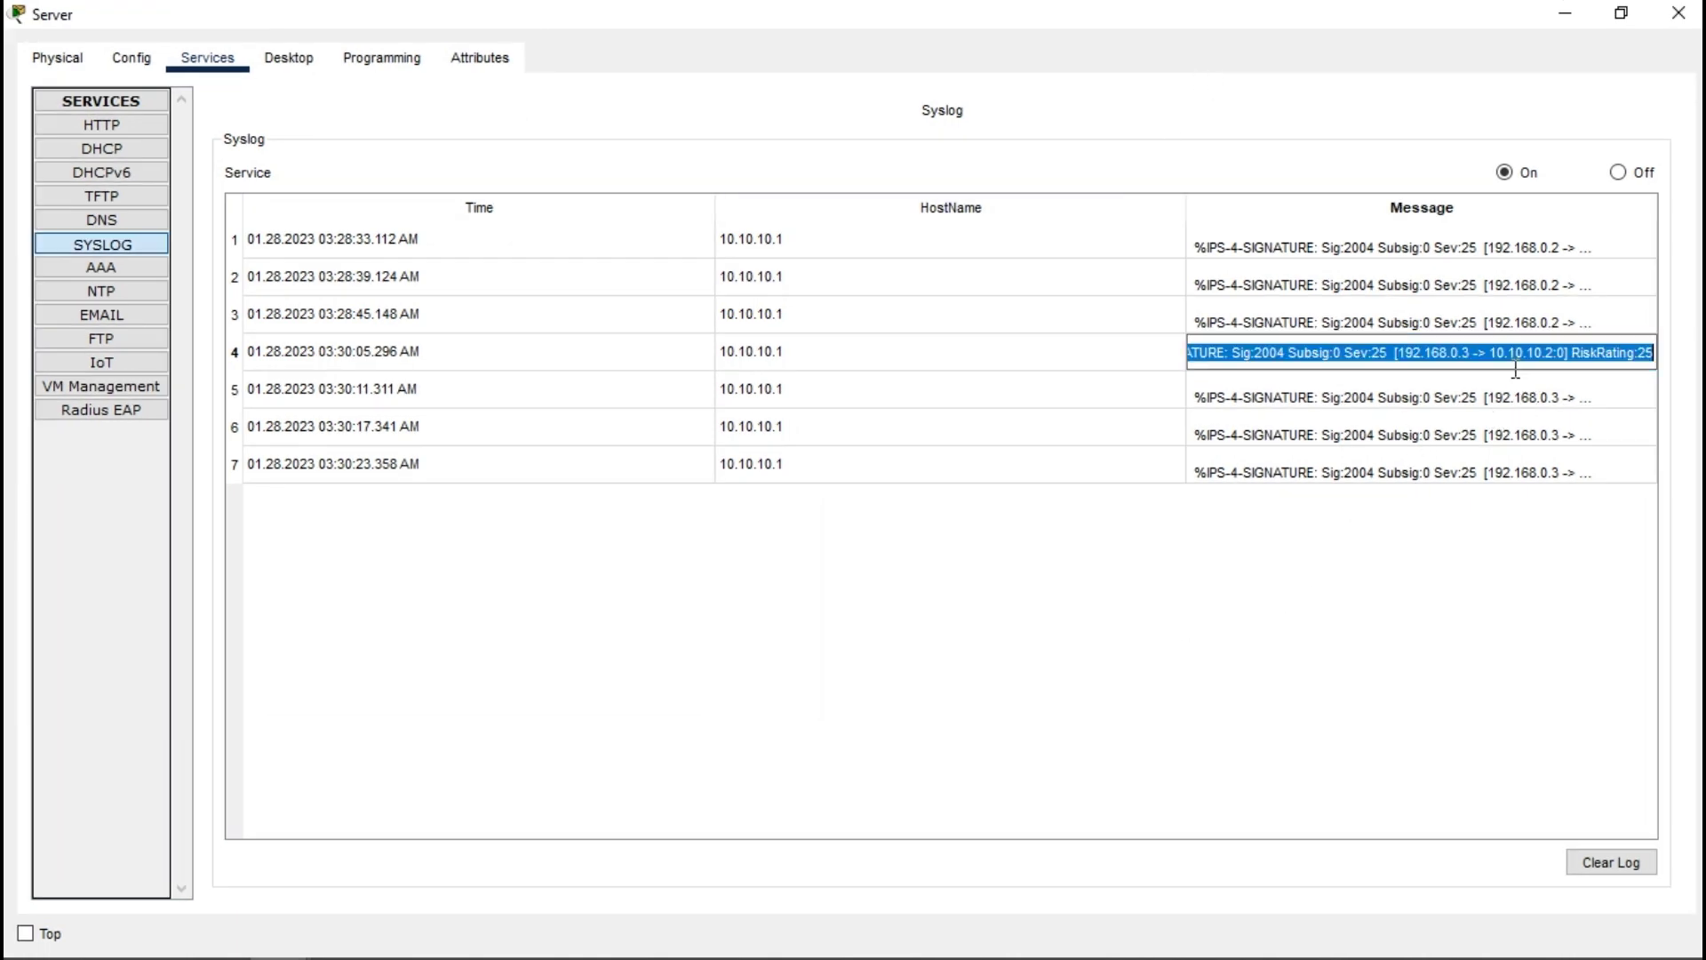
pyautogui.press('End')
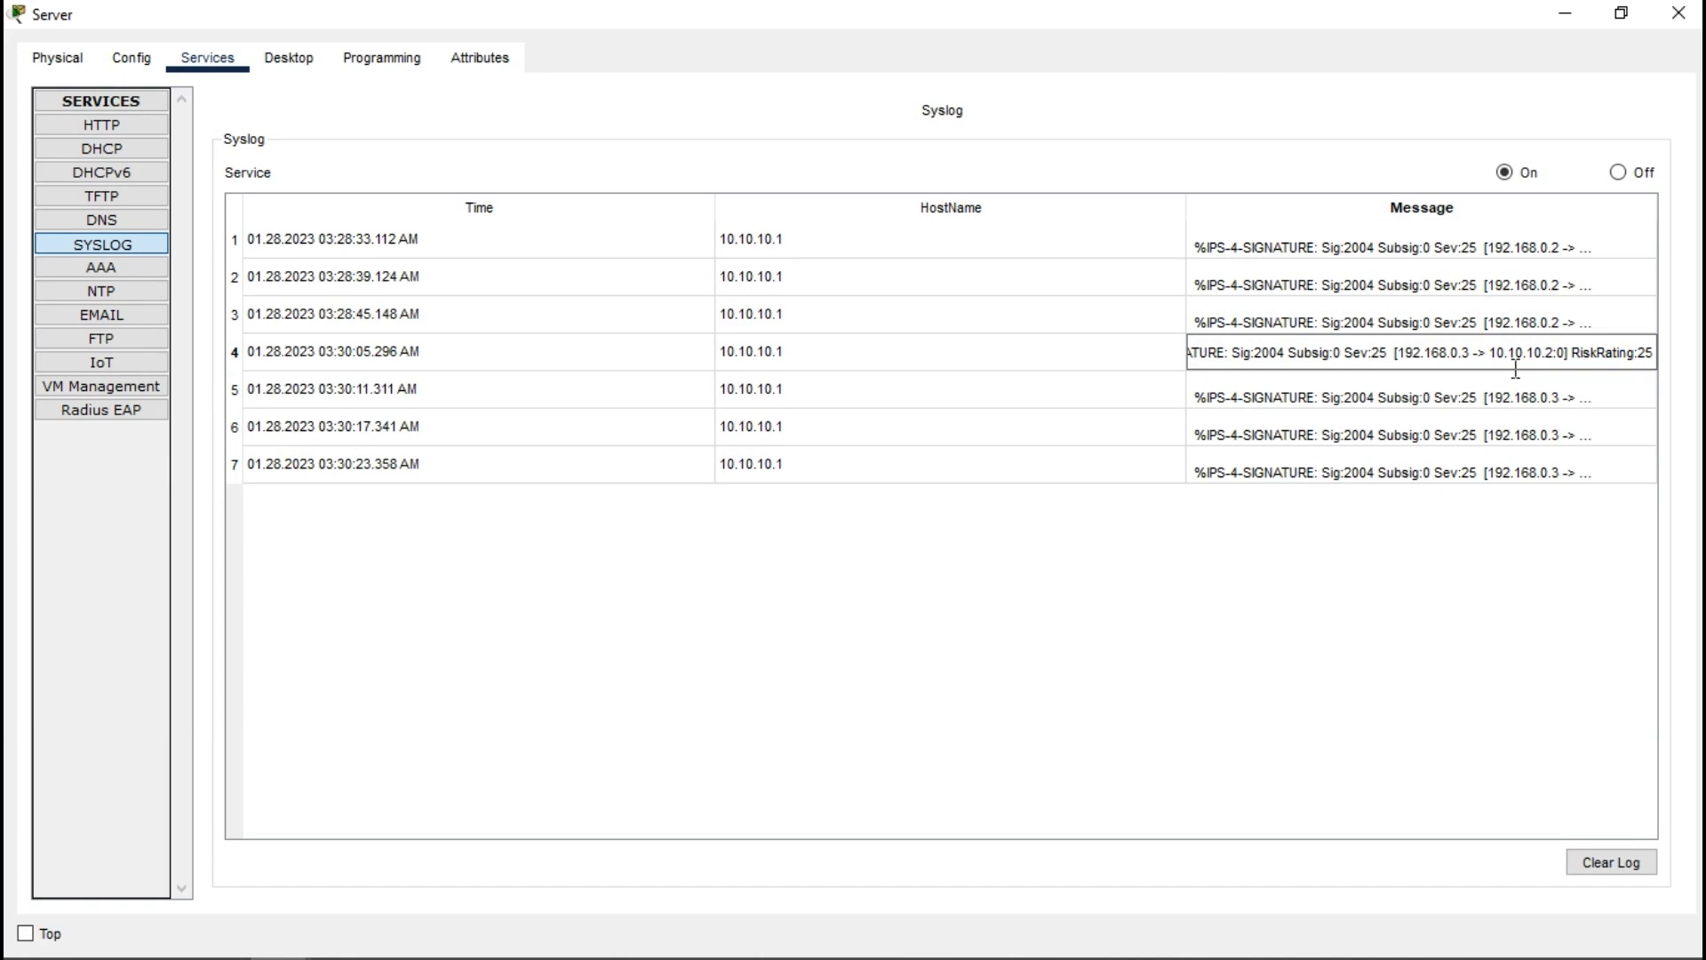
pyautogui.click(1324, 633)
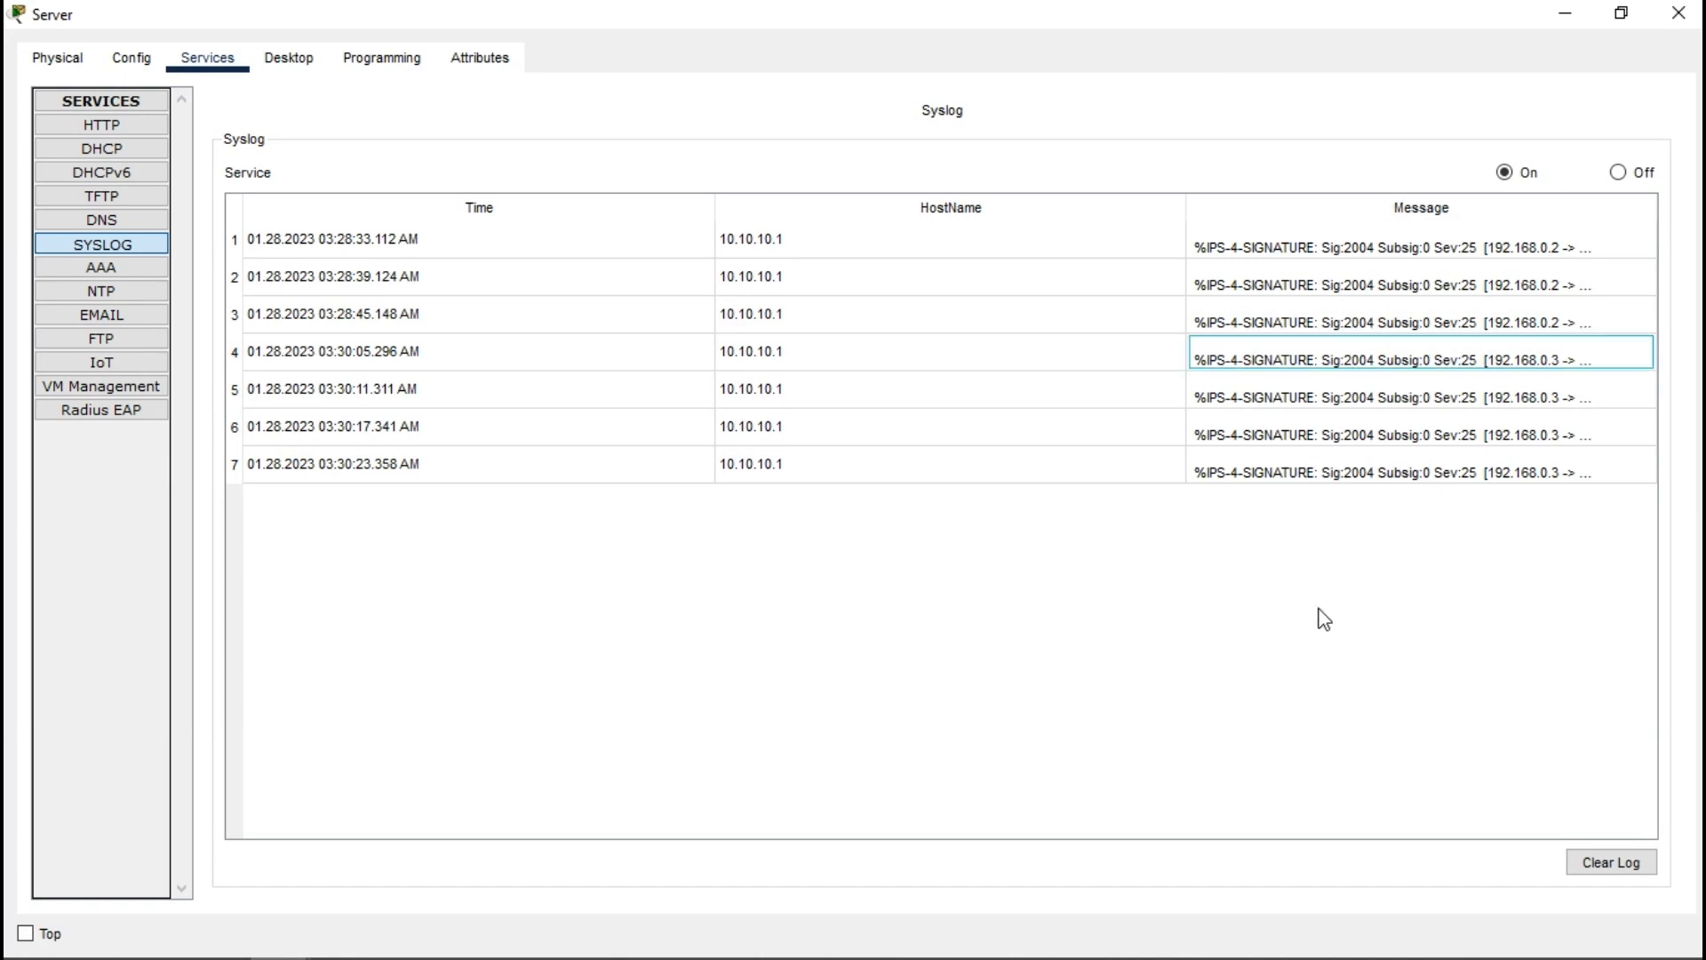
pyautogui.click(1679, 13)
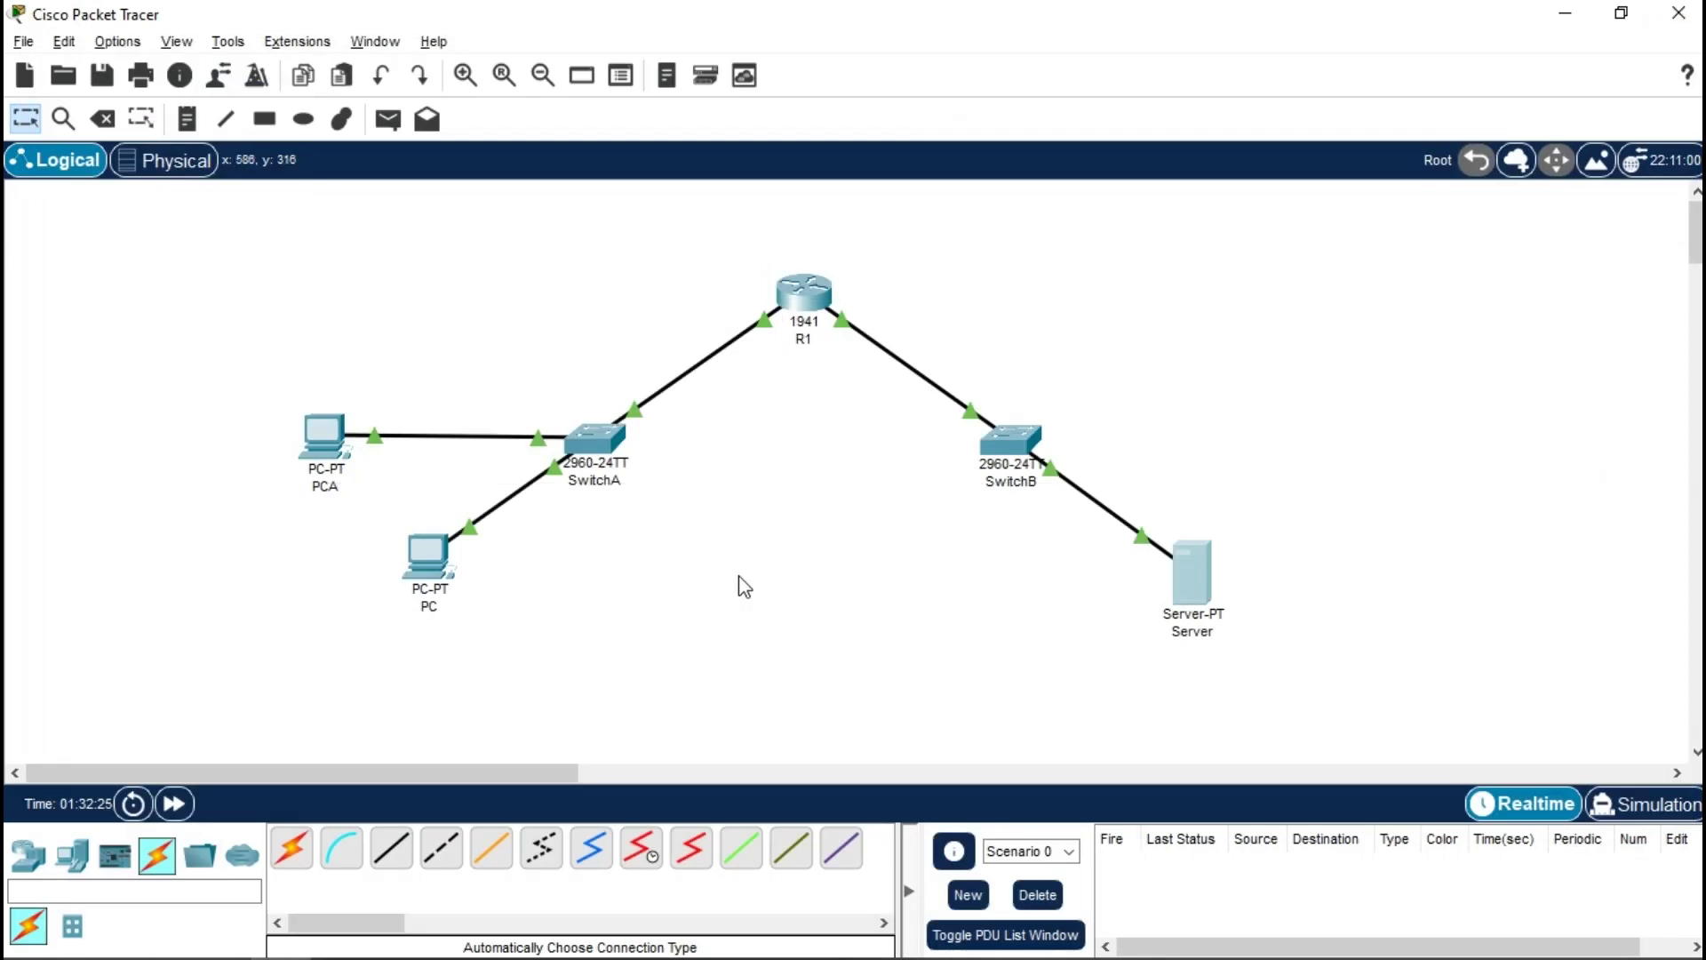